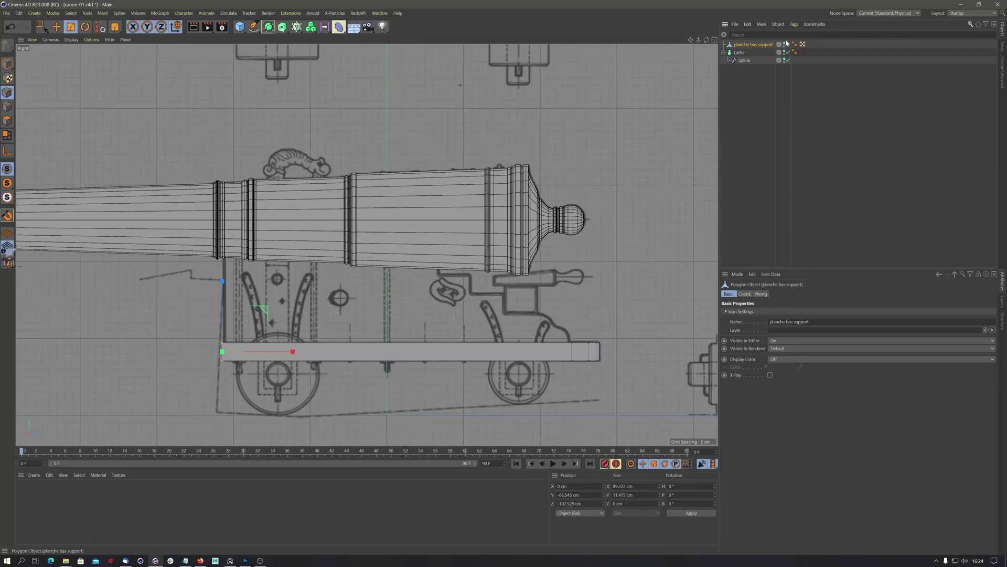
# Hide planche bas support and the Lathe hierarchy in the viewport, test-render the view, and repeat with renderer visibility off as well.
pyautogui.click(785, 43)
pyautogui.click(785, 44)
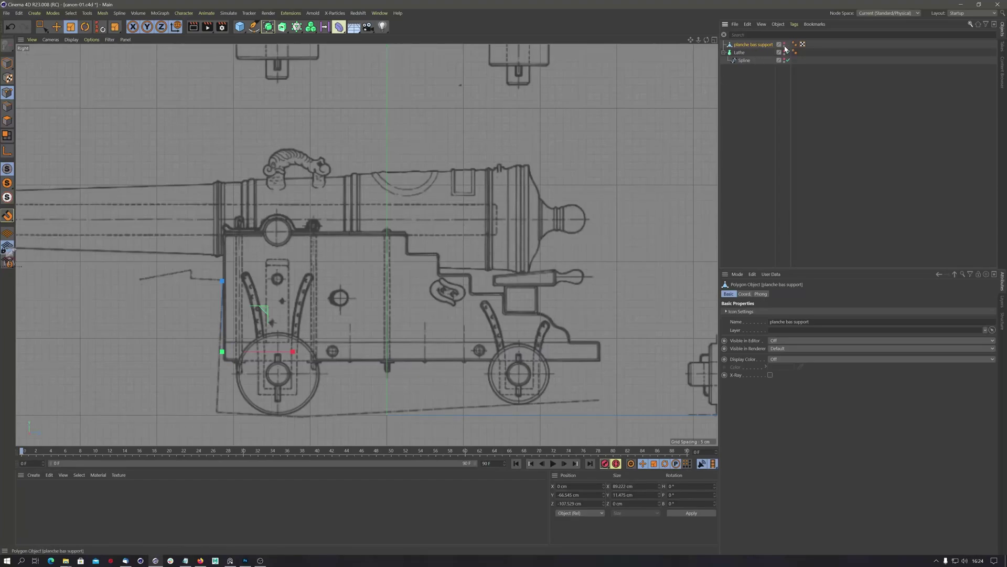
pyautogui.click(193, 29)
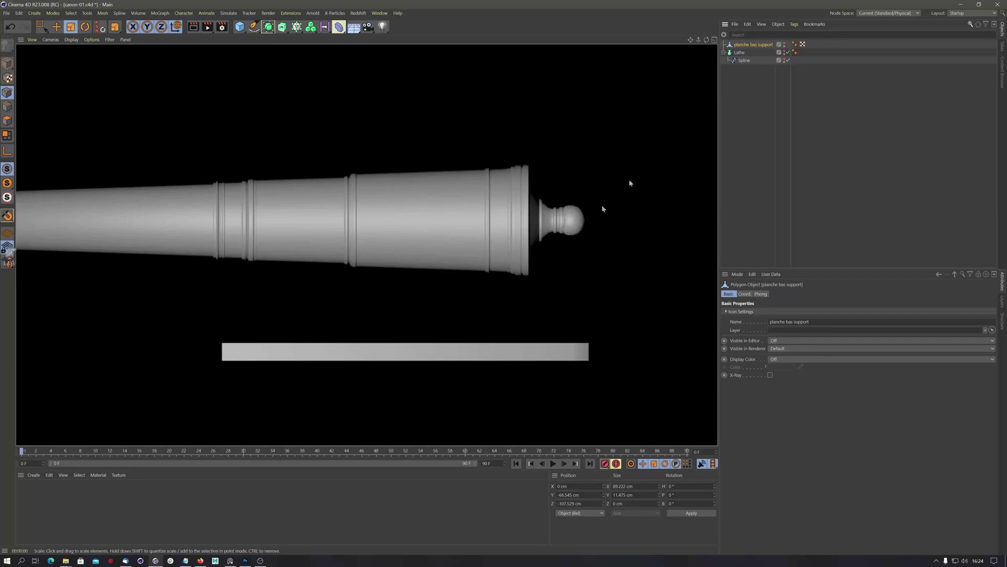
pyautogui.click(785, 48)
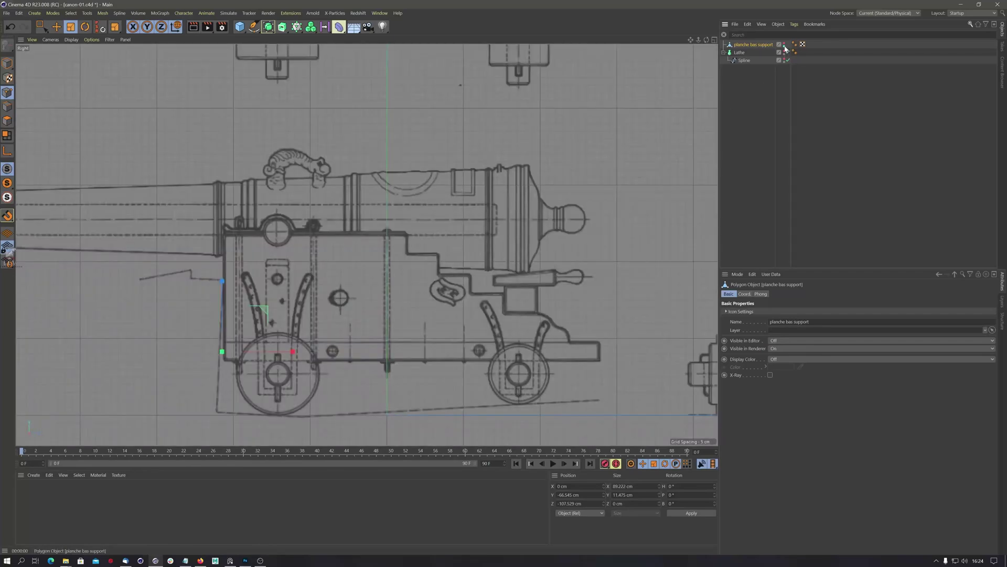
pyautogui.click(194, 27)
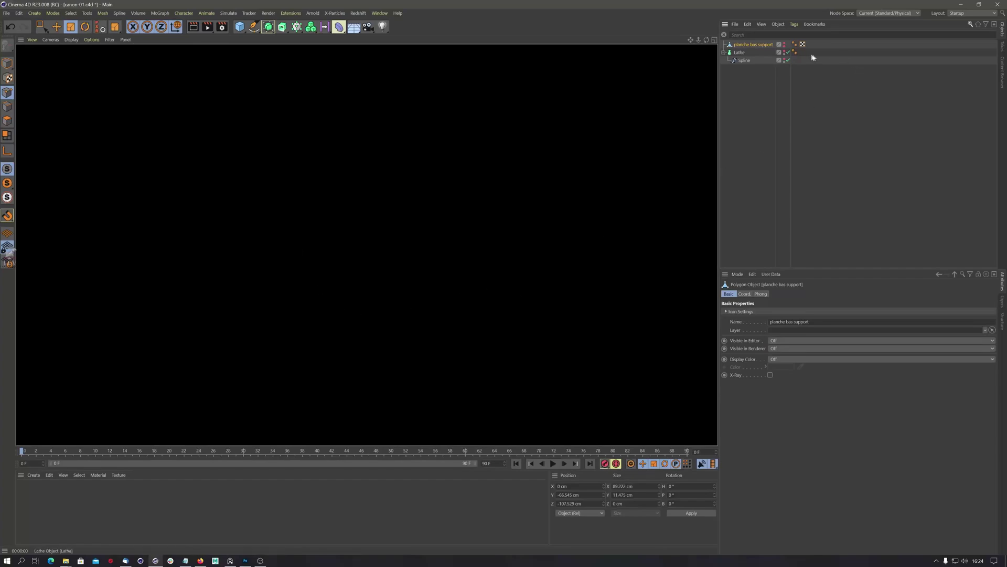
# Restore the default viewport and renderer visibility of planche bas support, the Lathe and its spline.
pyautogui.click(785, 61)
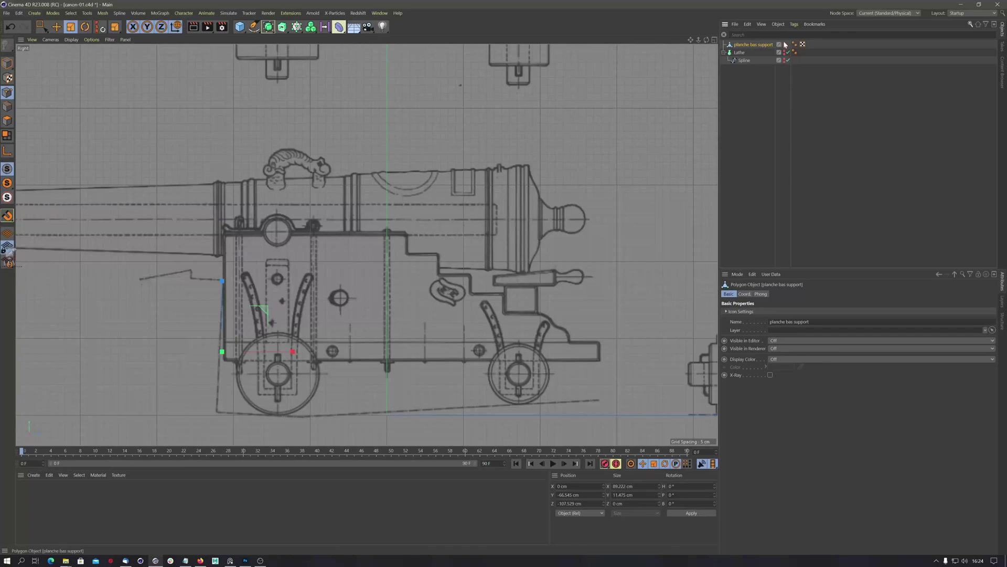
pyautogui.click(784, 44)
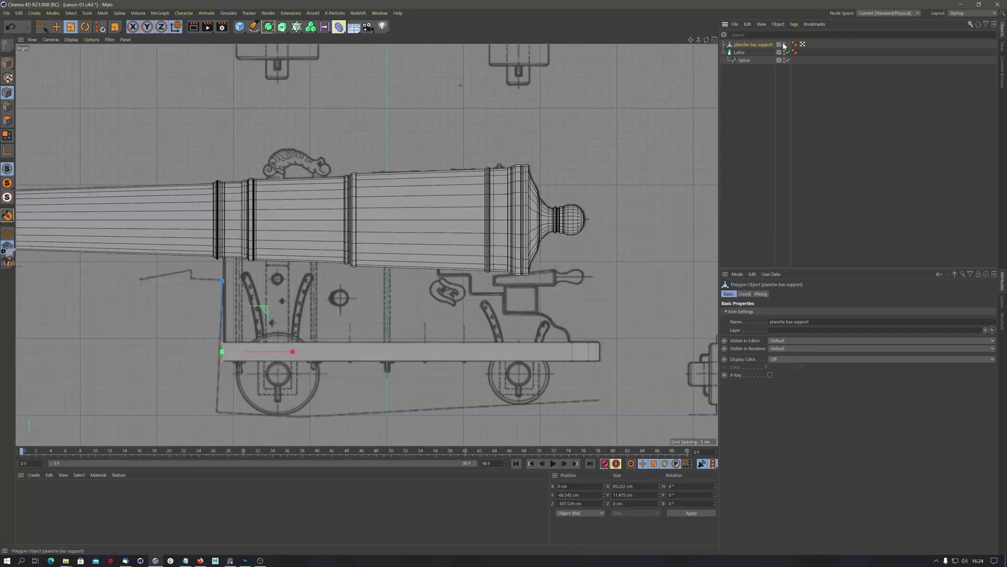
pyautogui.click(784, 46)
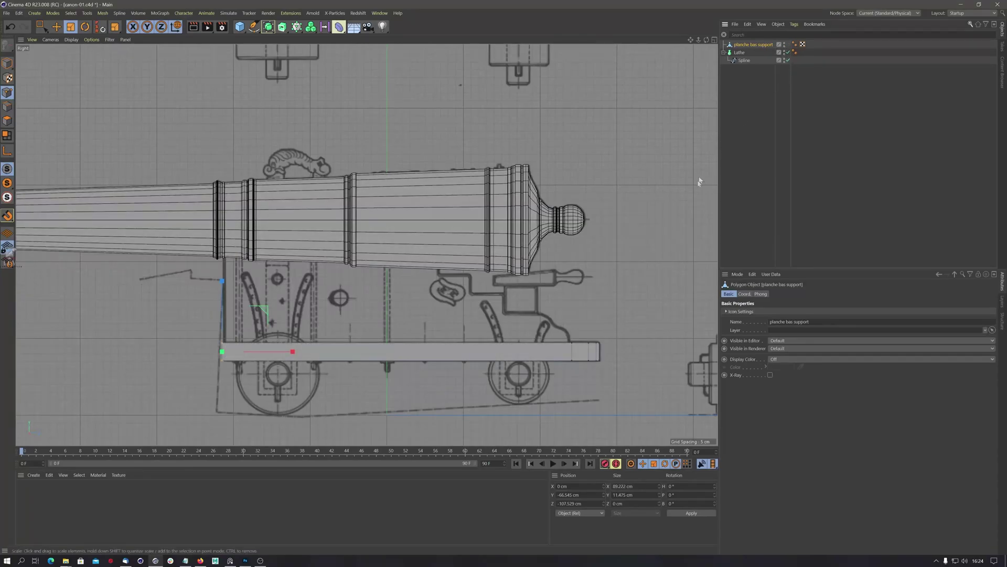
# Open the layer list, collapse the Lathe hierarchy and add planche bas support to a new layer.
pyautogui.click(738, 88)
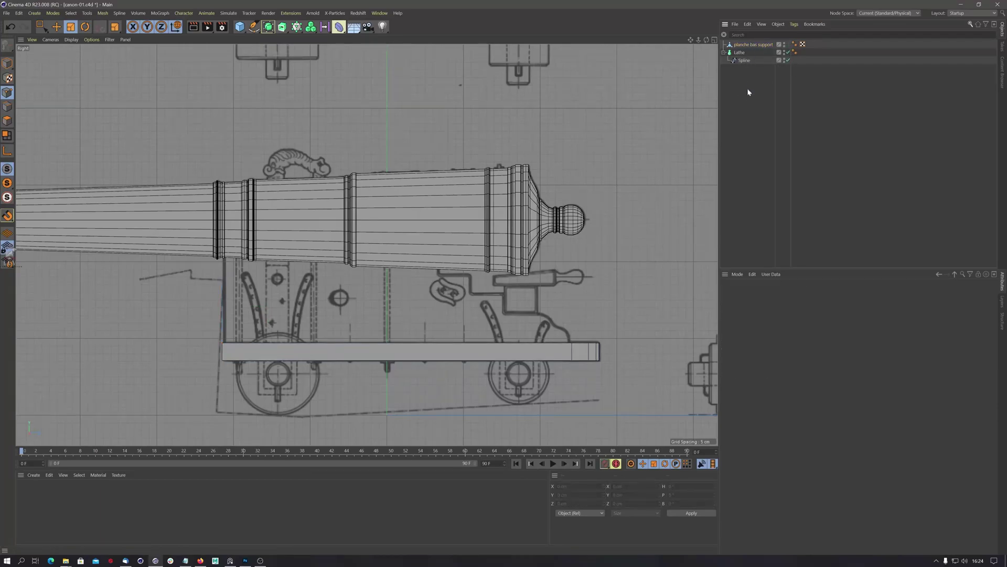
pyautogui.click(1002, 302)
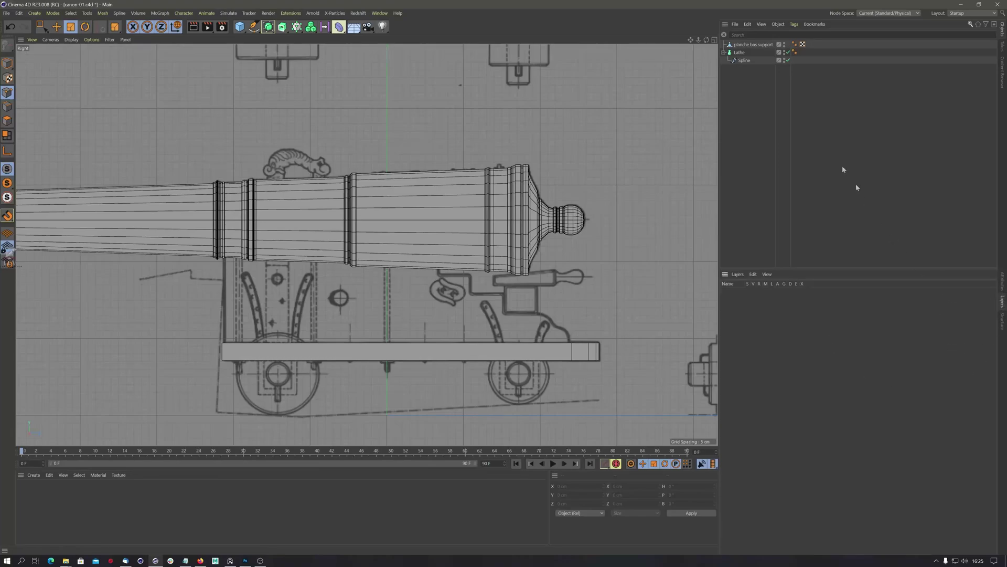
pyautogui.click(724, 53)
pyautogui.click(764, 45)
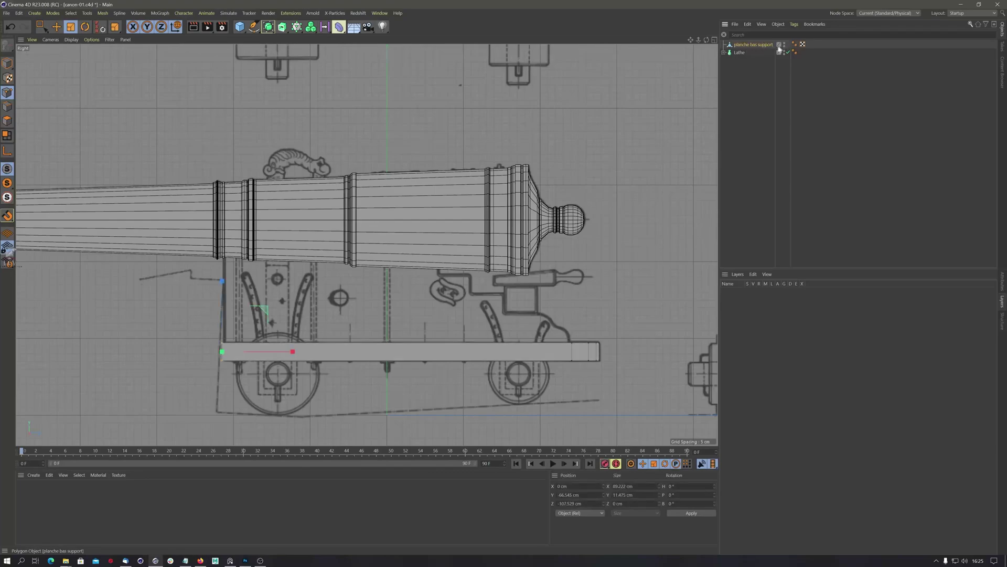
pyautogui.click(780, 45)
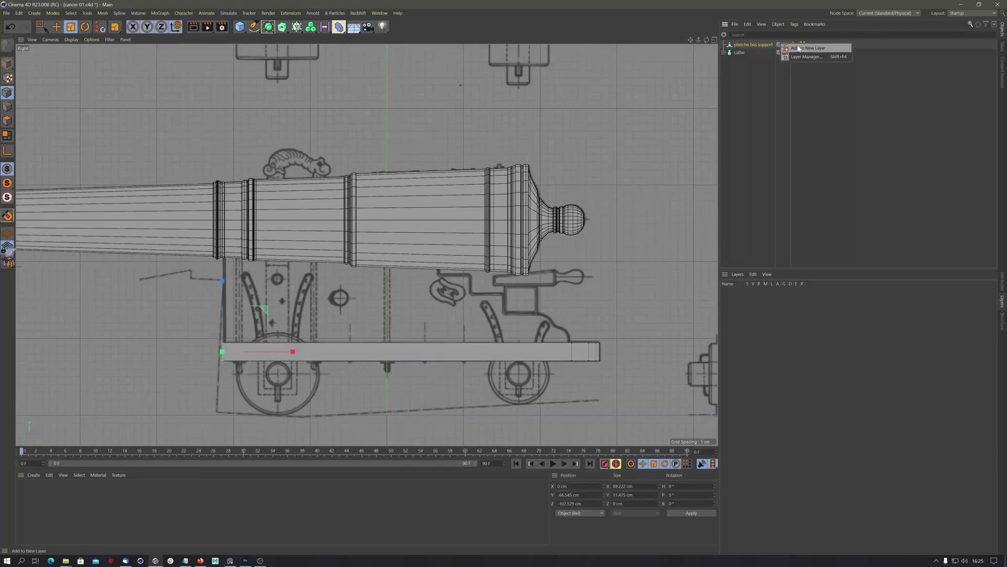
pyautogui.click(799, 49)
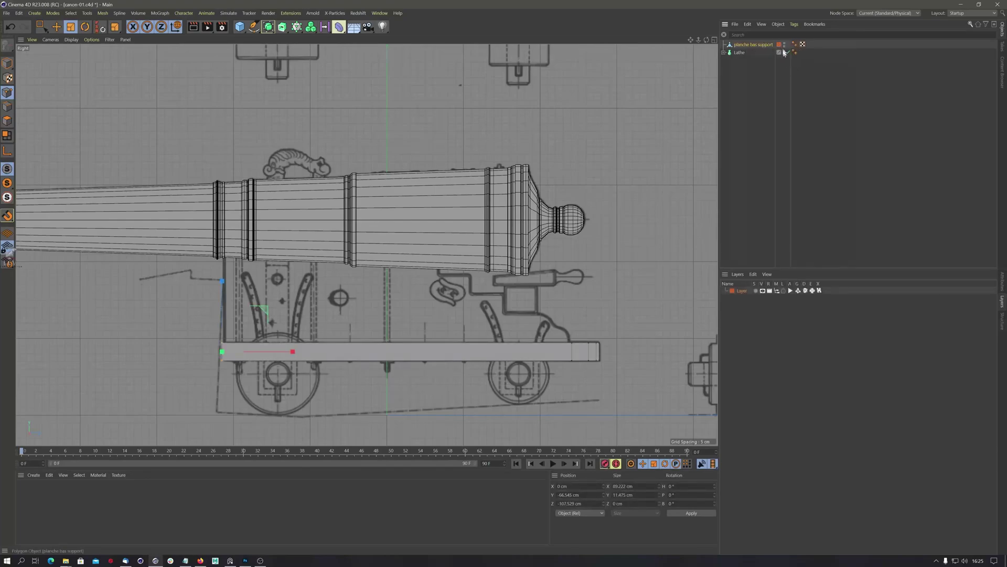
# Toggle the new layer's viewport visibility off and on several times.
pyautogui.click(763, 291)
pyautogui.click(762, 291)
pyautogui.click(762, 290)
pyautogui.click(762, 291)
pyautogui.click(762, 291)
pyautogui.click(763, 290)
# Remove planche bas support from its layer and delete the empty layer.
pyautogui.rightClick(783, 47)
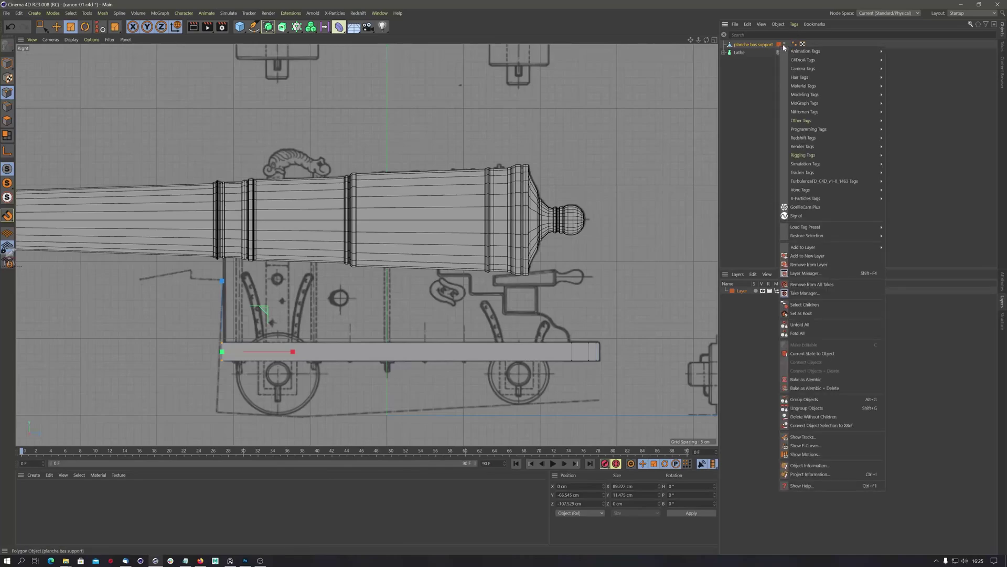
pyautogui.moveTo(815, 227)
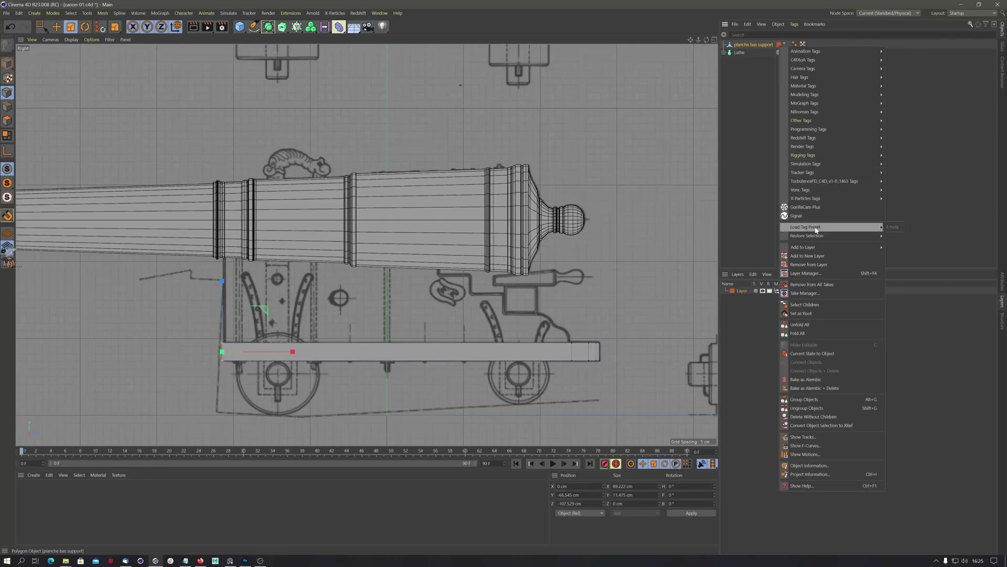
pyautogui.click(811, 264)
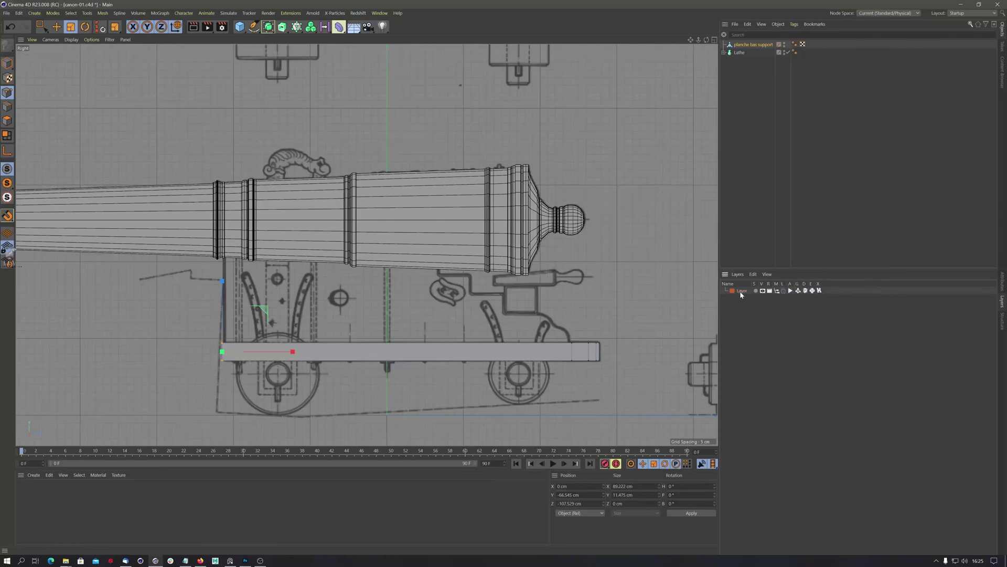
pyautogui.press('Delete')
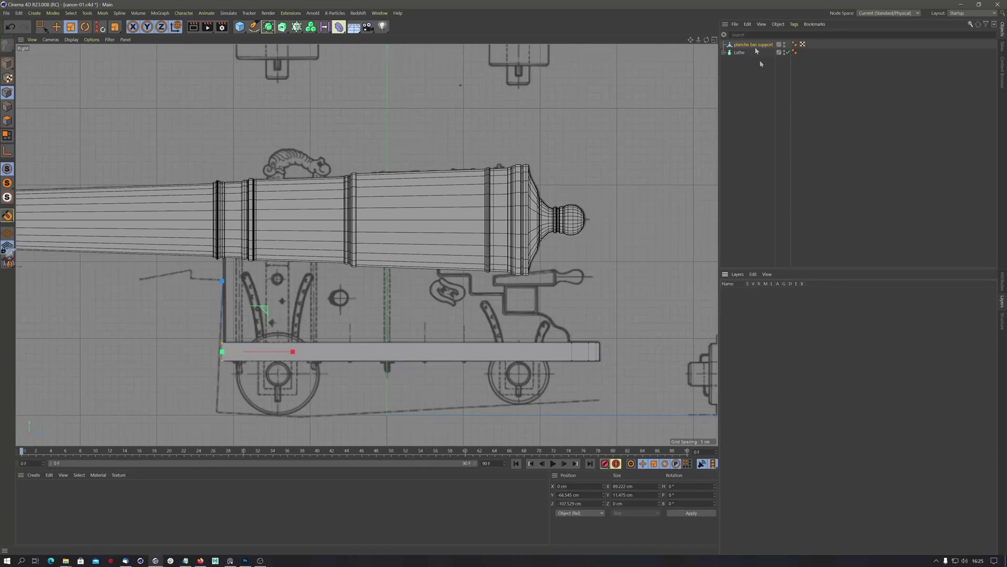
# Group planche bas support under a null named "Objets faits" and hide the group.
pyautogui.click(747, 79)
pyautogui.click(753, 44)
pyautogui.hotkey('alt', 'g')
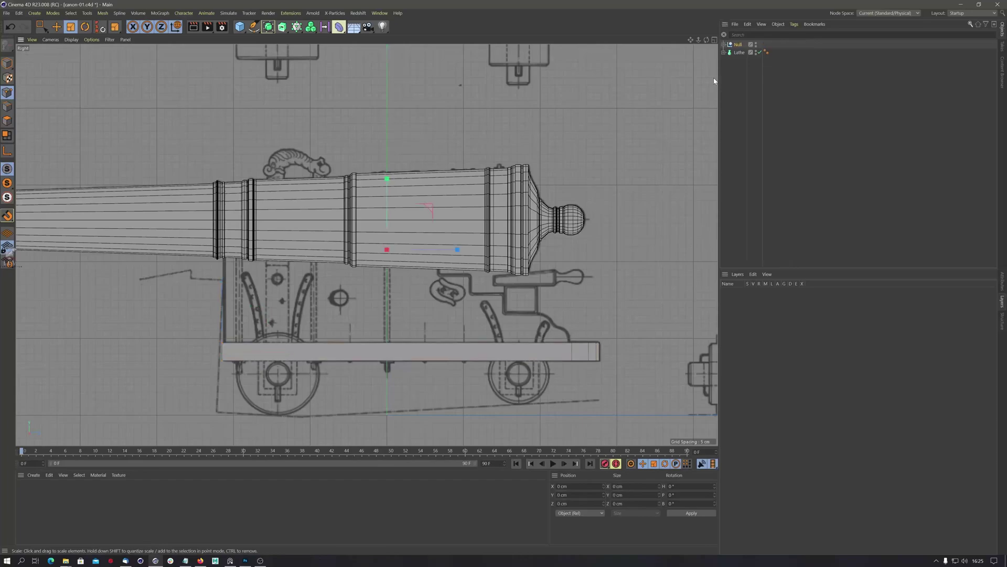
pyautogui.click(724, 44)
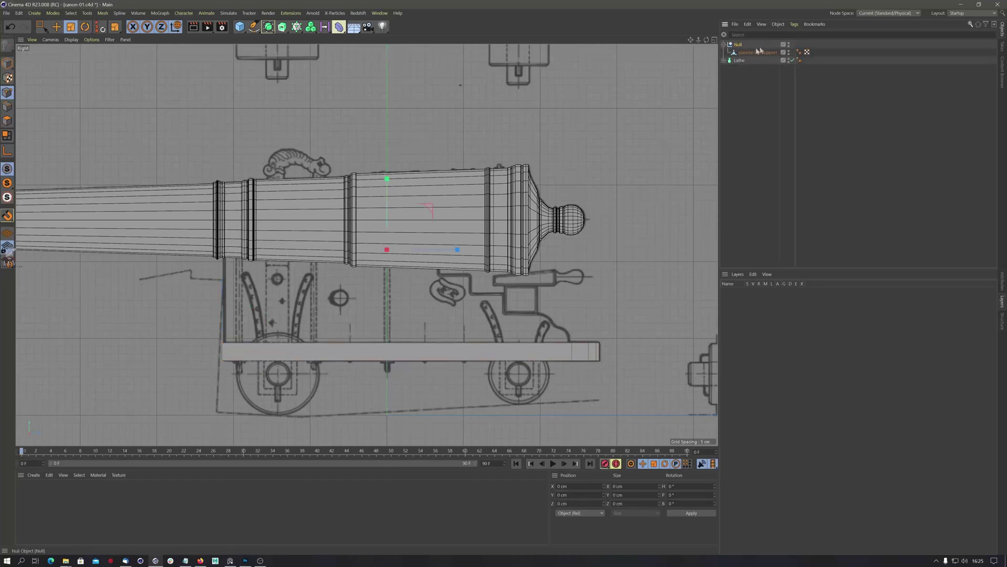
pyautogui.doubleClick(738, 45)
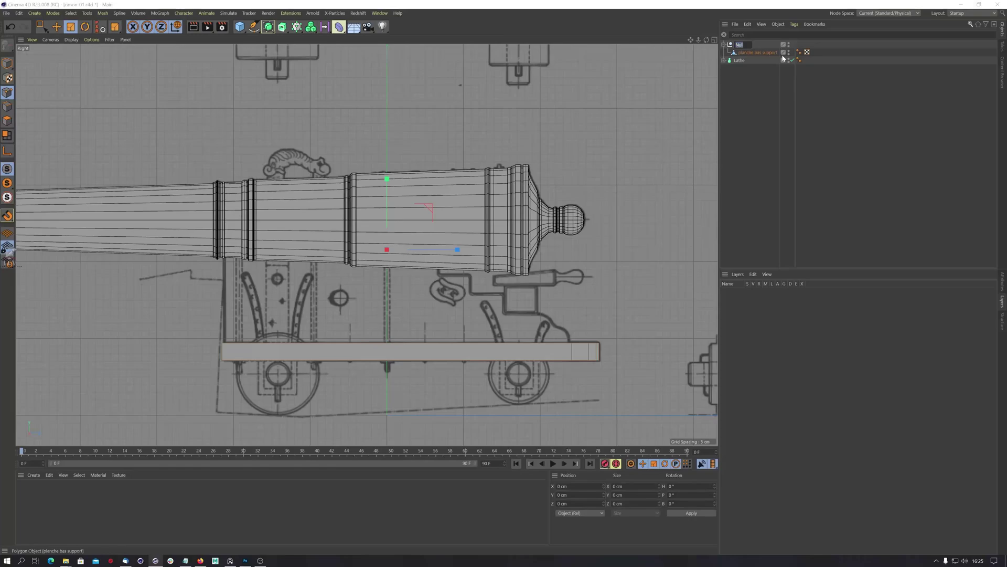
pyautogui.write('c')
pyautogui.write('bjets')
pyautogui.write(' faits')
pyautogui.press('Return')
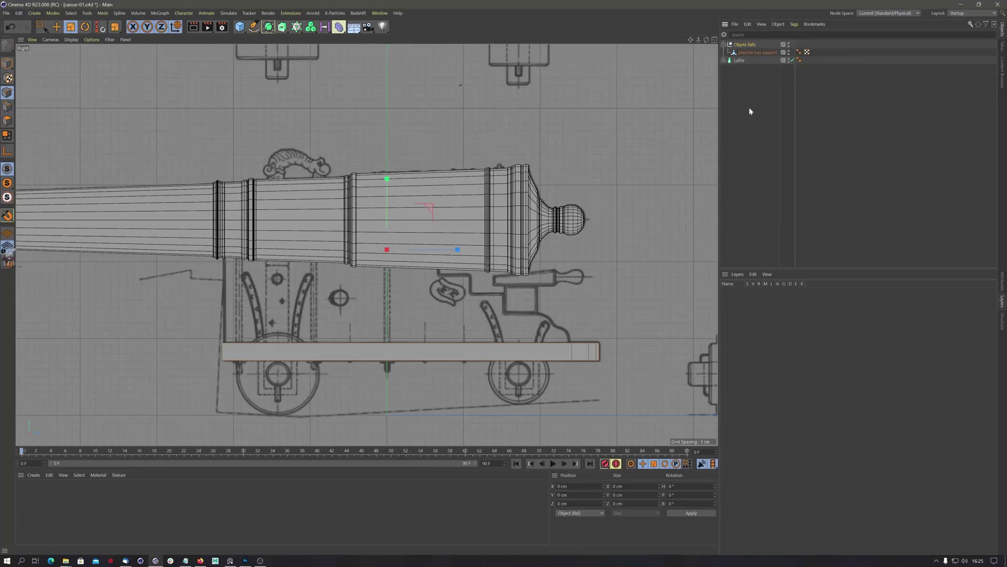
pyautogui.click(788, 44)
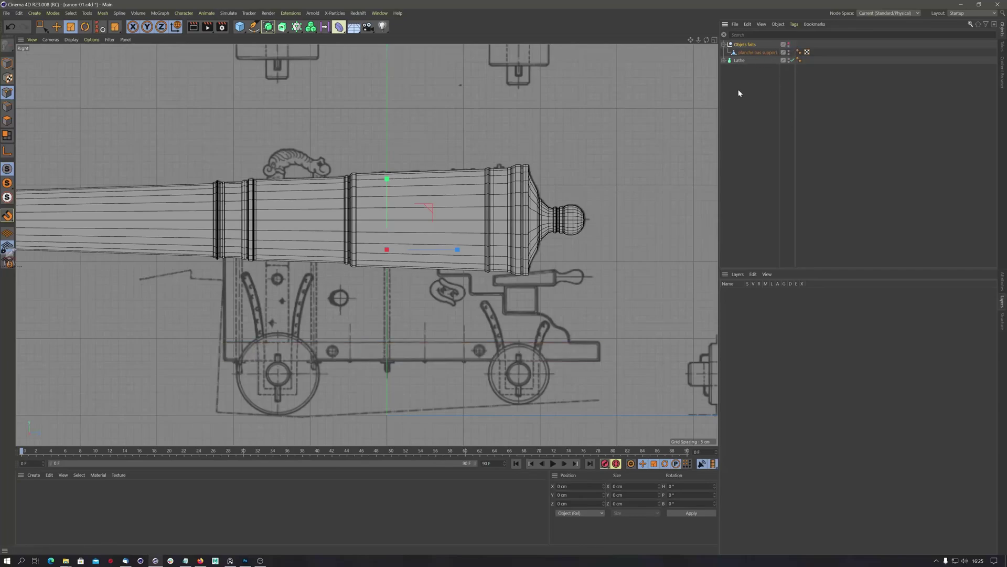
# Rename the Lathe "fut canon", place it inside the Objets faits group and collapse the group.
pyautogui.doubleClick(739, 60)
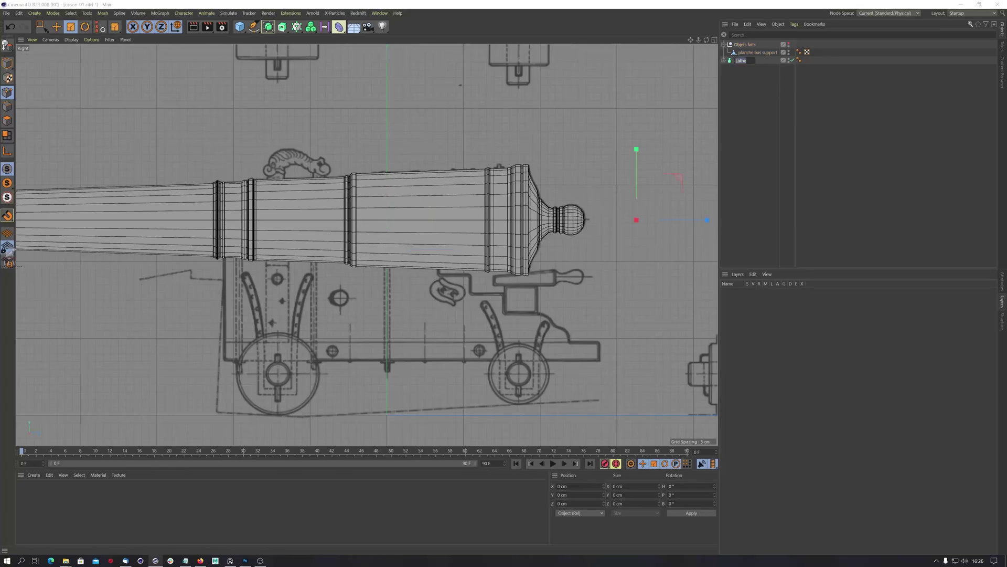
pyautogui.write('fut canon')
pyautogui.press('Return')
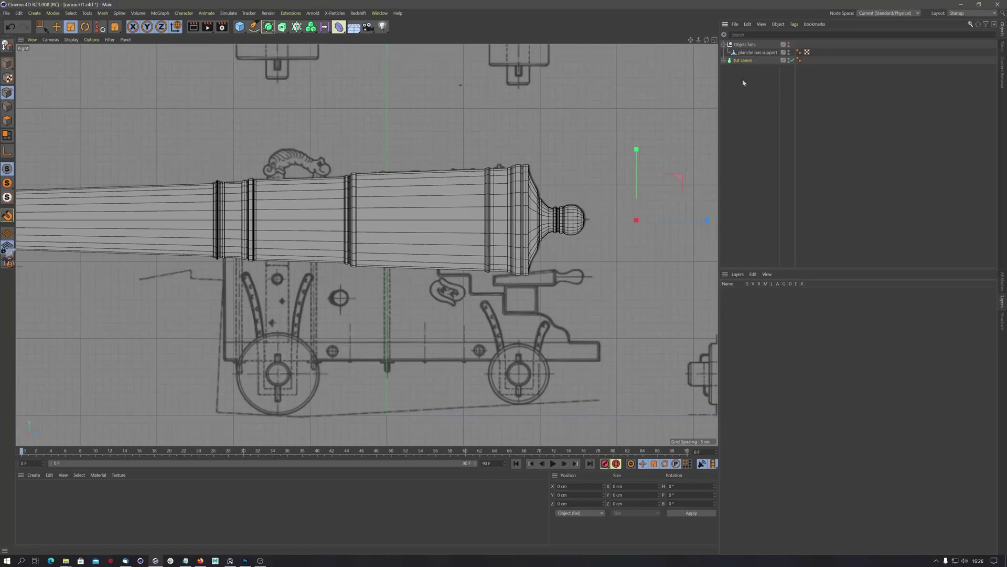
pyautogui.moveTo(741, 61); pyautogui.dragTo(745, 45)
pyautogui.click(737, 45)
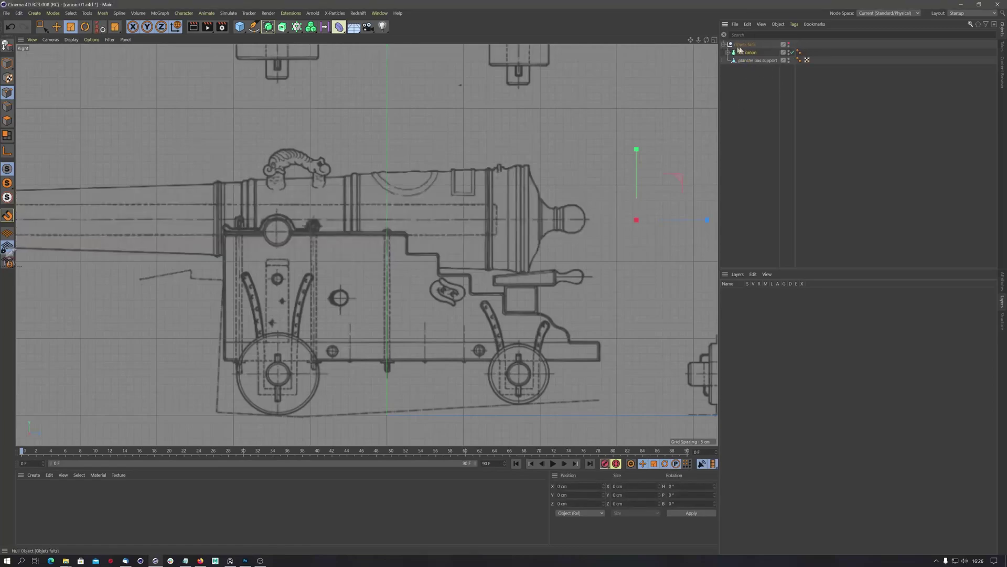
pyautogui.click(724, 45)
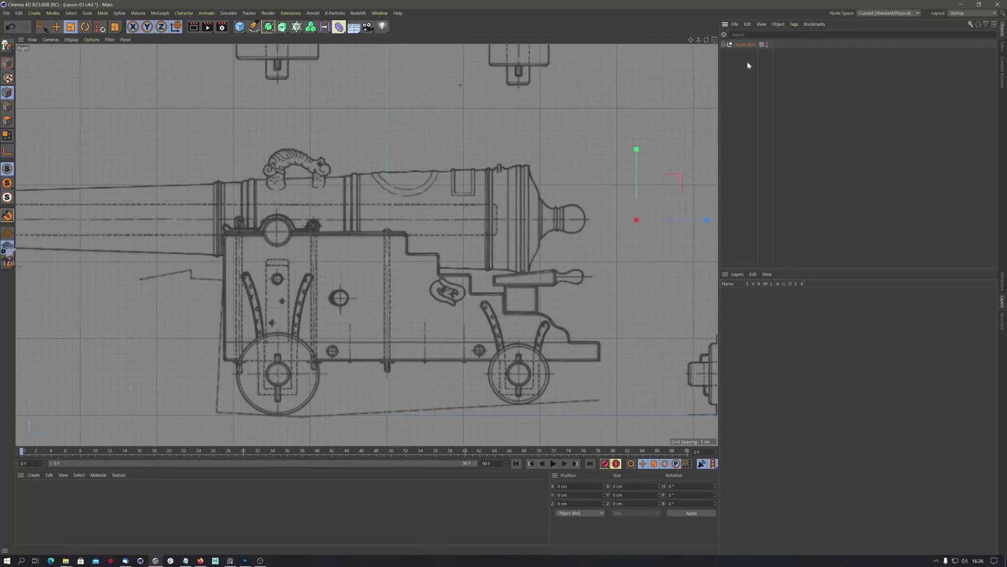
pyautogui.click(770, 55)
pyautogui.click(724, 44)
pyautogui.click(724, 46)
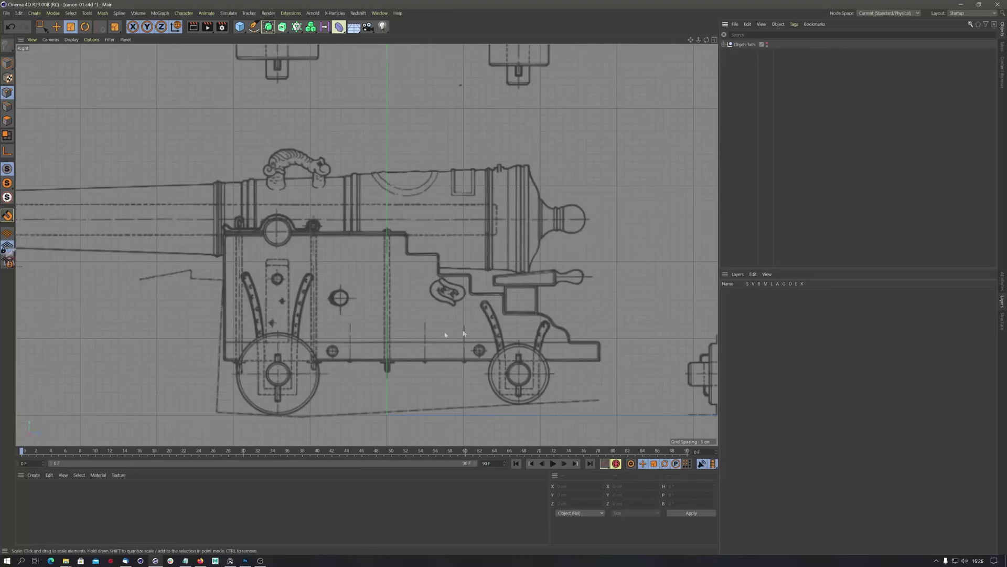
# Add a cube and move it up over the carriage side, aligning its edge with the carriage's front edge in the Right view.
pyautogui.click(239, 27)
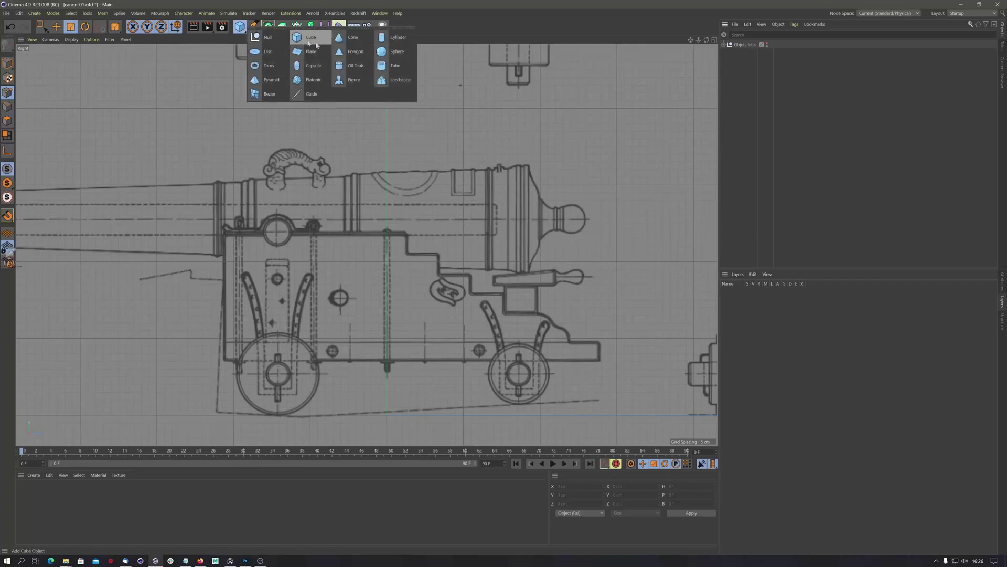
pyautogui.click(314, 39)
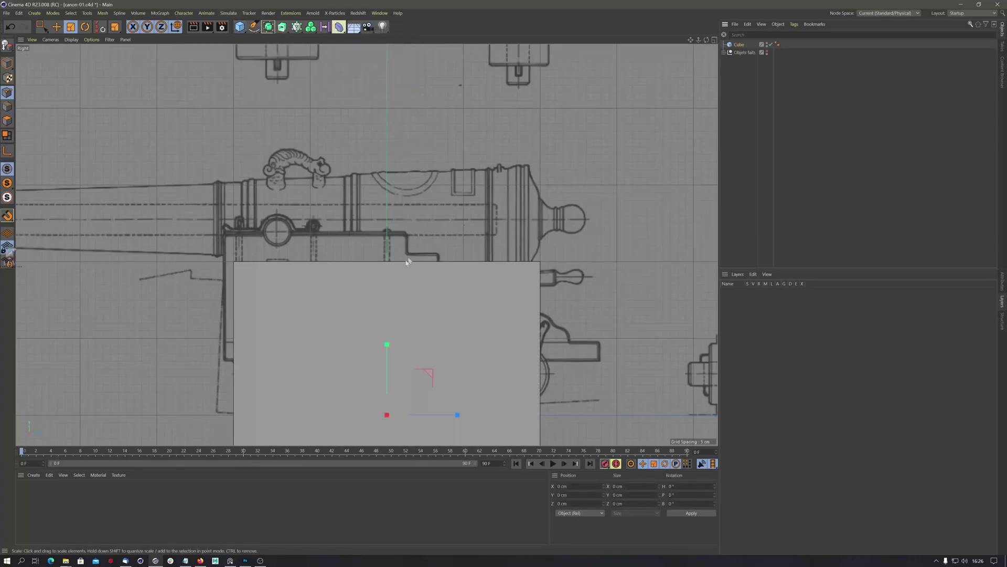
pyautogui.scroll(-3, 409, 343)
pyautogui.moveTo(399, 330); pyautogui.dragTo(381, 285, button='middle')
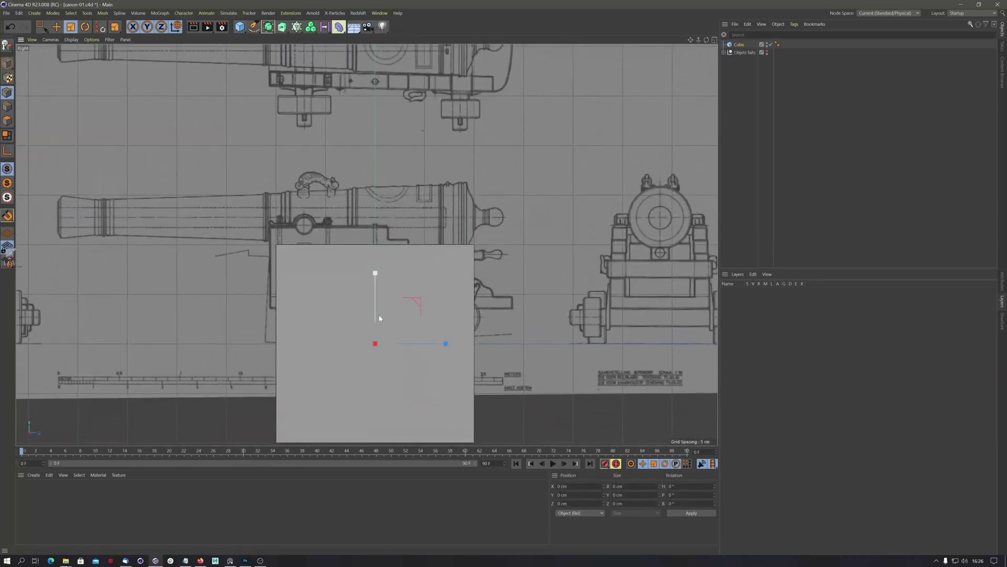
pyautogui.press('e')
pyautogui.moveTo(381, 285); pyautogui.dragTo(402, 142)
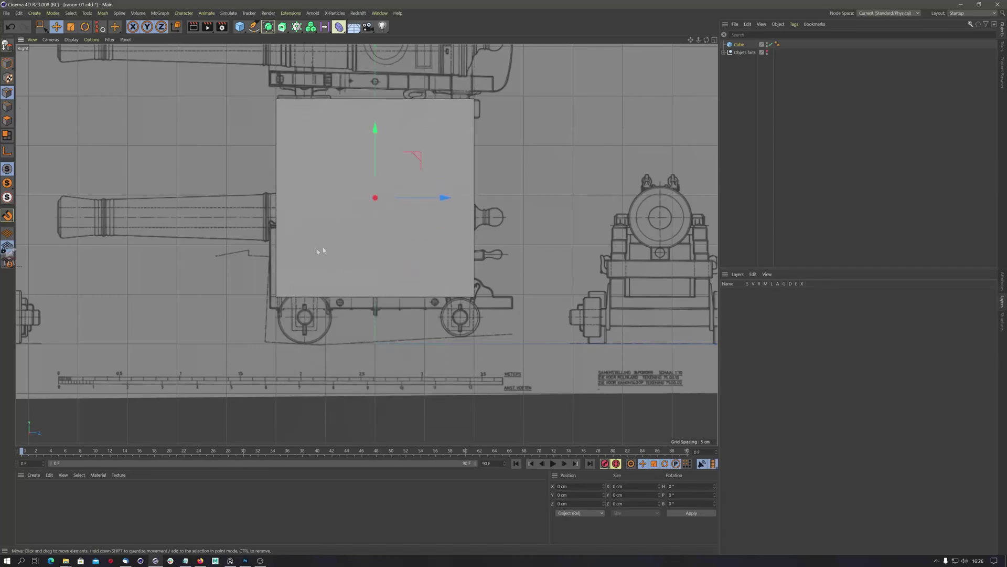
pyautogui.moveTo(444, 198); pyautogui.dragTo(437, 199)
# Make the cube editable and lower its top points to about Y -28 cm, near the top edge of the carriage side.
pyautogui.scroll(5, 426, 254)
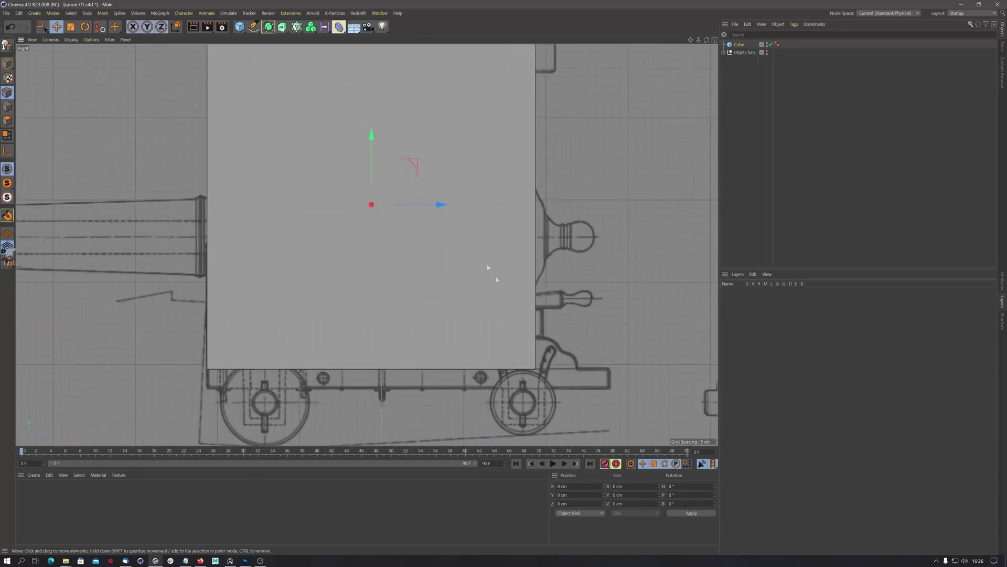
pyautogui.scroll(-4, 272, 179)
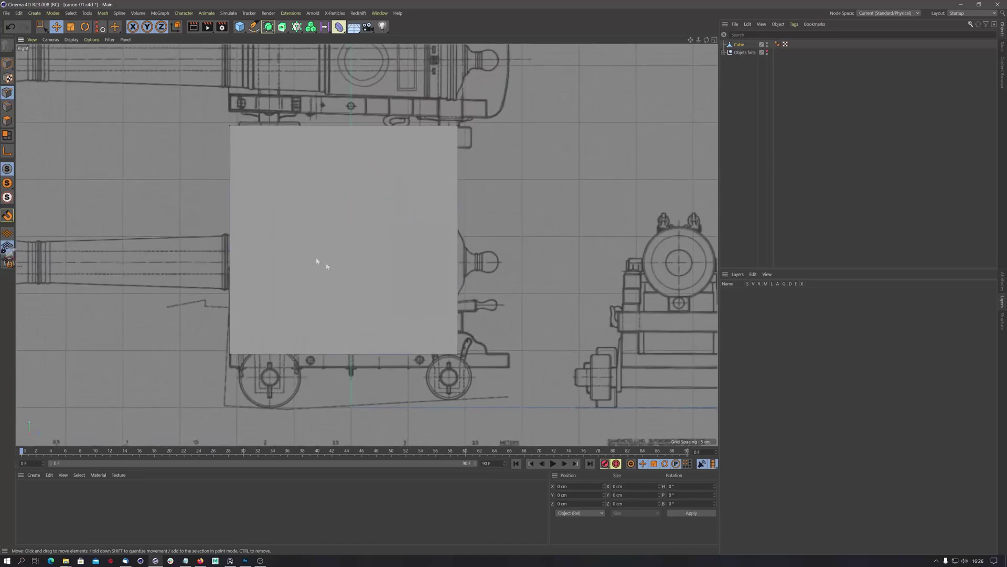
pyautogui.moveTo(40, 26); pyautogui.dragTo(82, 51)
pyautogui.moveTo(134, 91); pyautogui.dragTo(534, 162)
pyautogui.moveTo(343, 56); pyautogui.dragTo(369, 203)
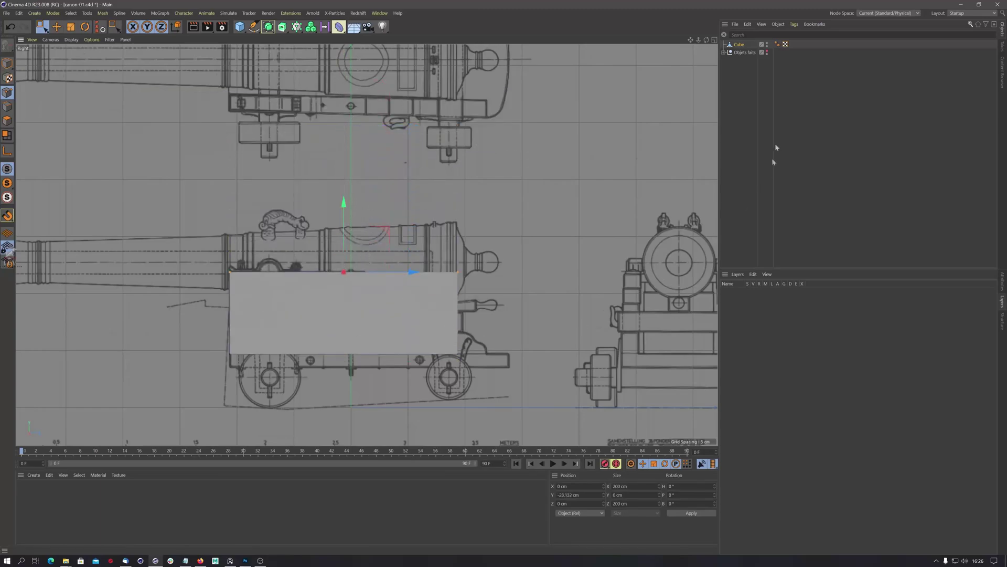
# Scale all the cube's points in X to about 13.4 cm and move them over one carriage side plank, at about X 43 cm.
pyautogui.click(714, 40)
pyautogui.scroll(-4, 624, 144)
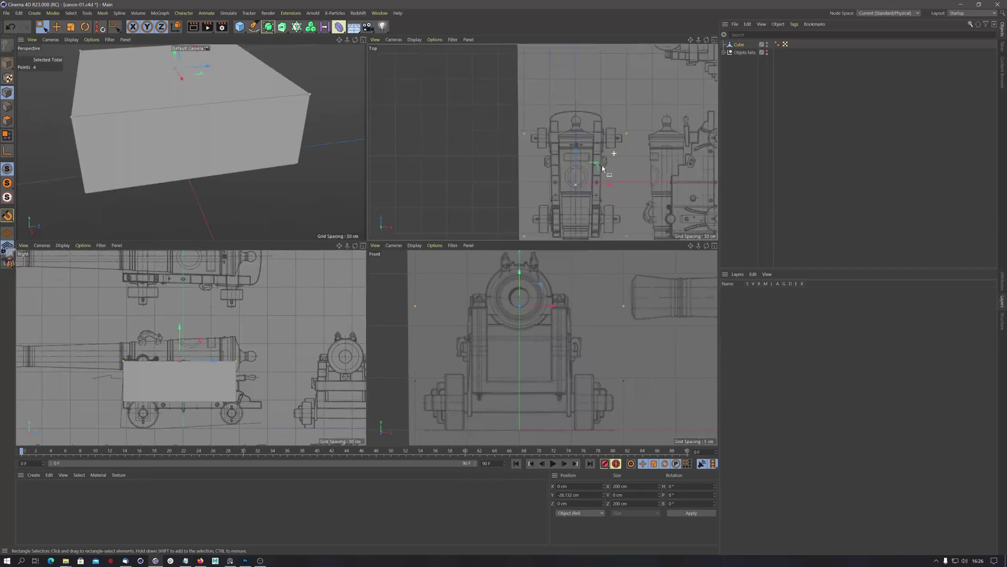
pyautogui.keyDown('alt'); pyautogui.moveTo(583, 191); pyautogui.dragTo(556, 153, button='middle'); pyautogui.keyUp('alt')
pyautogui.moveTo(477, 66); pyautogui.dragTo(644, 215)
pyautogui.press('t')
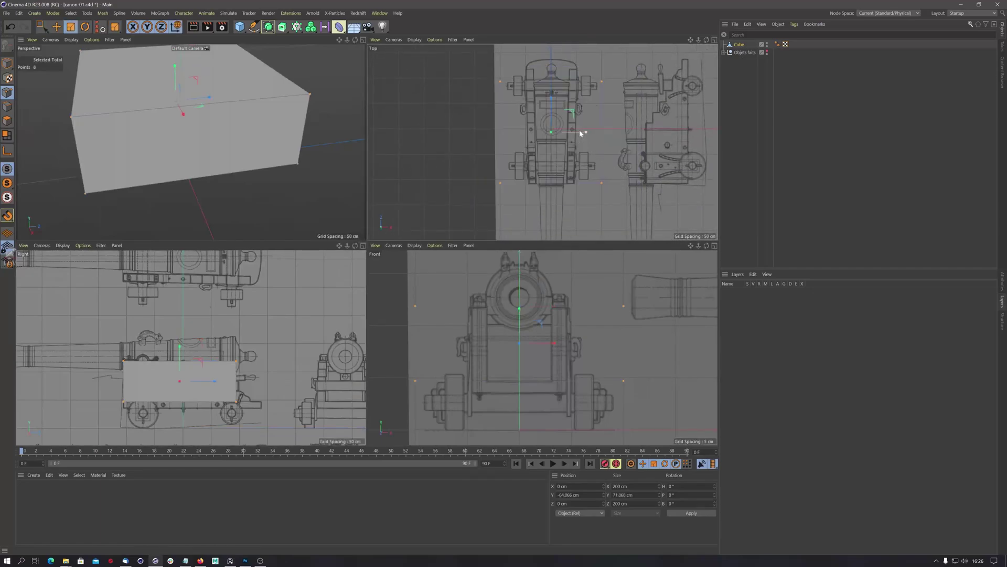
pyautogui.moveTo(580, 133); pyautogui.dragTo(603, 135)
pyautogui.press('e')
pyautogui.scroll(5, 577, 94)
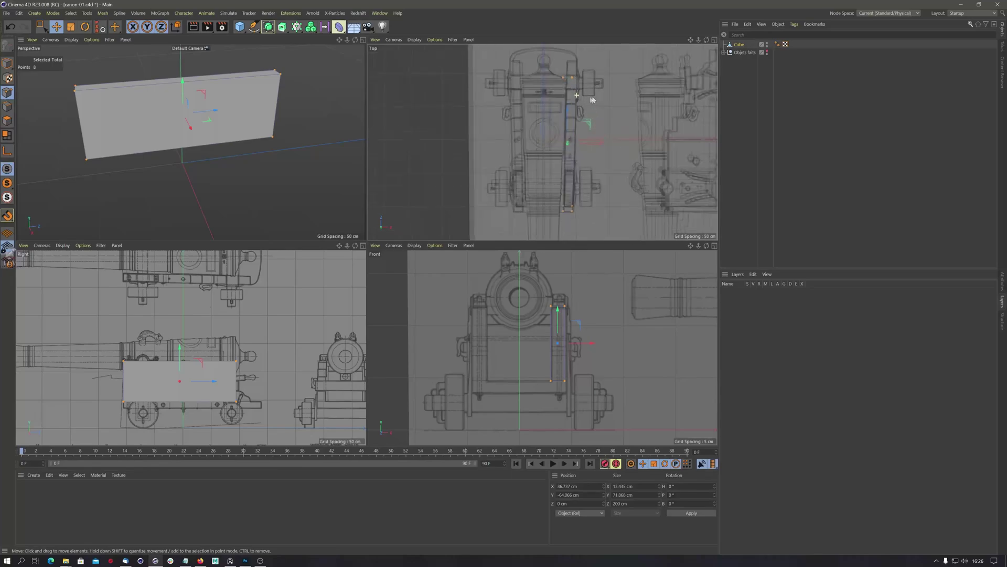
pyautogui.moveTo(587, 149); pyautogui.dragTo(584, 157)
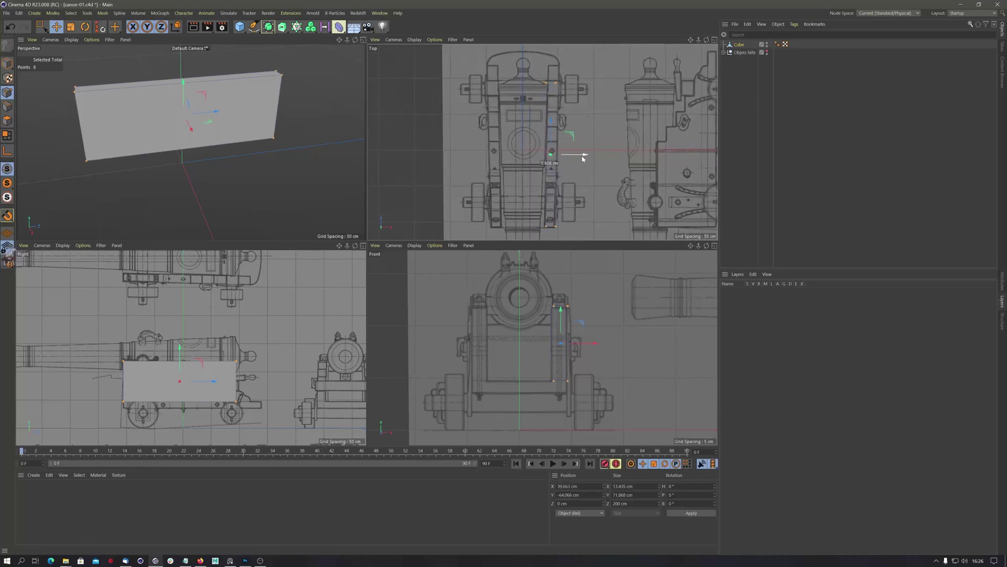
# Move the cube's rear points back toward the rear end of the carriage side, at about Z 126 cm.
pyautogui.press('0')
pyautogui.moveTo(539, 76); pyautogui.dragTo(580, 83)
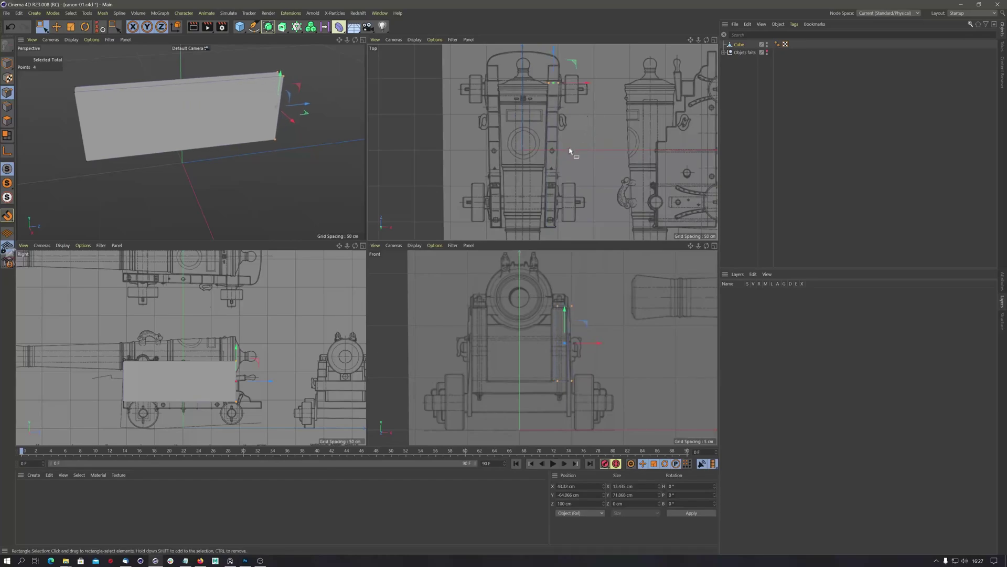
pyautogui.moveTo(265, 382)
pyautogui.mouseDown()
pyautogui.moveTo(285, 383)
pyautogui.moveTo(264, 382)
pyautogui.mouseUp()
# Lower the cube's top points to the lowest step of the carriage side, at about Y -91 cm.
pyautogui.moveTo(92, 348); pyautogui.dragTo(280, 370)
pyautogui.moveTo(184, 333); pyautogui.dragTo(183, 363)
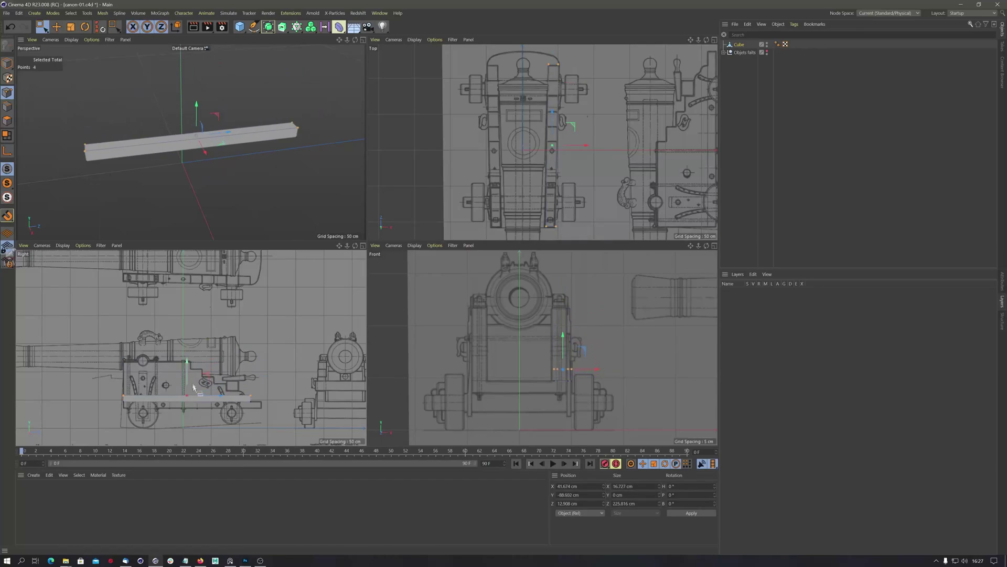
pyautogui.click(363, 245)
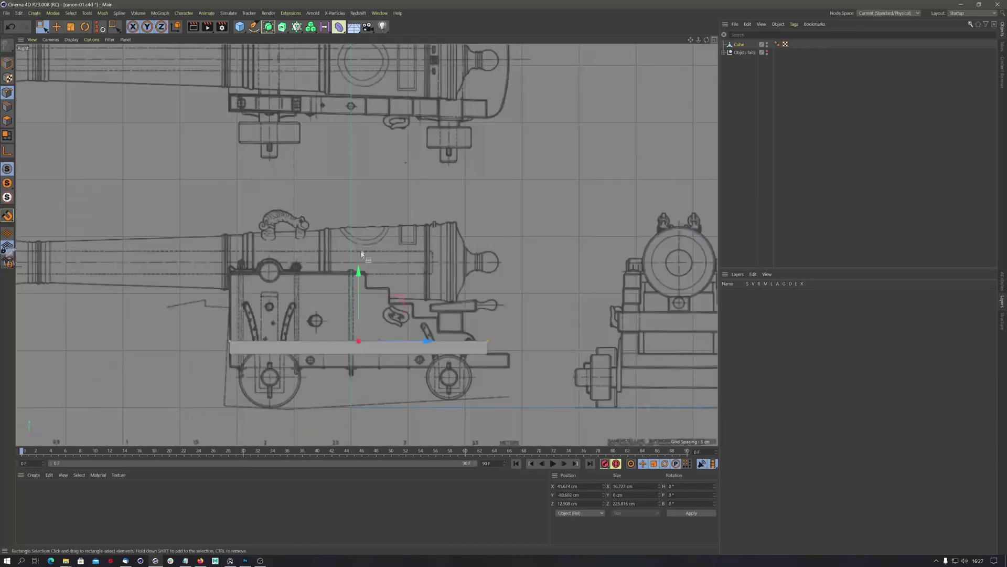
pyautogui.scroll(5, 388, 325)
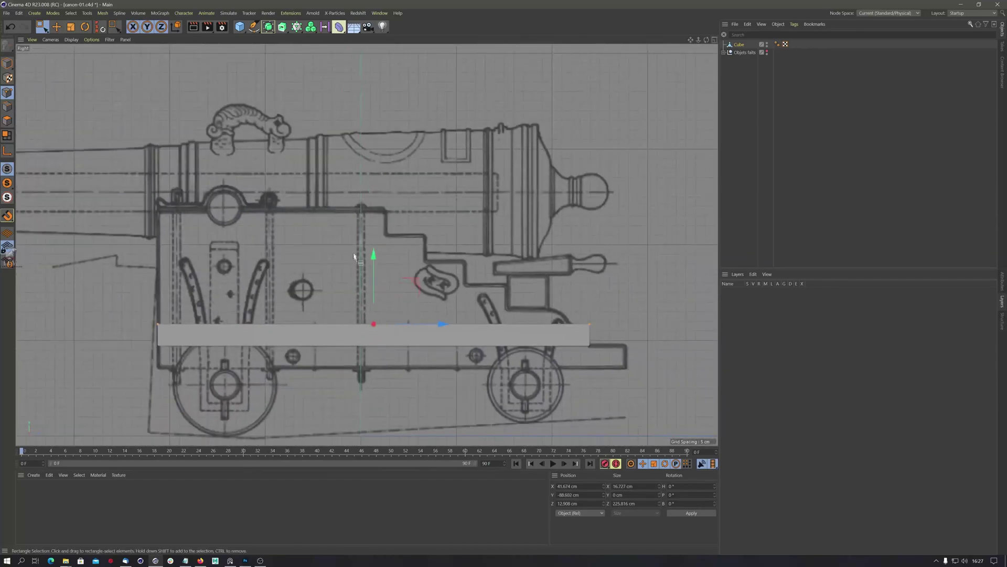
pyautogui.moveTo(373, 254); pyautogui.dragTo(374, 258)
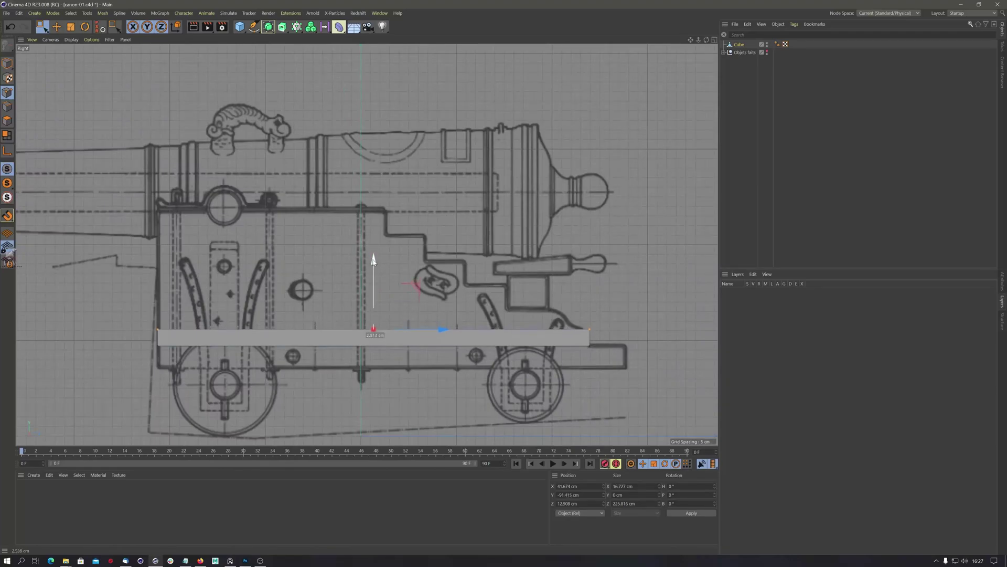
# Loop-cut the block at about 95.67% of its length and extrude the front top polygon up about 10 cm to the next blueprint step.
pyautogui.click(572, 333)
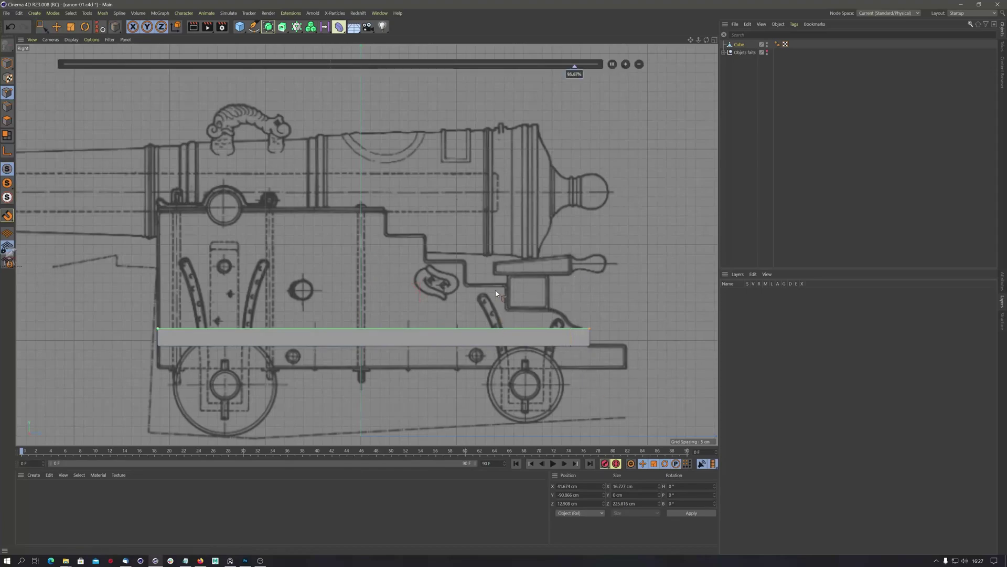
pyautogui.press('0')
pyautogui.click(7, 120)
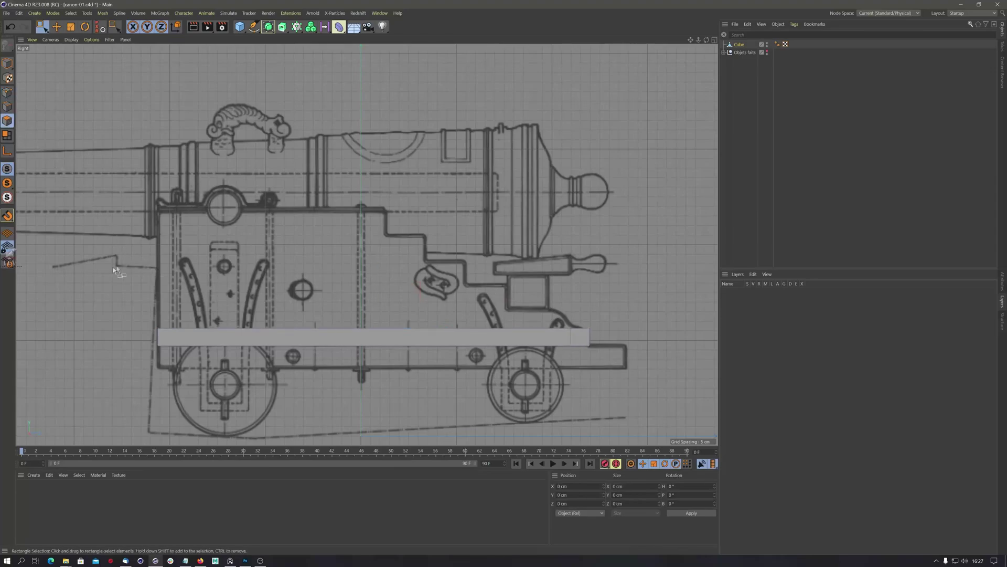
pyautogui.moveTo(105, 268); pyautogui.dragTo(586, 339)
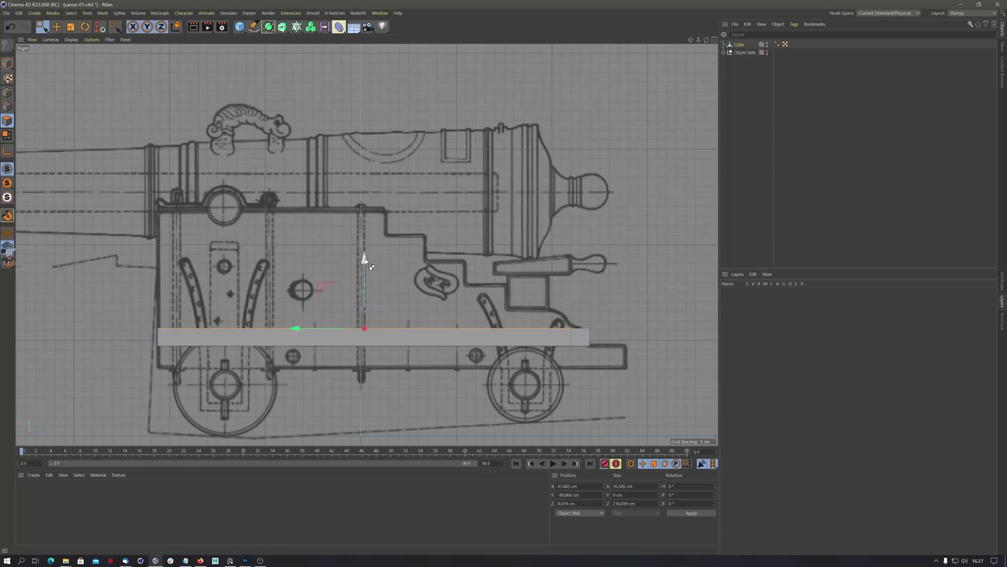
pyautogui.moveTo(368, 264); pyautogui.dragTo(364, 241)
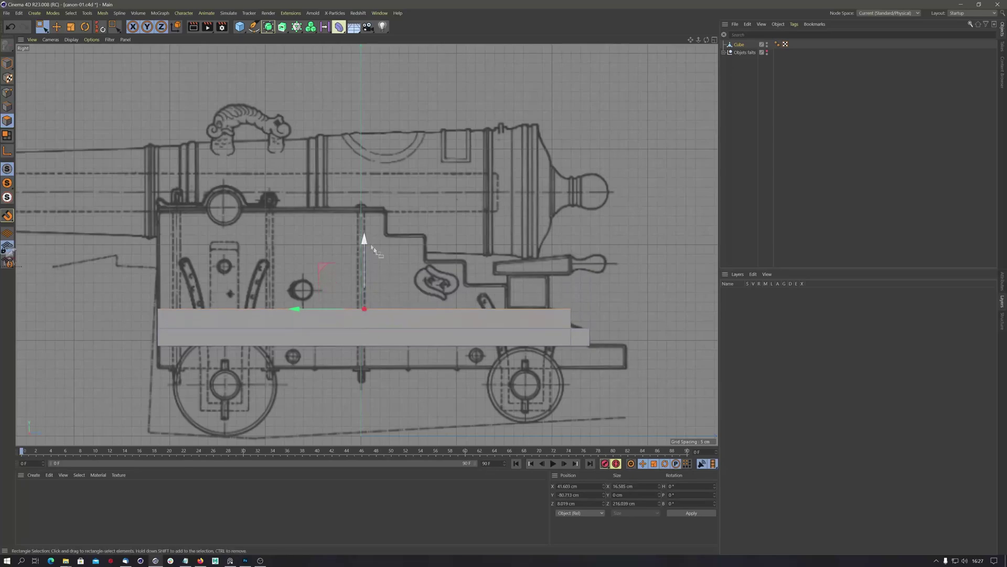
# Loop-cut the raised block at about 84.47% and extrude its front top polygon up about 12 cm to the following blueprint step.
pyautogui.press('k')
pyautogui.press('l')
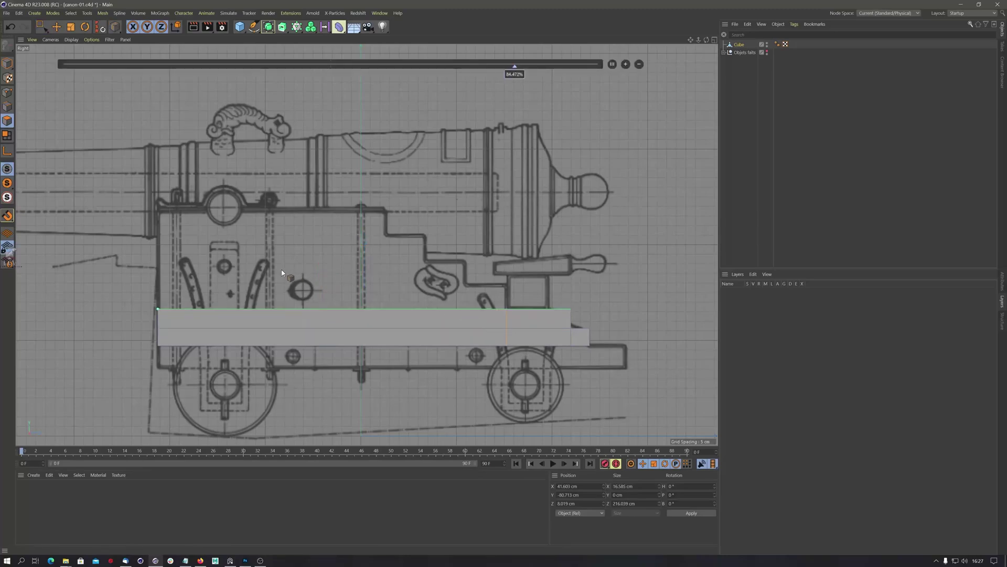
pyautogui.press('0')
pyautogui.moveTo(139, 278); pyautogui.dragTo(519, 324)
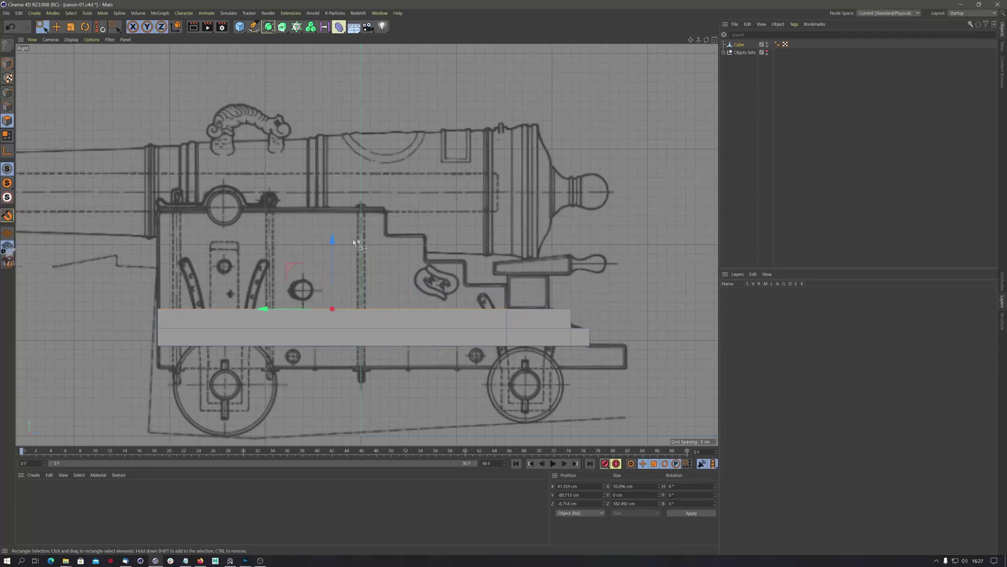
pyautogui.moveTo(333, 239); pyautogui.dragTo(334, 217)
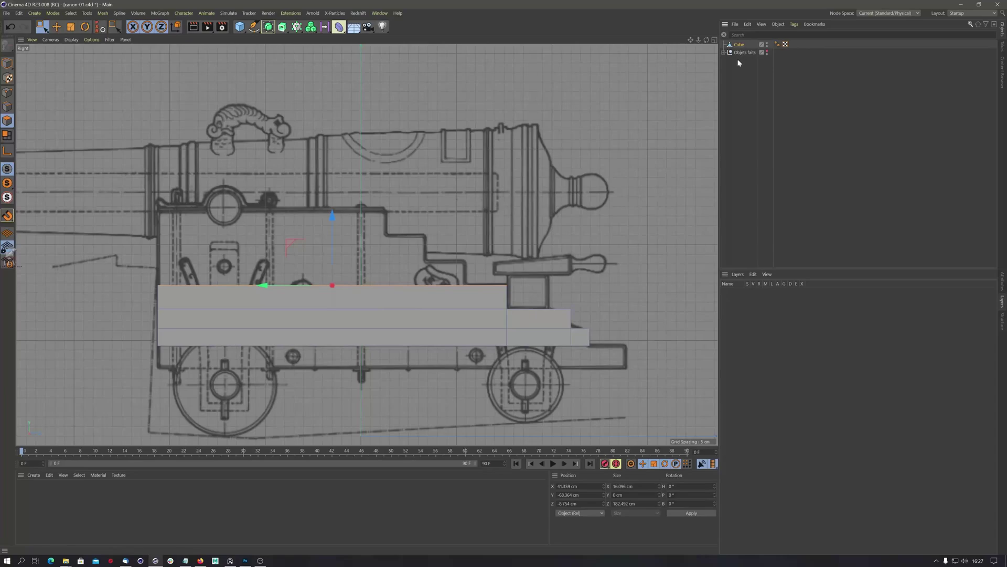
# Delete the stepped cube from the scene.
pyautogui.press('Delete')
# Examine the carriage side's stepped outline, trunnion notch and round holes on the blueprint in the Right view.
pyautogui.scroll(5, 301, 291)
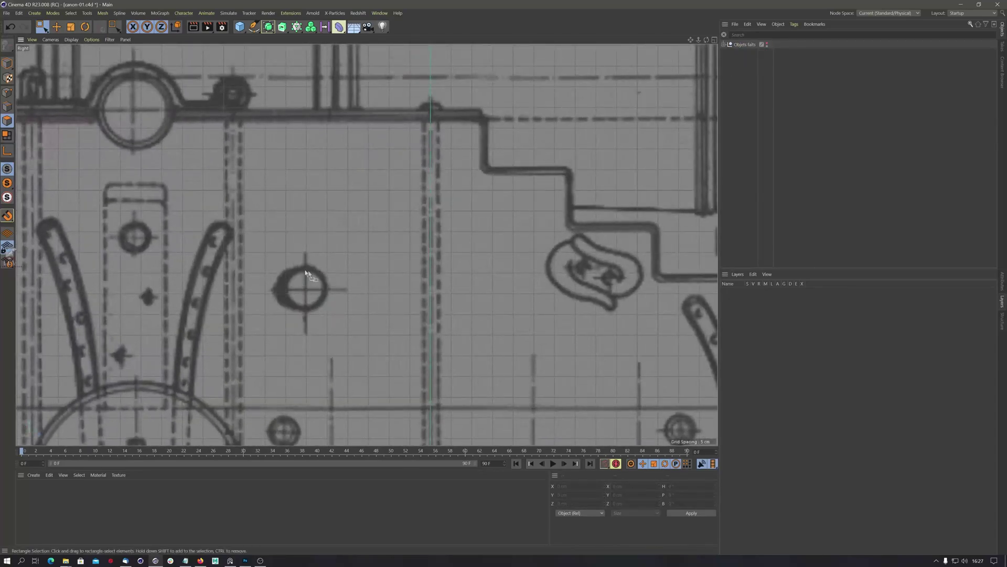
pyautogui.scroll(-3, 315, 283)
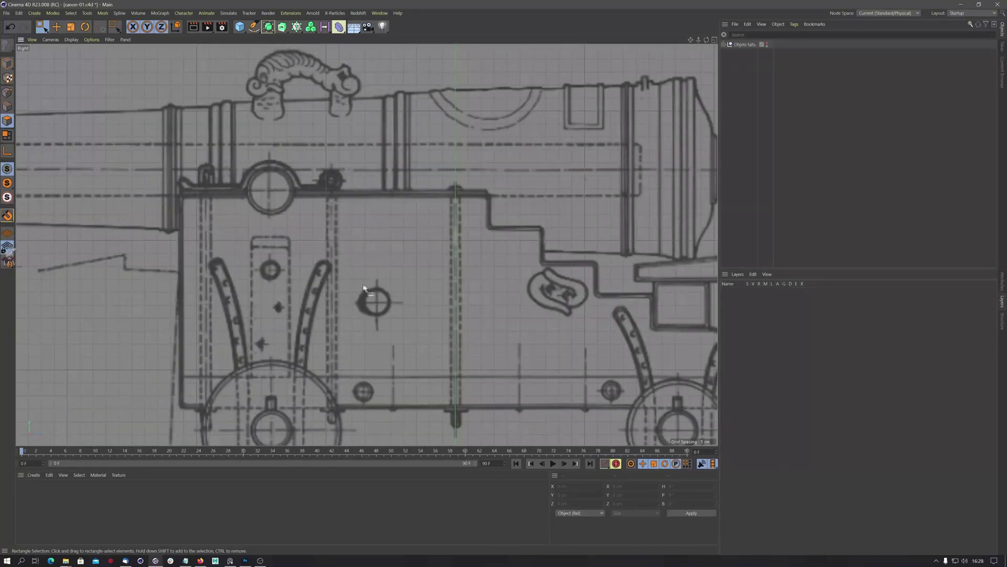
pyautogui.scroll(-3, 390, 305)
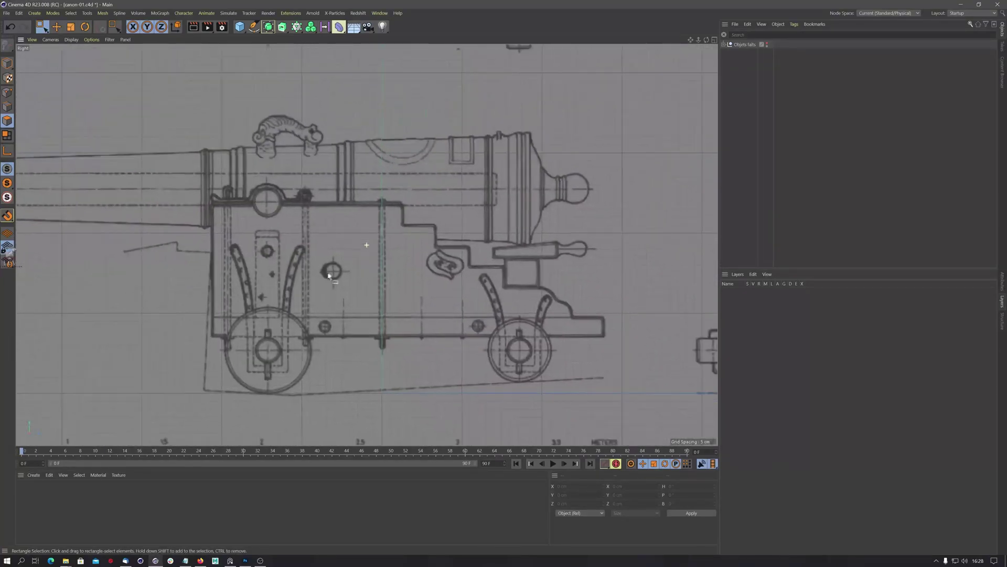
pyautogui.scroll(6, 333, 288)
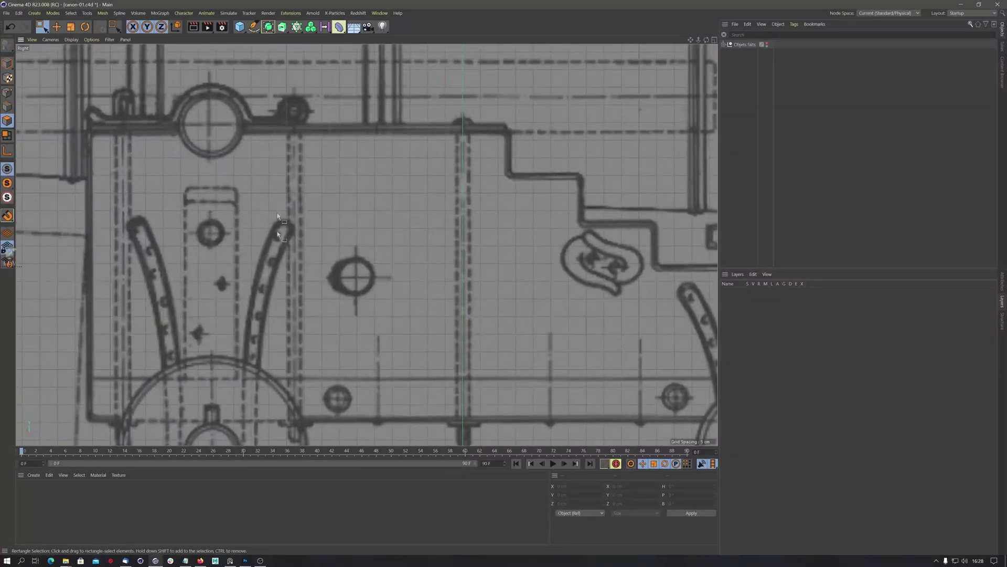
pyautogui.scroll(-4, 362, 287)
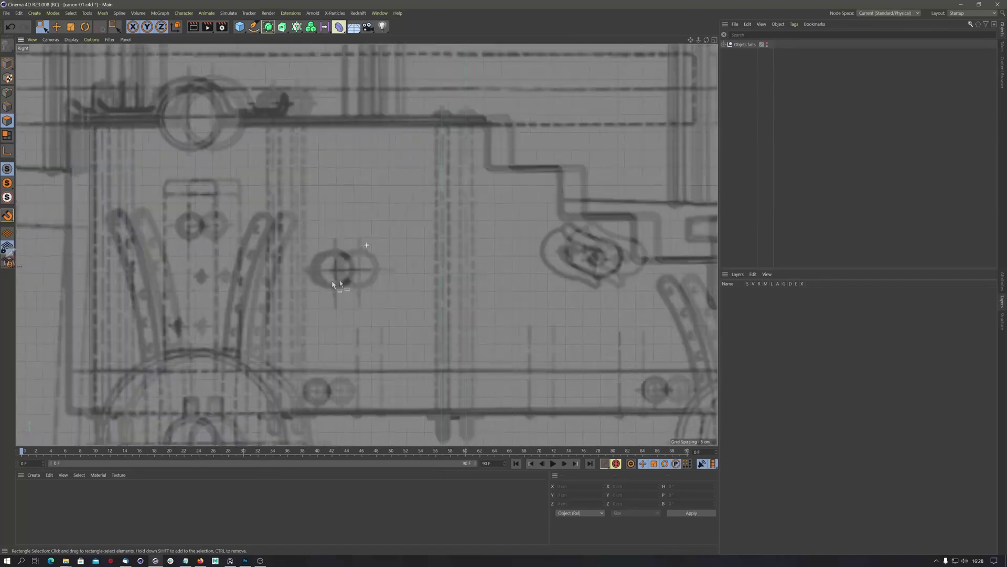
pyautogui.scroll(2, 333, 269)
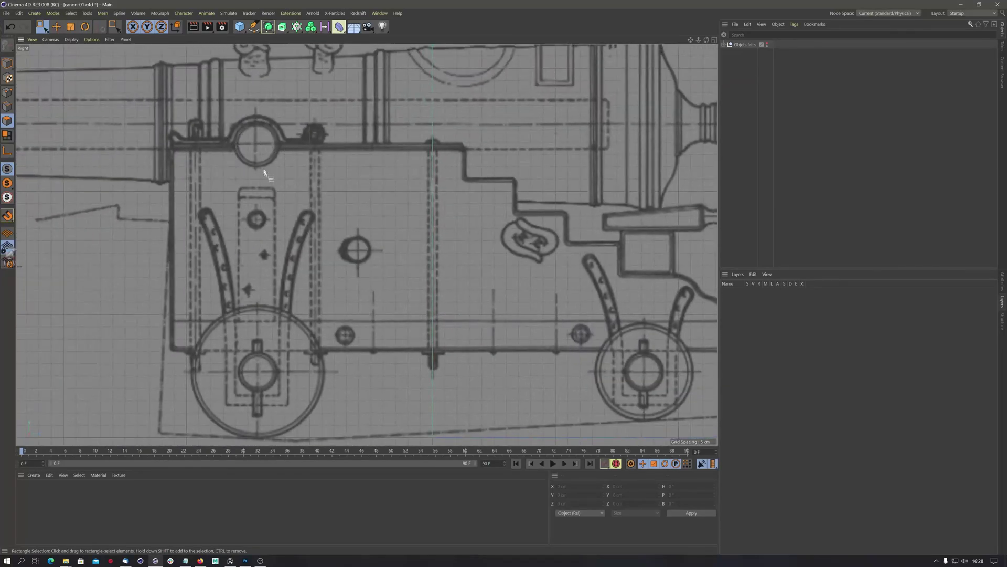
pyautogui.scroll(-3, 314, 194)
pyautogui.scroll(3, 360, 242)
pyautogui.scroll(-3, 355, 246)
pyautogui.scroll(3, 349, 246)
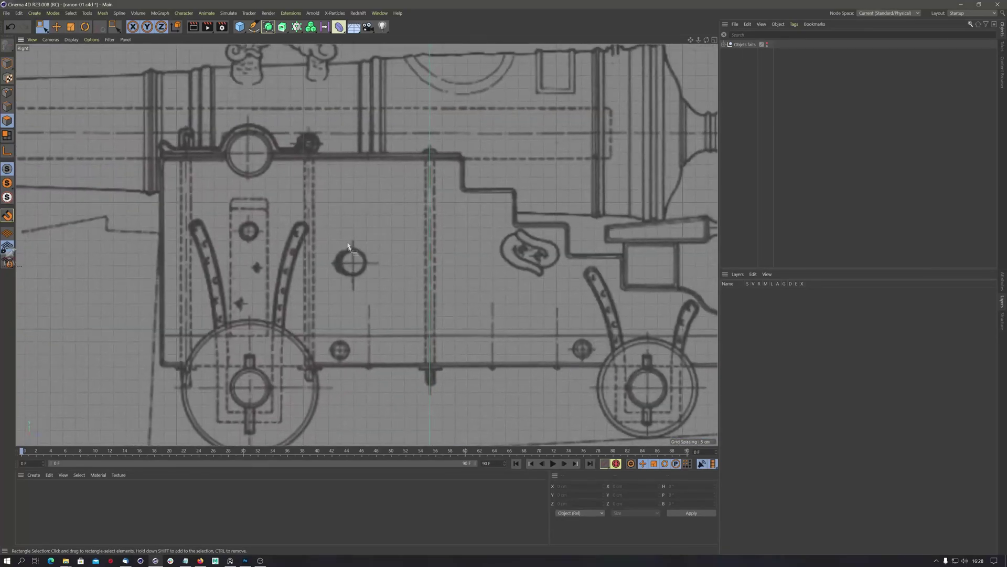
pyautogui.scroll(-3, 264, 175)
pyautogui.scroll(3, 406, 287)
pyautogui.scroll(-3, 348, 216)
pyautogui.scroll(3, 387, 225)
pyautogui.scroll(3, 383, 220)
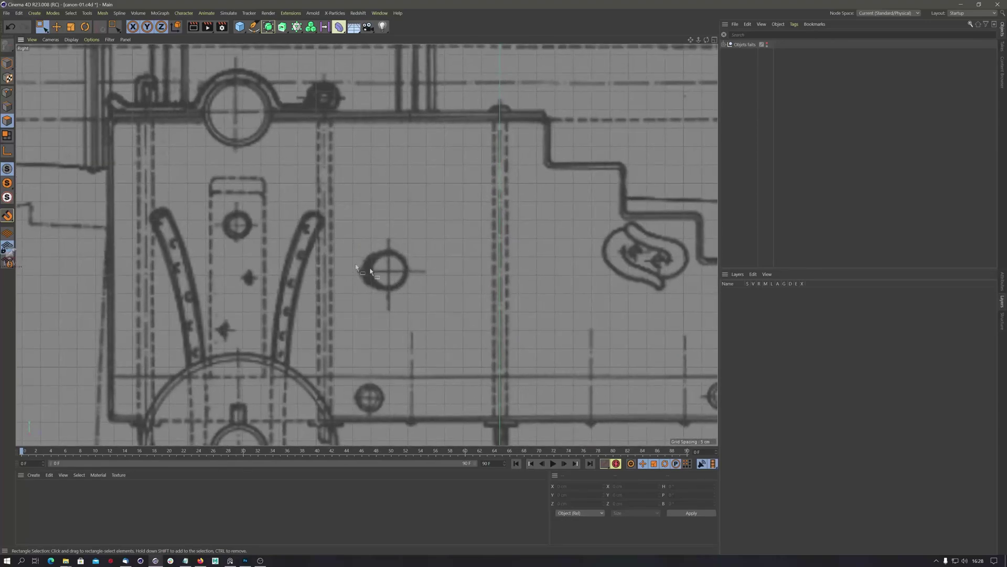
# Add a disc with orientation +X and an outer radius of 16 cm.
pyautogui.click(239, 27)
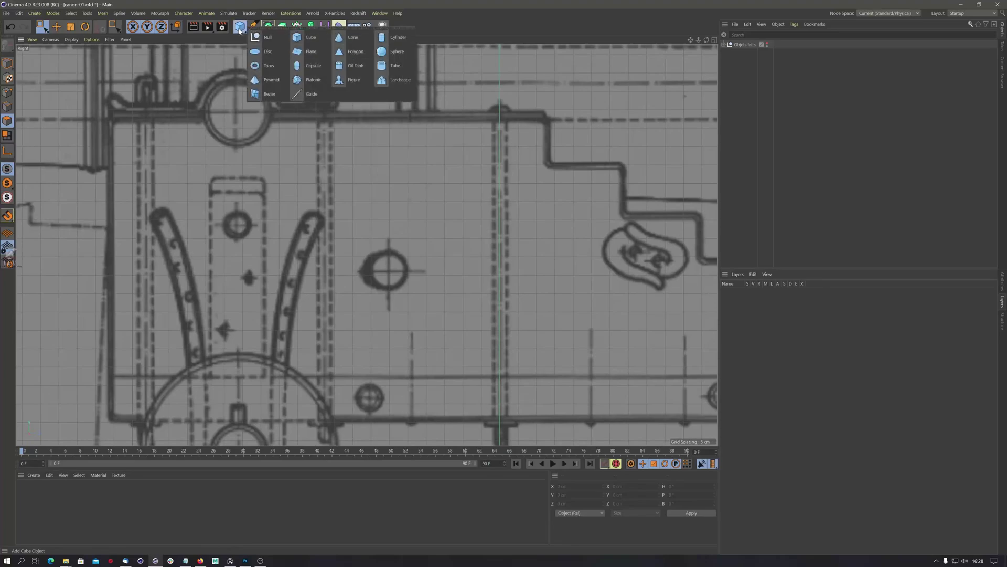
pyautogui.click(257, 50)
pyautogui.scroll(-5, 306, 105)
pyautogui.scroll(2, 387, 283)
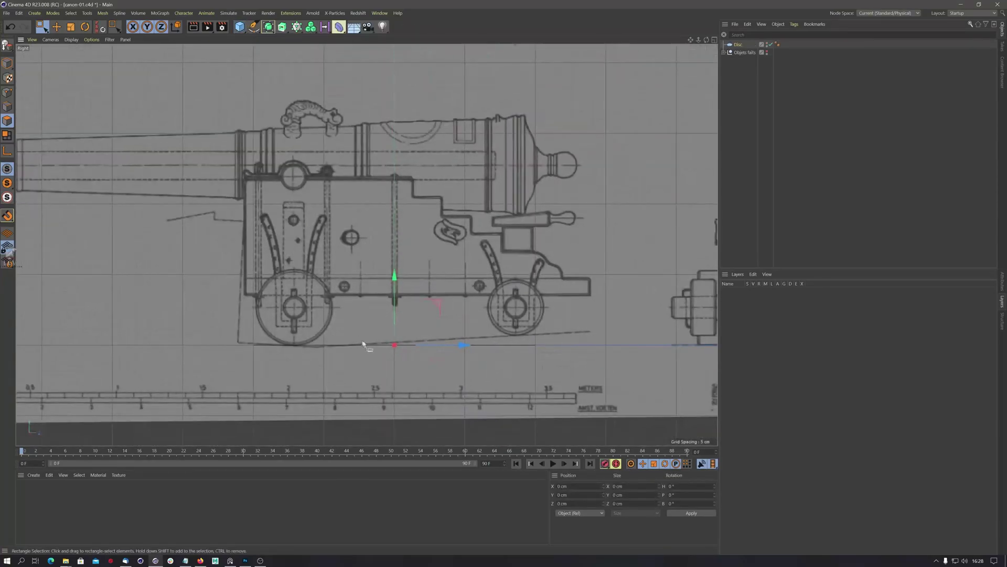
pyautogui.click(1001, 282)
pyautogui.click(781, 346)
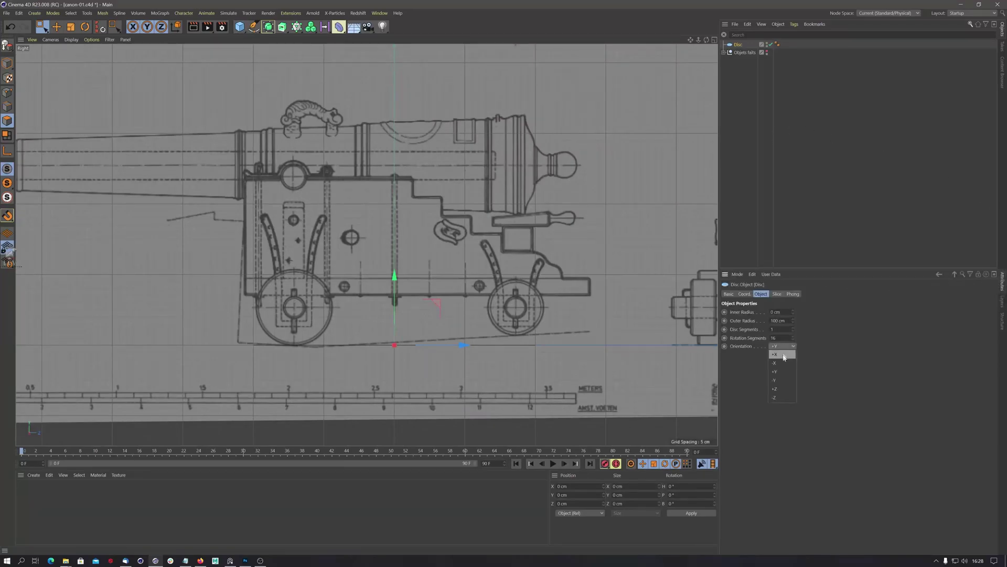
pyautogui.click(781, 355)
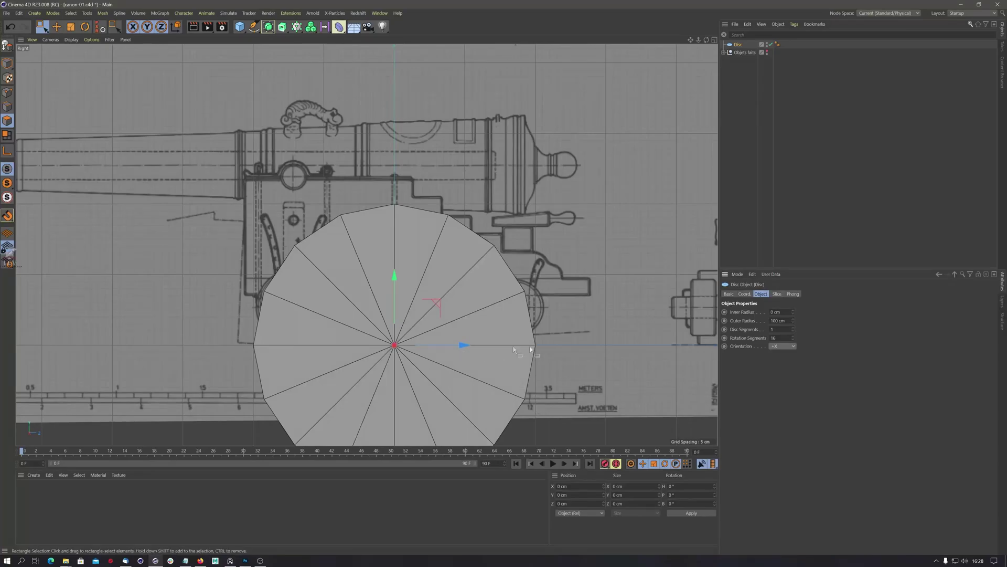
pyautogui.moveTo(794, 325); pyautogui.dragTo(780, 360)
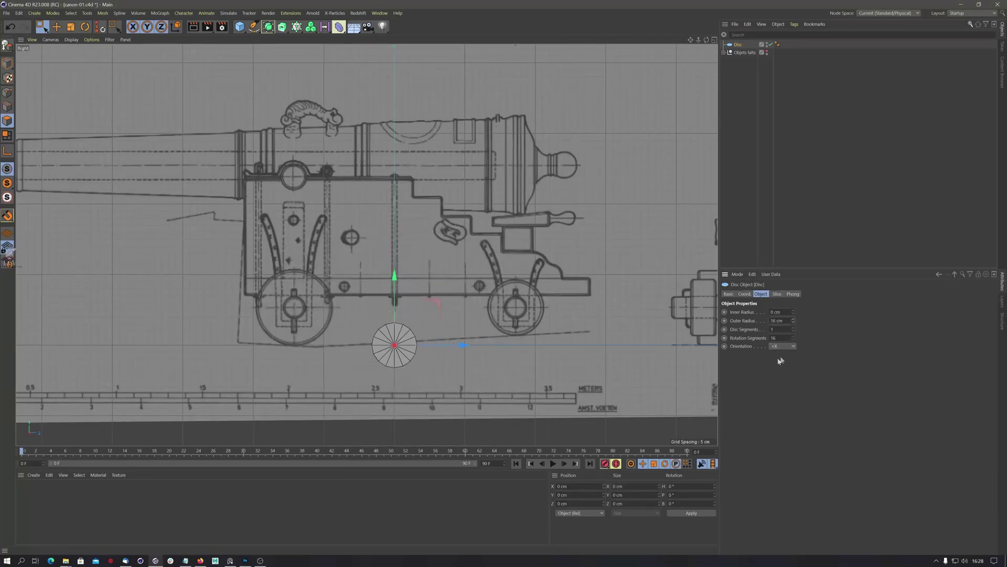
# Move the disc onto the round hole in the middle of the carriage side and display the Right view as Lines.
pyautogui.moveTo(394, 274); pyautogui.dragTo(394, 168)
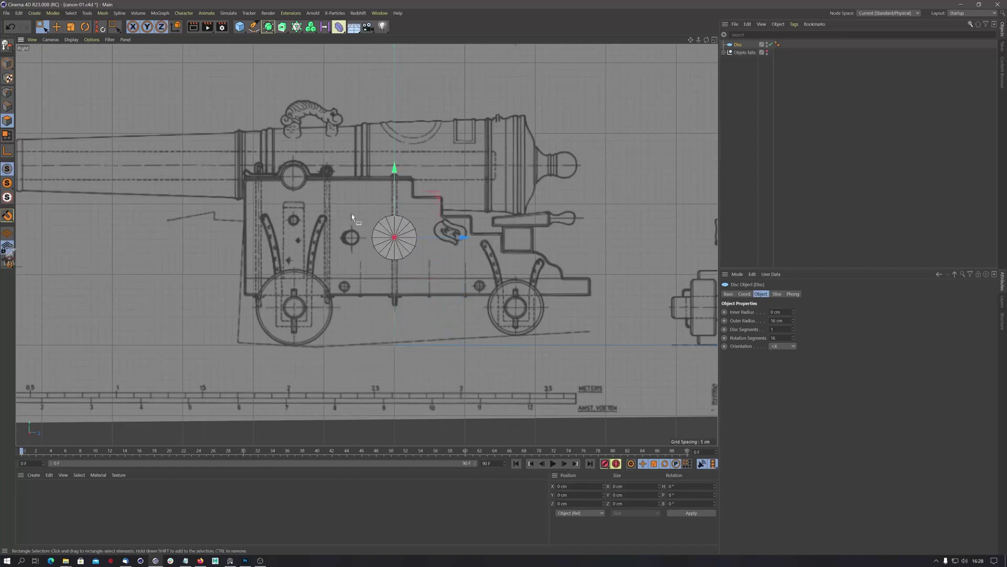
pyautogui.scroll(8, 351, 221)
pyautogui.moveTo(576, 282); pyautogui.dragTo(431, 281)
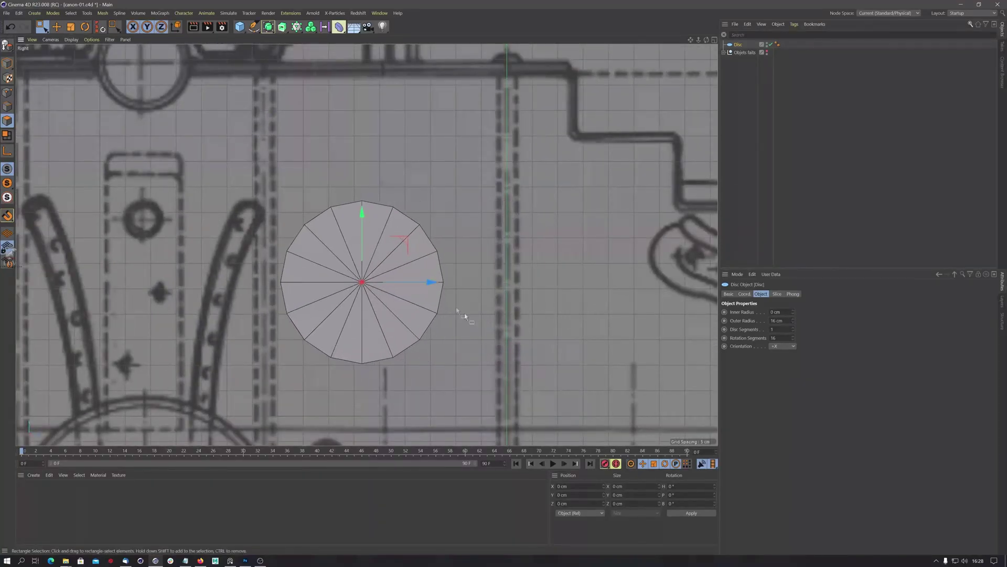
pyautogui.click(72, 40)
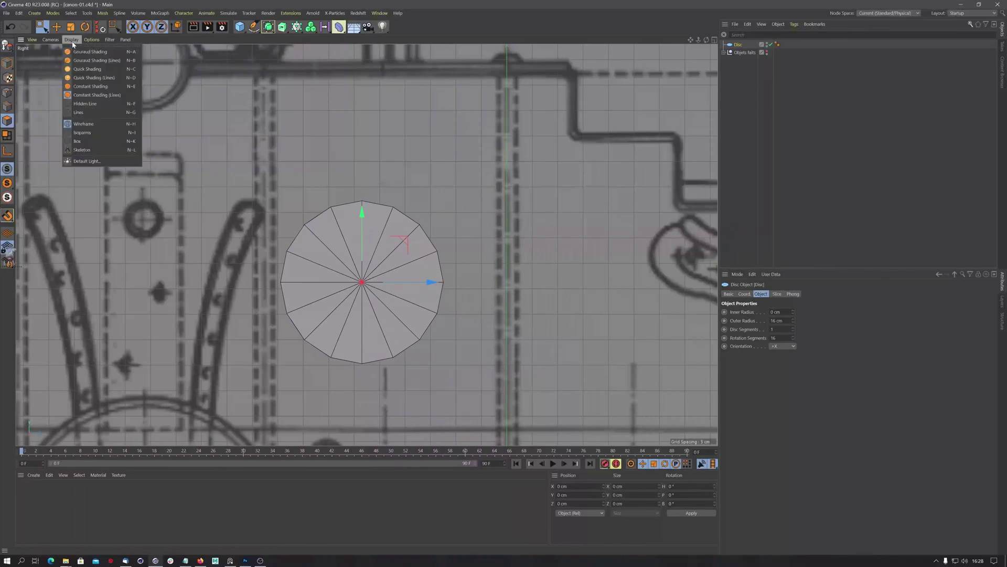
pyautogui.click(80, 112)
pyautogui.moveTo(396, 283); pyautogui.dragTo(385, 287)
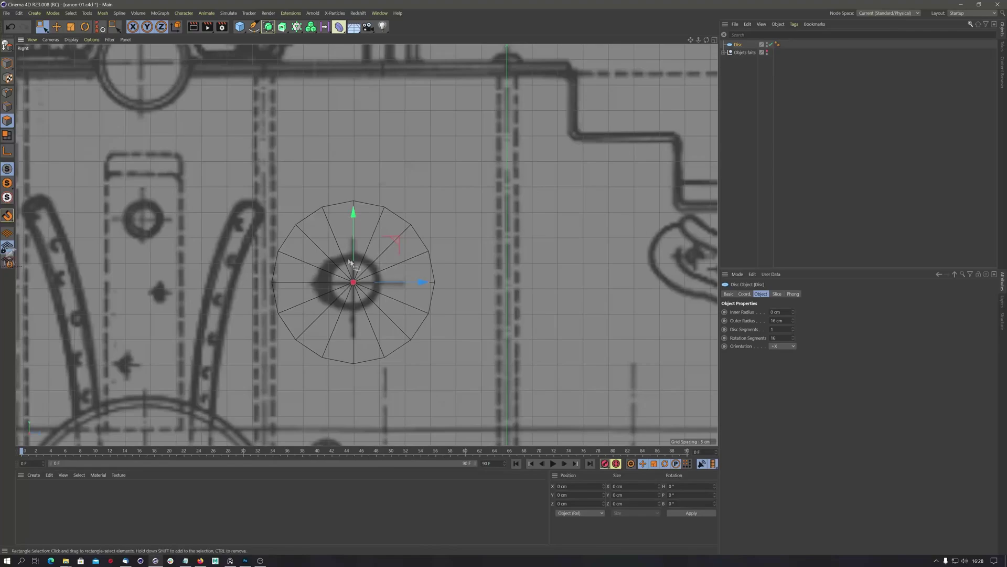
# Fine-tune the disc's height over the hole's centre and set its inner radius to 7 cm.
pyautogui.scroll(4, 353, 229)
pyautogui.moveTo(352, 228); pyautogui.dragTo(353, 230)
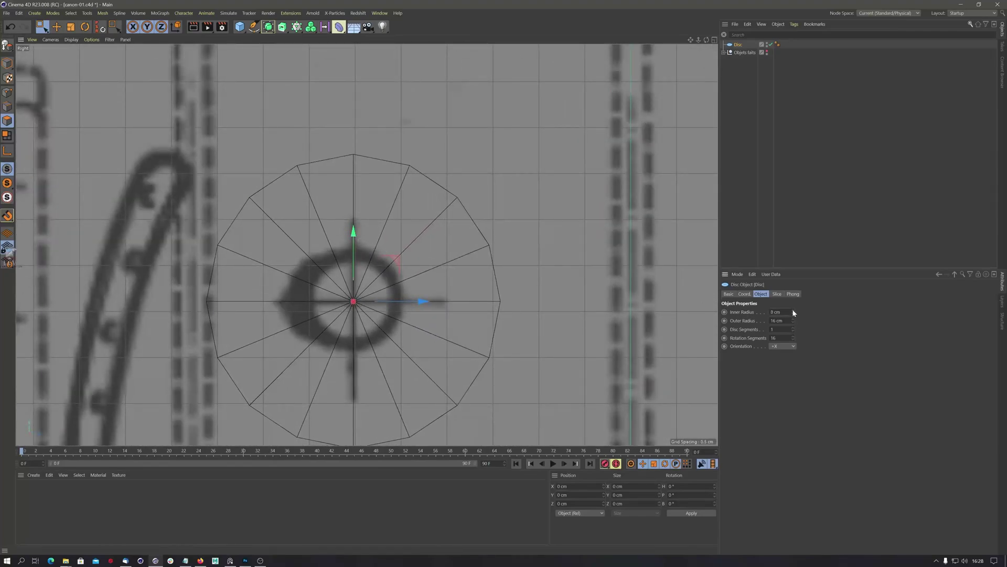
pyautogui.moveTo(793, 311); pyautogui.dragTo(795, 310)
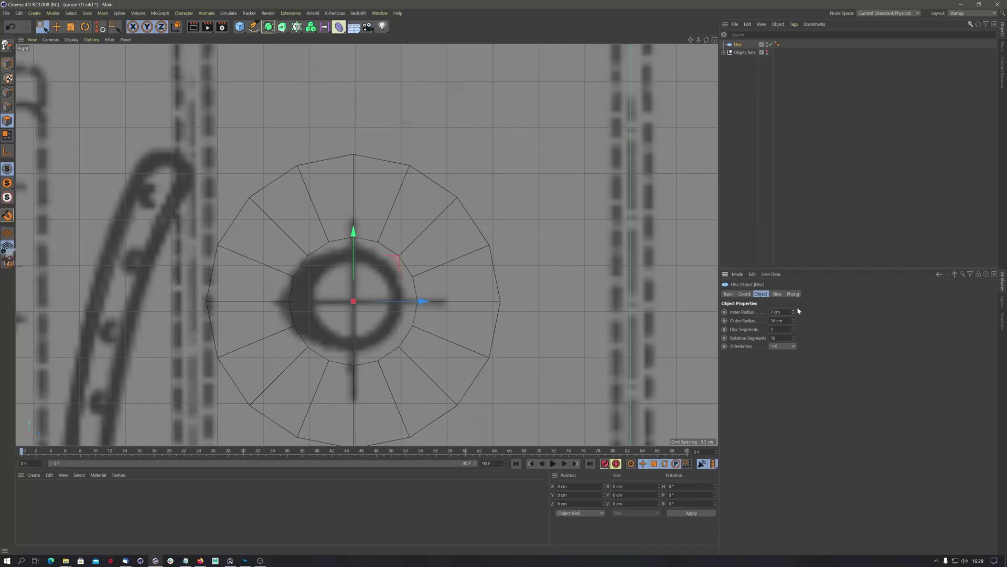
# Set the disc's inner radius to 5.5 cm and its outer radius to 10 cm.
pyautogui.moveTo(796, 311); pyautogui.dragTo(795, 312)
pyautogui.click(793, 310)
pyautogui.write('5.5')
pyautogui.press('Return')
pyautogui.moveTo(794, 323); pyautogui.dragTo(794, 328)
pyautogui.scroll(-5, 554, 305)
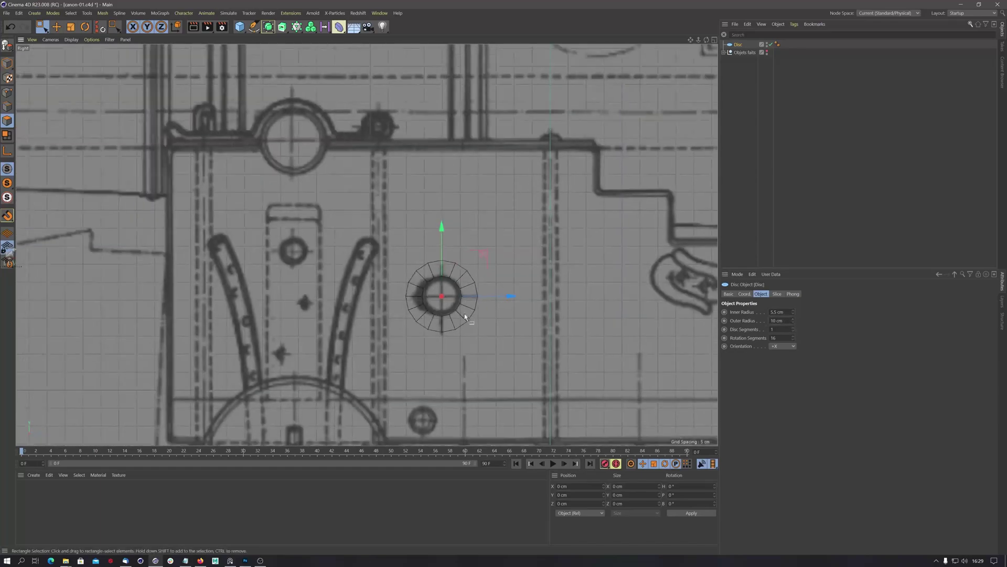
# Reduce the disc around the carriage's round hole to 8 rotation segments.
pyautogui.scroll(3, 426, 250)
pyautogui.keyDown('alt'); pyautogui.moveTo(426, 249); pyautogui.dragTo(416, 269, button='middle'); pyautogui.keyUp('alt')
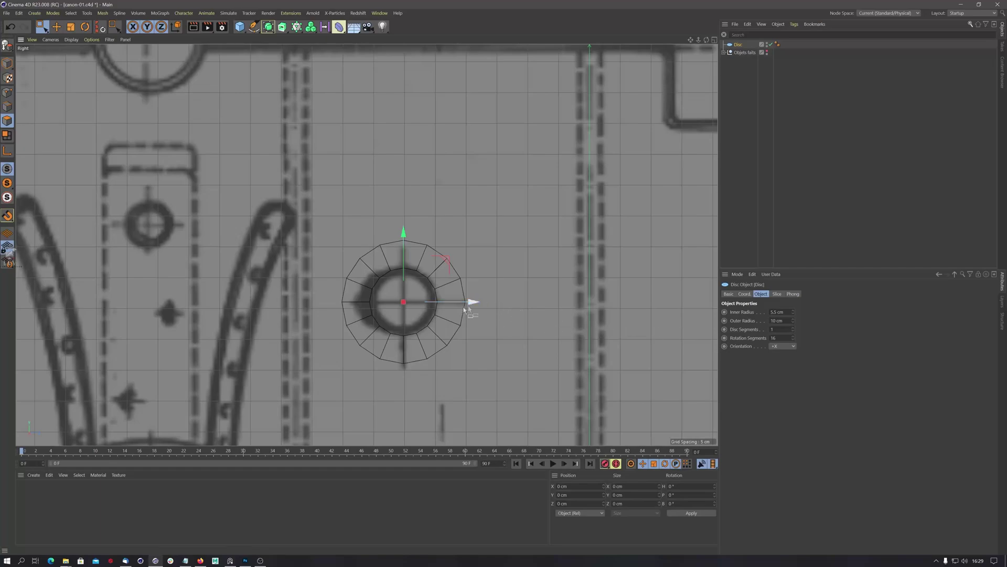
pyautogui.keyDown('alt'); pyautogui.moveTo(465, 300); pyautogui.dragTo(500, 302, button='middle'); pyautogui.keyUp('alt')
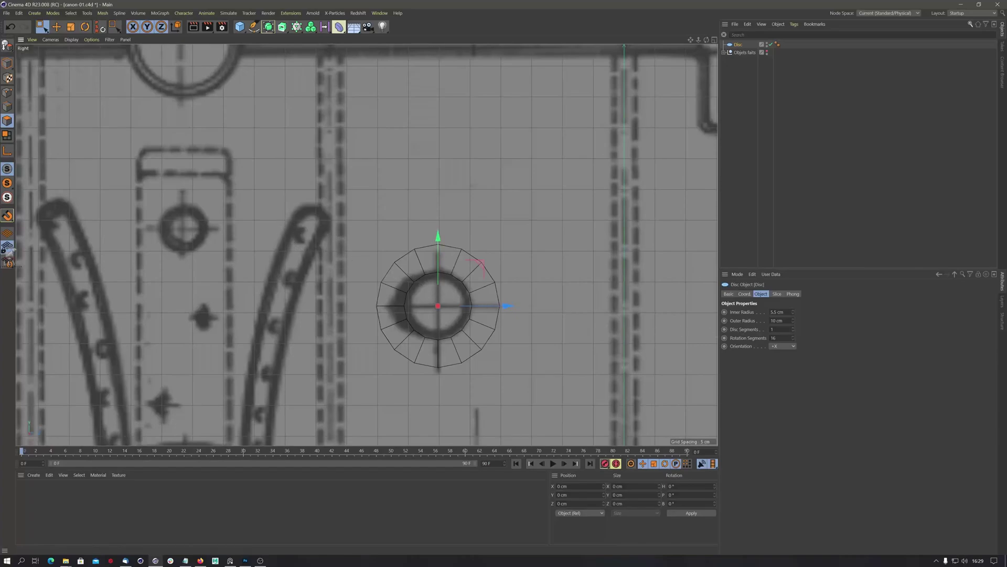
pyautogui.click(774, 337)
pyautogui.write('8')
pyautogui.press('Return')
pyautogui.scroll(-5, 531, 303)
pyautogui.keyDown('alt'); pyautogui.moveTo(518, 327); pyautogui.dragTo(568, 346, button='middle'); pyautogui.keyUp('alt')
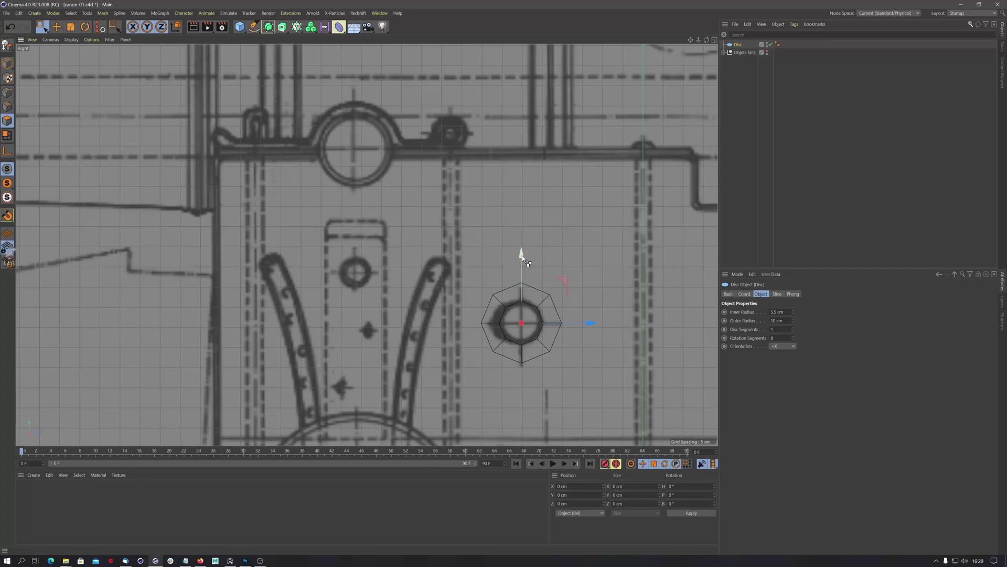
# Duplicate the disc and place the copy over the trunnion circle on the plank's upper edge.
pyautogui.keyDown('ctrl'); pyautogui.moveTo(524, 259); pyautogui.dragTo(529, 87); pyautogui.keyUp('ctrl')
pyautogui.moveTo(589, 147); pyautogui.dragTo(399, 148)
pyautogui.scroll(3, 378, 112)
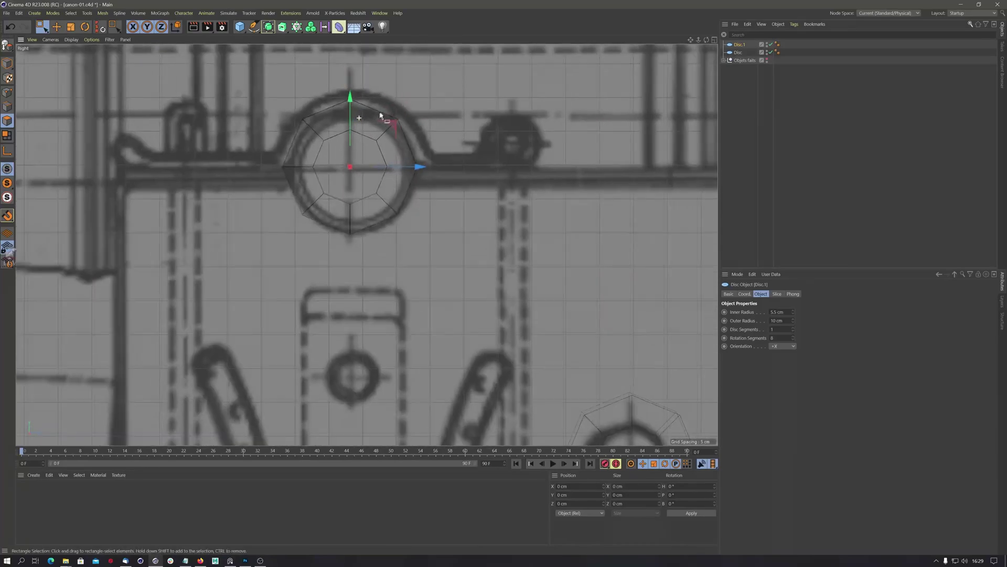
pyautogui.moveTo(370, 143); pyautogui.dragTo(385, 181, button='middle')
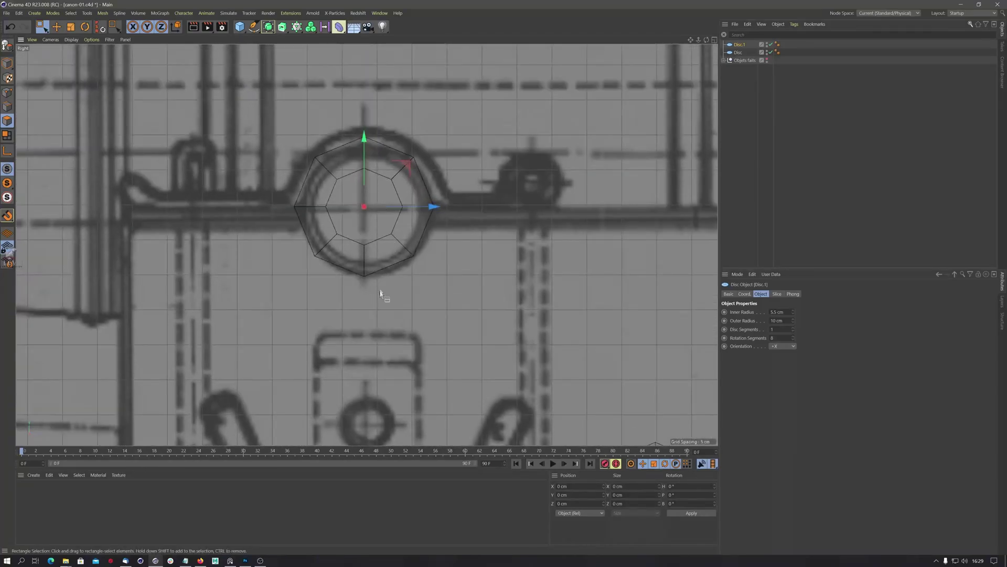
# Set the trunnion disc's inner radius to 10.5 cm and outer radius to 13 cm, and lower it slightly.
pyautogui.moveTo(792, 311); pyautogui.dragTo(796, 321)
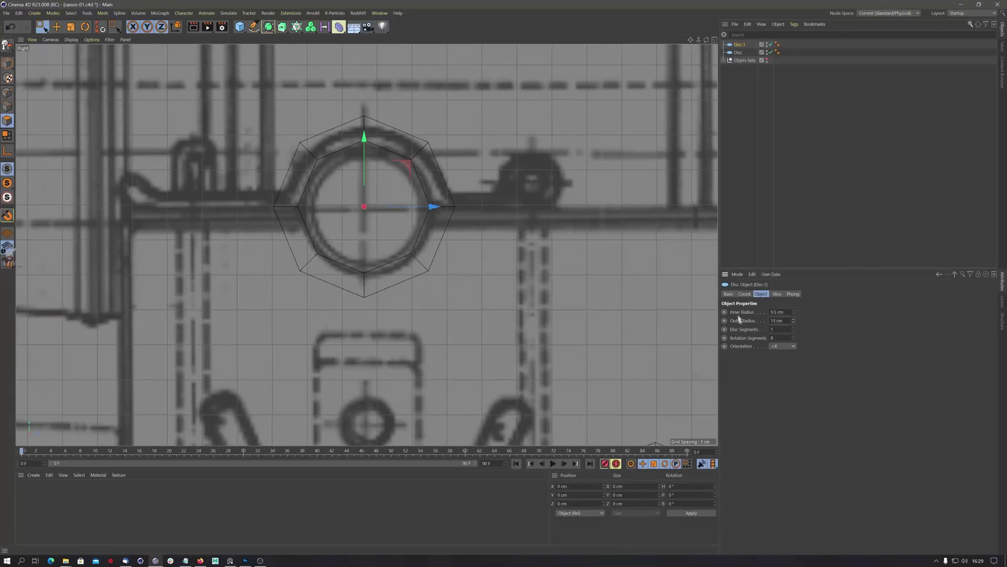
pyautogui.click(794, 310)
pyautogui.moveTo(364, 137); pyautogui.dragTo(365, 141)
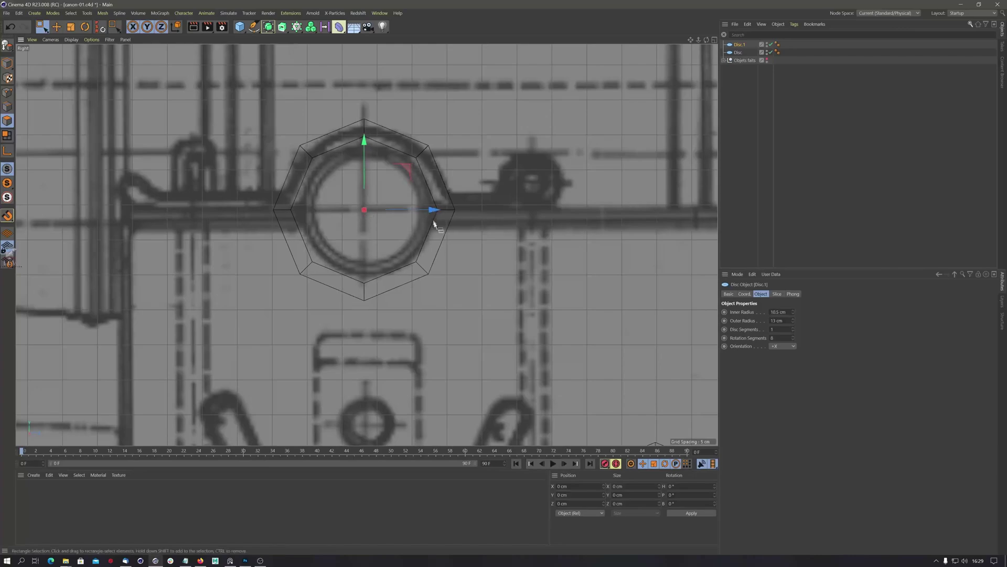
pyautogui.scroll(-3, 430, 218)
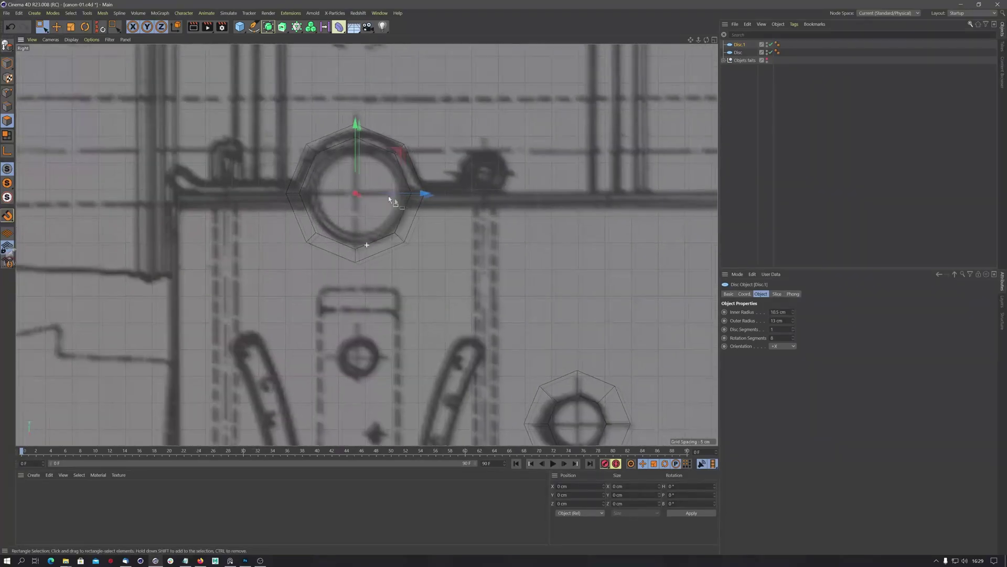
pyautogui.moveTo(391, 199)
pyautogui.keyDown('alt'); pyautogui.mouseDown(button='middle')
pyautogui.moveTo(299, 168)
pyautogui.moveTo(327, 174)
pyautogui.moveTo(332, 190)
pyautogui.mouseUp(button='middle'); pyautogui.keyUp('alt')
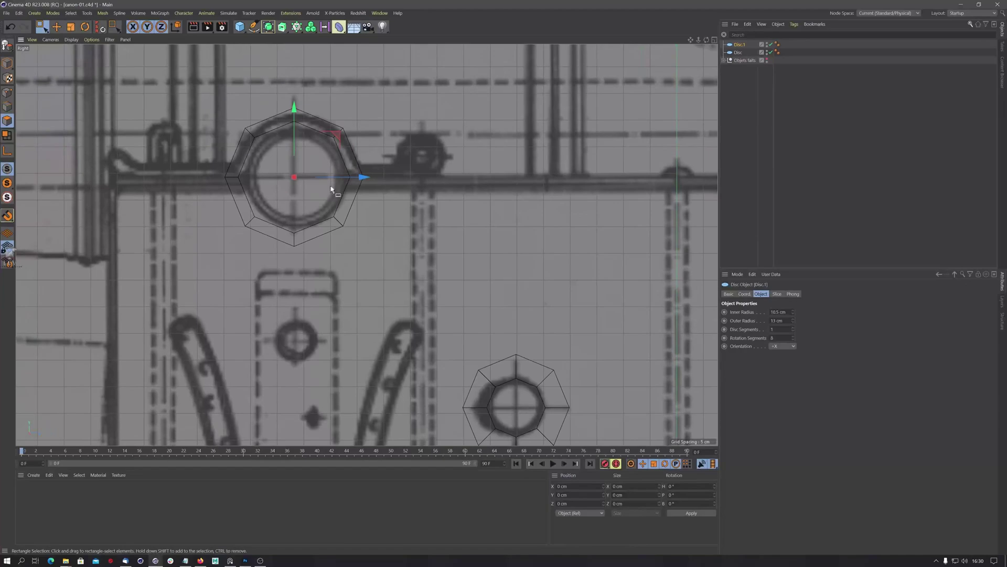
# Nudge the trunnion disc slightly along Z to align it with the notch on the blueprint.
pyautogui.scroll(2, 342, 186)
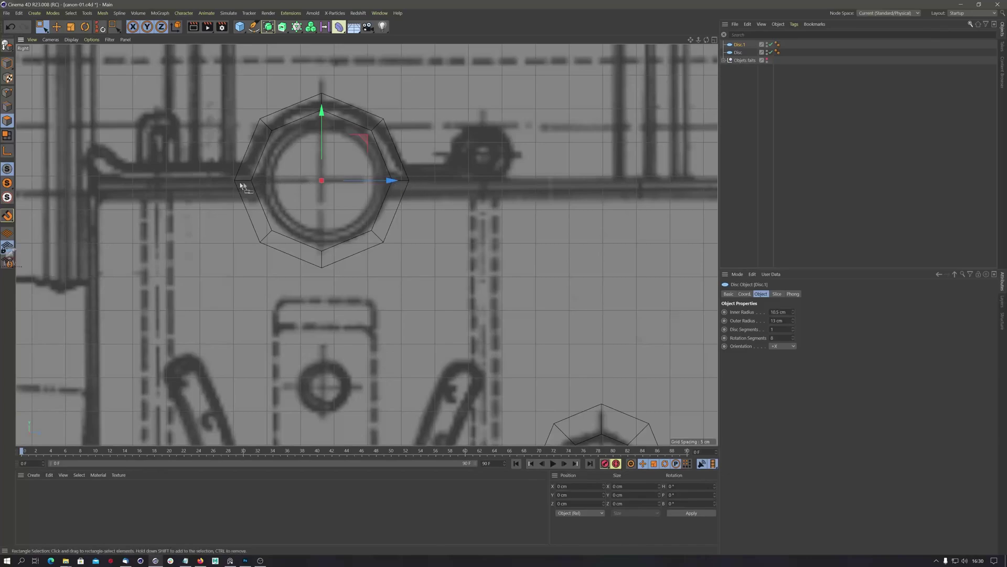
pyautogui.scroll(-3, 414, 232)
pyautogui.moveTo(409, 238); pyautogui.dragTo(394, 224, button='middle')
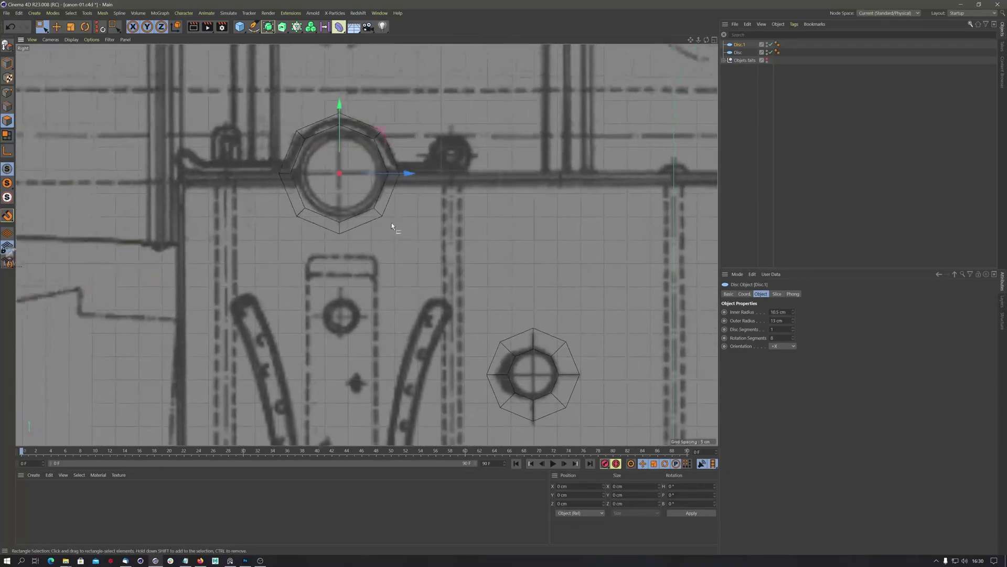
pyautogui.scroll(3, 401, 181)
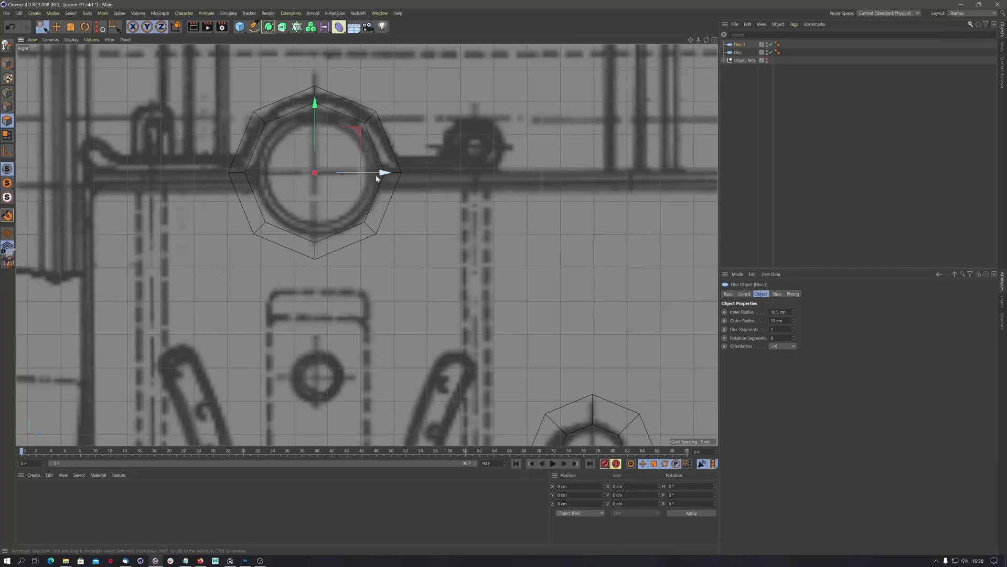
pyautogui.moveTo(373, 174); pyautogui.dragTo(377, 176)
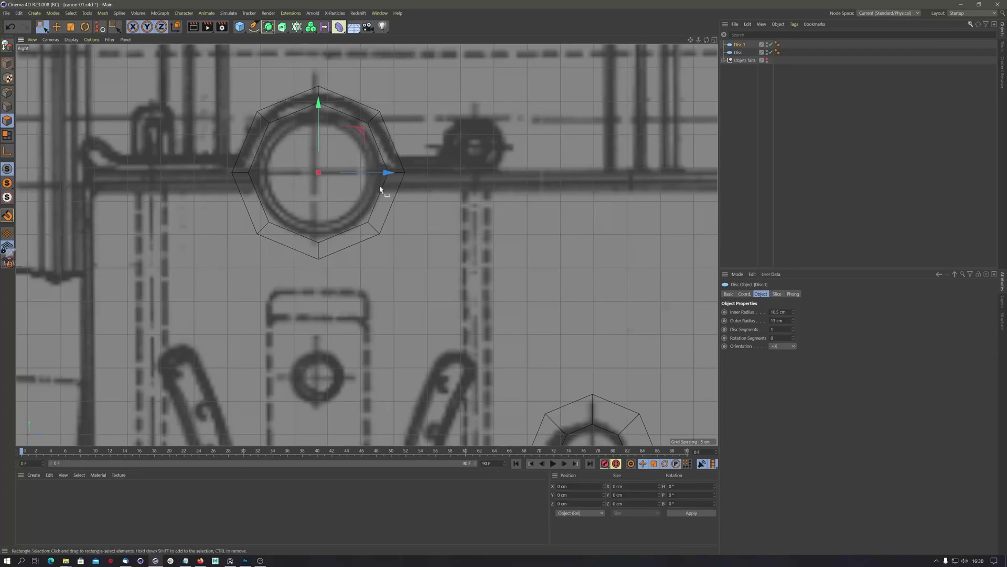
# Put the trunnion disc under a Subdivision Surface and set the disc's inner radius to 10 cm.
pyautogui.click(268, 28)
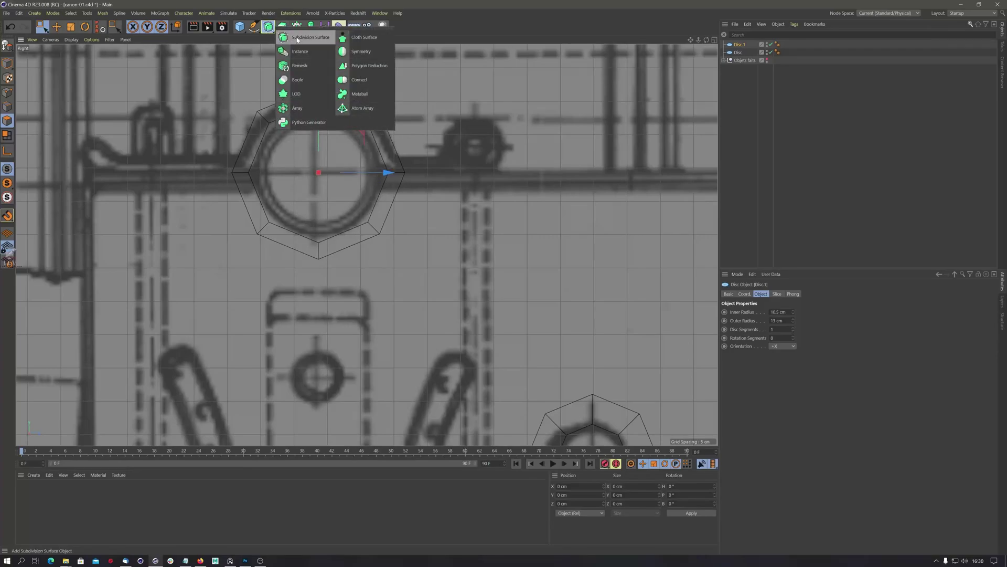
pyautogui.click(298, 38)
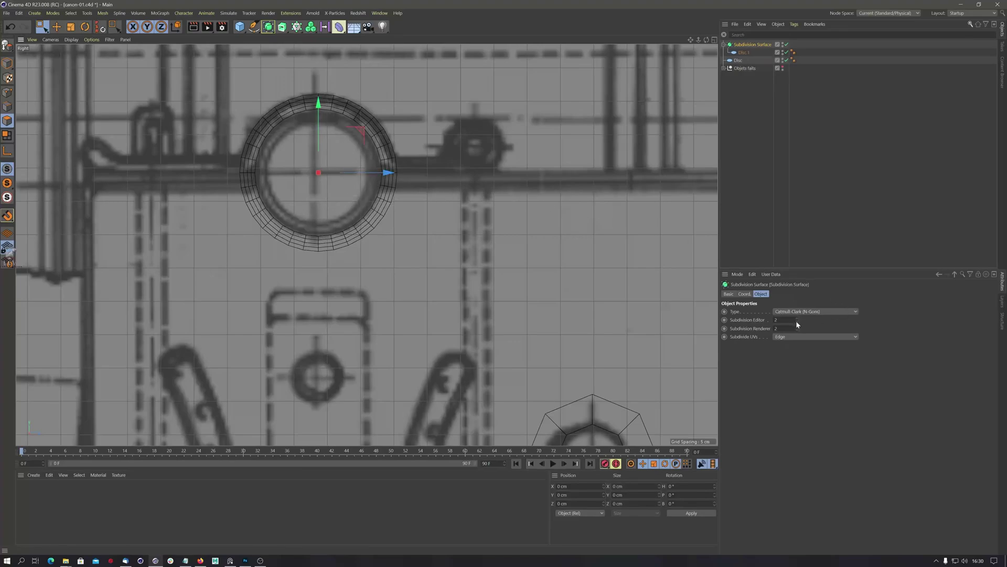
pyautogui.click(743, 53)
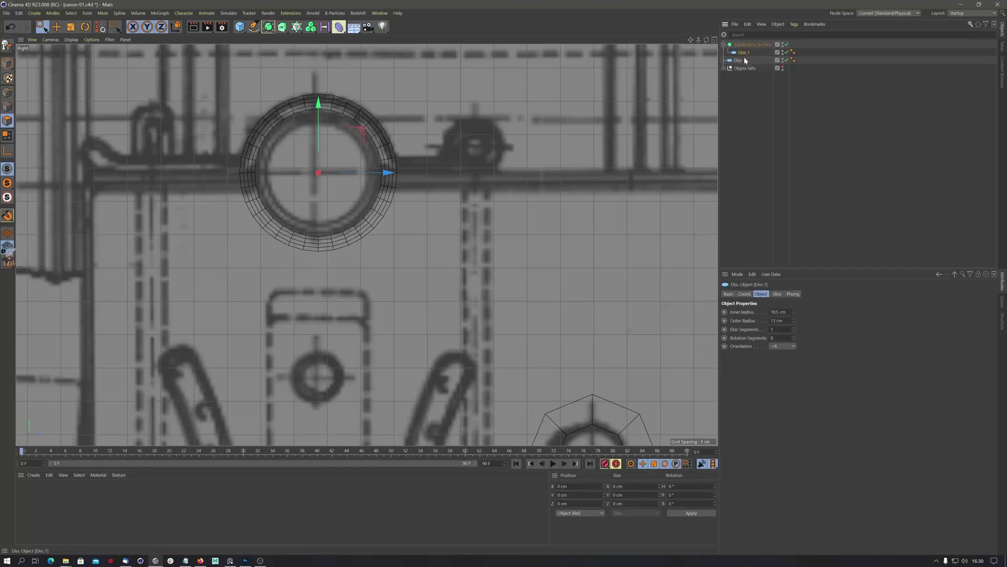
pyautogui.click(793, 314)
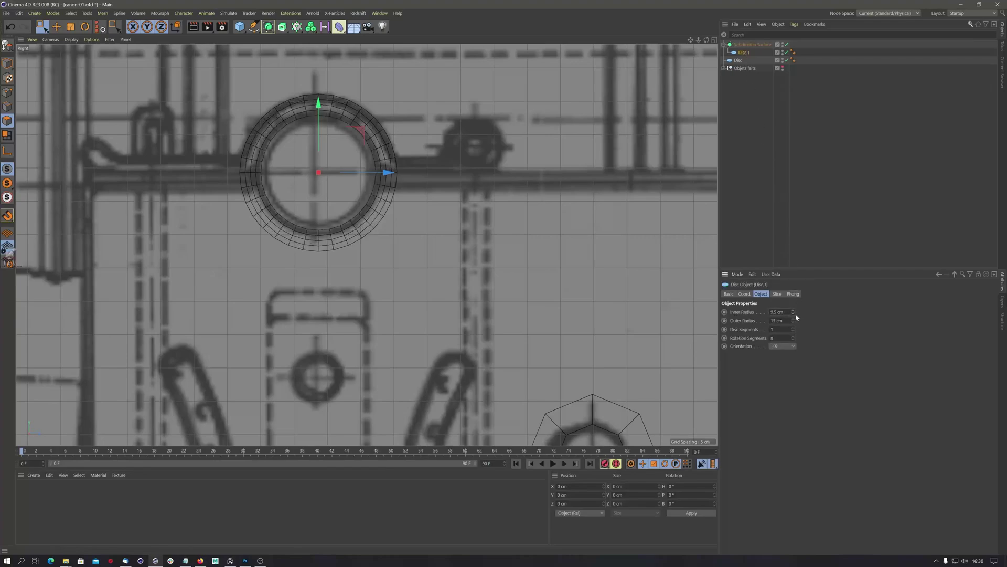
pyautogui.click(778, 311)
pyautogui.write('10')
pyautogui.press('Return')
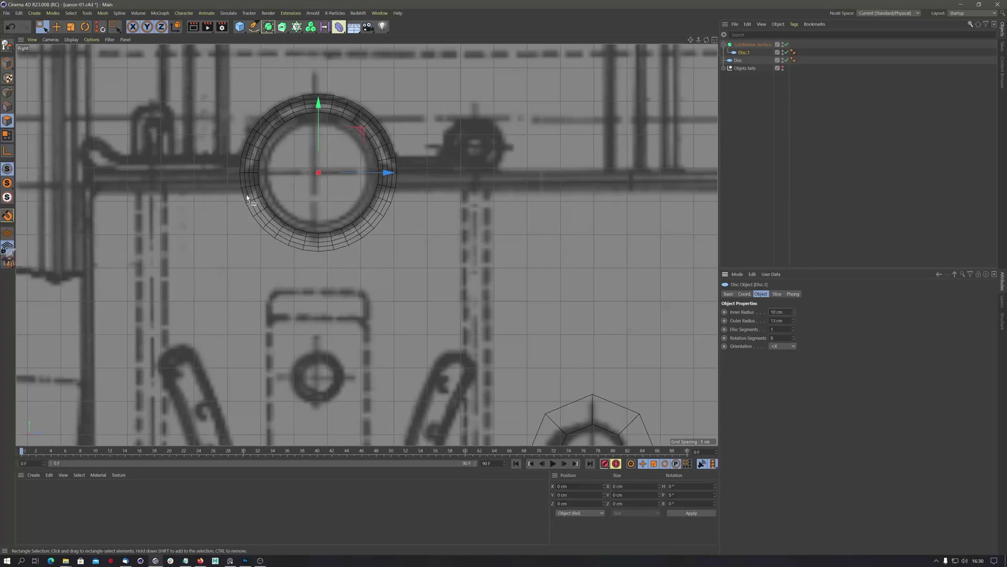
# Disable the Subdivision Surface and set the trunnion disc's rotation segments to 12.
pyautogui.click(786, 44)
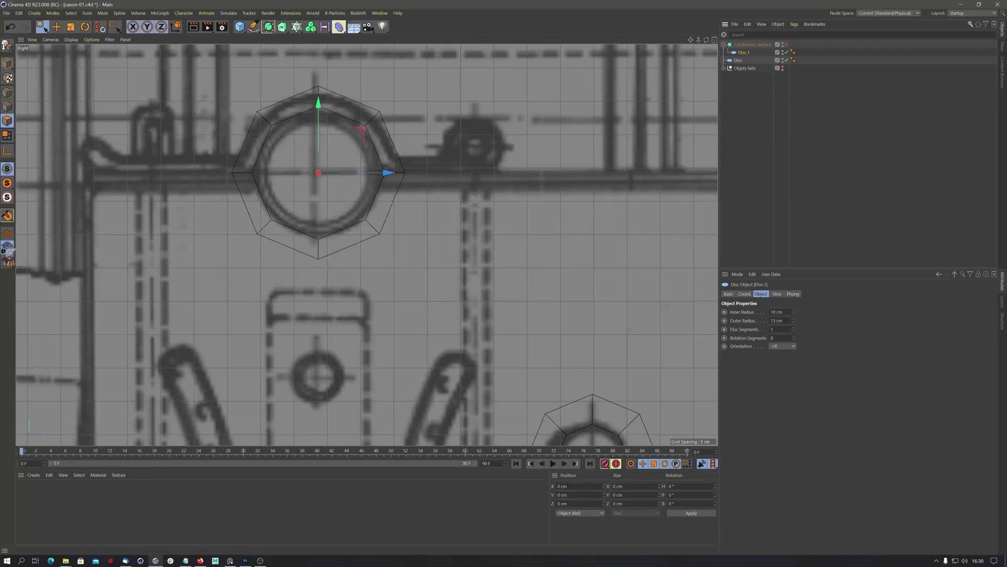
pyautogui.write('12')
pyautogui.press('Return')
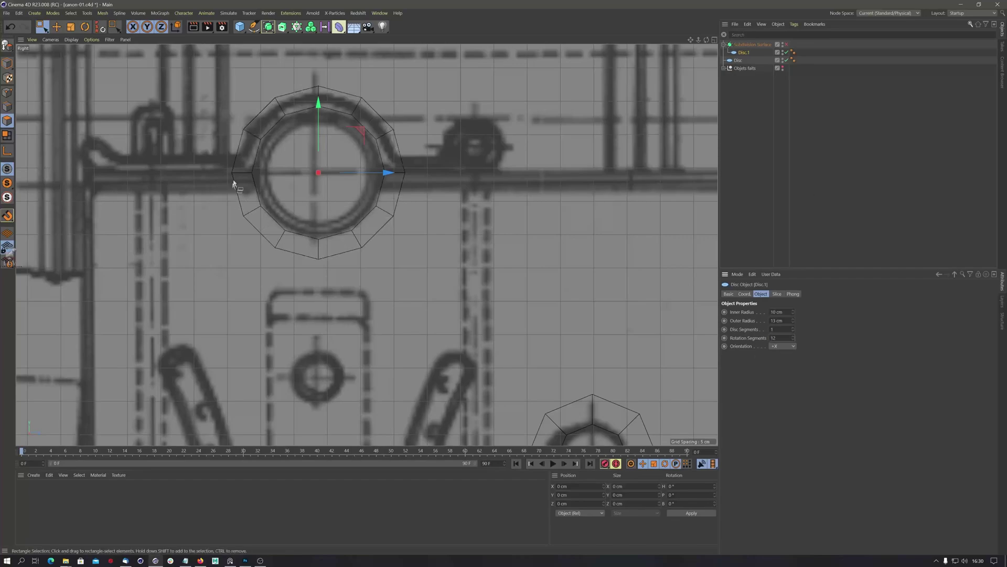
pyautogui.scroll(-2, 386, 193)
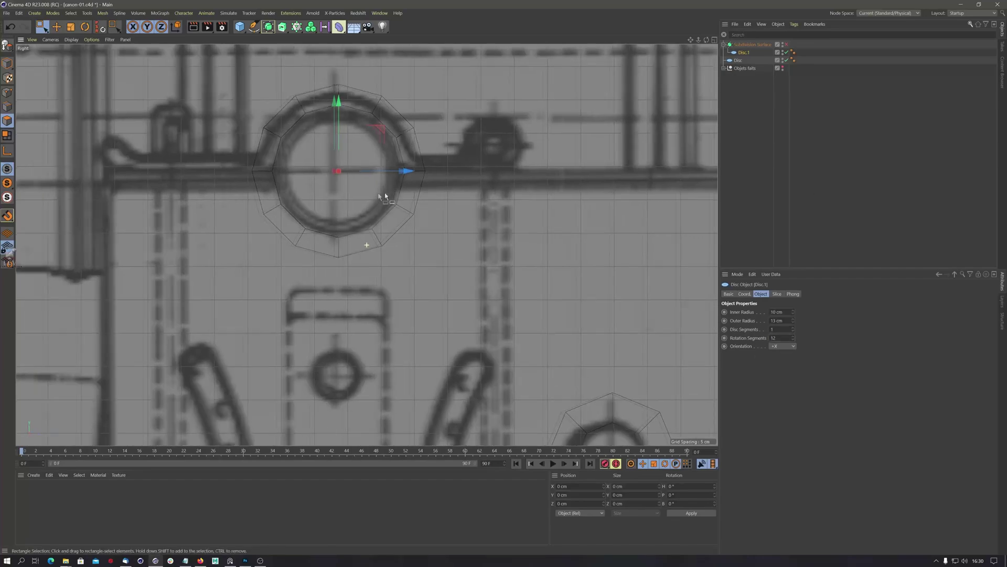
pyautogui.moveTo(385, 193); pyautogui.dragTo(419, 202, button='middle')
pyautogui.scroll(2, 424, 200)
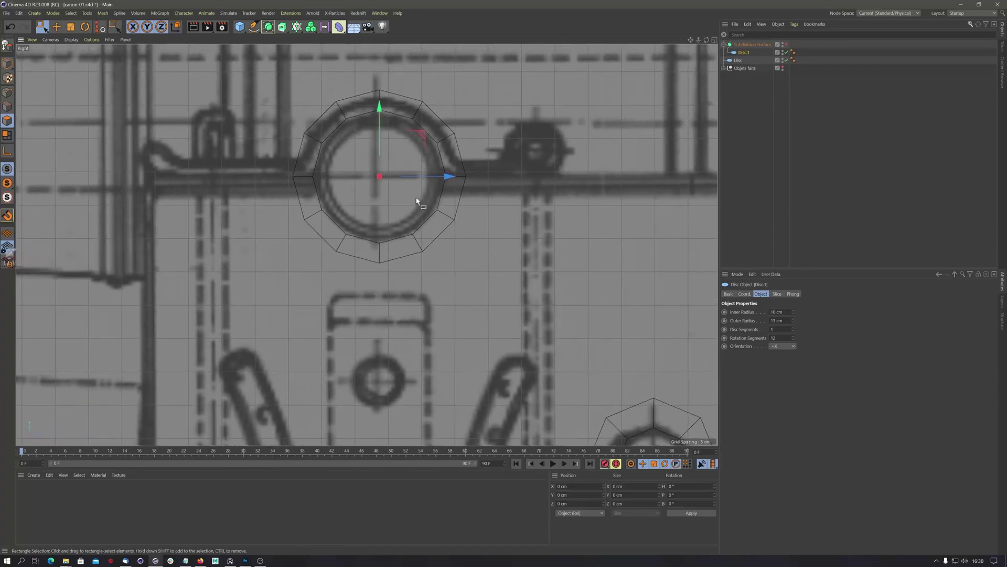
pyautogui.scroll(-2, 442, 215)
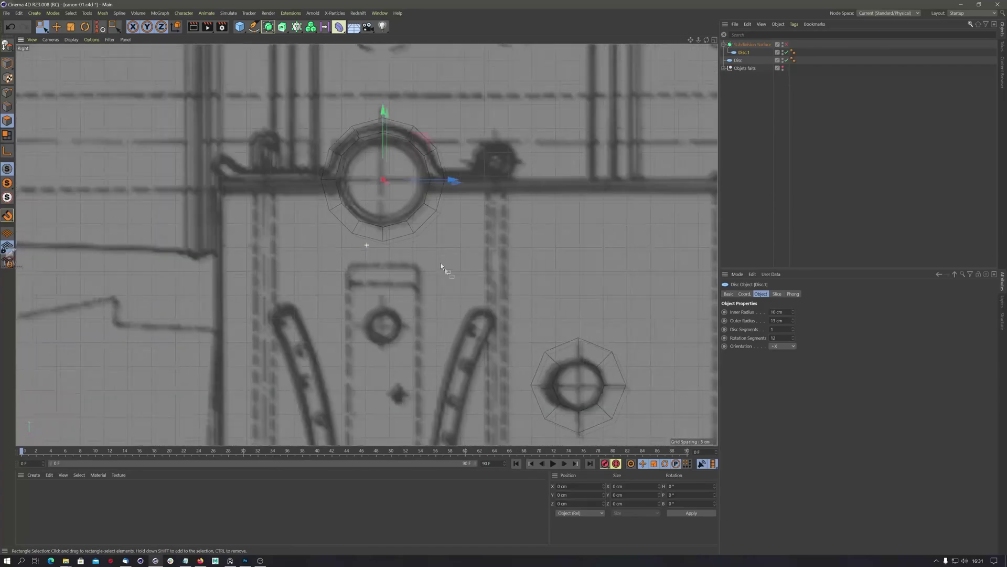
pyautogui.moveTo(443, 265); pyautogui.dragTo(391, 231, button='middle')
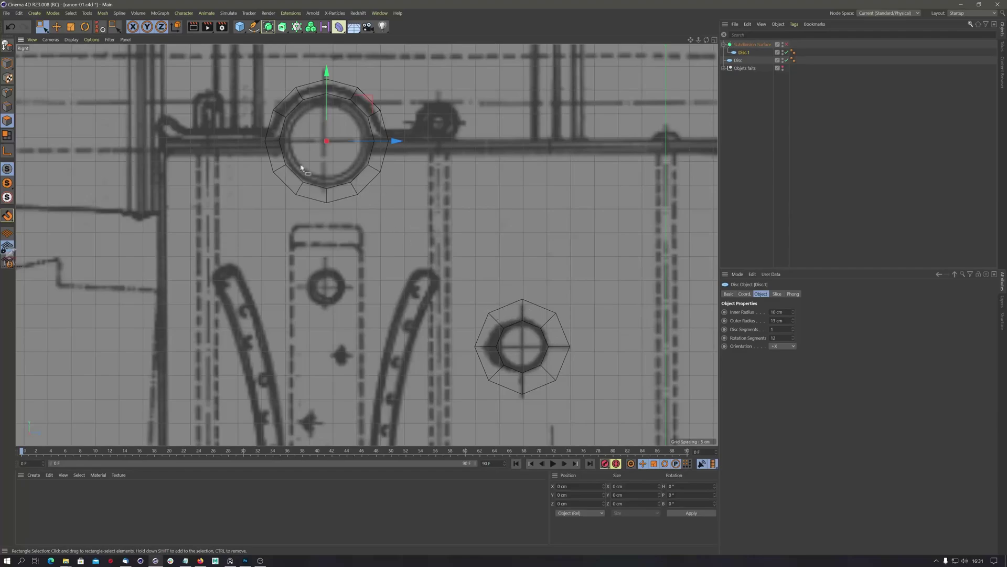
# Make both discs editable and delete the upper half of the trunnion ring's polygons.
pyautogui.keyDown('ctrl'); pyautogui.click(738, 60); pyautogui.keyUp('ctrl')
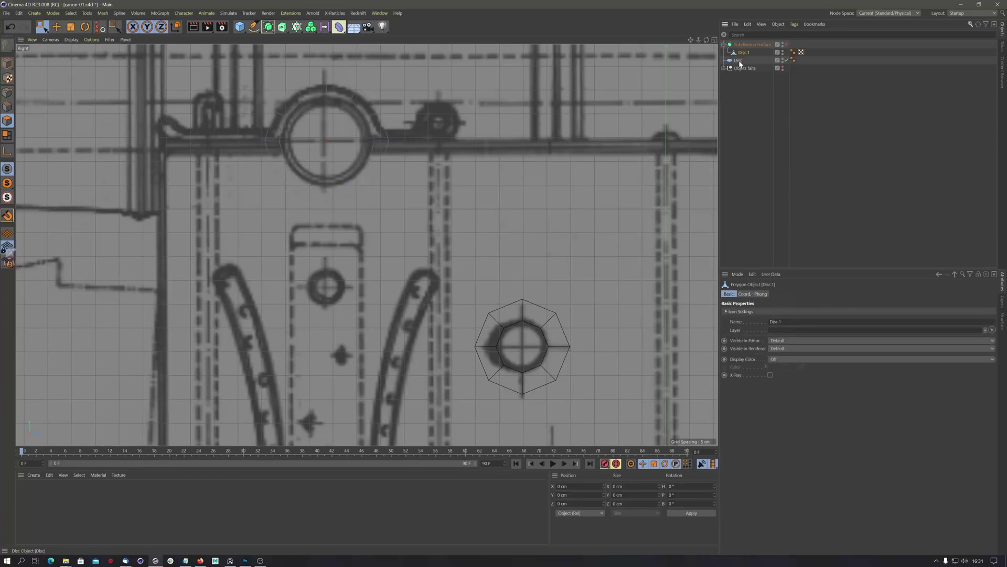
pyautogui.press('c')
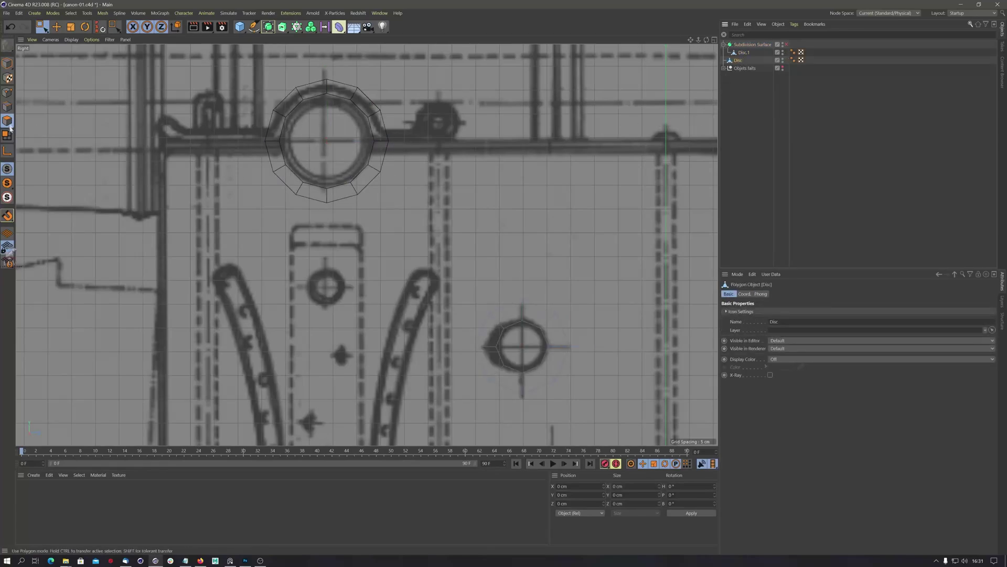
pyautogui.moveTo(42, 26); pyautogui.dragTo(66, 51)
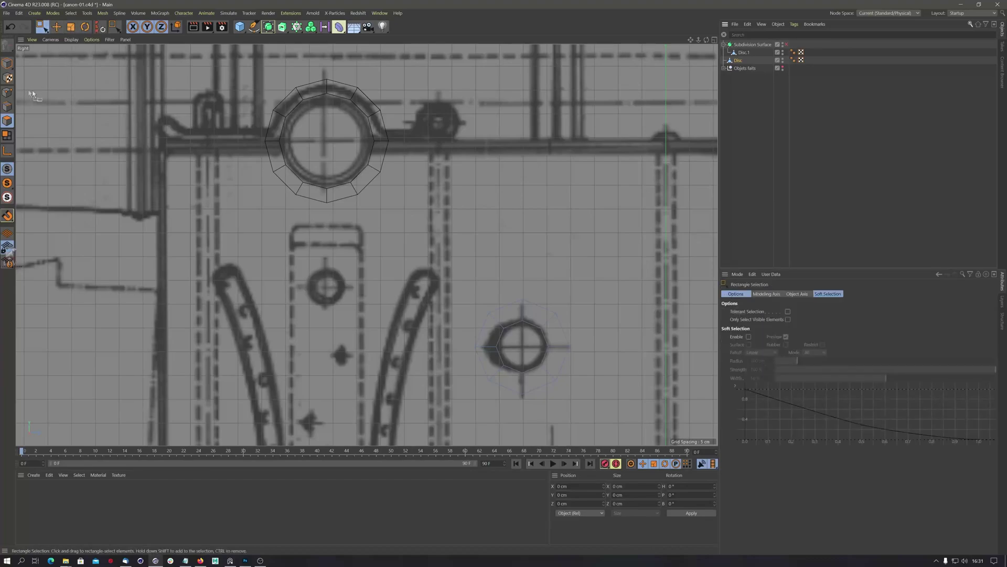
pyautogui.click(744, 52)
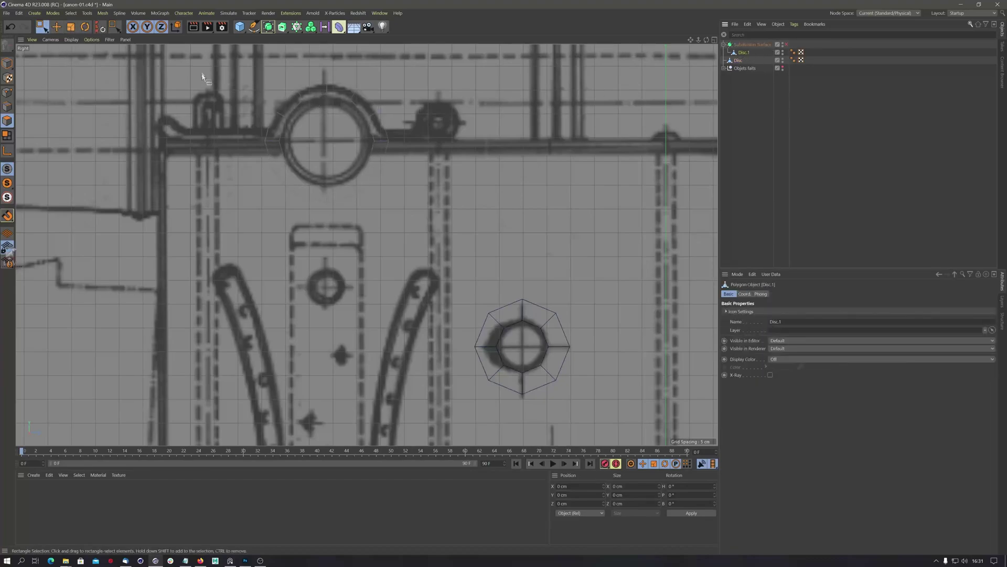
pyautogui.moveTo(203, 81); pyautogui.dragTo(444, 133)
pyautogui.moveTo(236, 69); pyautogui.dragTo(421, 151)
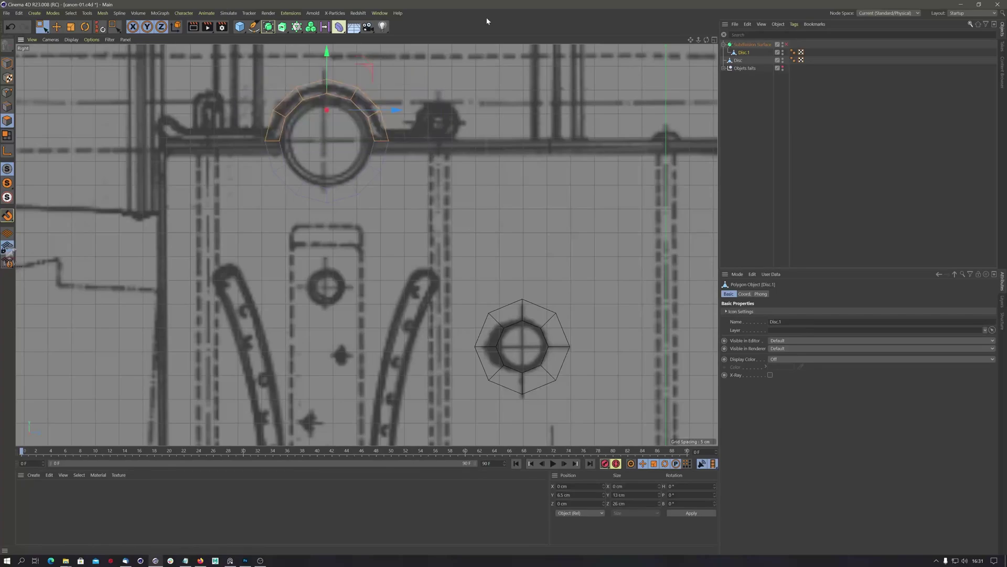
pyautogui.hotkey('ctrl', 'shift', 'a')
# Take the trunnion half ring out of the Subdivision Surface and merge it with the other disc using Connect Objects + Delete.
pyautogui.moveTo(743, 54); pyautogui.dragTo(743, 64)
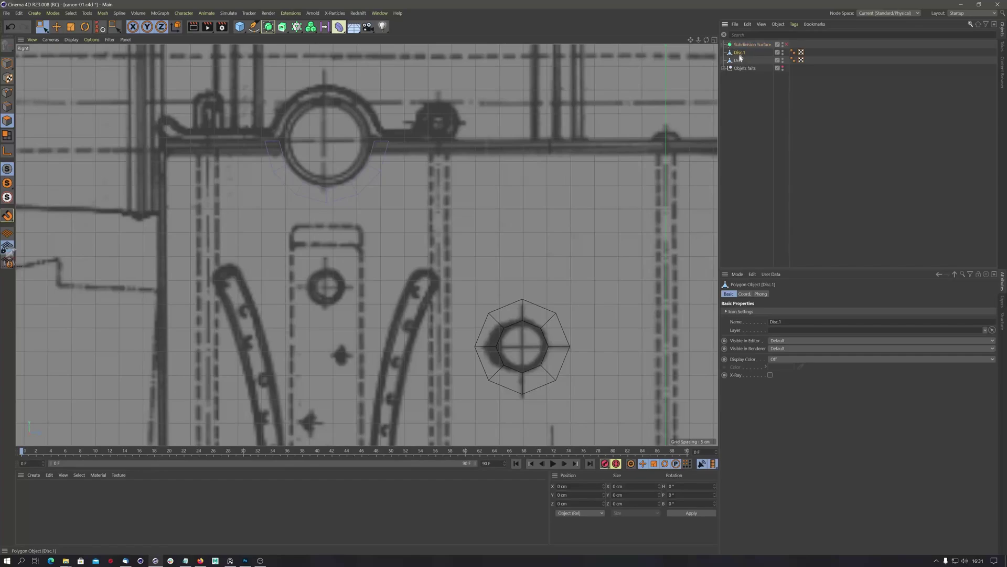
pyautogui.keyDown('ctrl'); pyautogui.click(740, 60); pyautogui.keyUp('ctrl')
pyautogui.rightClick(740, 60)
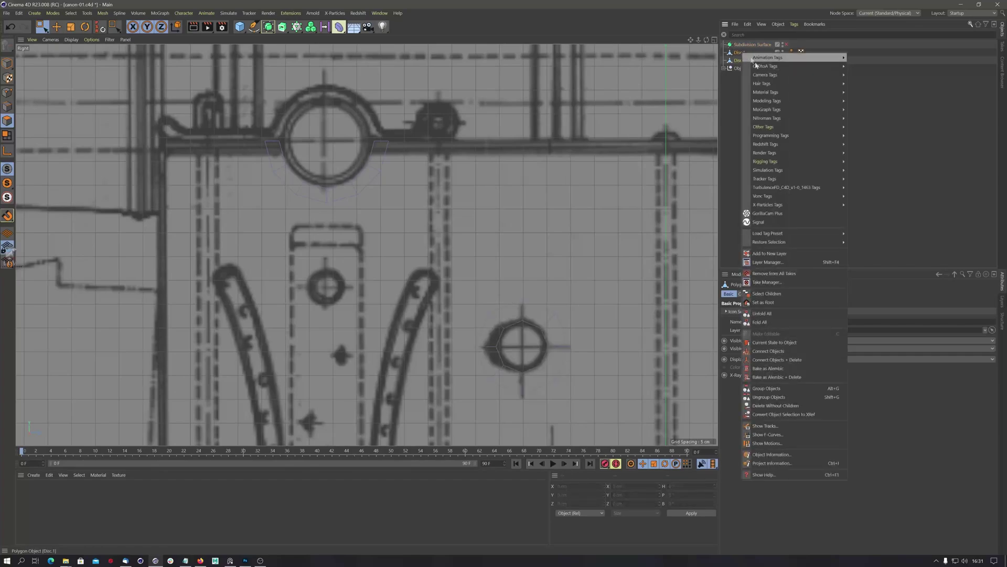
pyautogui.click(774, 360)
pyautogui.doubleClick(740, 53)
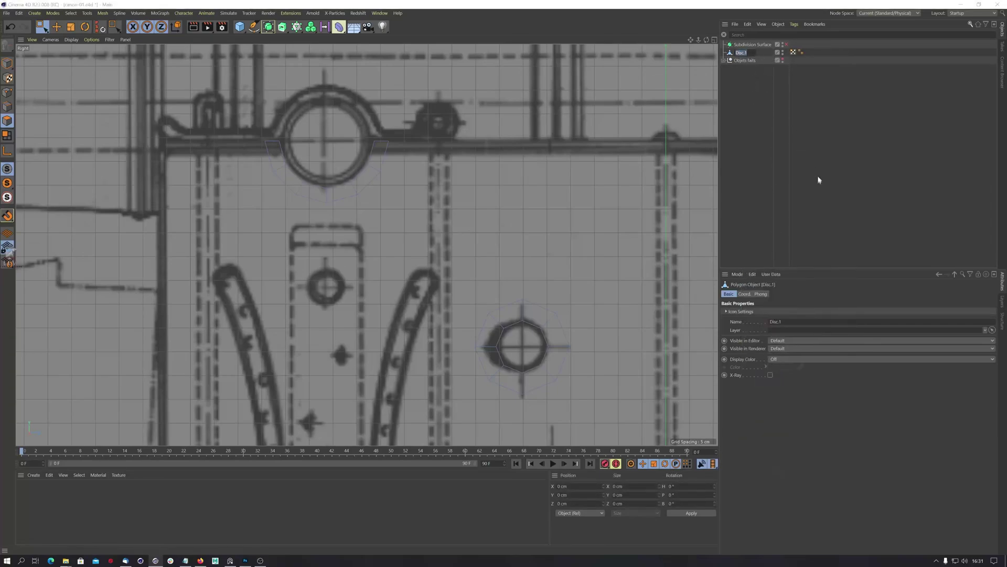
pyautogui.press('Return')
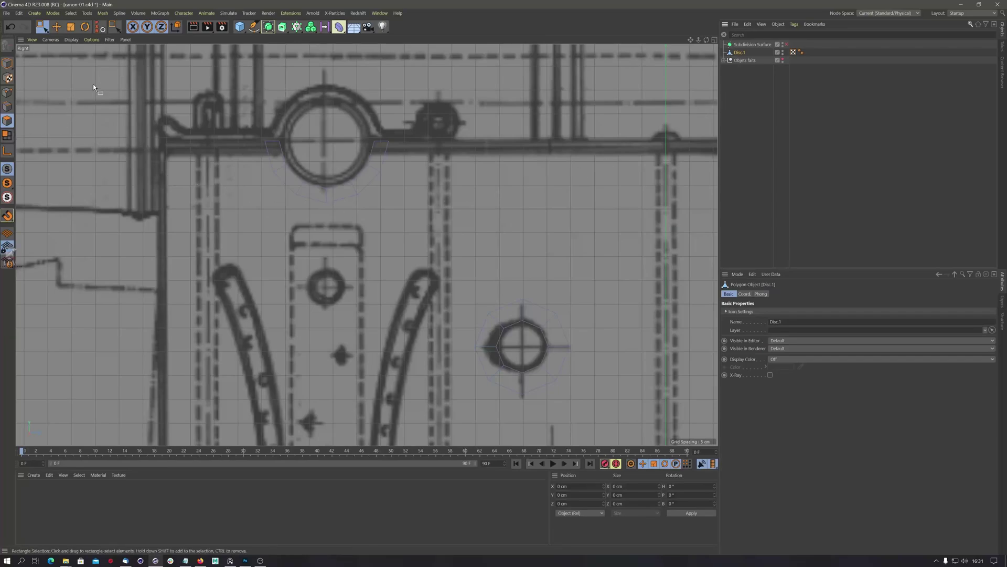
pyautogui.scroll(2, 371, 157)
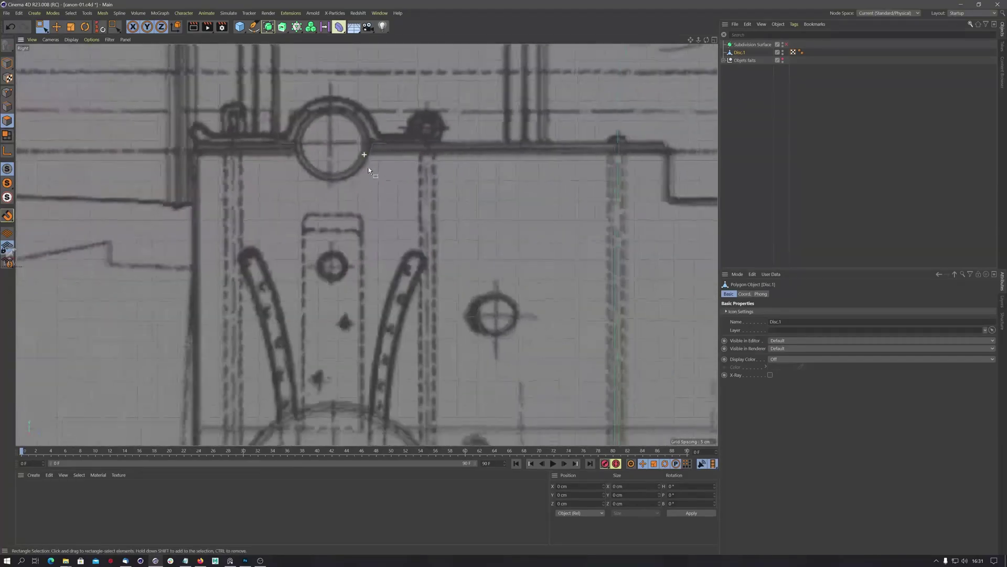
# Extrude the notch ring's two upper-right outer edges rightward, straighten them vertically and extrude again to line up with the round hole's centre.
pyautogui.scroll(-5, 376, 170)
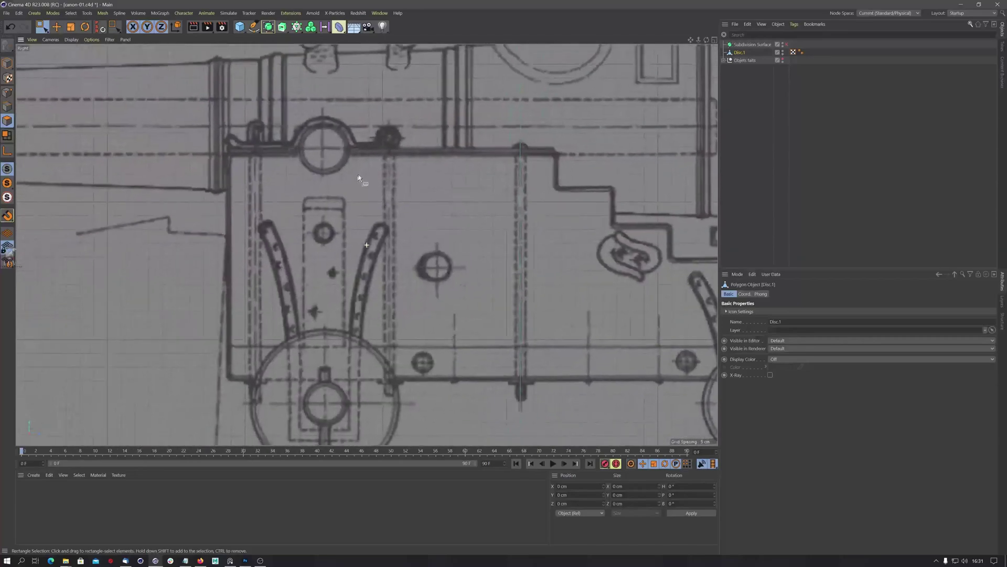
pyautogui.scroll(4, 359, 188)
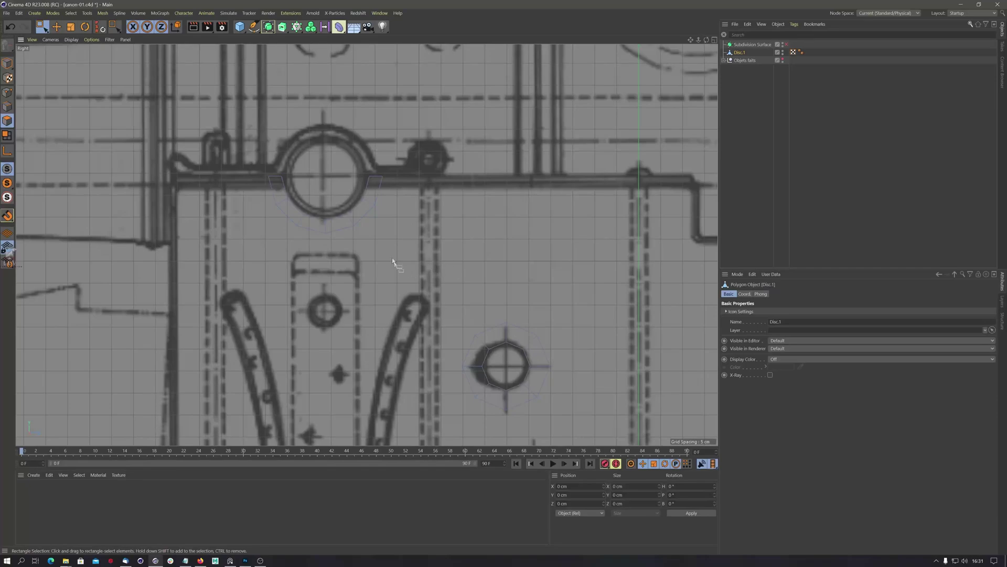
pyautogui.moveTo(391, 249)
pyautogui.keyDown('alt'); pyautogui.mouseDown(button='middle')
pyautogui.moveTo(405, 238)
pyautogui.moveTo(393, 243)
pyautogui.mouseUp(button='middle'); pyautogui.keyUp('alt')
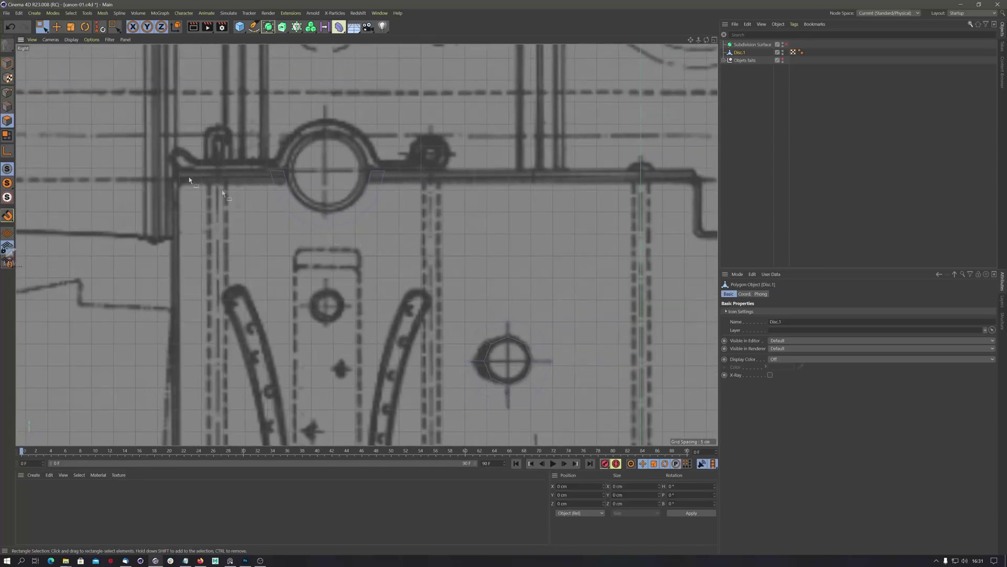
pyautogui.click(7, 107)
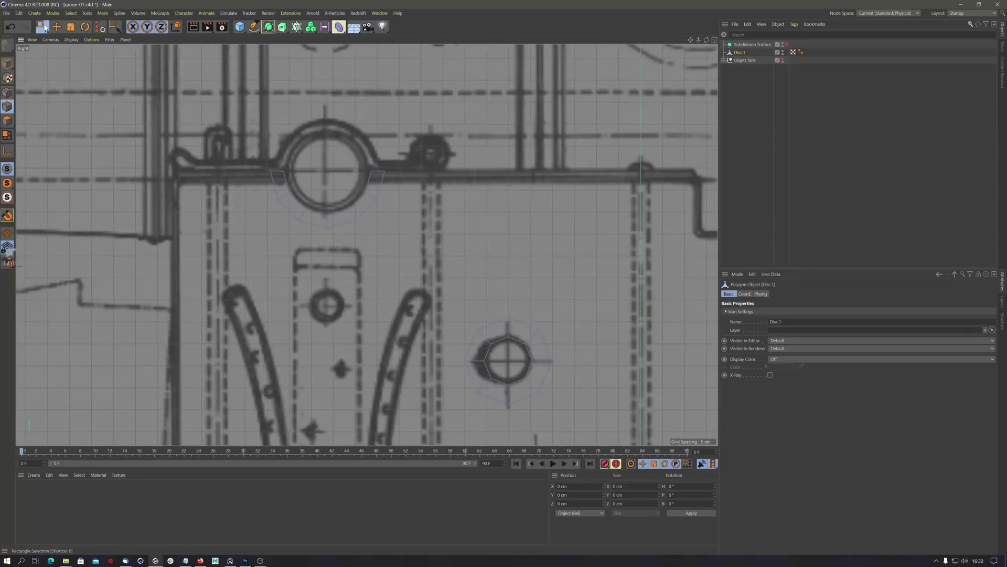
pyautogui.moveTo(43, 30); pyautogui.dragTo(66, 32)
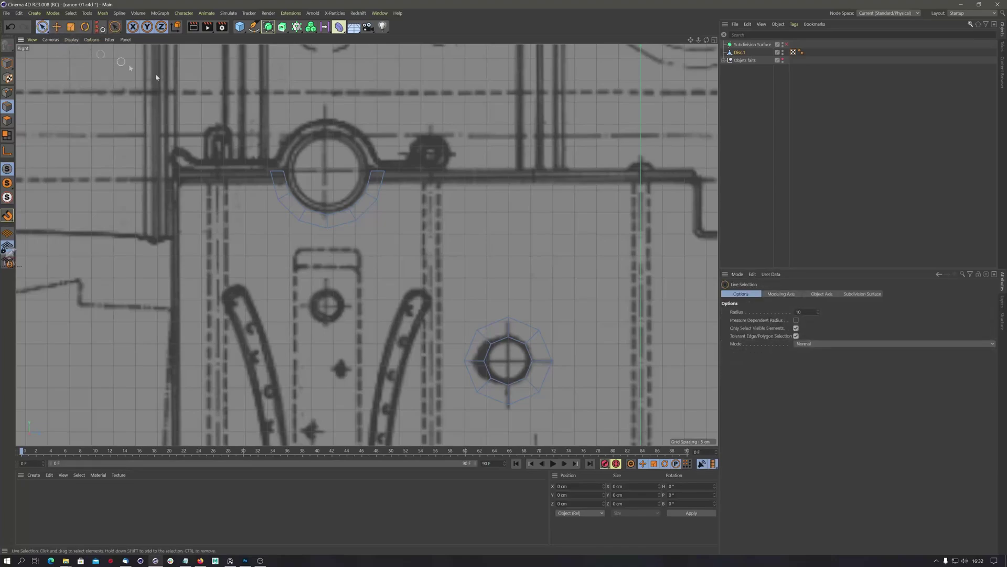
pyautogui.click(383, 184)
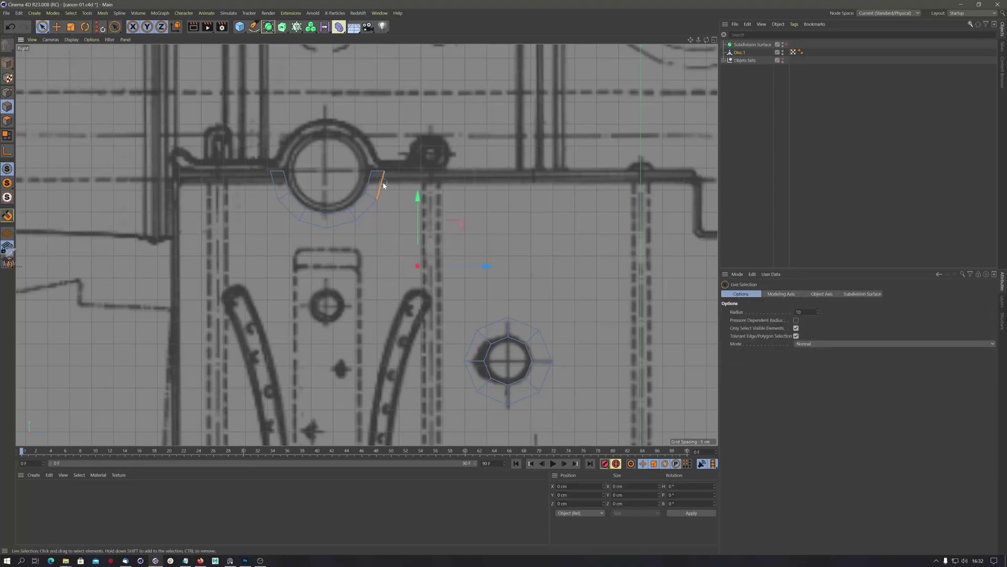
pyautogui.keyDown('shift'); pyautogui.click(370, 214); pyautogui.keyUp('shift')
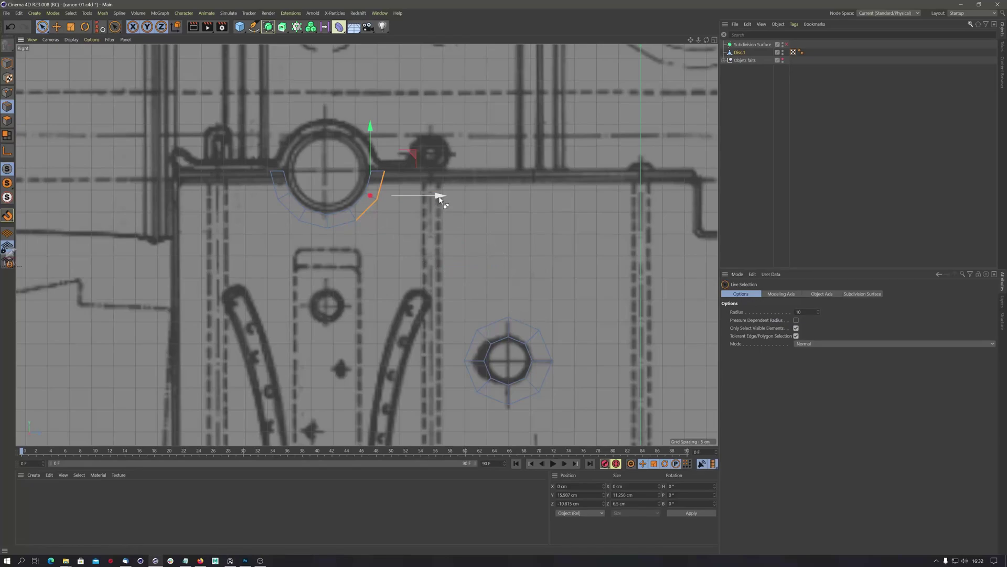
pyautogui.moveTo(441, 199); pyautogui.dragTo(507, 209)
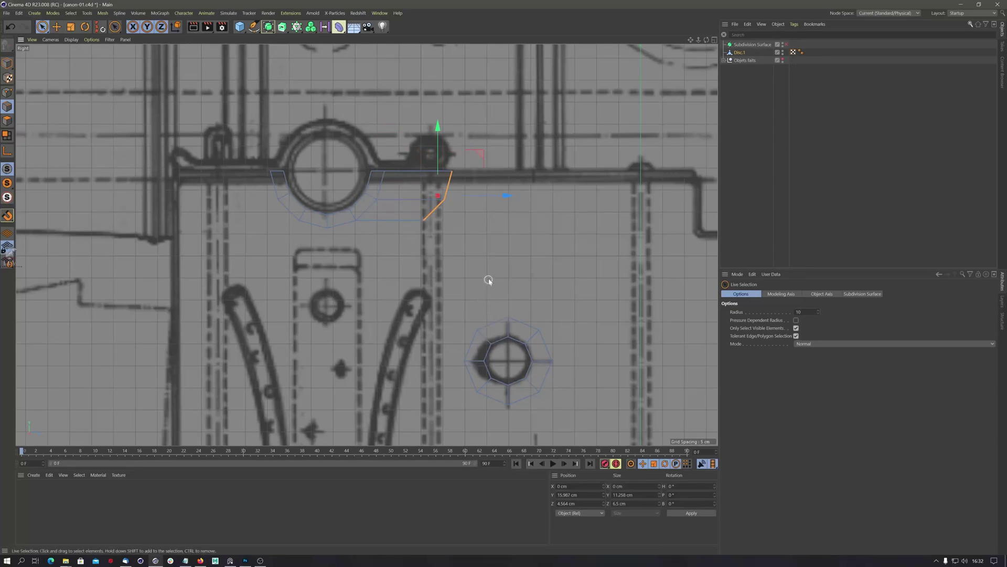
pyautogui.press('t')
pyautogui.moveTo(508, 197); pyautogui.dragTo(439, 197)
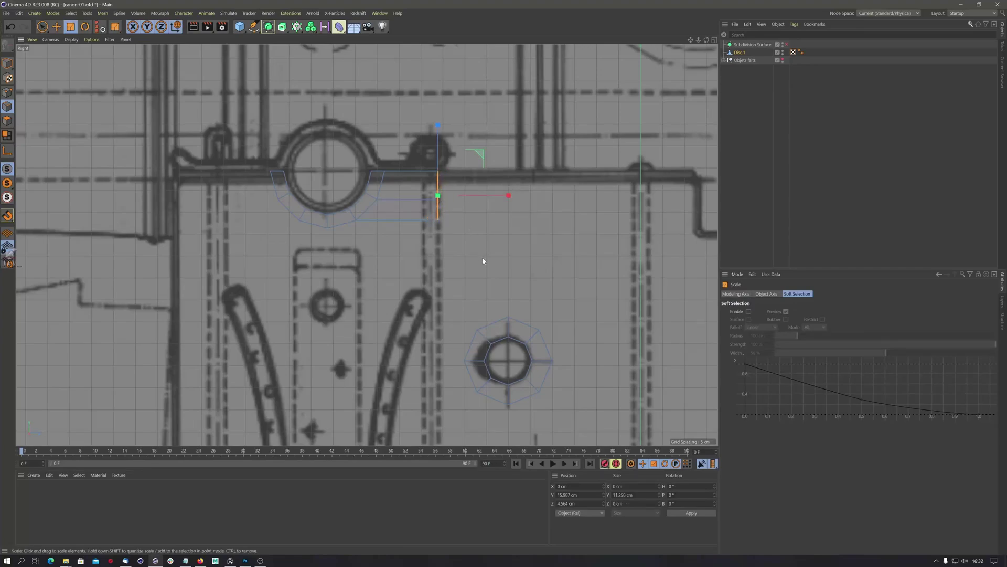
pyautogui.press('e')
pyautogui.moveTo(508, 197); pyautogui.dragTo(574, 205)
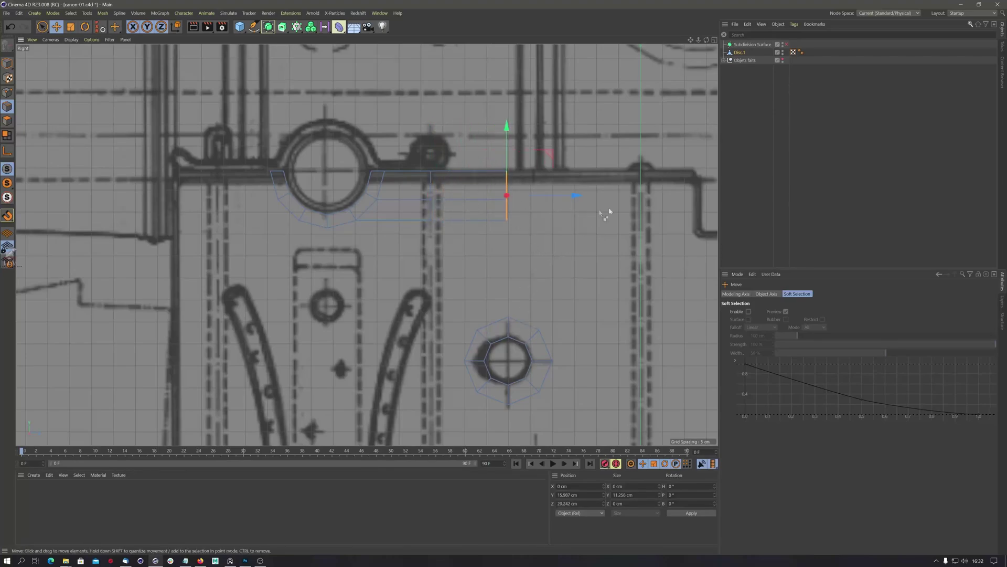
# Extrude the notch ring's upper-left outer edges leftward, straighten them vertically and extend them to the plank's left end on the blueprint.
pyautogui.click(274, 186)
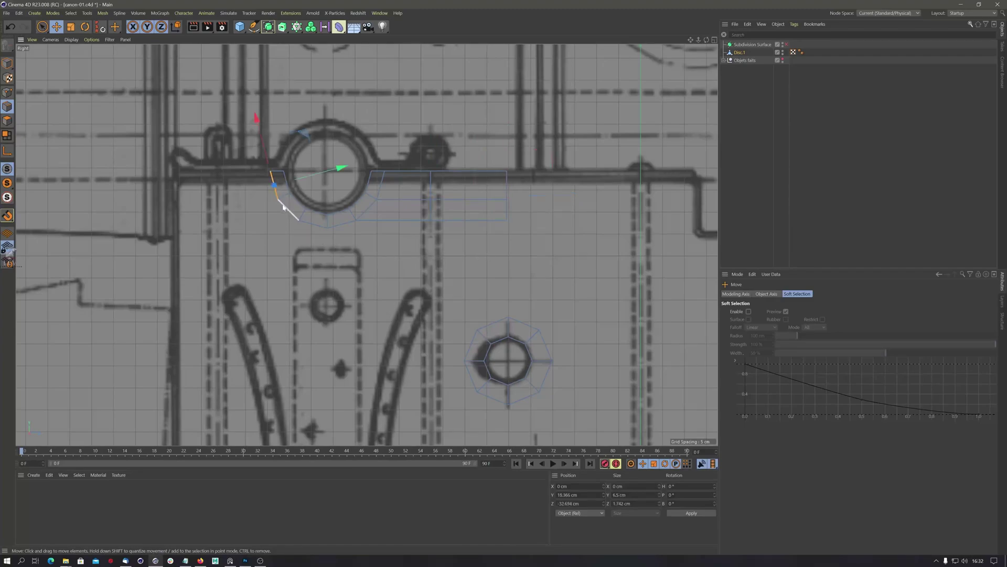
pyautogui.moveTo(349, 197); pyautogui.dragTo(257, 198)
pyautogui.press('t')
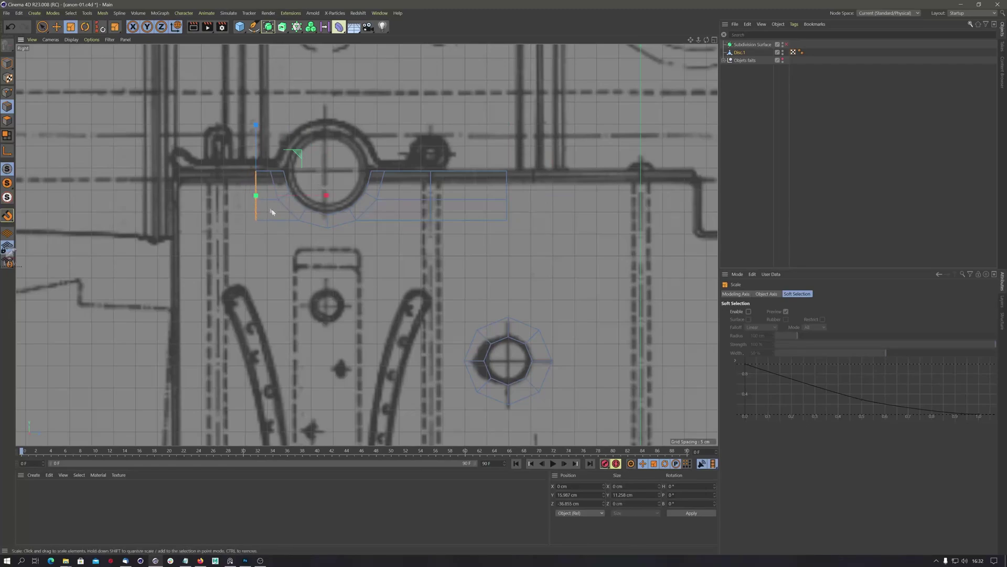
pyautogui.press('e')
pyautogui.moveTo(326, 197); pyautogui.dragTo(244, 198)
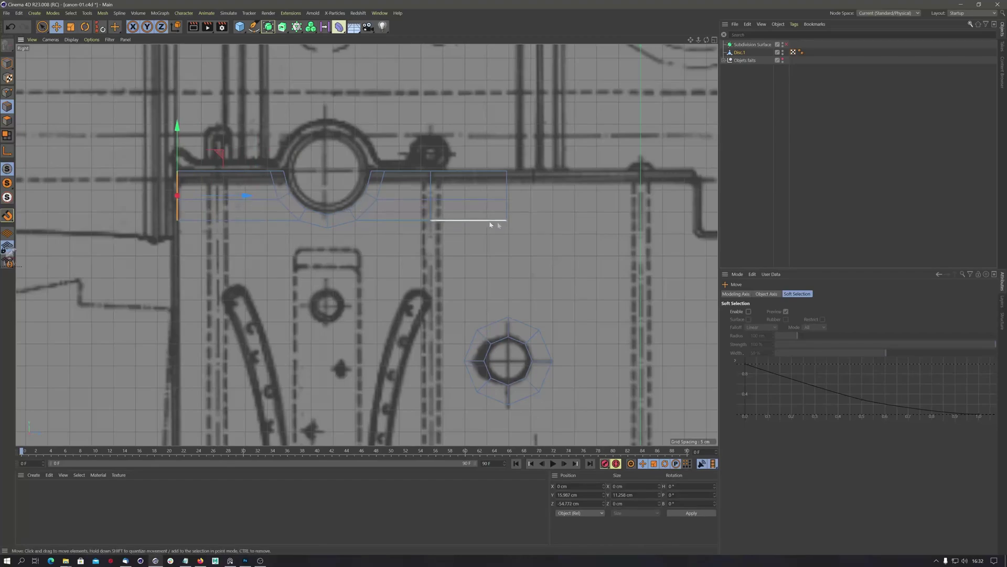
# Select both vertical edges at the strip's right end and extrude them about 43 cm to the blueprint's first step.
pyautogui.keyDown('alt'); pyautogui.moveTo(495, 220); pyautogui.dragTo(381, 219, button='middle'); pyautogui.keyUp('alt')
pyautogui.click(359, 193)
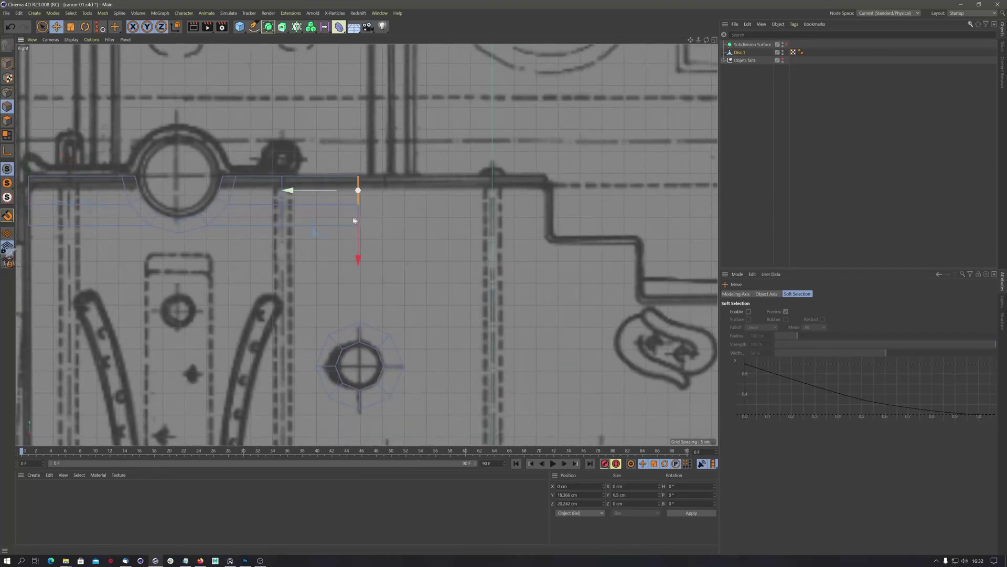
pyautogui.moveTo(43, 26); pyautogui.dragTo(63, 50)
pyautogui.moveTo(343, 143); pyautogui.dragTo(390, 287)
pyautogui.moveTo(427, 200); pyautogui.dragTo(616, 208)
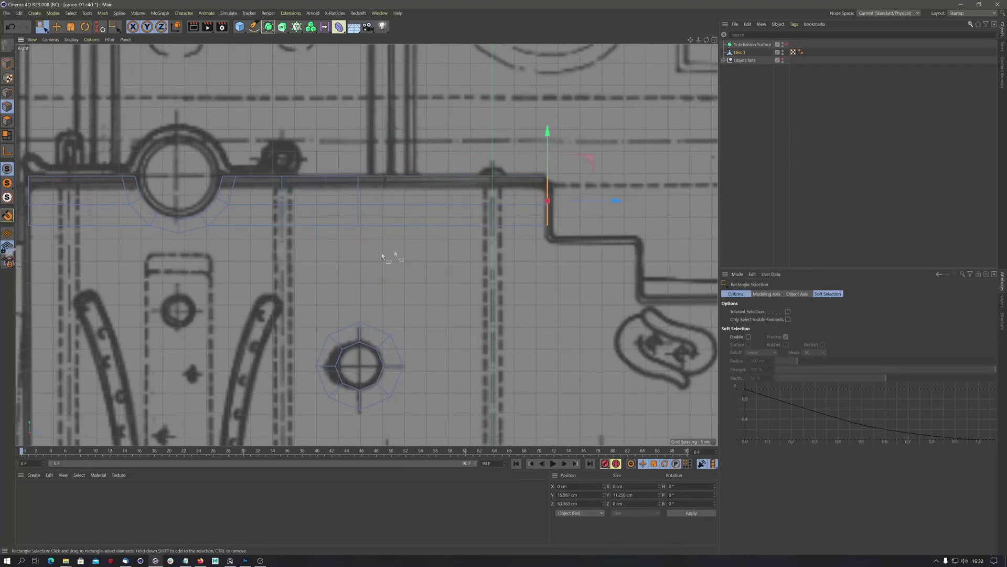
# Extrude all lower edges of the strip about 4 cm down to the first step's level and flatten them into a straight line.
pyautogui.keyDown('alt'); pyautogui.moveTo(388, 257); pyautogui.dragTo(475, 233, button='middle'); pyautogui.keyUp('alt')
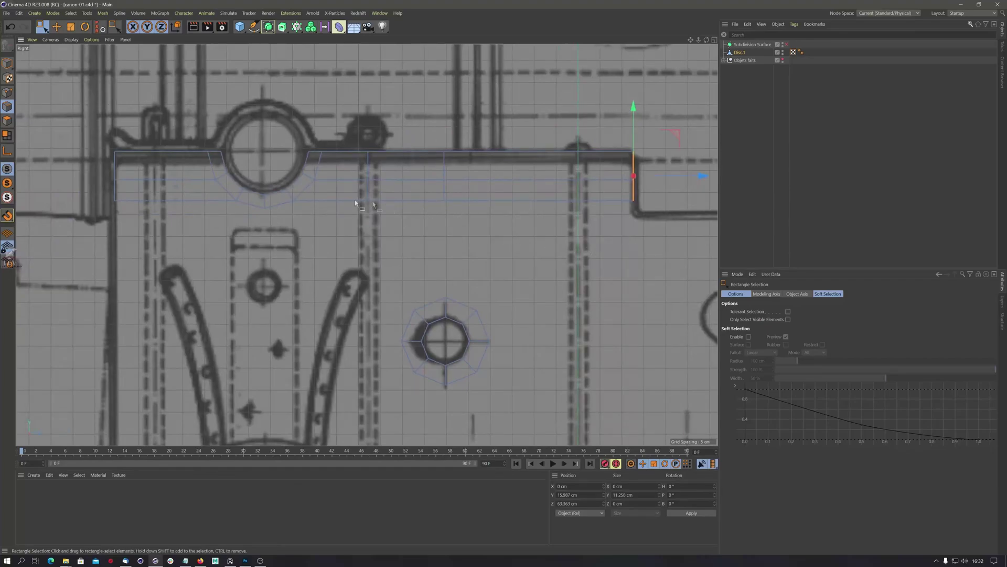
pyautogui.moveTo(105, 197); pyautogui.dragTo(241, 225)
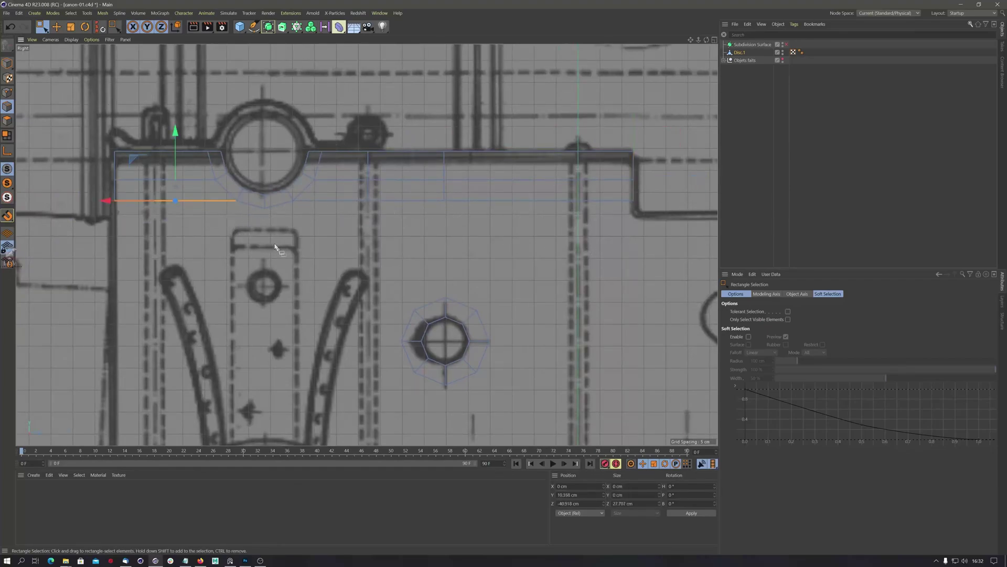
pyautogui.keyDown('shift'); pyautogui.moveTo(281, 199); pyautogui.dragTo(676, 225); pyautogui.keyUp('shift')
pyautogui.keyDown('shift'); pyautogui.moveTo(226, 197); pyautogui.dragTo(312, 224); pyautogui.keyUp('shift')
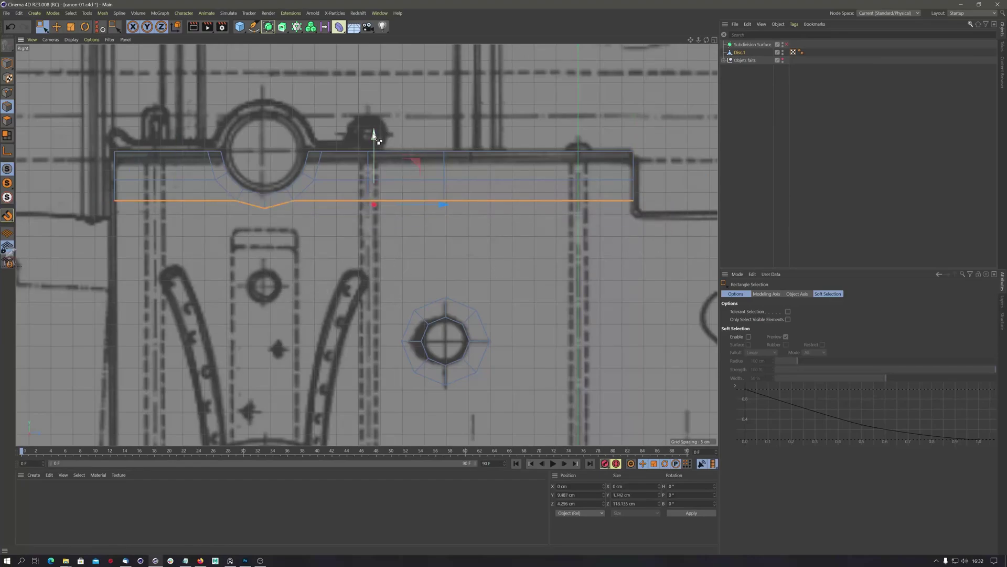
pyautogui.moveTo(374, 135); pyautogui.dragTo(374, 153)
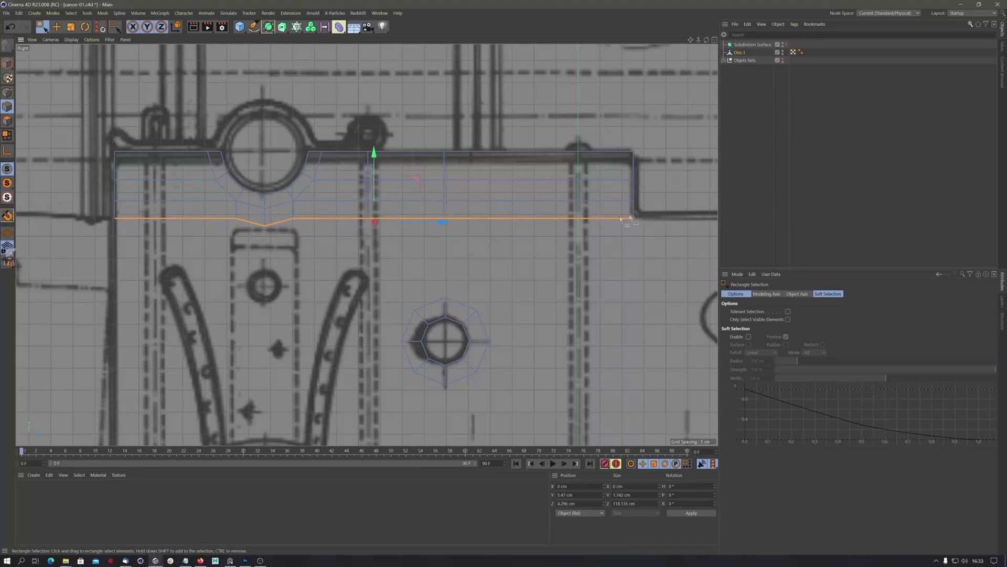
pyautogui.press('t')
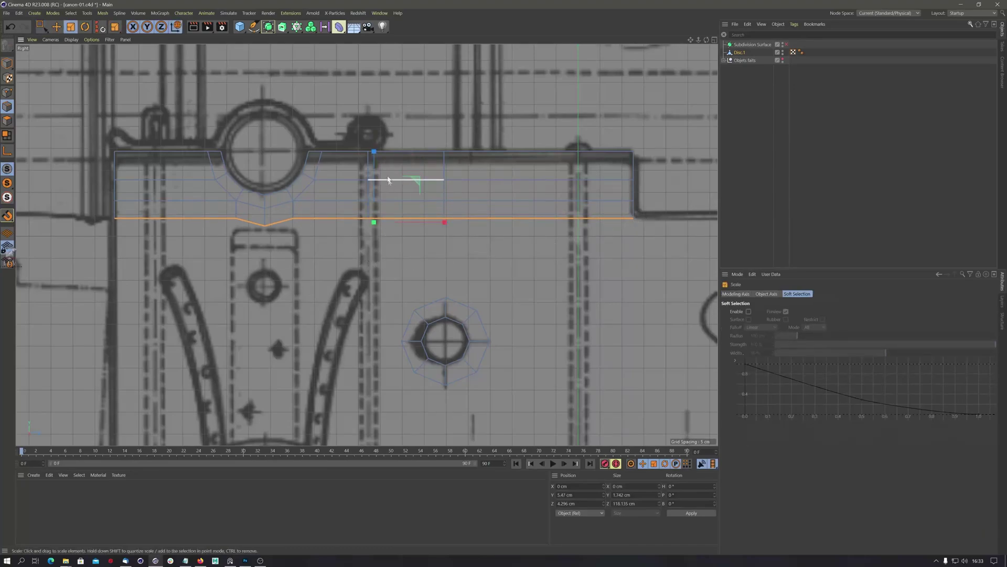
pyautogui.moveTo(372, 153); pyautogui.dragTo(371, 220)
# Extrude the flattened lower edges about 14 cm down and extrude the new right end edge about 21 cm to the blueprint's second step.
pyautogui.press('e')
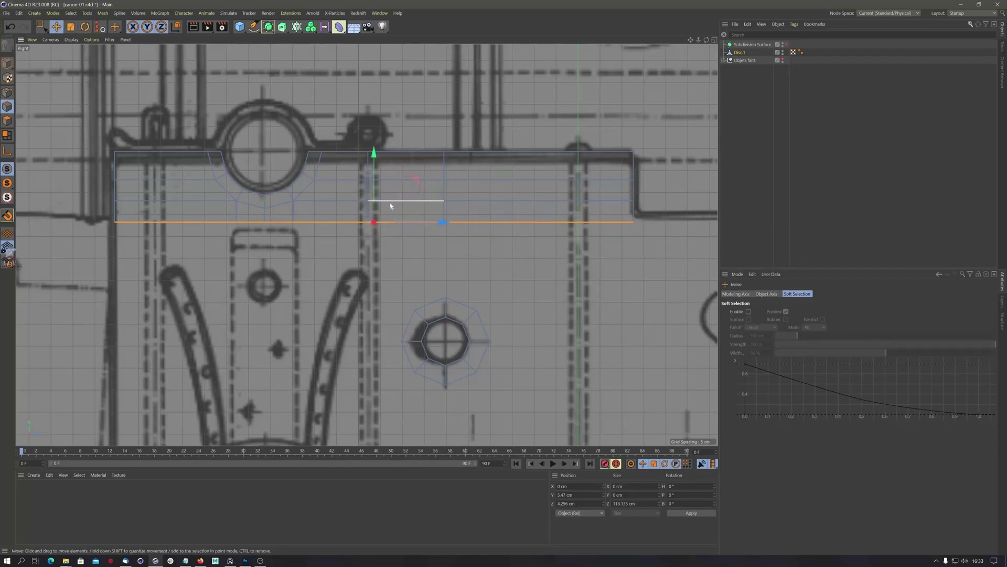
pyautogui.moveTo(373, 156); pyautogui.dragTo(375, 219)
pyautogui.moveTo(391, 333)
pyautogui.mouseDown(button='middle')
pyautogui.moveTo(359, 262)
pyautogui.moveTo(315, 234)
pyautogui.mouseUp(button='middle')
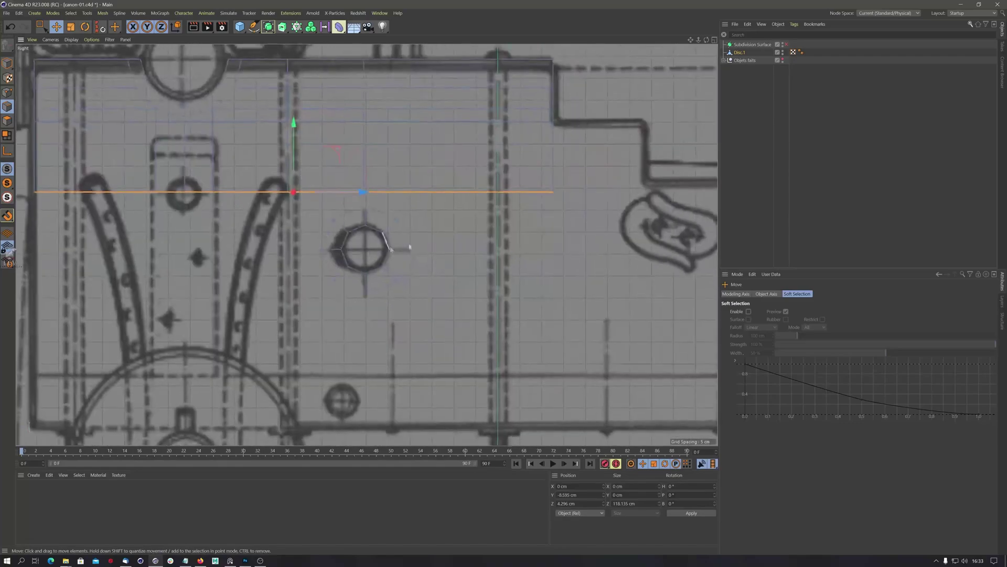
pyautogui.moveTo(590, 207); pyautogui.dragTo(488, 252, button='middle')
pyautogui.click(461, 199)
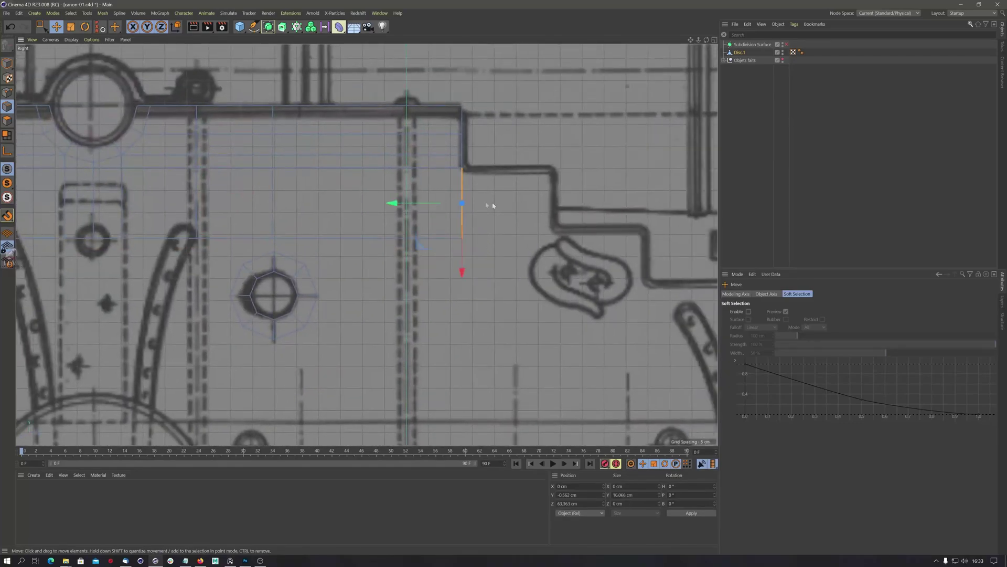
pyautogui.moveTo(414, 211); pyautogui.dragTo(483, 208)
# Select the whole lower edge row and move it up to about Y -7.4 cm to match the second step's level.
pyautogui.click(505, 240)
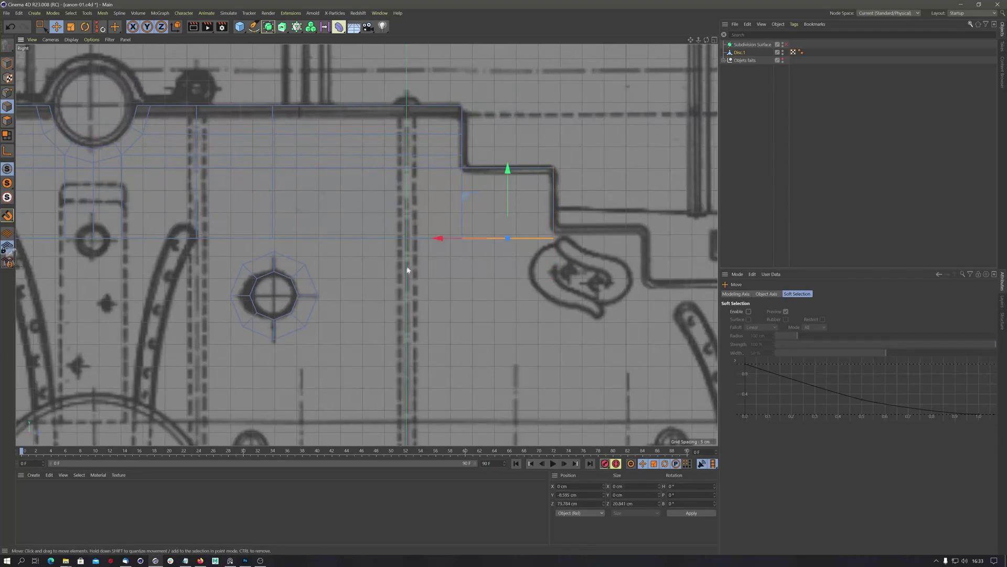
pyautogui.moveTo(384, 265); pyautogui.dragTo(449, 252, button='middle')
pyautogui.doubleClick(433, 227)
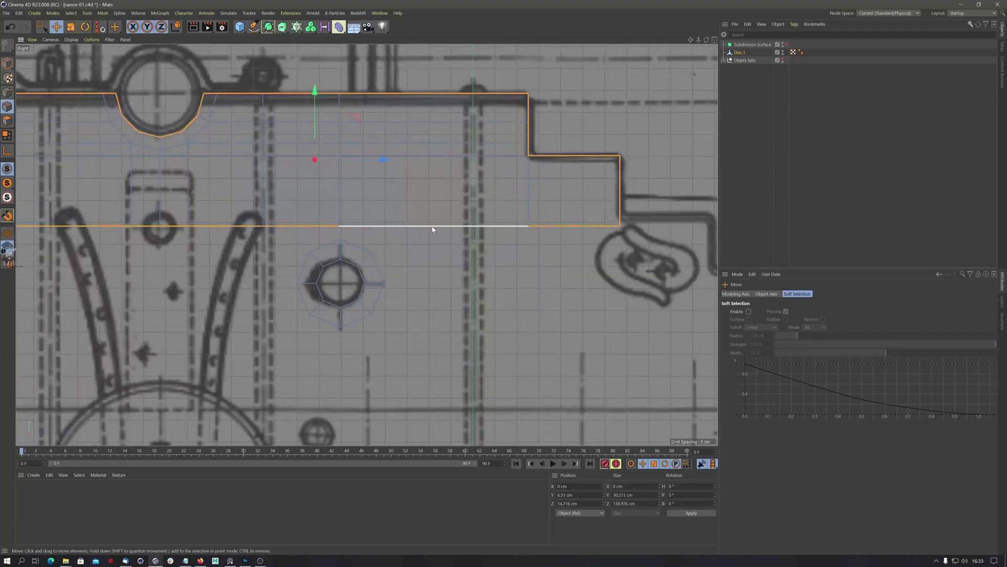
pyautogui.click(550, 234)
pyautogui.scroll(-3, 545, 231)
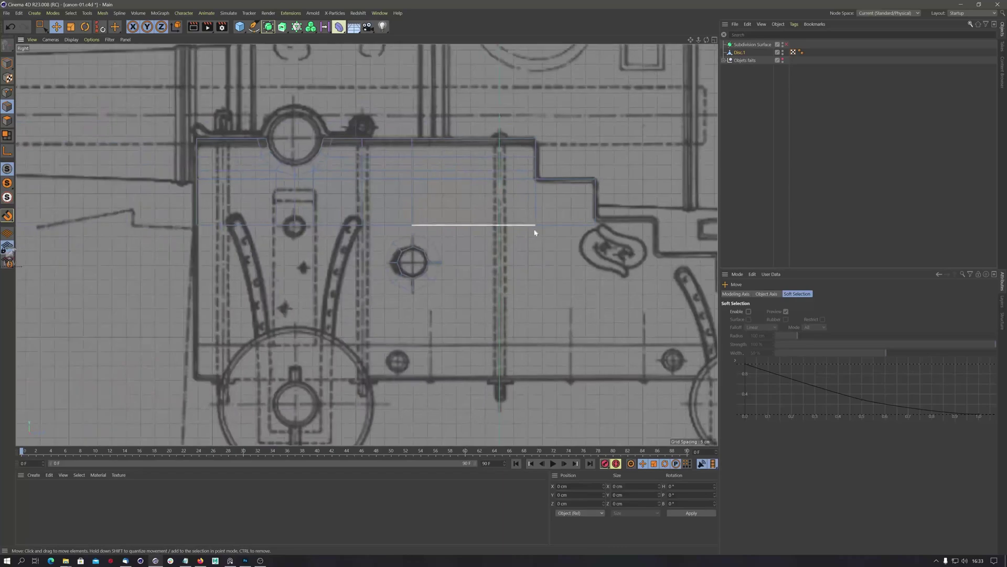
pyautogui.moveTo(40, 26); pyautogui.dragTo(68, 54)
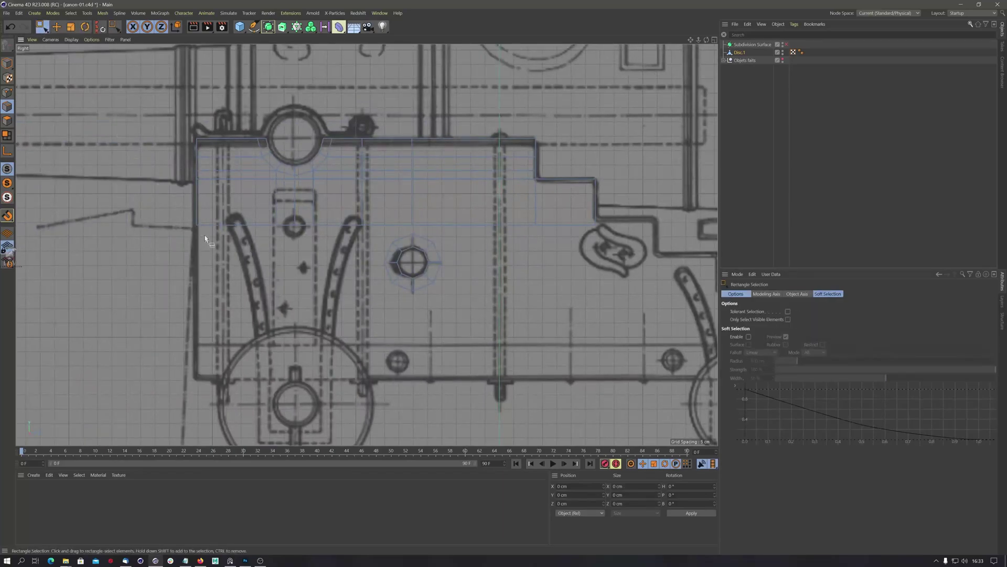
pyautogui.moveTo(173, 211); pyautogui.dragTo(653, 232)
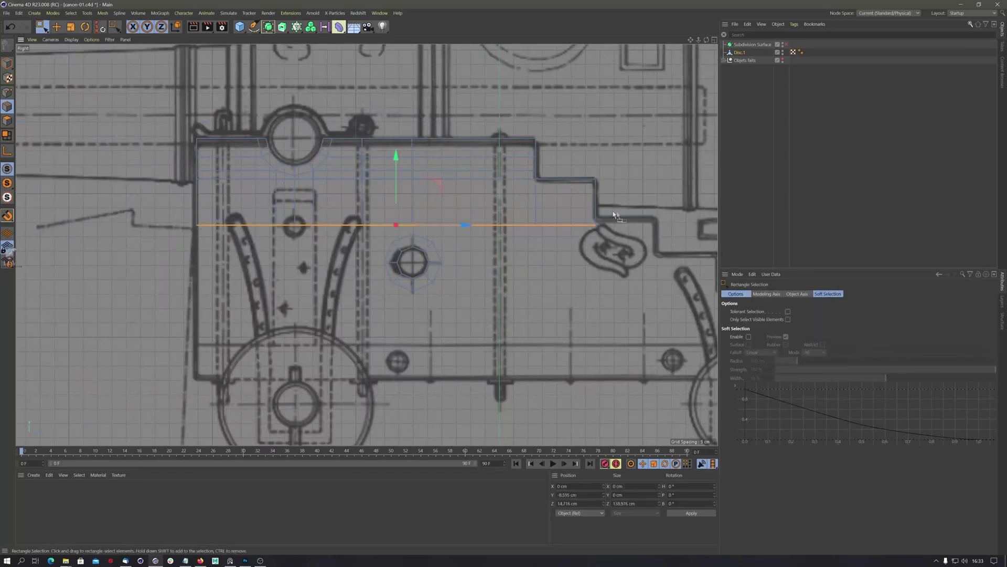
pyautogui.scroll(2, 574, 216)
pyautogui.moveTo(333, 159); pyautogui.dragTo(334, 155)
pyautogui.moveTo(380, 233); pyautogui.dragTo(400, 220, button='middle')
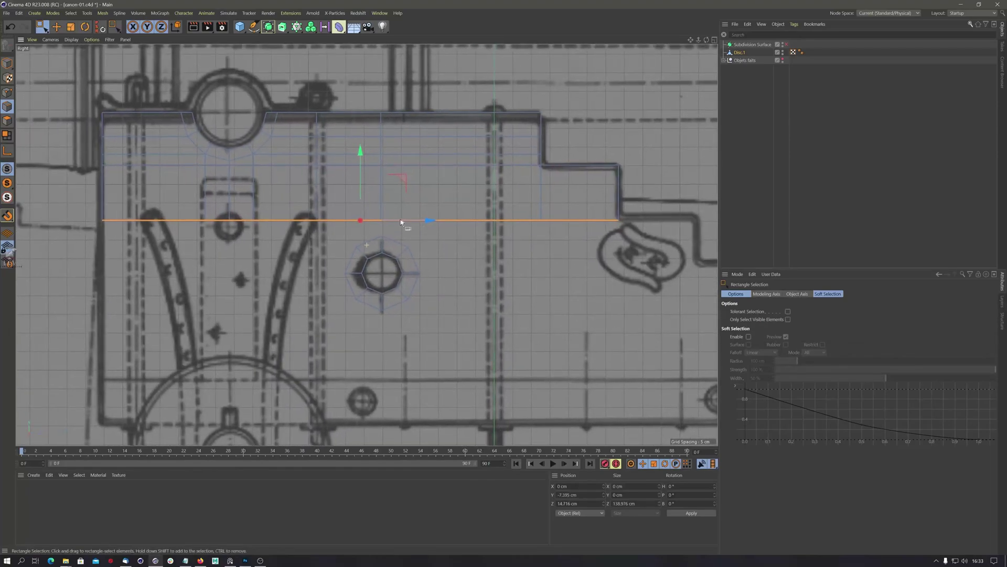
# Add a vertical loop cut at 50% of the plank section just left of the round hole's centre line.
pyautogui.scroll(2, 374, 215)
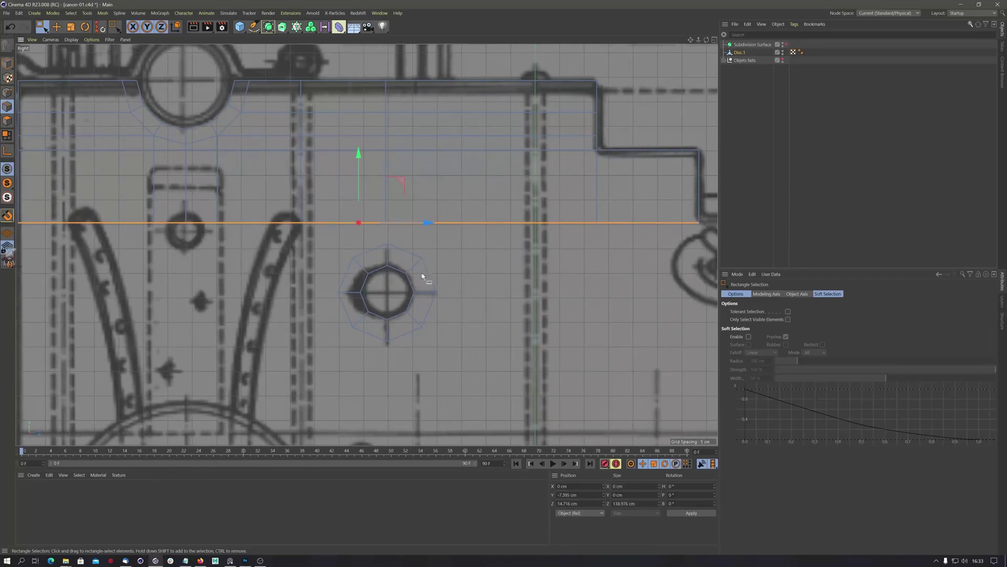
pyautogui.moveTo(474, 271); pyautogui.dragTo(445, 292, button='middle')
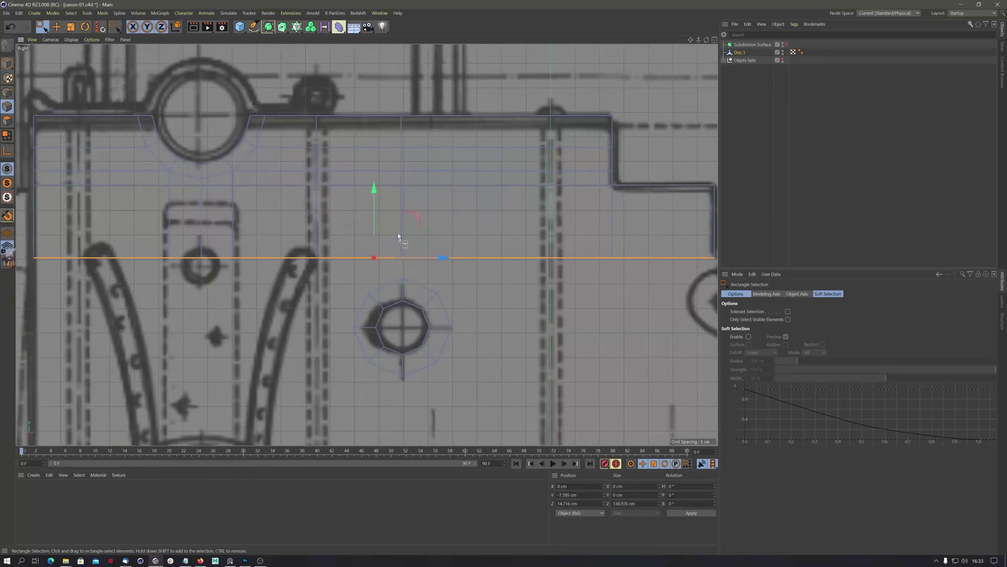
pyautogui.press('k')
pyautogui.press('l')
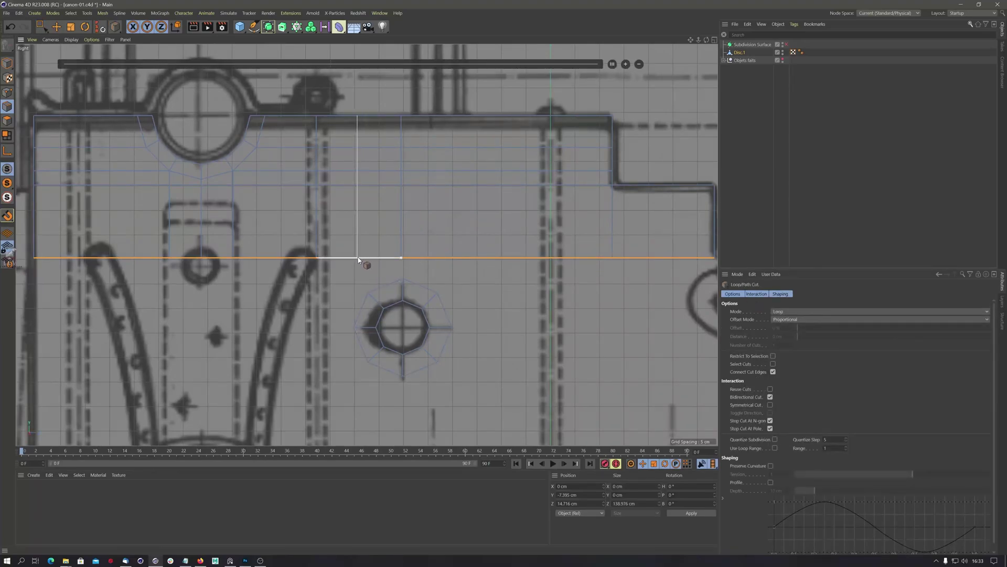
pyautogui.click(358, 259)
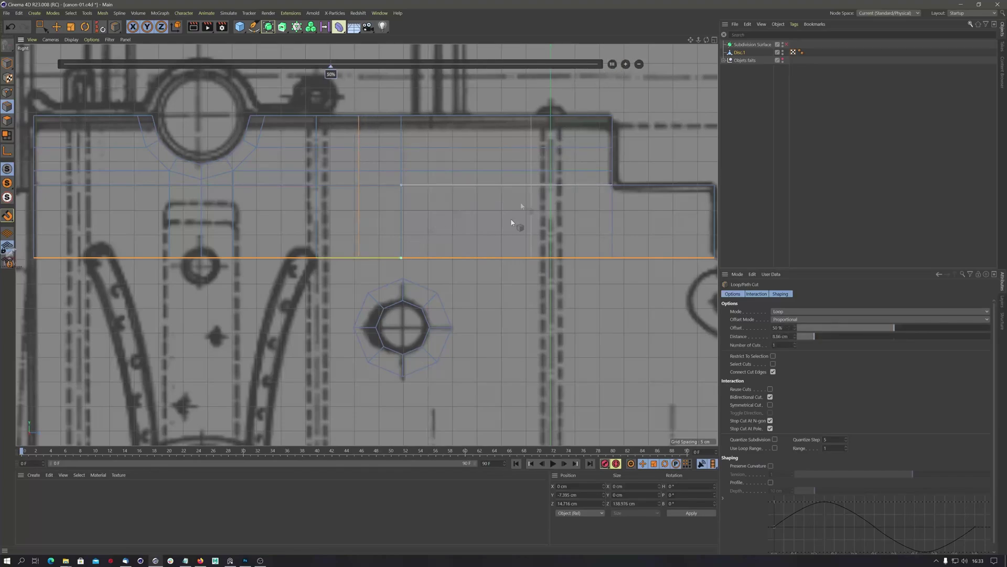
pyautogui.click(445, 258)
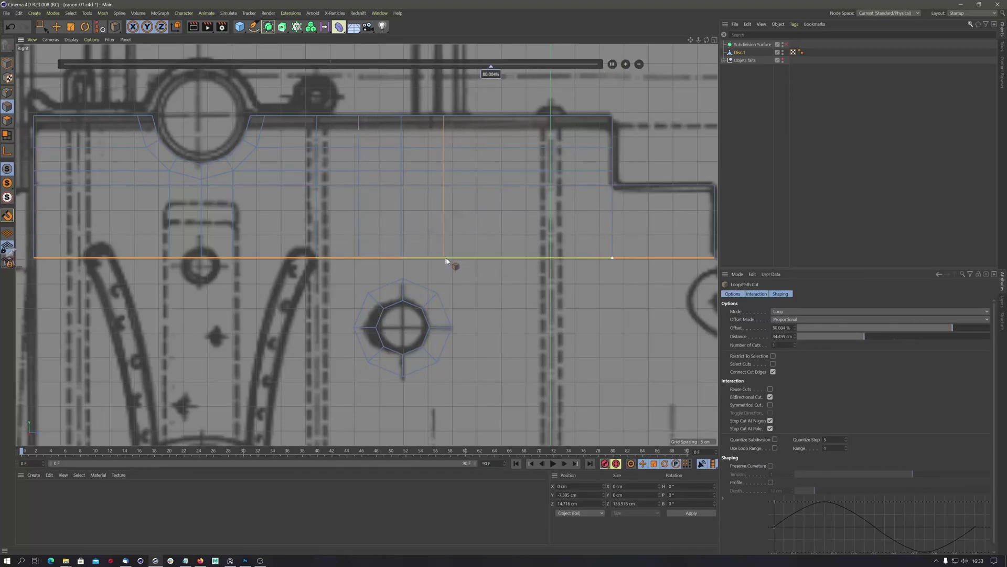
pyautogui.click(612, 64)
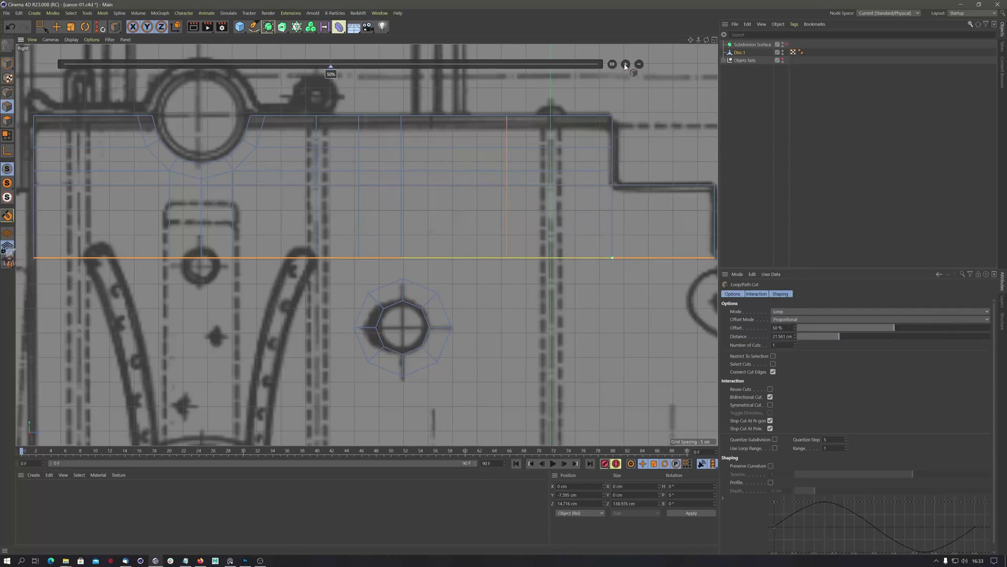
pyautogui.click(625, 64)
pyautogui.click(626, 64)
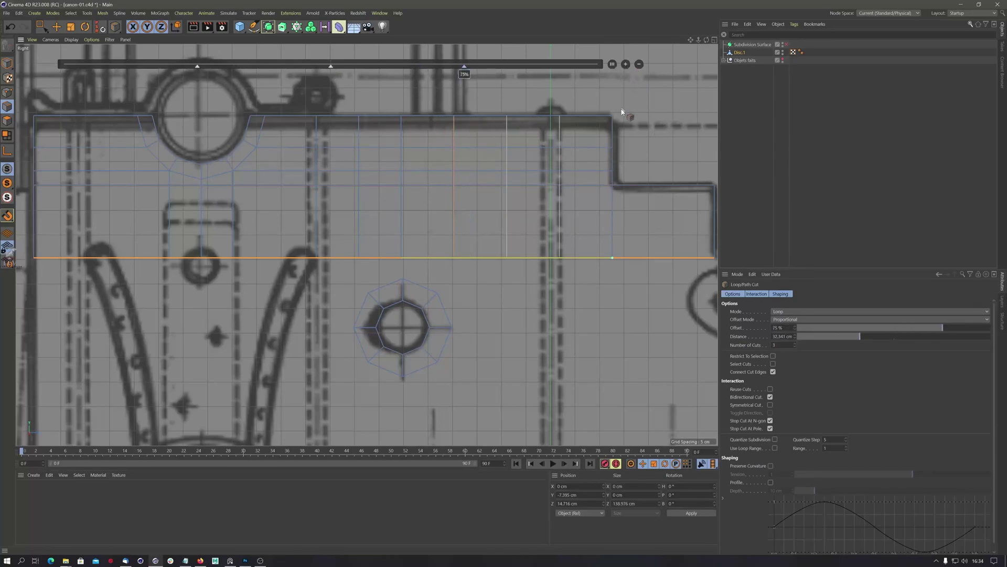
pyautogui.hotkey('ctrl', 'z')
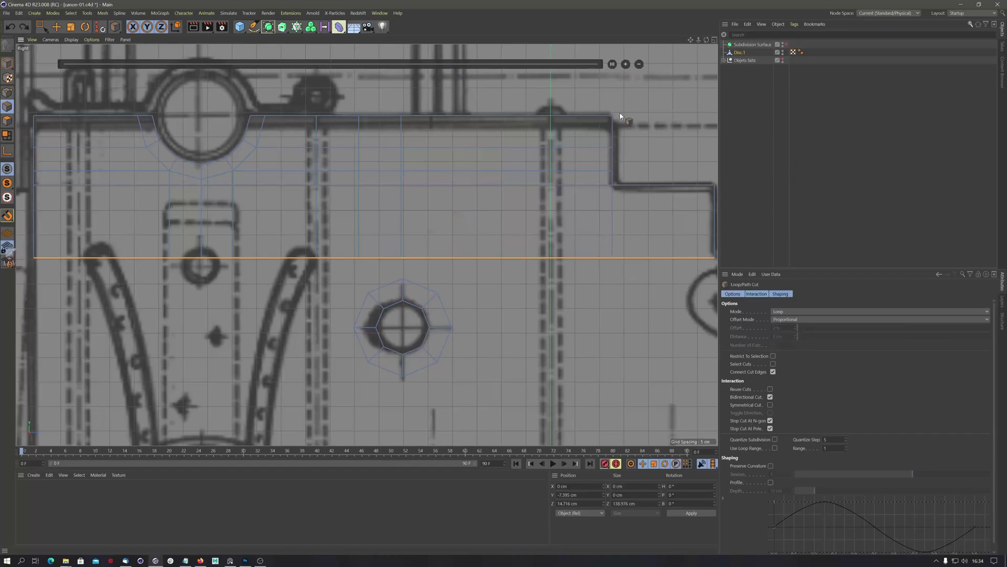
# Add two vertical loop cuts right of the round hole's centre line, at about 82% and 78% offset.
pyautogui.click(443, 263)
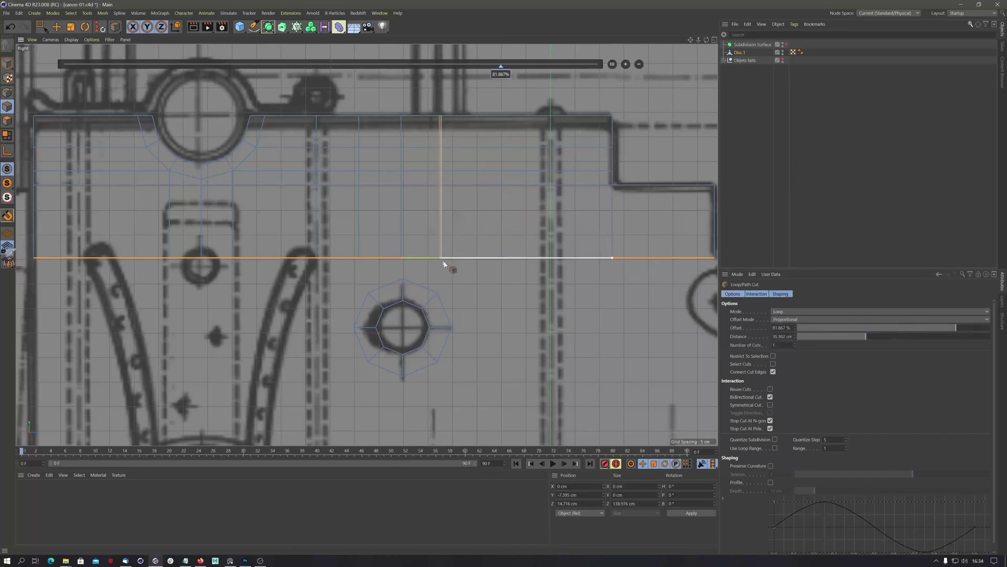
pyautogui.click(477, 261)
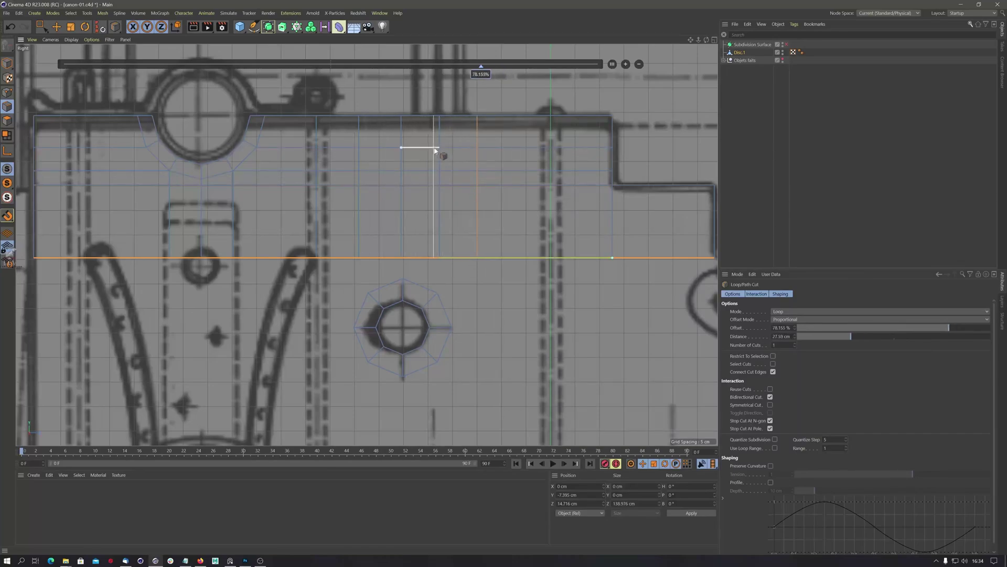
pyautogui.scroll(3, 446, 153)
pyautogui.scroll(-2, 479, 168)
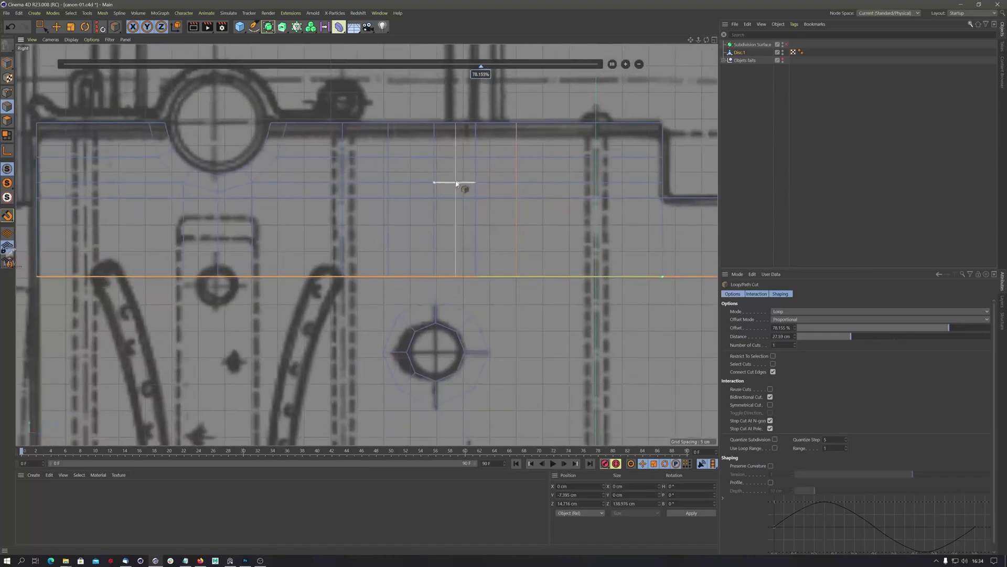
# Activate the Polygon Pen for the gap between the plank's lower edge and the round hole's ring.
pyautogui.press('m')
pyautogui.press('e')
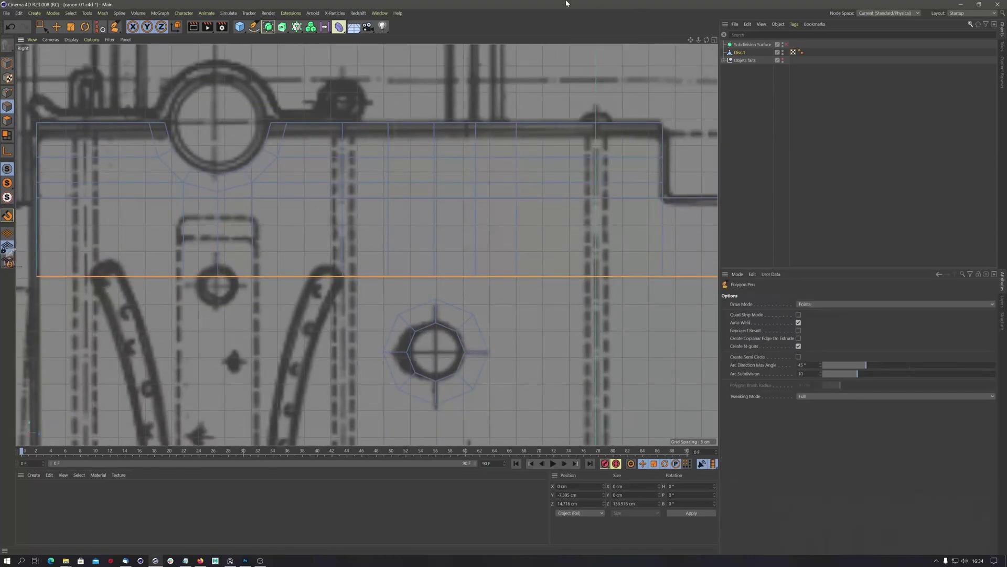
pyautogui.scroll(6, 442, 206)
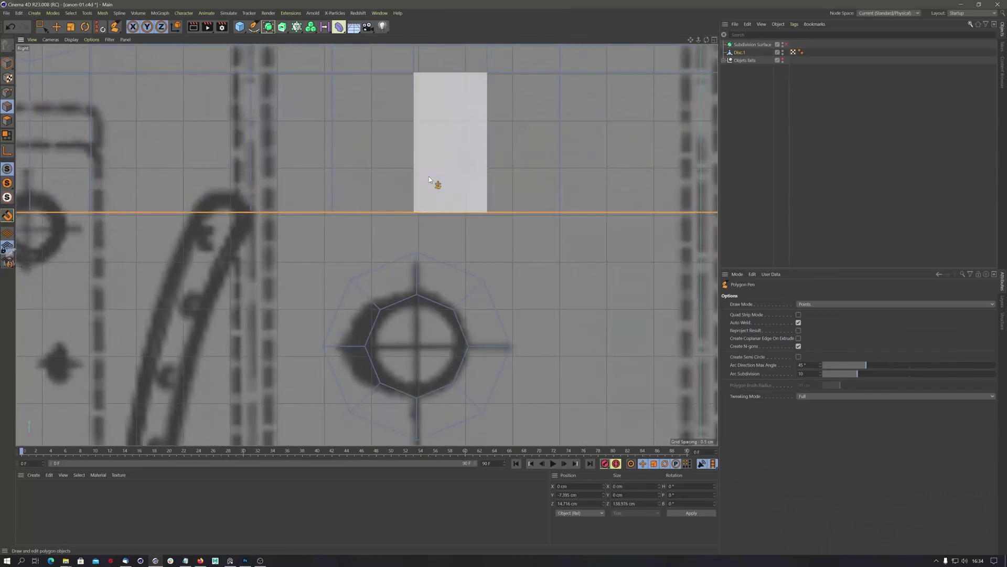
pyautogui.rightClick(429, 176)
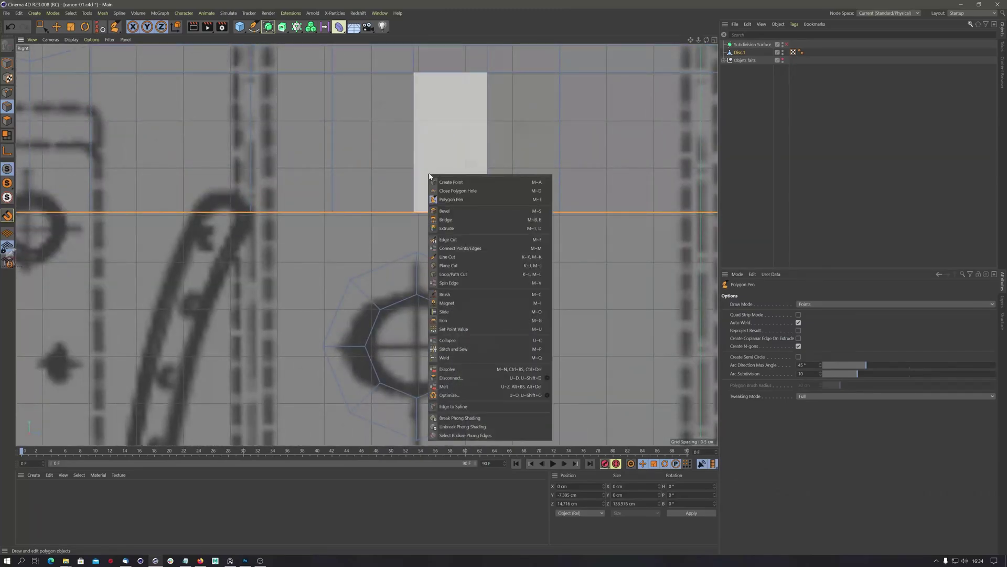
pyautogui.click(452, 200)
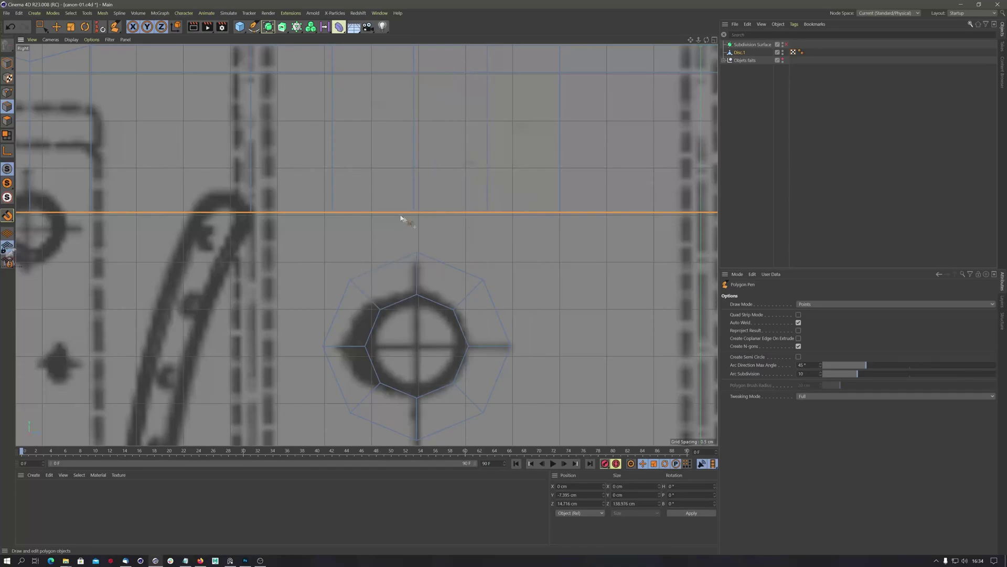
pyautogui.scroll(-5, 411, 216)
pyautogui.moveTo(417, 210)
pyautogui.mouseDown()
pyautogui.moveTo(415, 191)
pyautogui.moveTo(367, 211)
pyautogui.moveTo(460, 210)
pyautogui.moveTo(421, 212)
pyautogui.mouseUp()
pyautogui.hotkey('ctrl', 'z')
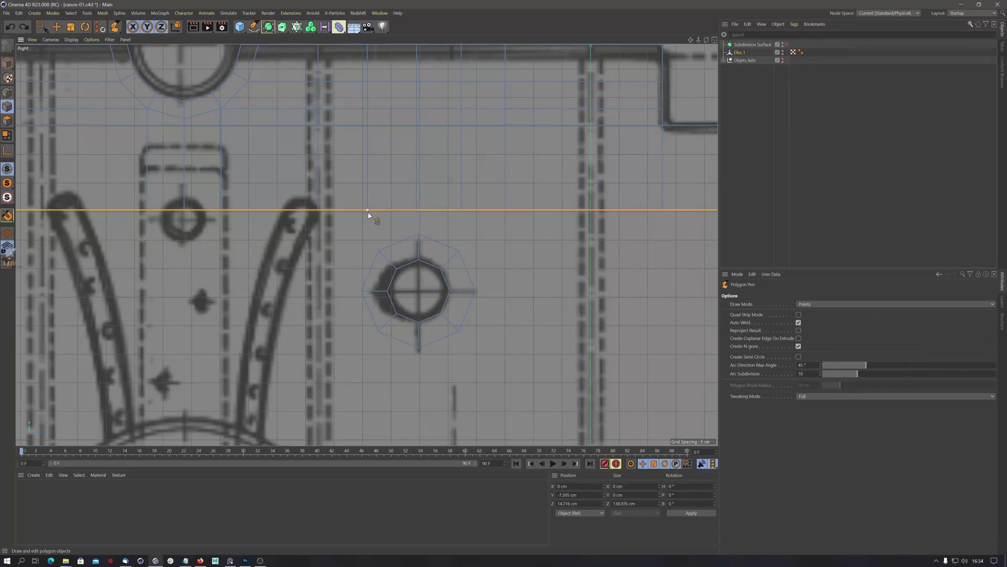
pyautogui.click(378, 250)
pyautogui.click(362, 290)
pyautogui.hotkey('ctrl', 'z')
# Bridge the plank's lower edge to the hole ring's two upper edges with two polygons, and switch the viewport to constant shading.
pyautogui.moveTo(389, 222); pyautogui.dragTo(393, 249)
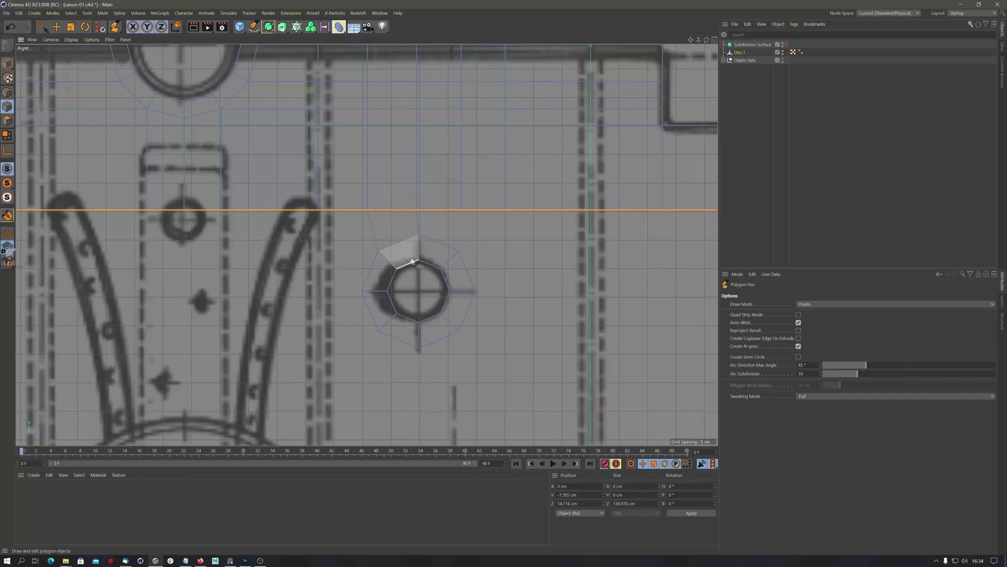
pyautogui.moveTo(449, 210); pyautogui.dragTo(449, 250)
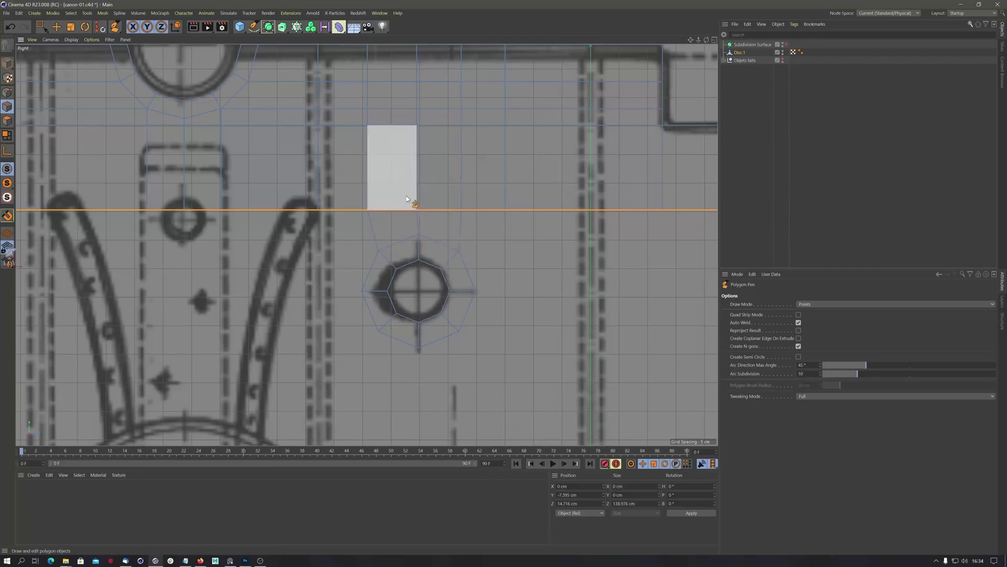
pyautogui.click(72, 39)
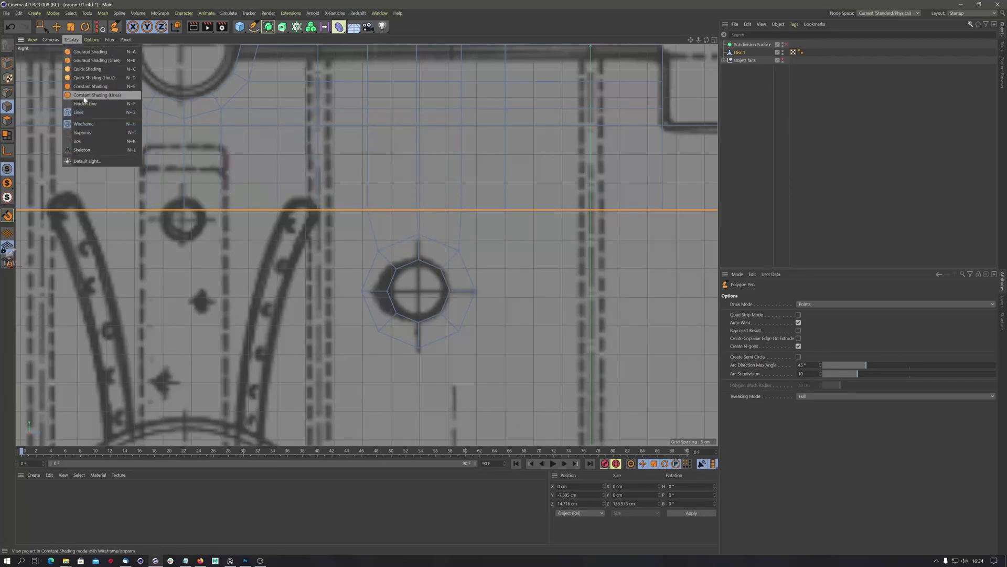
pyautogui.click(85, 90)
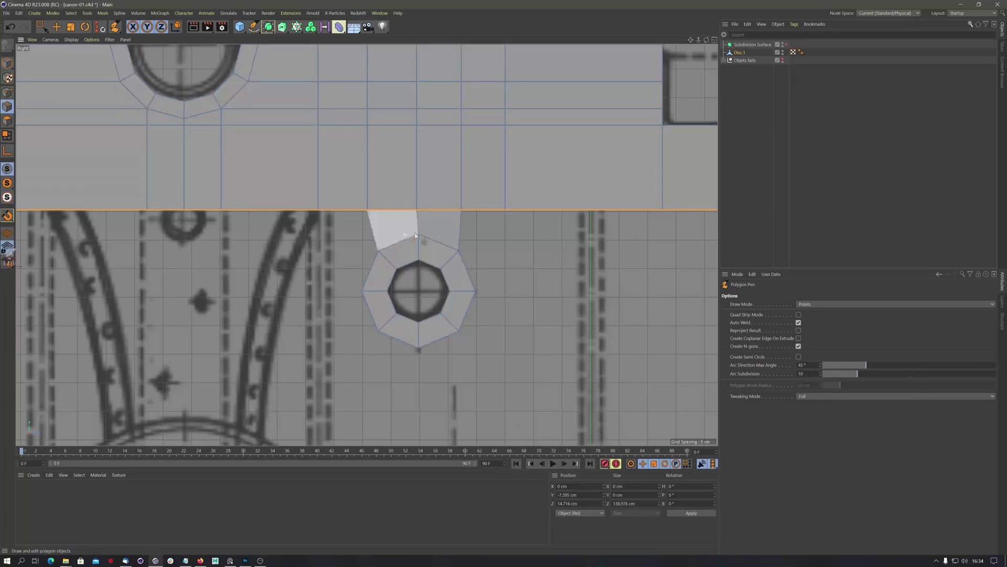
# Extrude the plank's lower edges on both sides of the bridge down to the ring's upper corners, joining them to the bridge polygons.
pyautogui.scroll(-2, 448, 238)
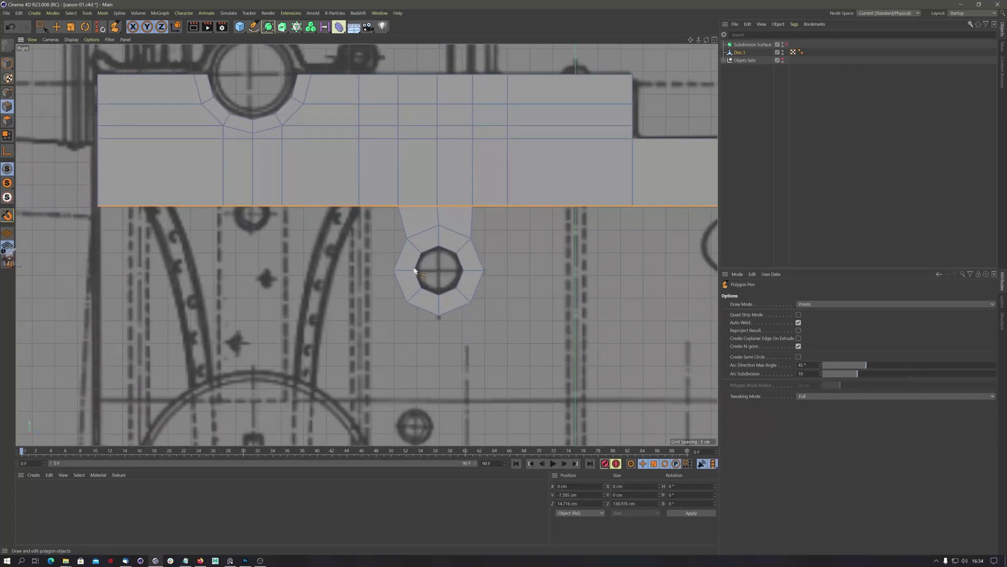
pyautogui.keyDown('ctrl'); pyautogui.moveTo(379, 209); pyautogui.dragTo(357, 243); pyautogui.keyUp('ctrl')
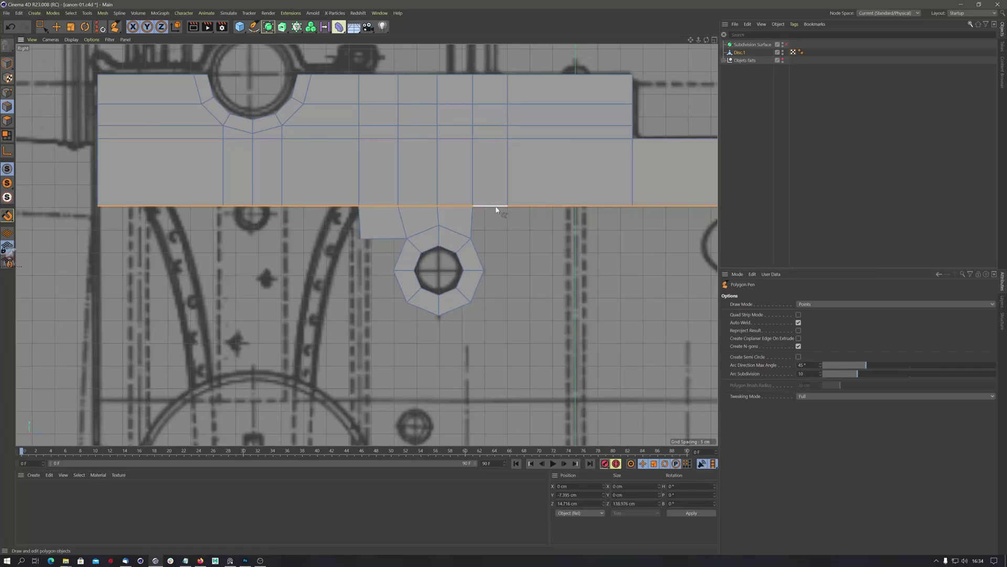
pyautogui.keyDown('ctrl'); pyautogui.moveTo(496, 209); pyautogui.dragTo(509, 241); pyautogui.keyUp('ctrl')
# Select the plank's lower edges under the round notch out to its left end and extrude them about 7 cm down.
pyautogui.scroll(-5, 504, 231)
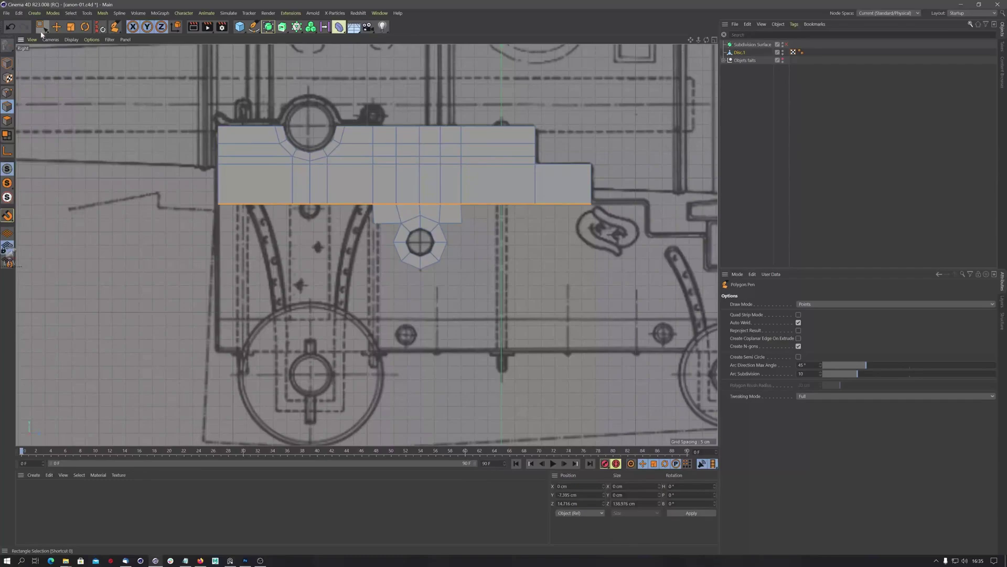
pyautogui.moveTo(42, 27); pyautogui.dragTo(78, 52)
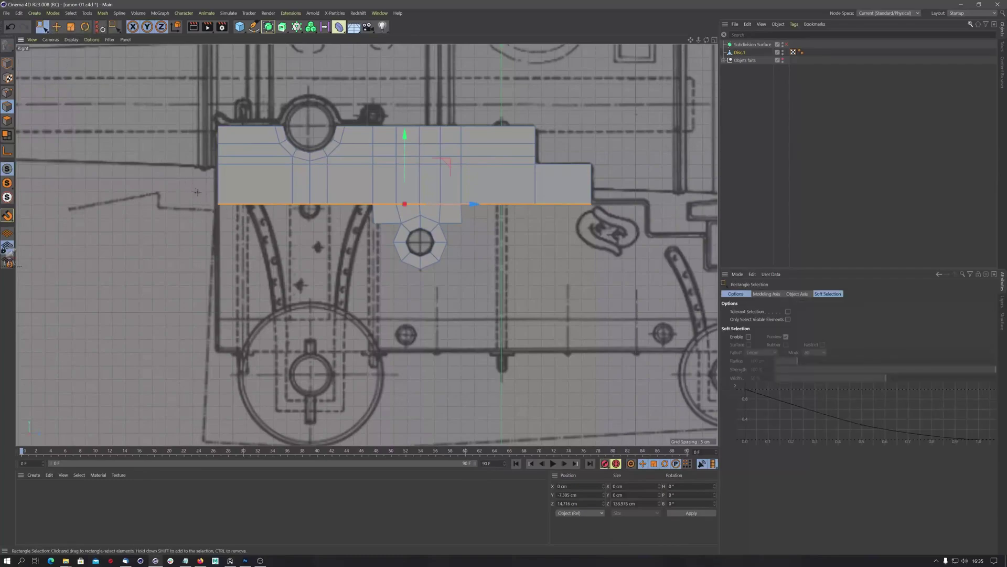
pyautogui.moveTo(197, 192); pyautogui.dragTo(360, 231)
pyautogui.moveTo(279, 143); pyautogui.dragTo(275, 157)
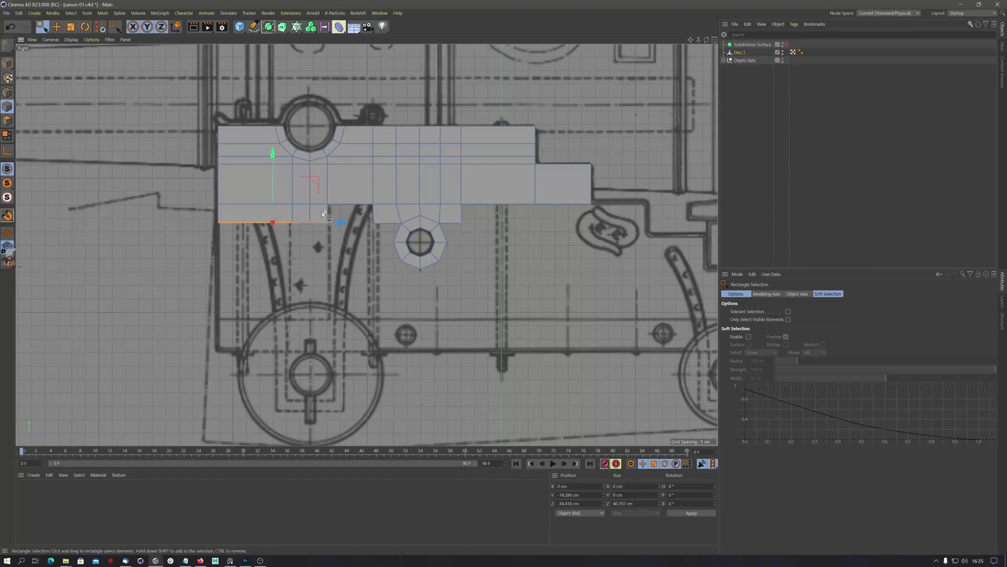
# Fill the remaining gap in the new lower row left of the hole with a Polygon Pen edge extrusion.
pyautogui.press('m')
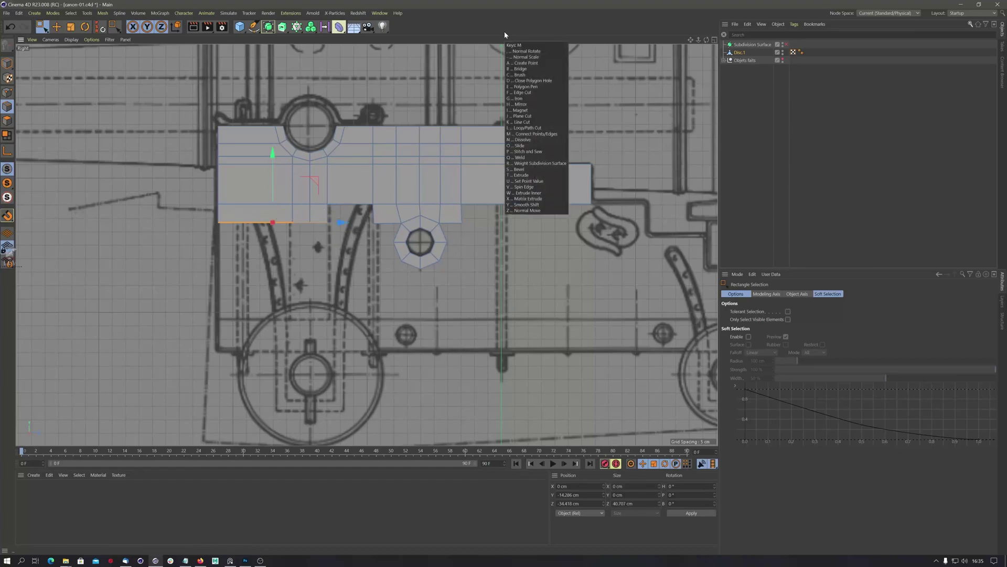
pyautogui.press('e')
pyautogui.keyDown('ctrl'); pyautogui.moveTo(330, 216); pyautogui.dragTo(351, 218); pyautogui.keyUp('ctrl')
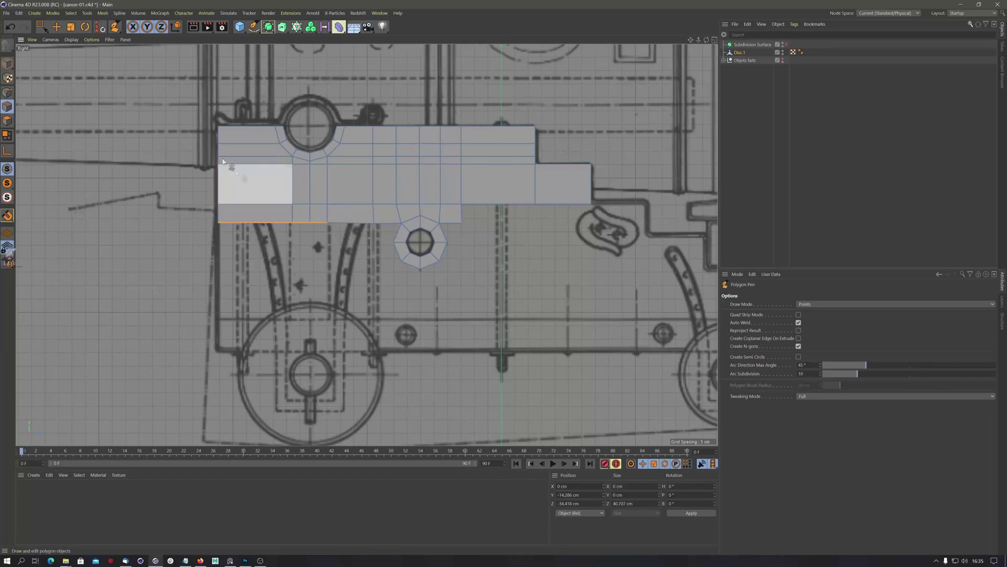
# Select the lower points of the new row left of the hole and scale them vertically to zero into a straight line.
pyautogui.moveTo(42, 26); pyautogui.dragTo(63, 55)
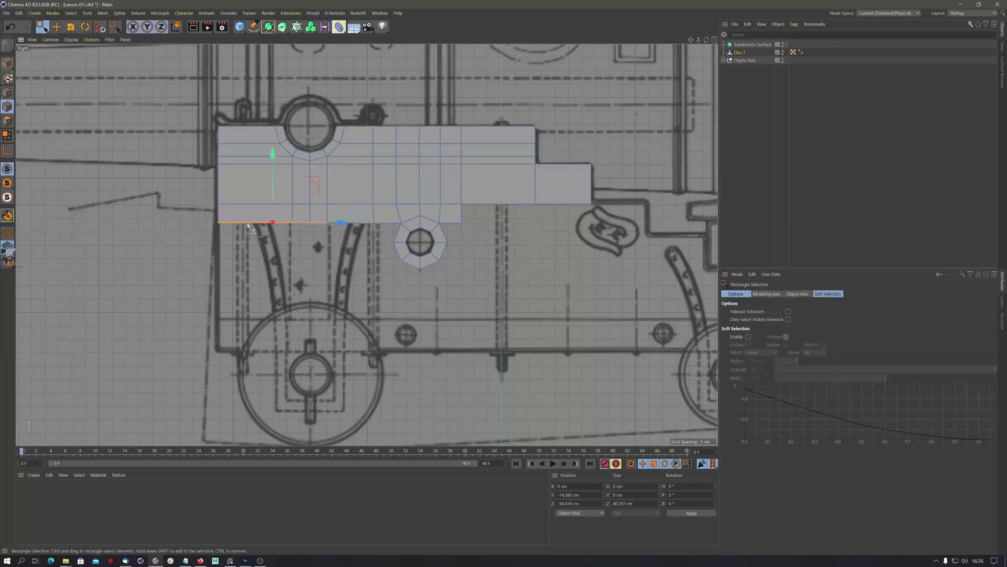
pyautogui.moveTo(204, 213); pyautogui.dragTo(395, 234)
pyautogui.press('Return')
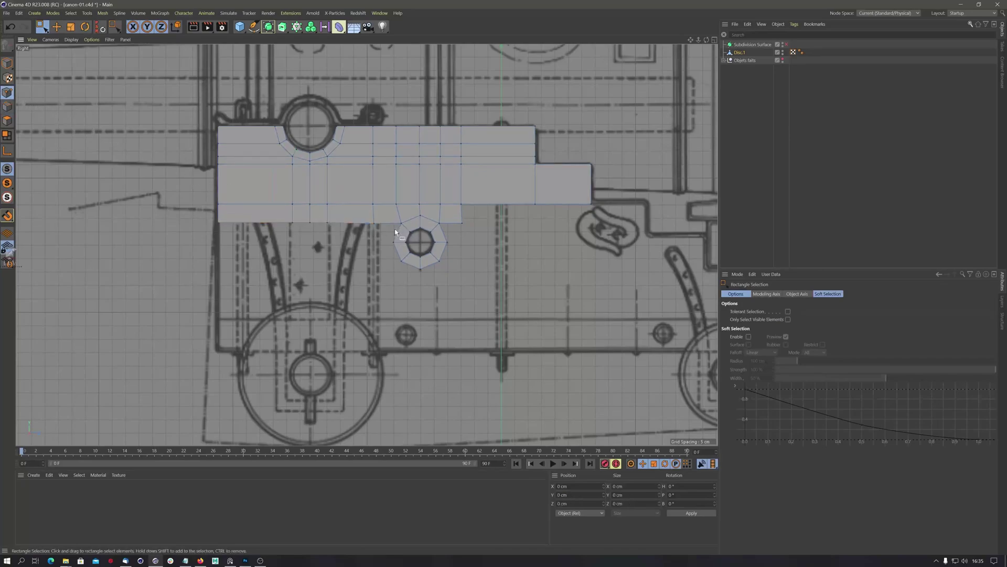
pyautogui.moveTo(396, 232); pyautogui.dragTo(198, 205)
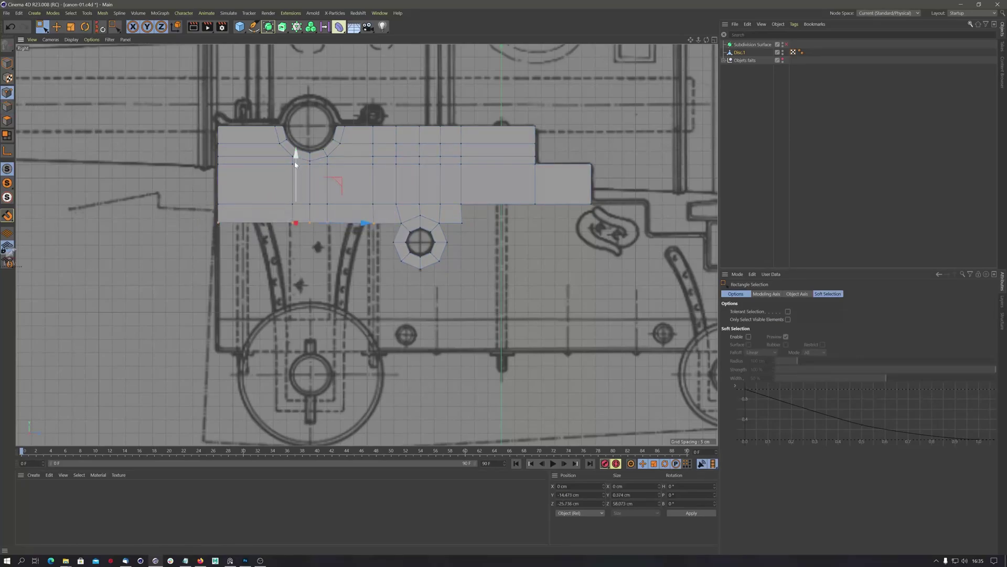
pyautogui.press('t')
pyautogui.moveTo(296, 153); pyautogui.dragTo(303, 259)
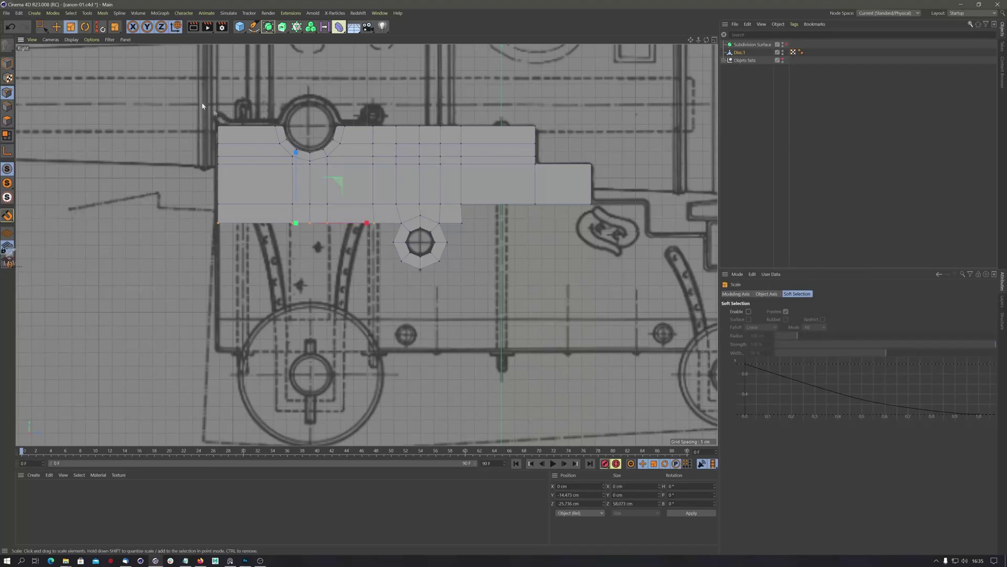
# Extrude the flattened lower edges left of the hole down in four rows, about 35 cm in total, to Y -49.9 cm.
pyautogui.moveTo(42, 26); pyautogui.dragTo(67, 35)
pyautogui.click(7, 107)
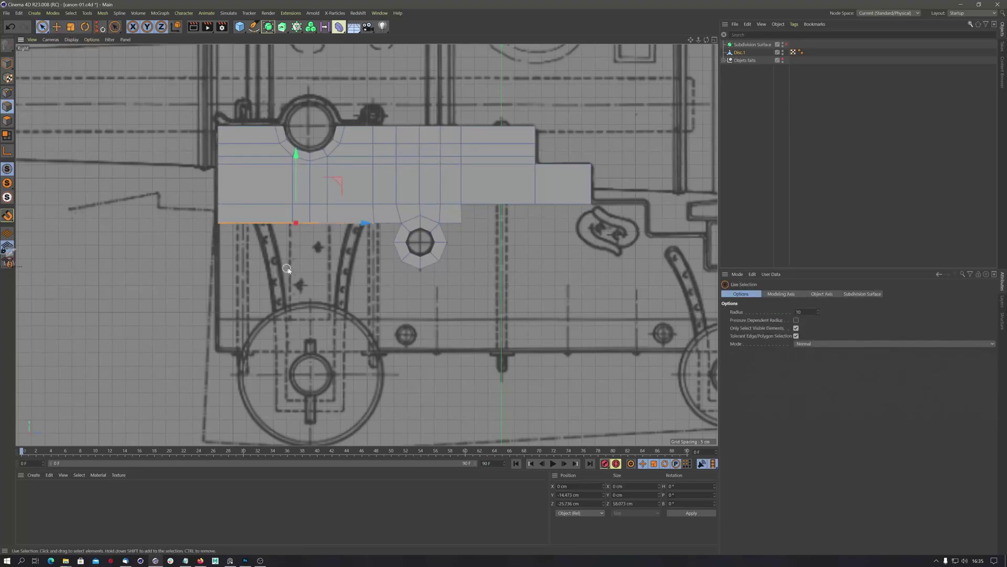
pyautogui.scroll(3, 402, 229)
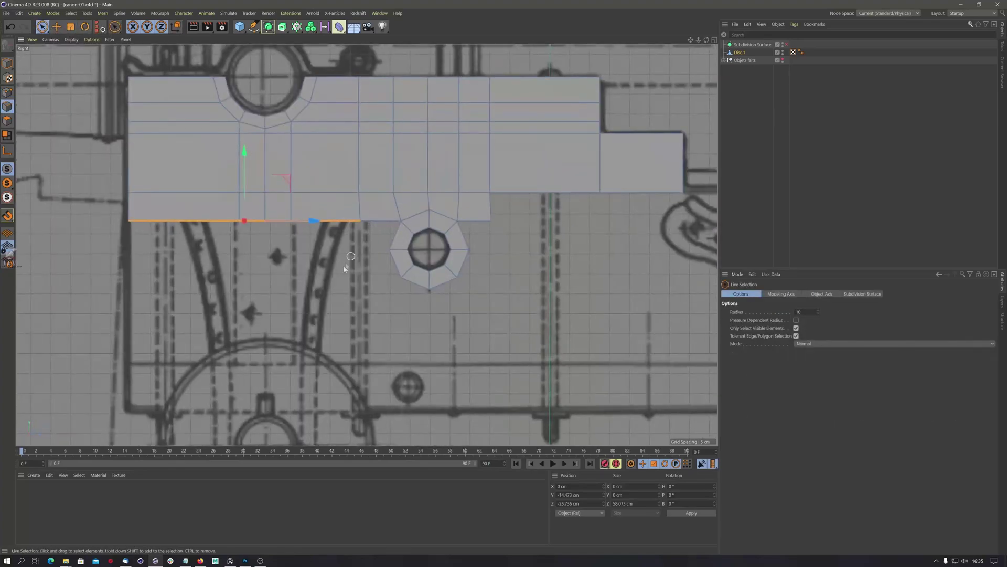
pyautogui.moveTo(243, 153); pyautogui.dragTo(243, 292)
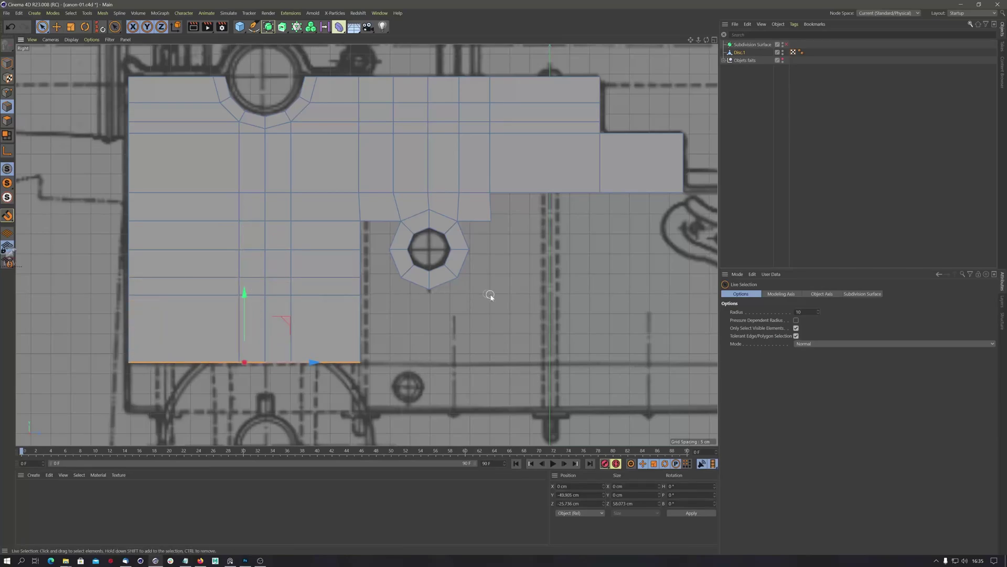
# Select the plank's lower edges right of the hole out to its right end and extrude them down in five rows to about Y -50 cm.
pyautogui.keyDown('alt'); pyautogui.moveTo(490, 292); pyautogui.dragTo(326, 270, button='middle'); pyautogui.keyUp('alt')
pyautogui.click(462, 179)
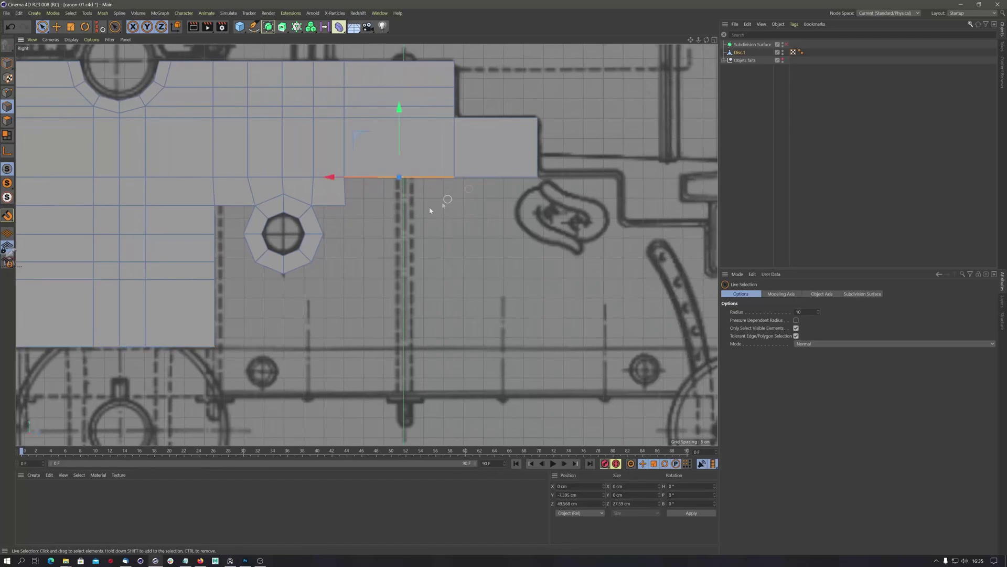
pyautogui.click(7, 92)
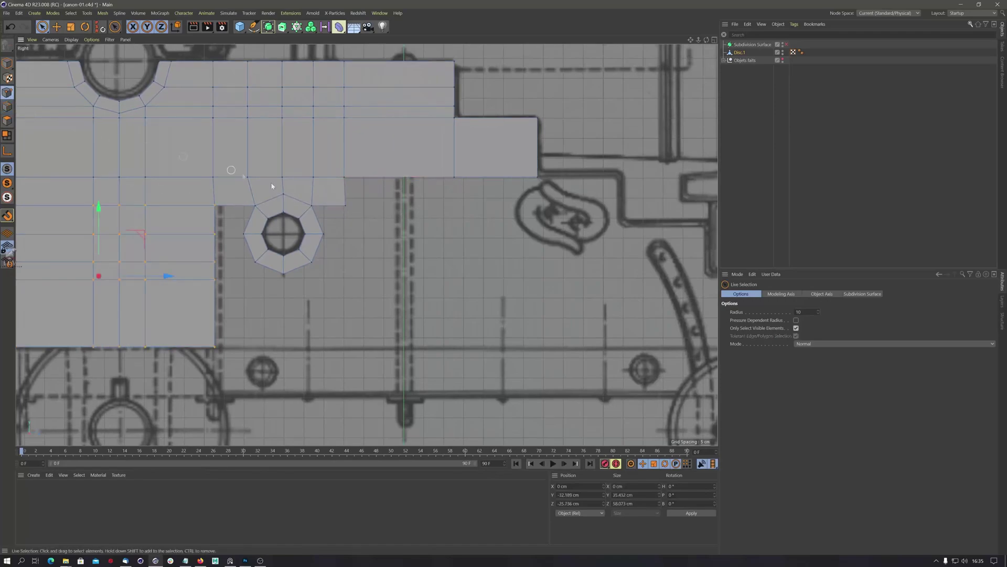
pyautogui.click(345, 205)
pyautogui.moveTo(411, 207); pyautogui.dragTo(418, 220)
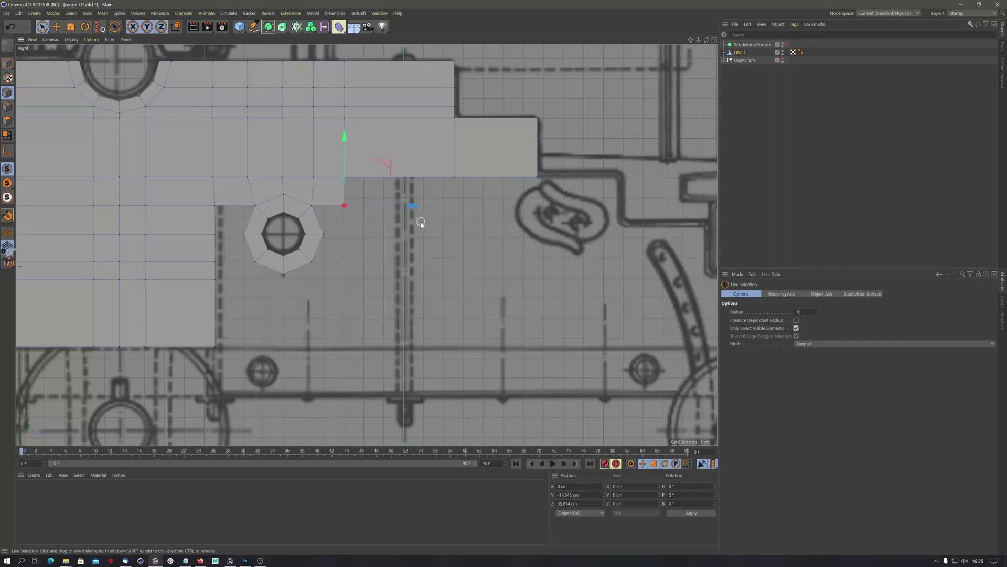
pyautogui.click(7, 107)
pyautogui.moveTo(389, 177); pyautogui.dragTo(509, 174)
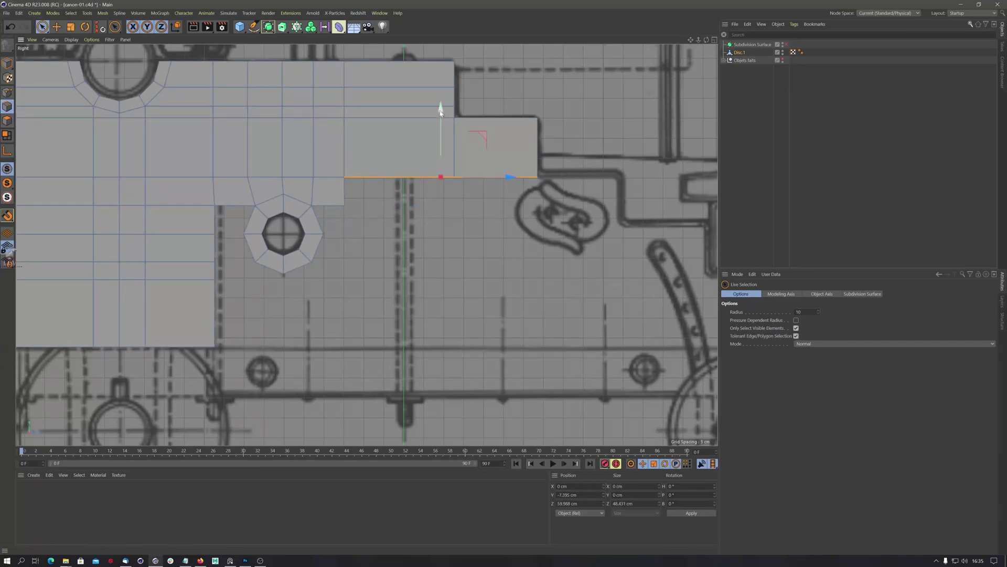
pyautogui.keyDown('ctrl'); pyautogui.moveTo(441, 109); pyautogui.dragTo(441, 279); pyautogui.keyUp('ctrl')
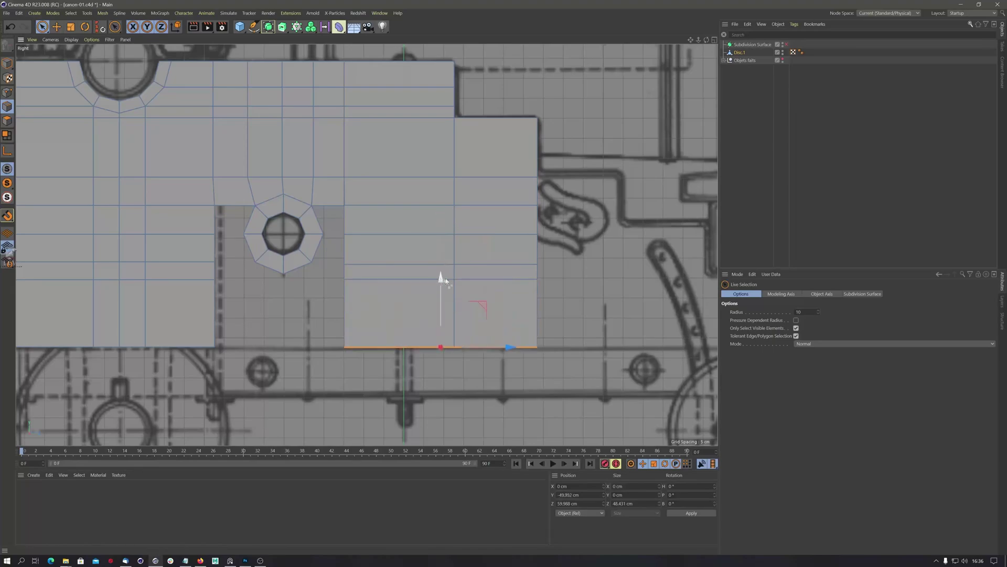
# Fill the gaps between the hole's ring and the plank on both sides with Polygon Pen edge extrusions, down to the ring's lower diagonal points.
pyautogui.scroll(3, 315, 219)
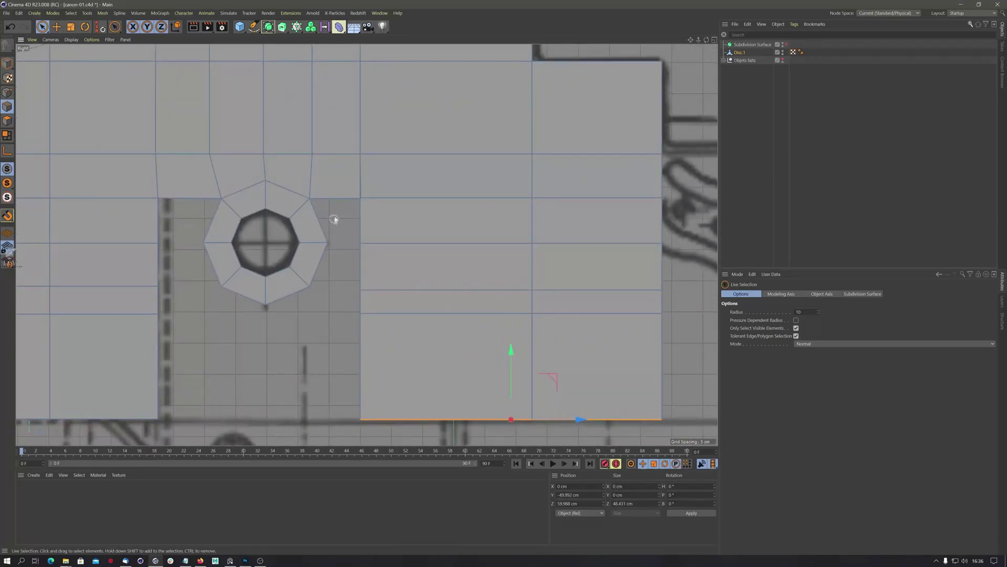
pyautogui.rightClick(369, 140)
pyautogui.click(373, 143)
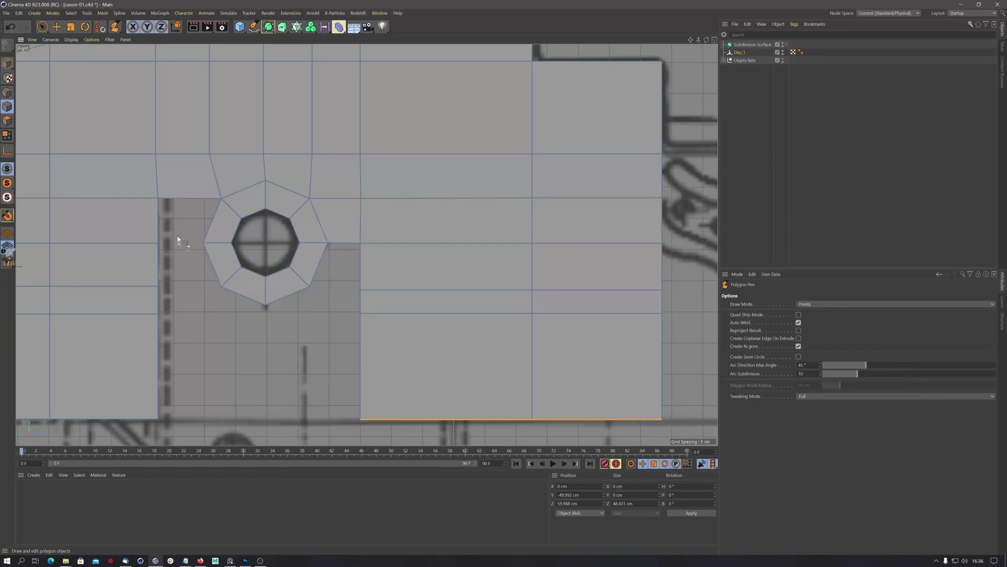
pyautogui.keyDown('ctrl'); pyautogui.moveTo(160, 229); pyautogui.dragTo(220, 228); pyautogui.keyUp('ctrl')
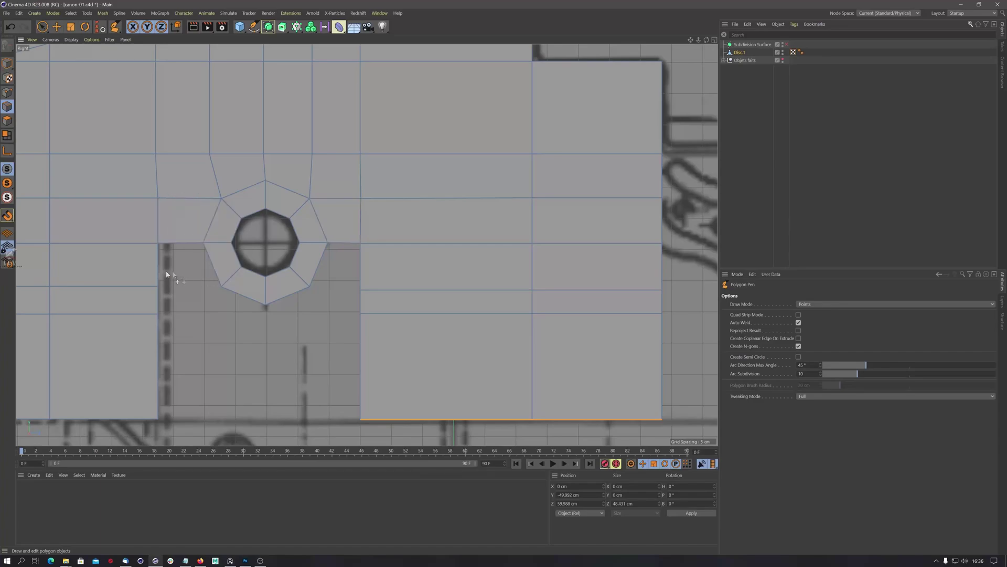
pyautogui.keyDown('ctrl'); pyautogui.moveTo(163, 271); pyautogui.dragTo(190, 270); pyautogui.keyUp('ctrl')
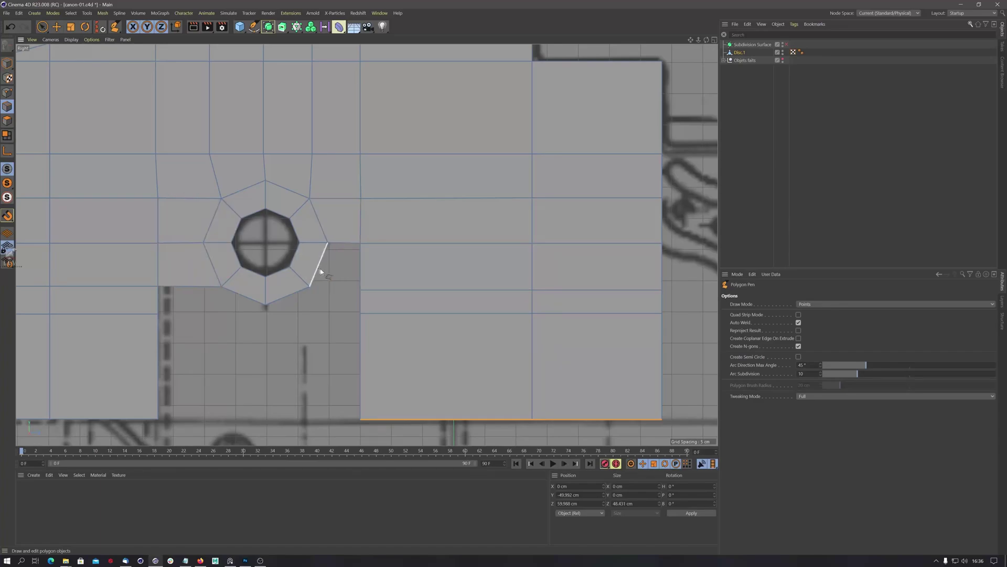
pyautogui.keyDown('ctrl'); pyautogui.moveTo(321, 271); pyautogui.dragTo(362, 278); pyautogui.keyUp('ctrl')
# Extrude the ring's bottom edges out to the plank on both sides and fill the space below the hole down to the plank's lower edge.
pyautogui.keyDown('ctrl'); pyautogui.moveTo(288, 299); pyautogui.dragTo(364, 310); pyautogui.keyUp('ctrl')
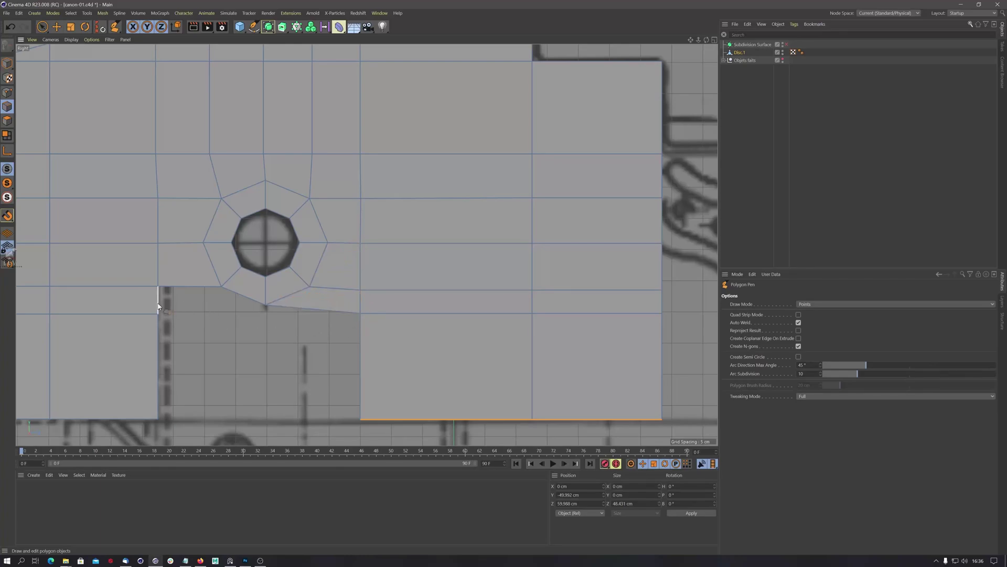
pyautogui.keyDown('ctrl'); pyautogui.moveTo(158, 306); pyautogui.dragTo(263, 306); pyautogui.keyUp('ctrl')
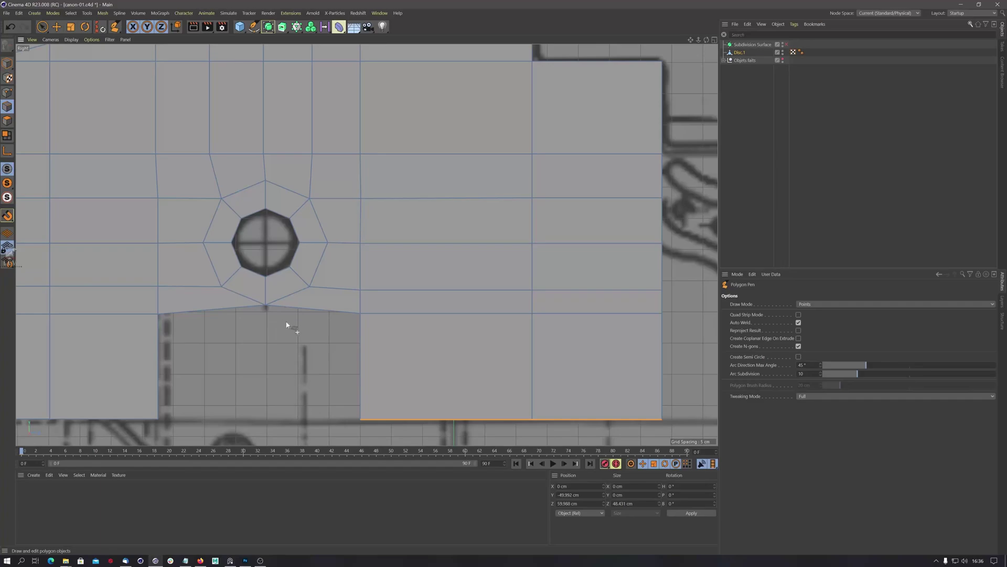
pyautogui.scroll(-2, 287, 323)
pyautogui.keyDown('alt'); pyautogui.moveTo(286, 323); pyautogui.dragTo(295, 250, button='middle'); pyautogui.keyUp('alt')
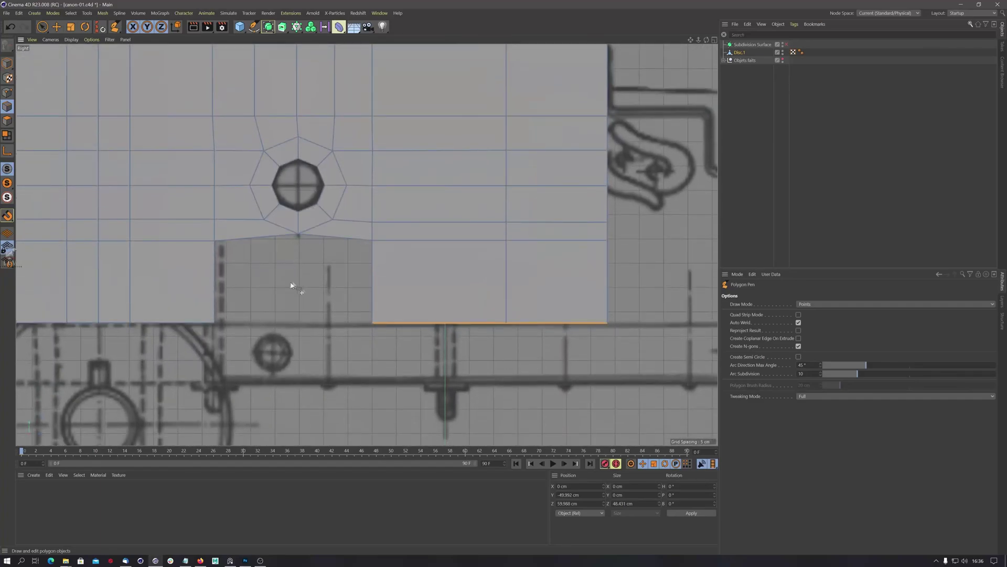
pyautogui.keyDown('ctrl'); pyautogui.moveTo(263, 237); pyautogui.dragTo(380, 303); pyautogui.keyUp('ctrl')
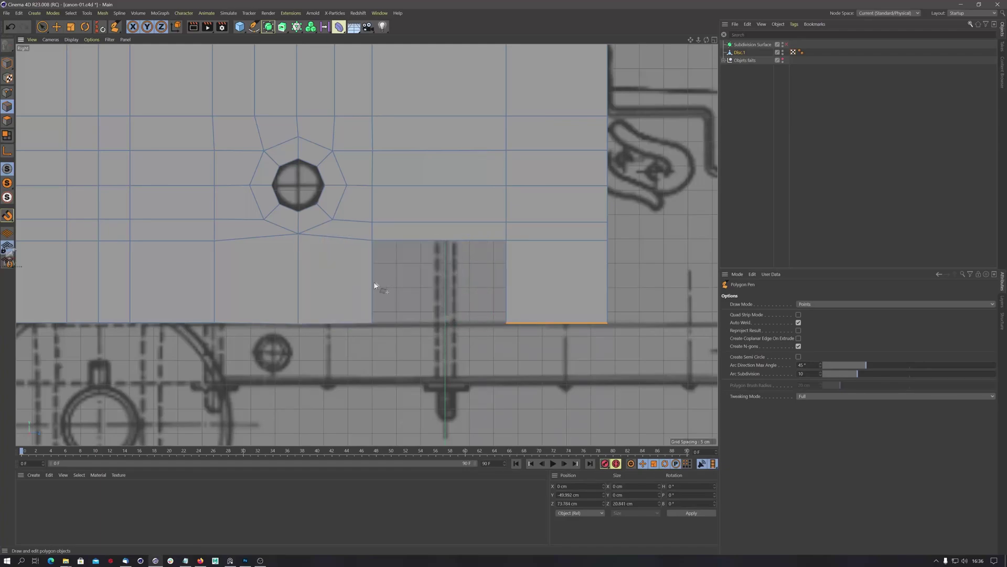
pyautogui.moveTo(375, 286); pyautogui.dragTo(507, 290)
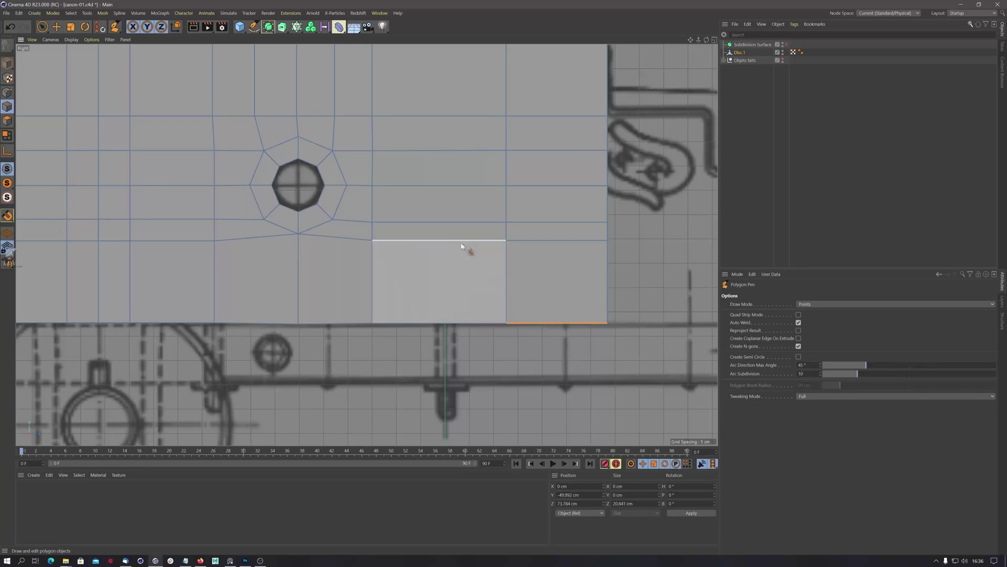
# Delete the newly filled polygons directly under the hole's ring.
pyautogui.scroll(-4, 410, 236)
pyautogui.keyDown('alt'); pyautogui.moveTo(386, 234); pyautogui.dragTo(369, 224, button='middle'); pyautogui.keyUp('alt')
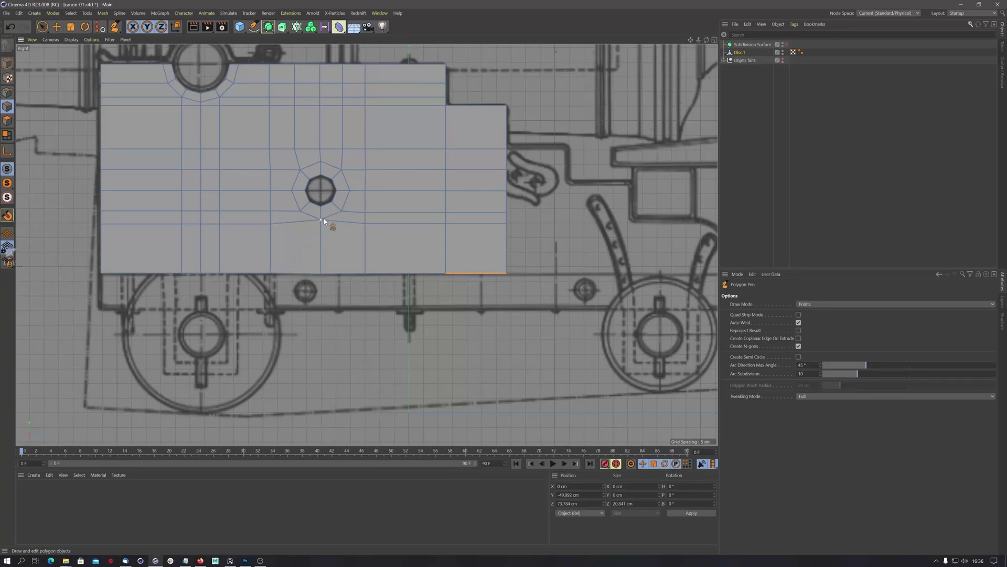
pyautogui.press('Delete')
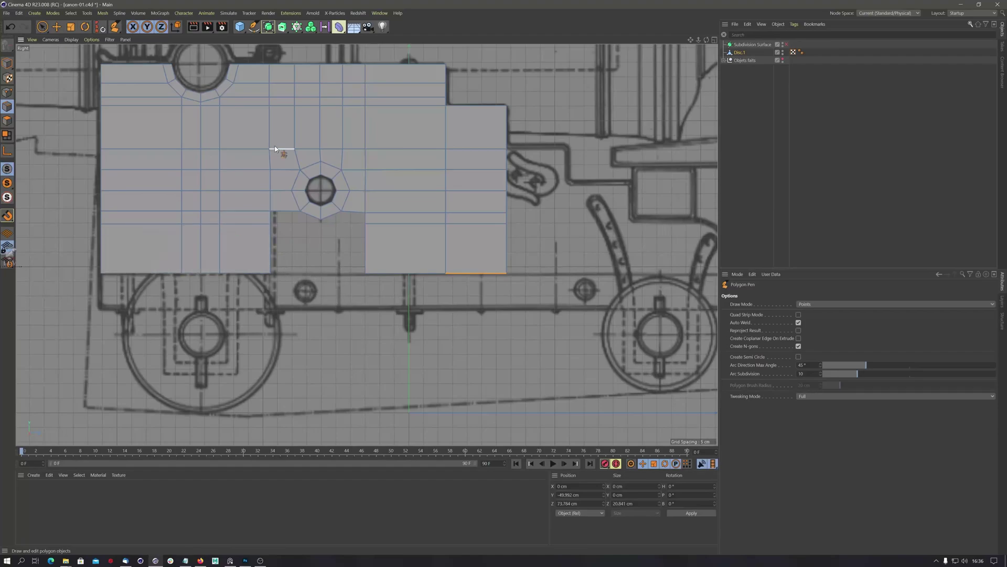
# Add a centred horizontal loop cut at 50% through the bottom row on each side of the gap under the hole.
pyautogui.press('k')
pyautogui.press('l')
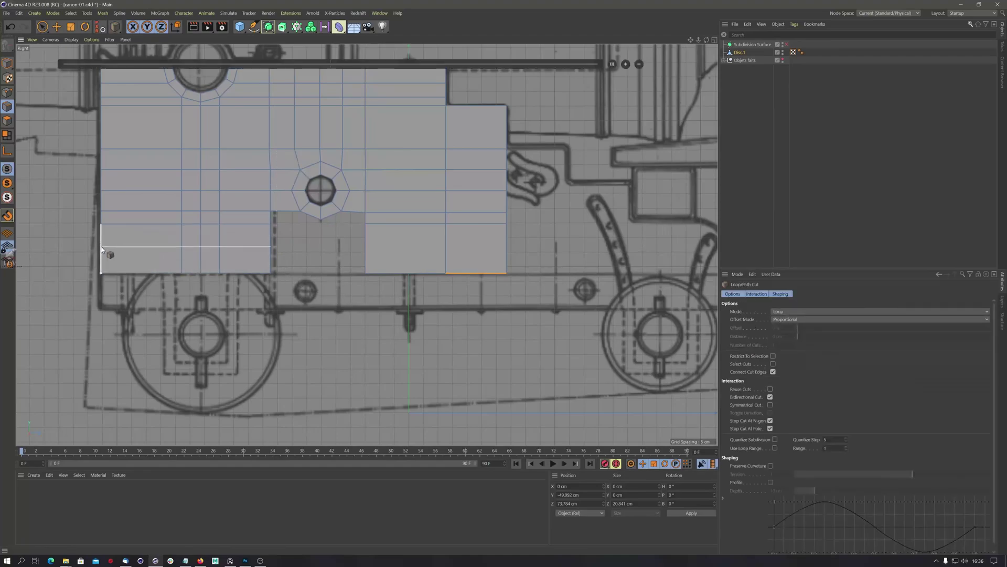
pyautogui.click(613, 65)
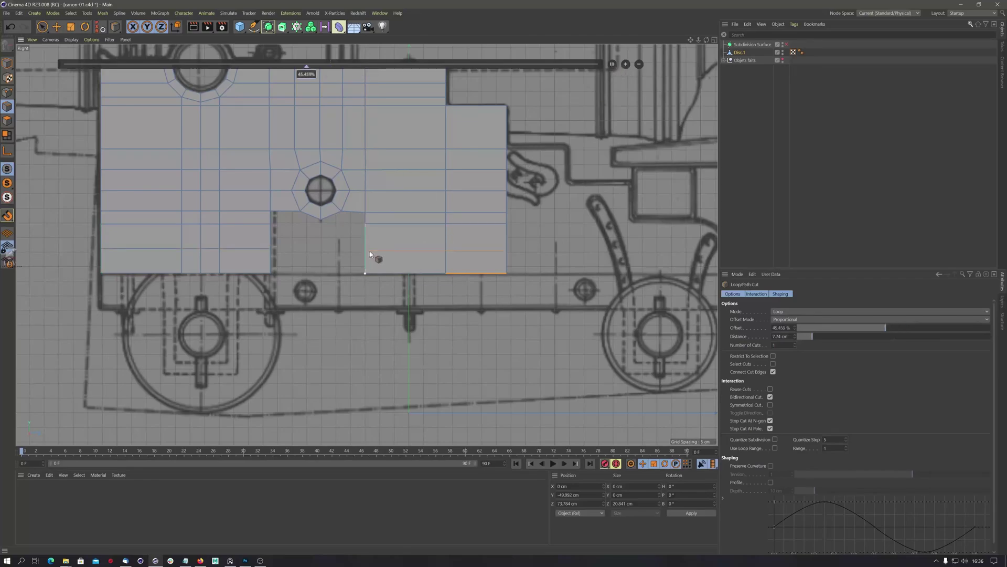
pyautogui.click(613, 64)
# Extrude the ring's two bottom edges down with the Polygon Pen and align their lower points with the plank's bottom edge.
pyautogui.scroll(3, 337, 246)
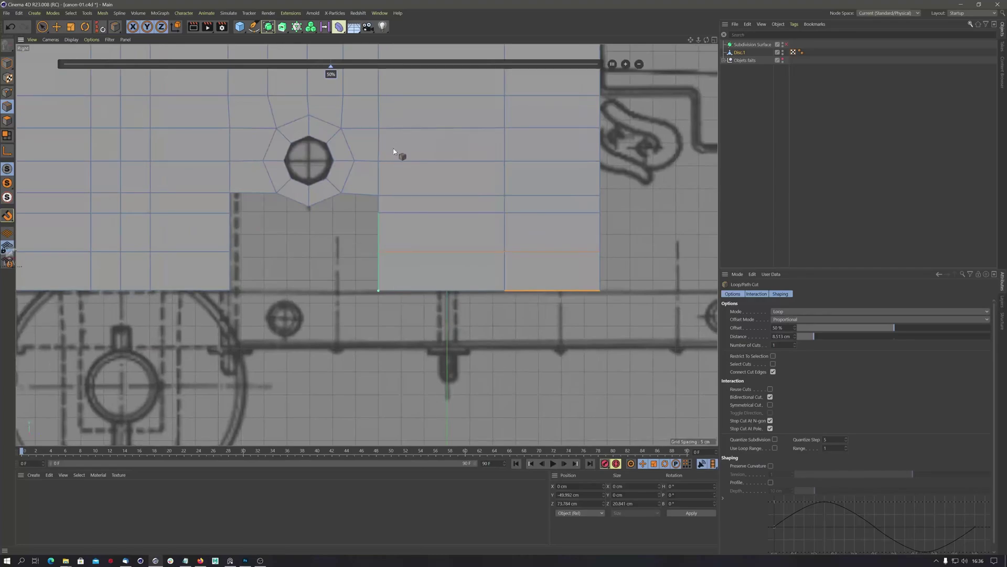
pyautogui.press('m')
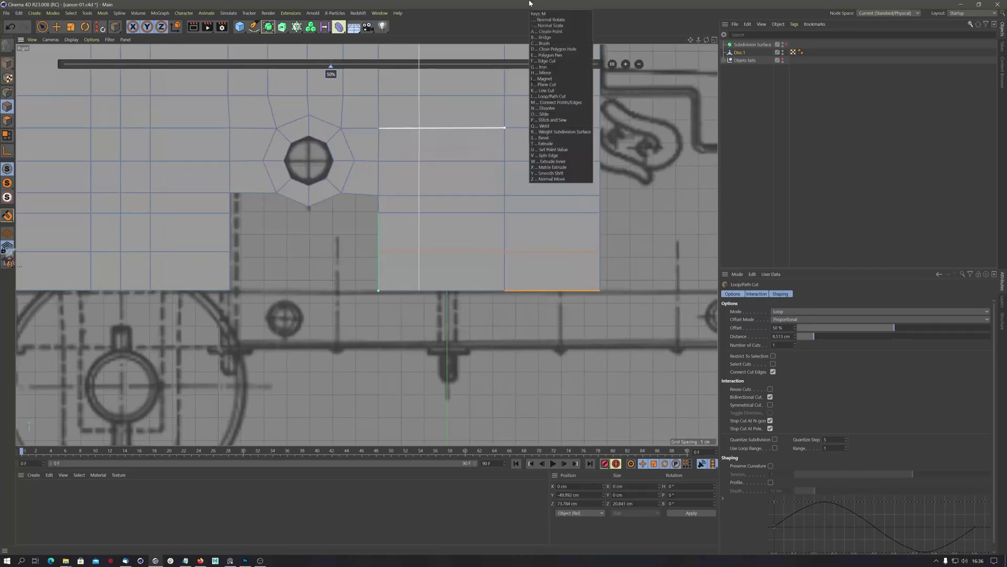
pyautogui.press('e')
pyautogui.keyDown('ctrl'); pyautogui.moveTo(292, 202); pyautogui.dragTo(292, 302); pyautogui.keyUp('ctrl')
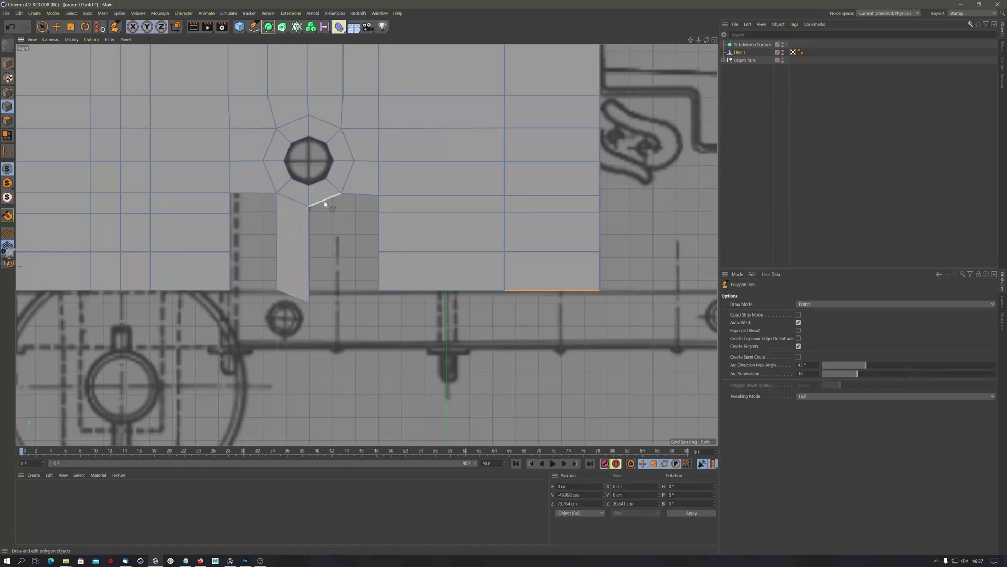
pyautogui.keyDown('ctrl'); pyautogui.moveTo(324, 200); pyautogui.dragTo(322, 299); pyautogui.keyUp('ctrl')
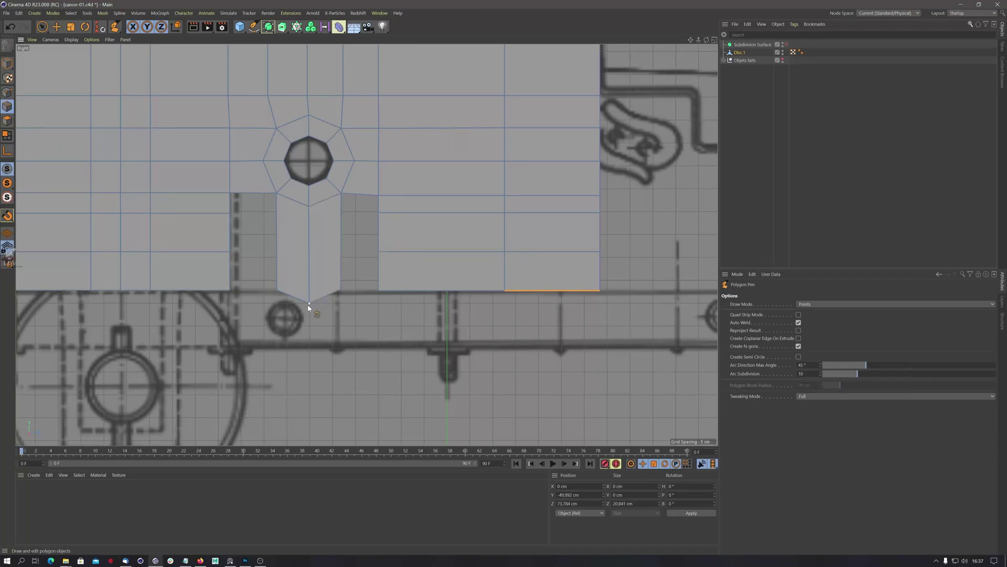
pyautogui.rightClick(312, 213)
pyautogui.press('Escape')
pyautogui.moveTo(309, 304); pyautogui.dragTo(311, 297)
pyautogui.moveTo(281, 291); pyautogui.dragTo(278, 293)
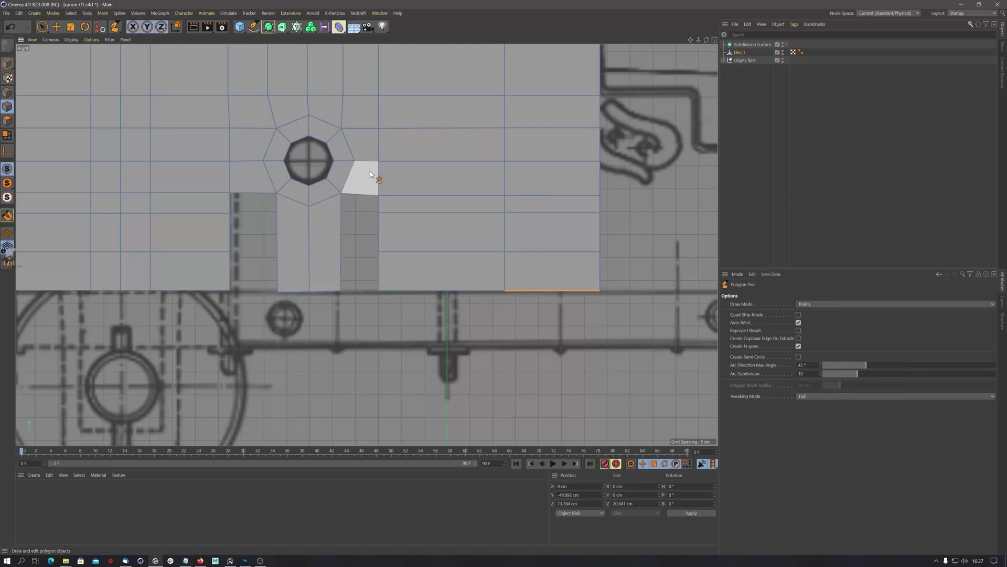
# Make two horizontal Line Cuts across the strips under the hole, aligned with the neighbouring rows on both sides.
pyautogui.press('m')
pyautogui.press('l')
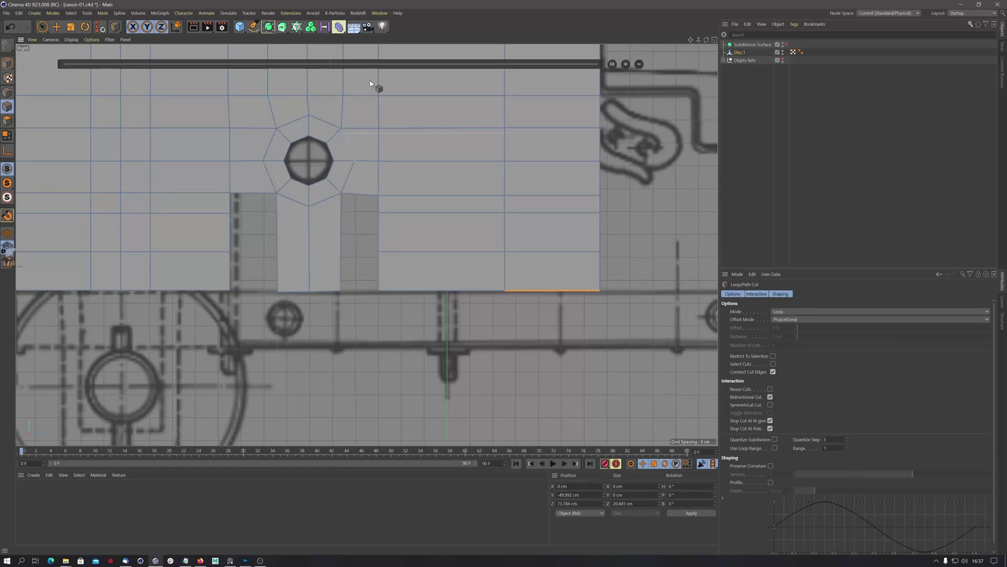
pyautogui.press('m')
pyautogui.press('k')
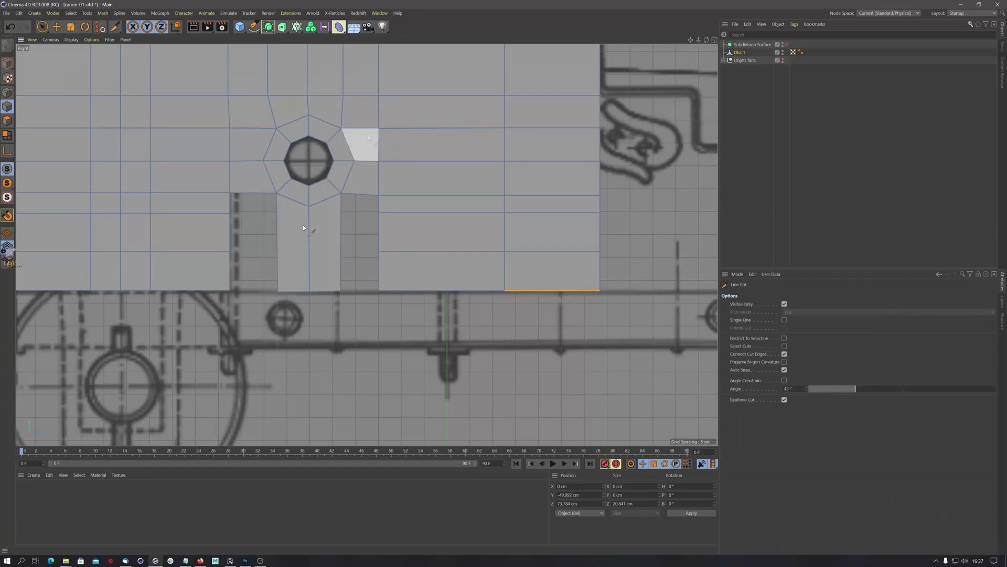
pyautogui.moveTo(367, 219)
pyautogui.mouseDown()
pyautogui.moveTo(392, 215)
pyautogui.moveTo(380, 215)
pyautogui.mouseUp()
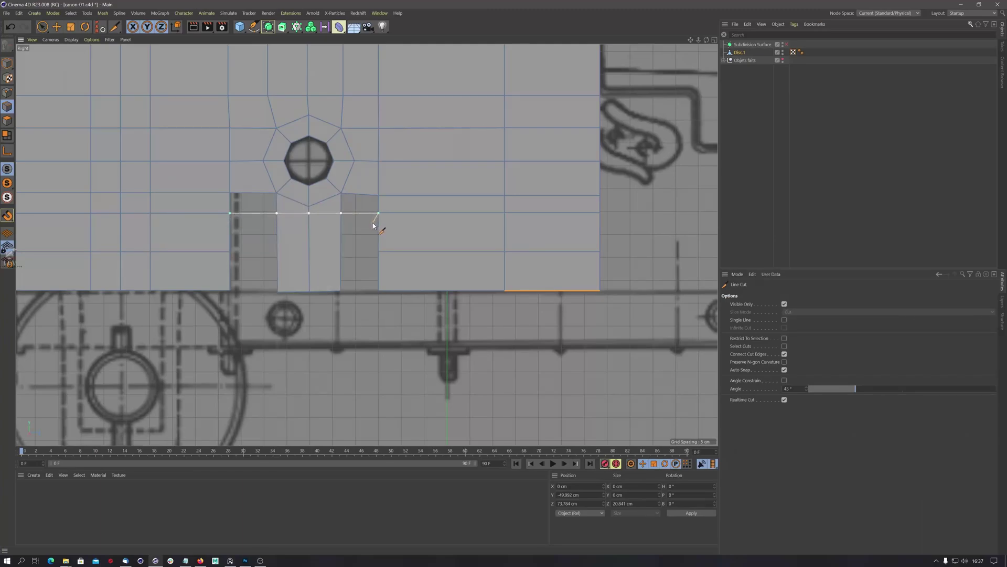
pyautogui.press('Escape')
pyautogui.moveTo(271, 254); pyautogui.dragTo(379, 254)
pyautogui.press('Escape')
# Fill the openings on both sides of the strips under the hole, row by row, with Polygon Pen edge extrusions.
pyautogui.rightClick(339, 231)
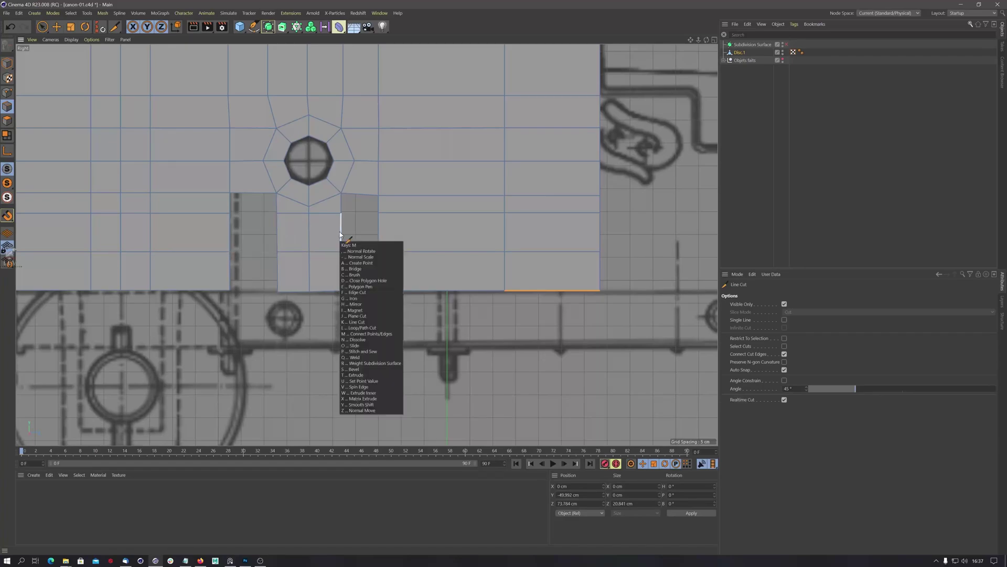
pyautogui.click(357, 257)
pyautogui.moveTo(227, 207); pyautogui.dragTo(279, 205)
pyautogui.moveTo(347, 204); pyautogui.dragTo(357, 203)
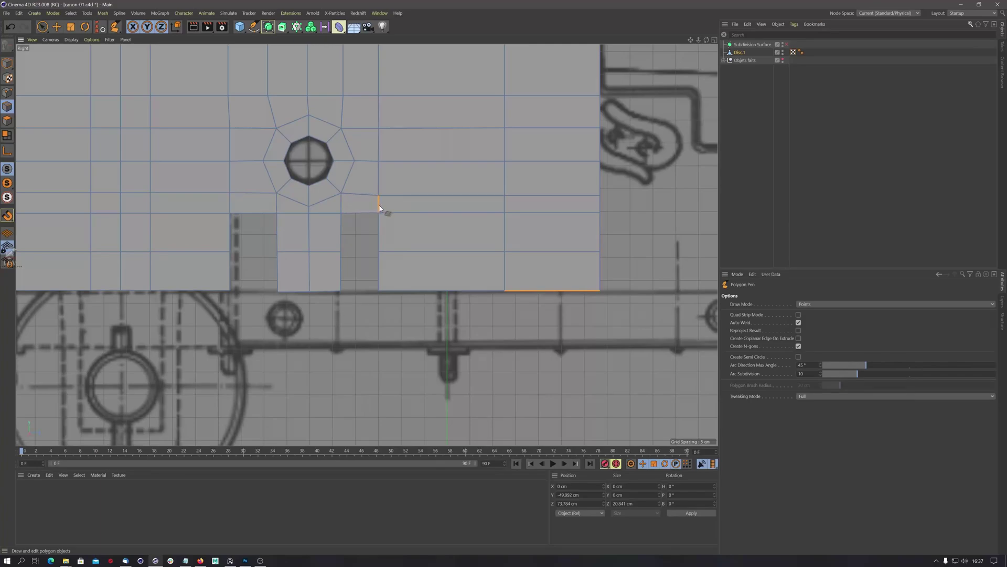
pyautogui.moveTo(231, 245); pyautogui.dragTo(278, 244)
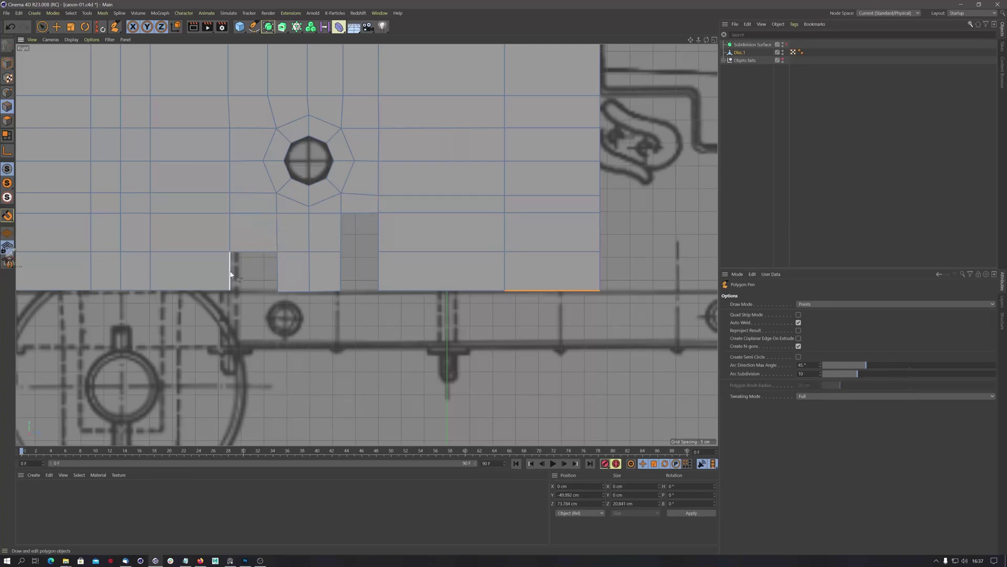
pyautogui.moveTo(229, 270); pyautogui.dragTo(276, 279)
pyautogui.moveTo(341, 270); pyautogui.dragTo(385, 276)
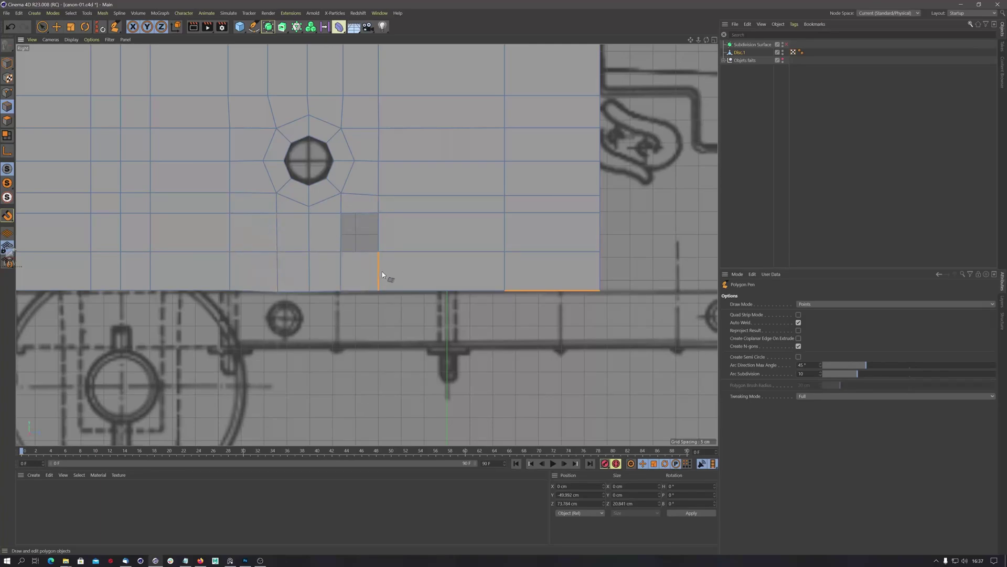
pyautogui.moveTo(340, 228); pyautogui.dragTo(380, 234)
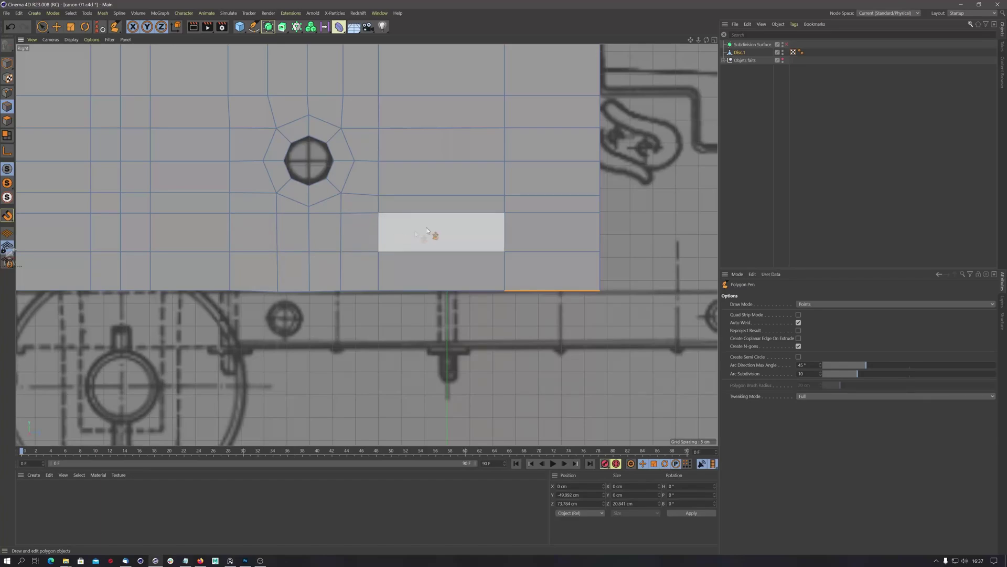
# Select the plank's right end edges below its top row with Rectangle Selection and extrude them about 21 cm outward to Z 105 cm.
pyautogui.scroll(-3, 441, 210)
pyautogui.keyDown('alt'); pyautogui.moveTo(444, 202); pyautogui.dragTo(297, 232, button='middle'); pyautogui.keyUp('alt')
pyautogui.scroll(3, 343, 231)
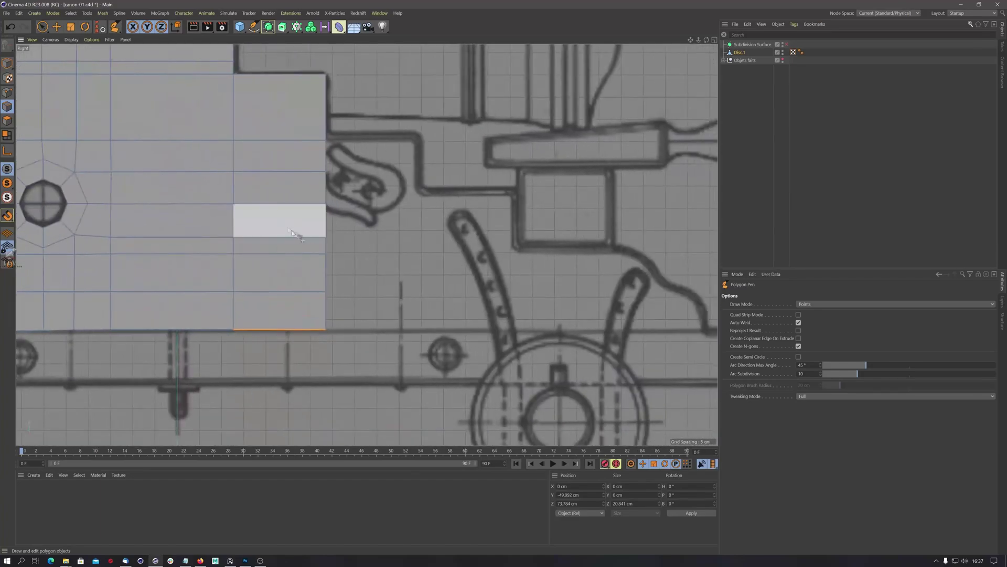
pyautogui.moveTo(42, 27); pyautogui.dragTo(58, 55)
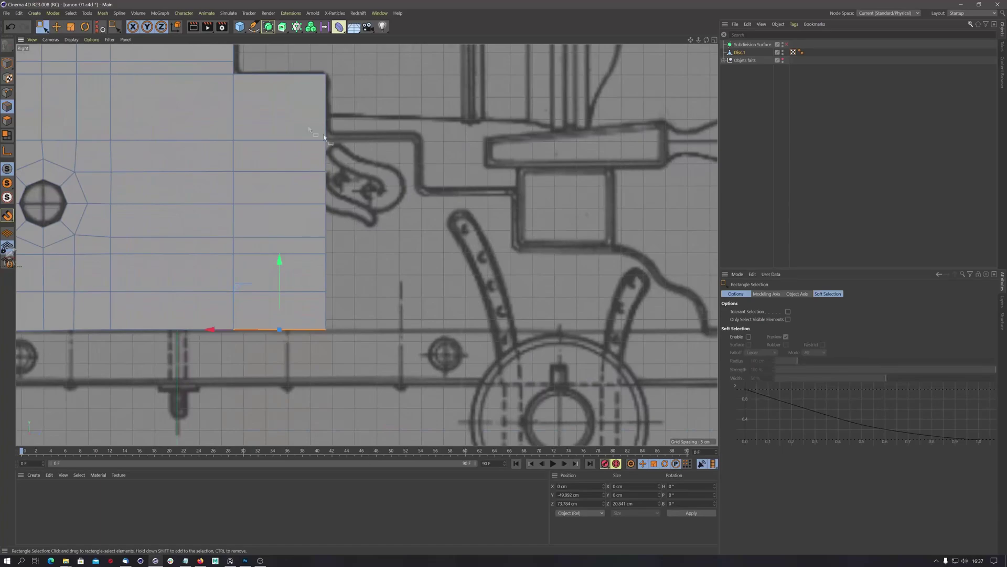
pyautogui.moveTo(338, 185); pyautogui.dragTo(371, 386)
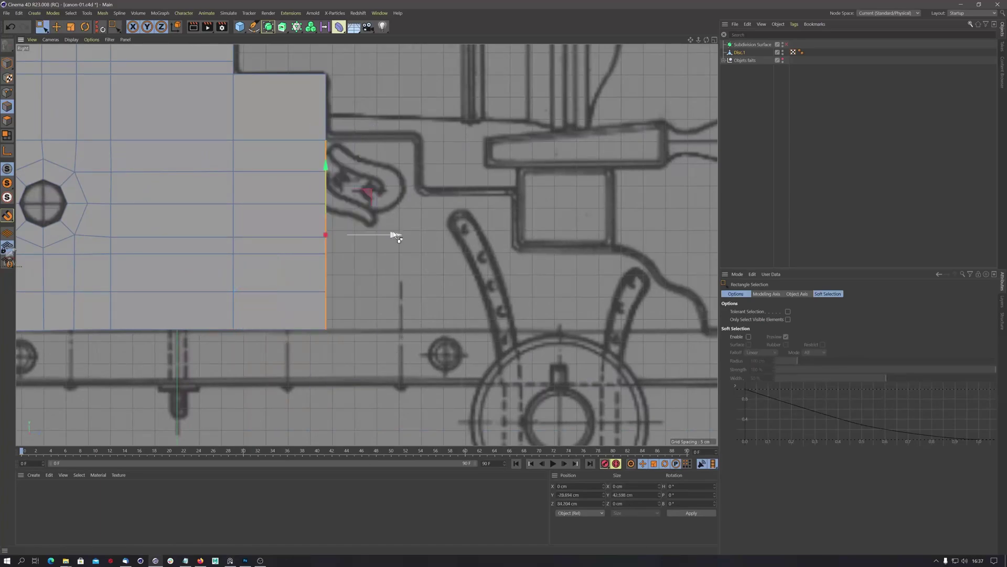
pyautogui.keyDown('ctrl'); pyautogui.moveTo(395, 234); pyautogui.dragTo(482, 240); pyautogui.keyUp('ctrl')
pyautogui.scroll(2, 415, 236)
pyautogui.scroll(2, 356, 210)
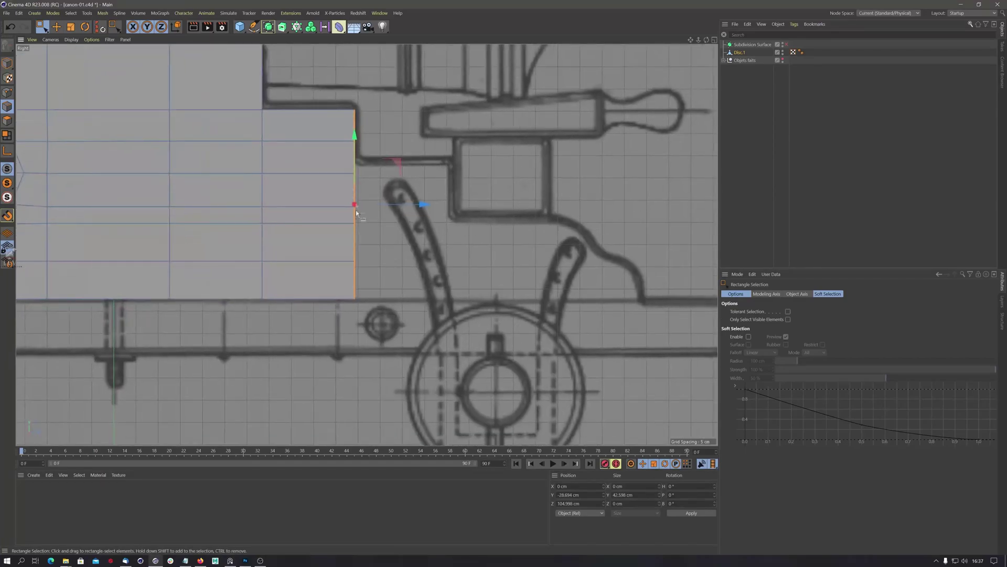
# Raise the point on the plank's end edge at the next step down about 2 cm to the blueprint's step line.
pyautogui.click(315, 166)
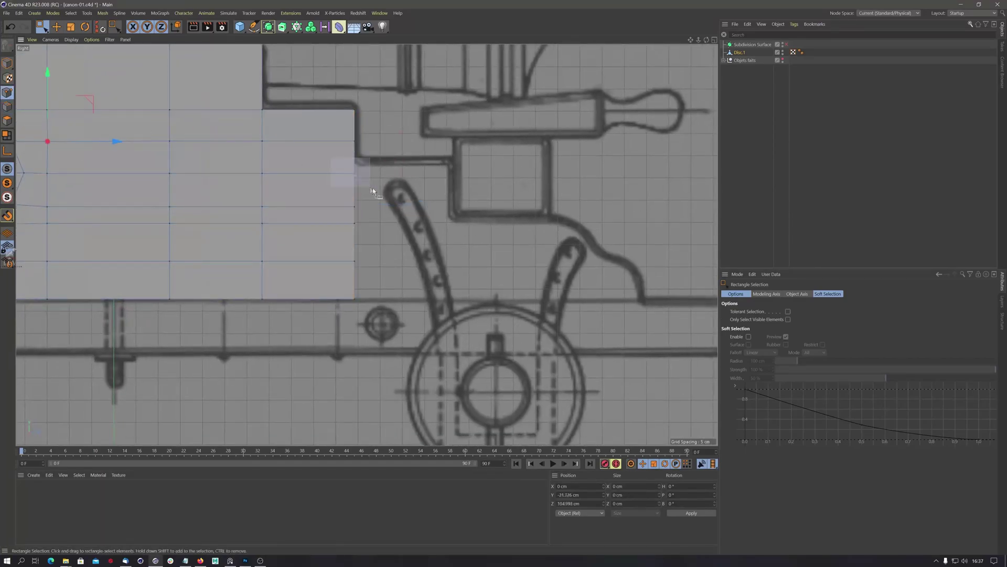
pyautogui.moveTo(372, 188); pyautogui.dragTo(372, 188)
pyautogui.moveTo(356, 103); pyautogui.dragTo(357, 93)
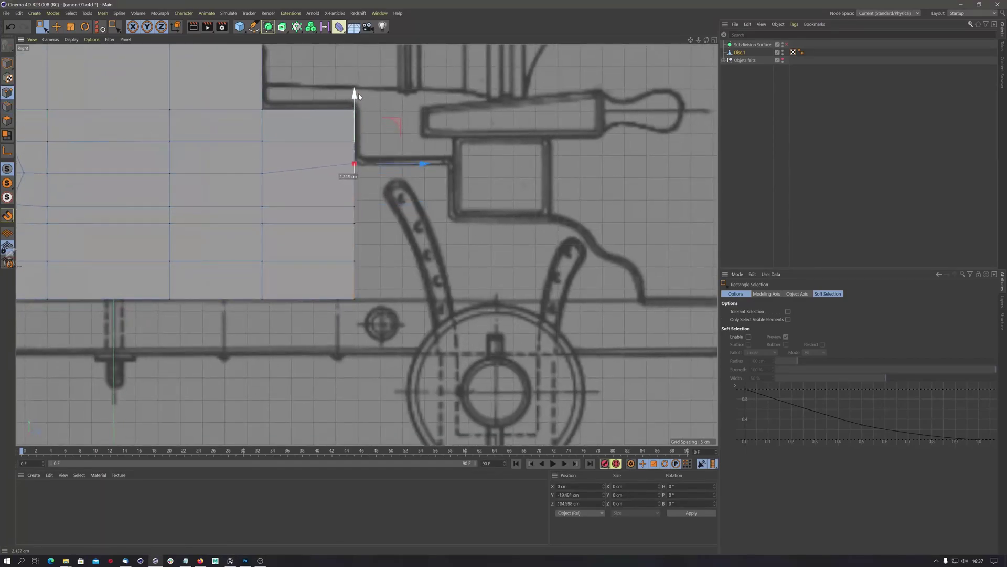
# Extrude the end edges below that point about 21.6 cm outward to Z 126.6 cm and raise the new top edge to the blueprint line.
pyautogui.click(7, 107)
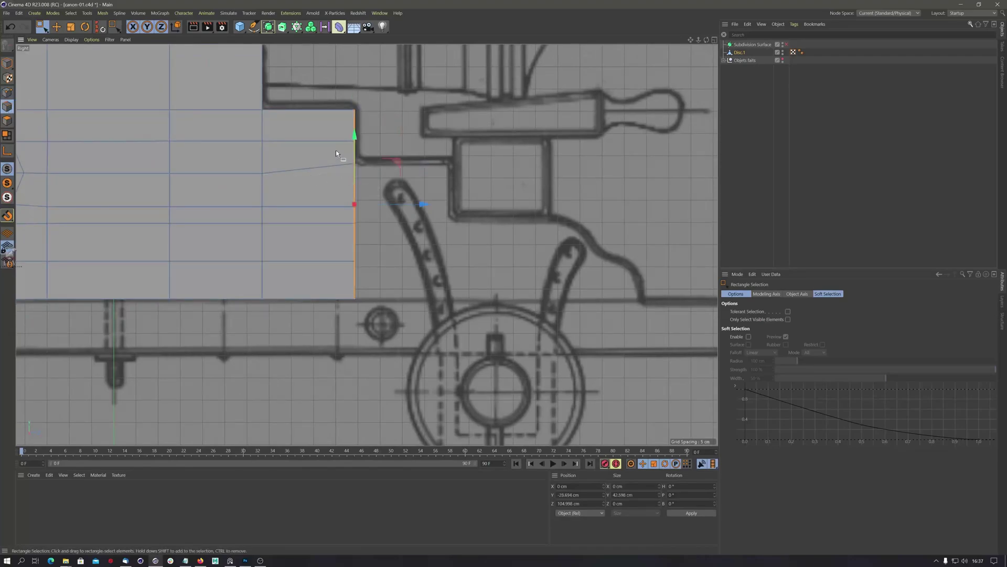
pyautogui.moveTo(338, 153); pyautogui.dragTo(404, 315)
pyautogui.keyDown('ctrl'); pyautogui.moveTo(420, 231); pyautogui.dragTo(518, 243); pyautogui.keyUp('ctrl')
pyautogui.moveTo(342, 155); pyautogui.dragTo(451, 171)
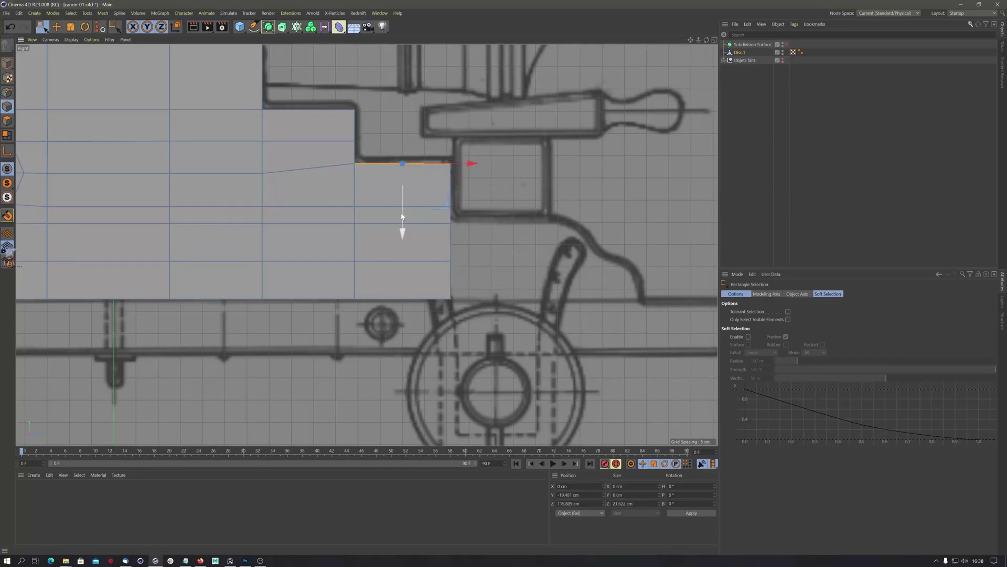
pyautogui.moveTo(402, 216); pyautogui.dragTo(472, 315)
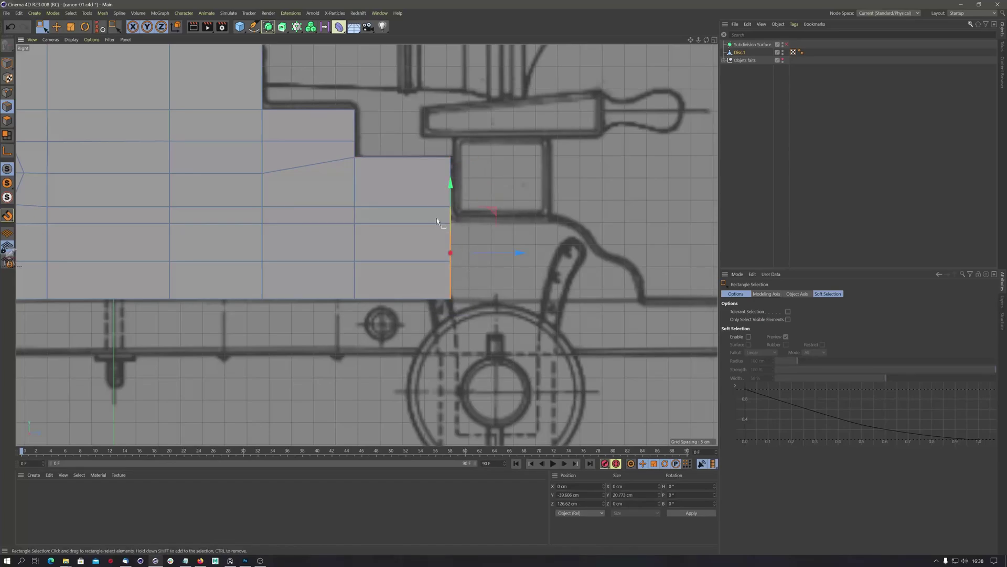
# Extrude the two lowest end edges to Z 152.3 cm, and twice more to Z 160.6 cm along the blueprint's curved tail.
pyautogui.moveTo(433, 217); pyautogui.dragTo(488, 315)
pyautogui.moveTo(525, 267); pyautogui.dragTo(630, 269)
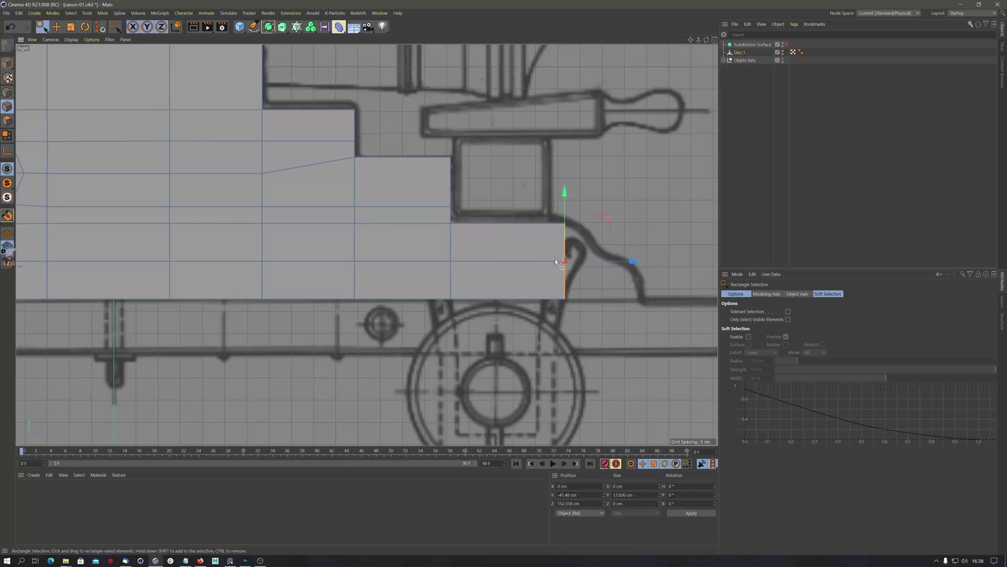
pyautogui.moveTo(556, 261); pyautogui.dragTo(543, 211, button='middle')
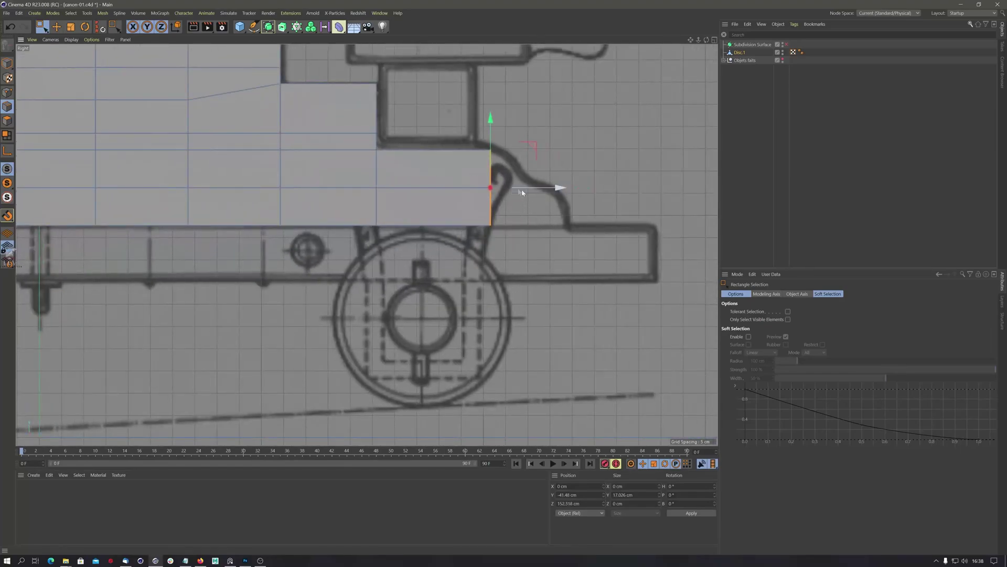
pyautogui.scroll(2, 516, 151)
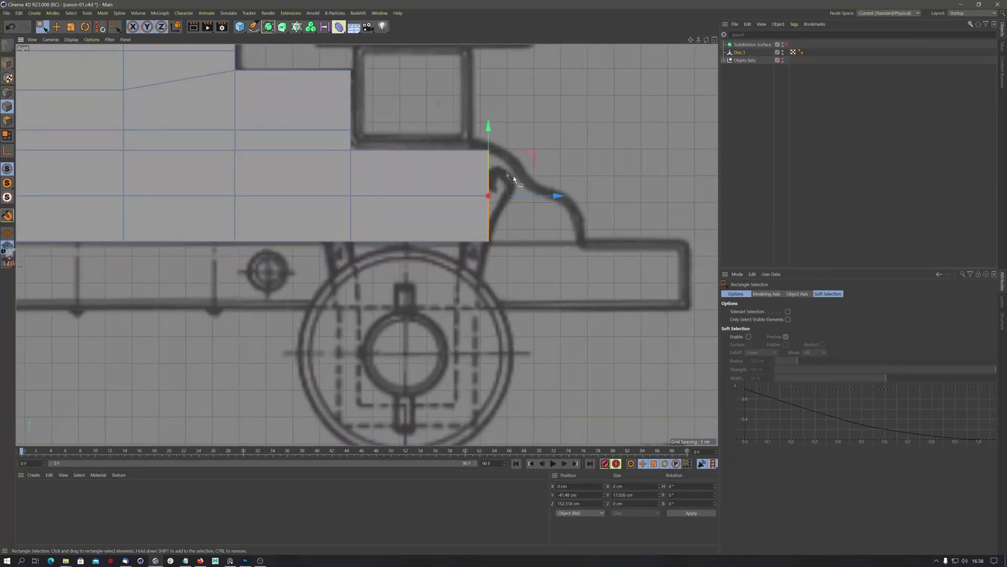
pyautogui.moveTo(557, 196); pyautogui.dragTo(598, 199)
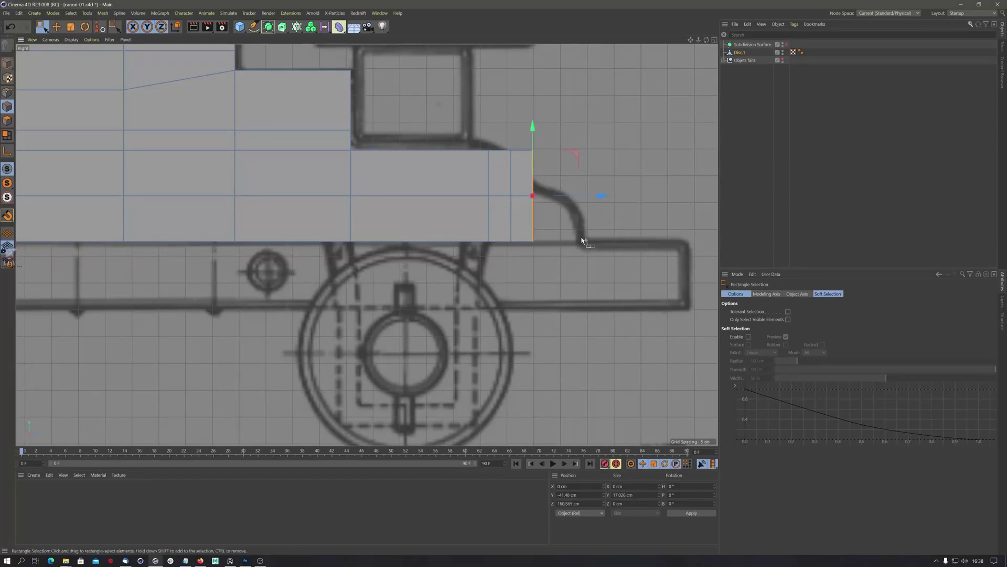
# Lower the top and middle points of the plank's end edge so the slope follows the blueprint's curve.
pyautogui.keyDown('alt'); pyautogui.moveTo(541, 183); pyautogui.dragTo(432, 185, button='middle'); pyautogui.keyUp('alt')
pyautogui.click(7, 93)
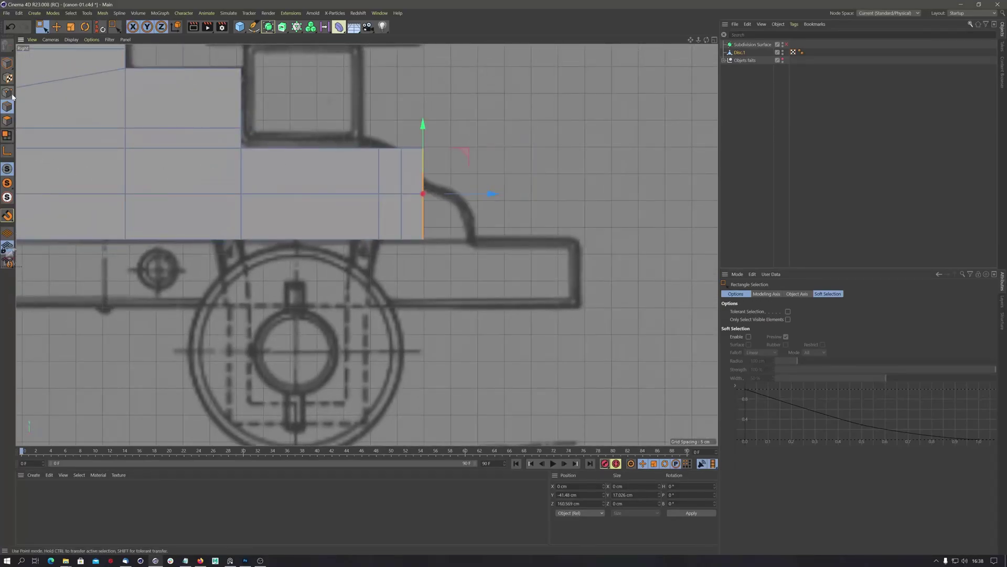
pyautogui.moveTo(414, 125); pyautogui.dragTo(434, 174)
pyautogui.moveTo(426, 84); pyautogui.dragTo(424, 140)
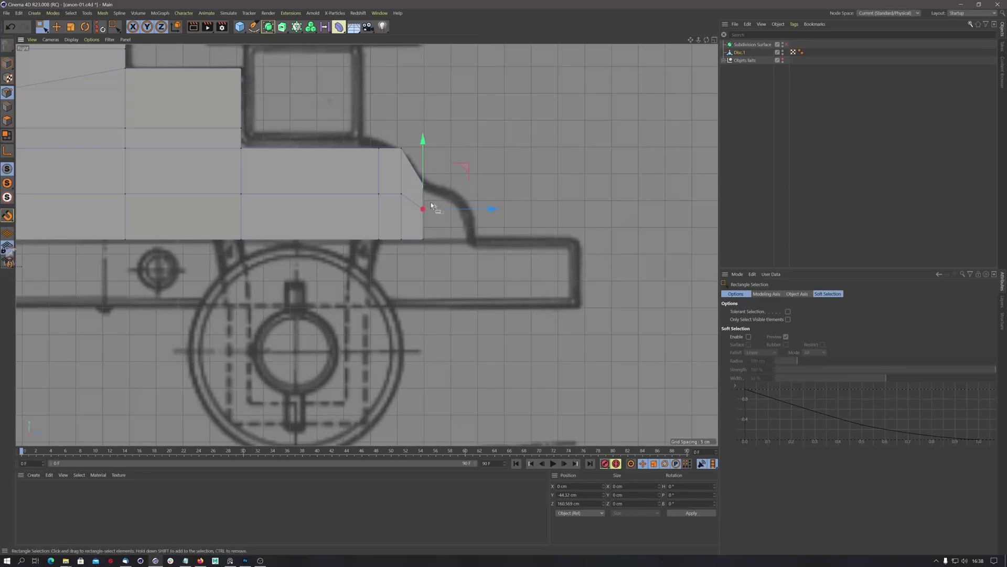
# Extrude the two end edges about 9 cm to Z 169.8 cm and move the new top corner point onto the curve at Z 166.4 cm.
pyautogui.press('Return')
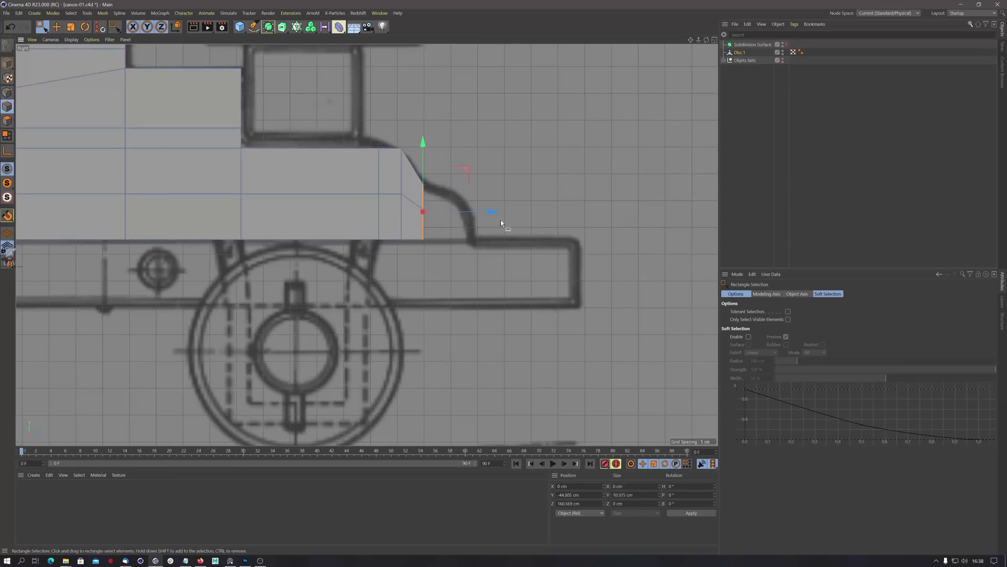
pyautogui.keyDown('ctrl'); pyautogui.moveTo(500, 219); pyautogui.dragTo(540, 215); pyautogui.keyUp('ctrl')
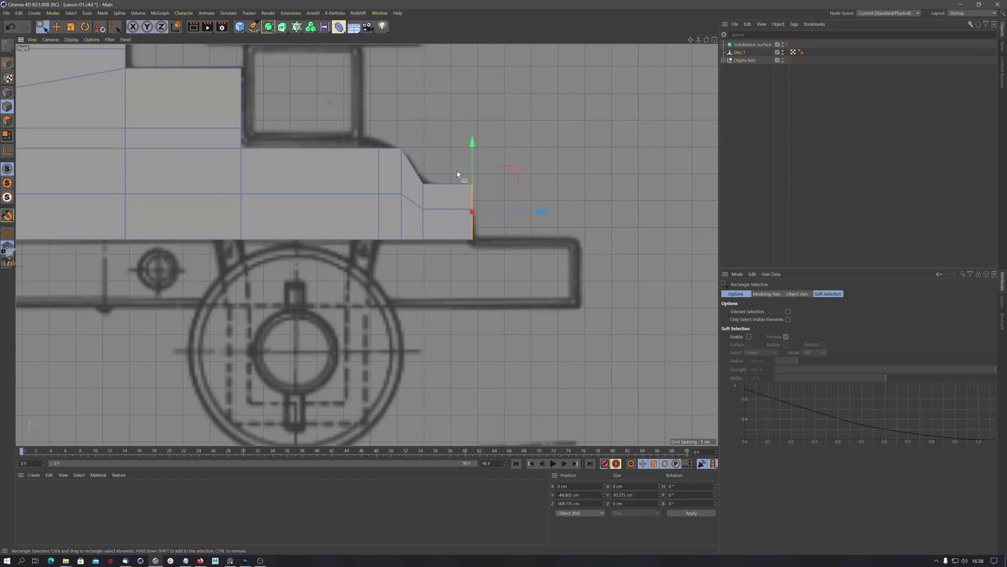
pyautogui.press('Return')
pyautogui.click(472, 184)
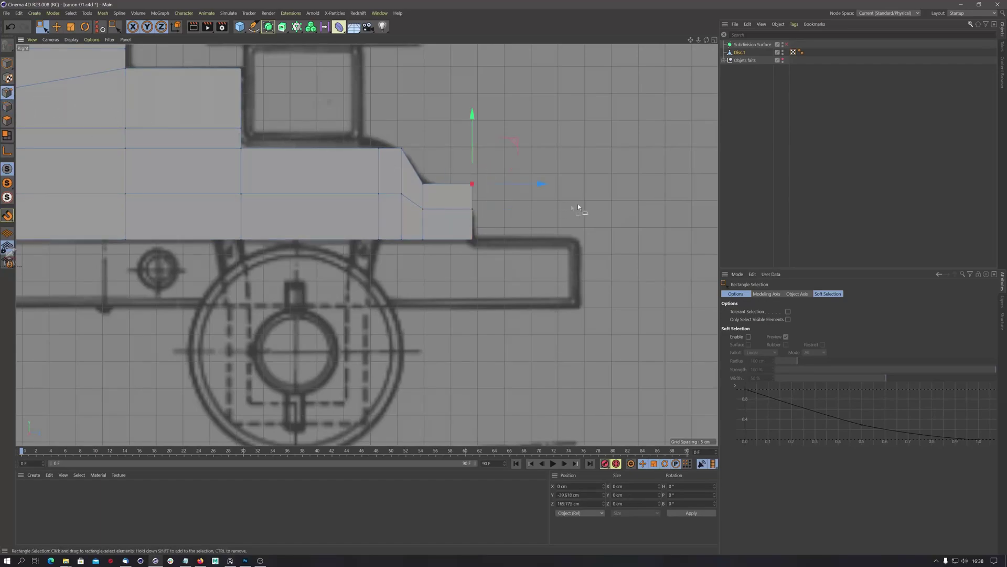
pyautogui.moveTo(519, 139); pyautogui.dragTo(498, 150)
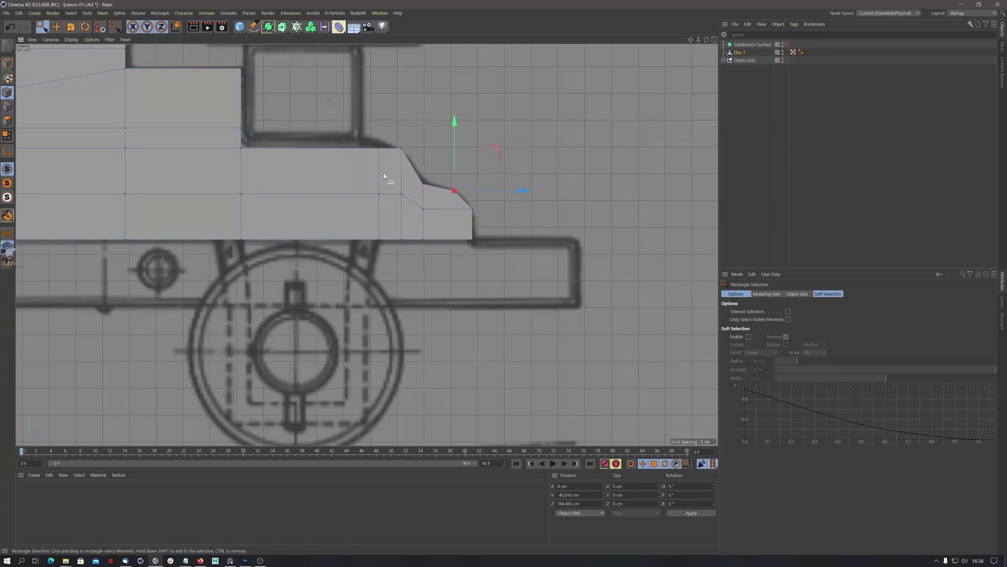
# Space out the tail's points by shifting the column before the curve inward and moving a middle-row point to Z 154 cm, Y -43 cm.
pyautogui.scroll(-5, 385, 176)
pyautogui.scroll(5, 530, 204)
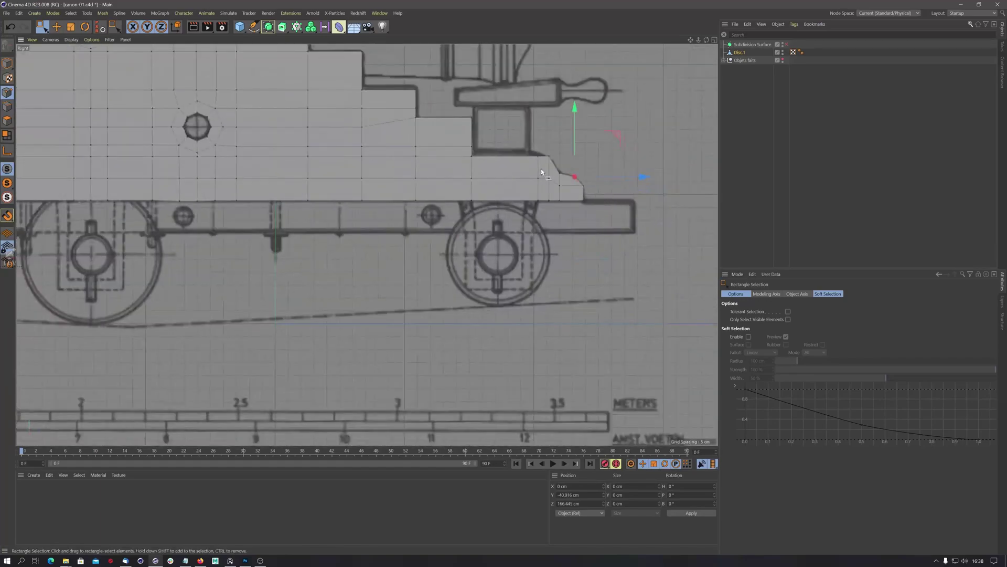
pyautogui.moveTo(531, 171); pyautogui.dragTo(546, 184)
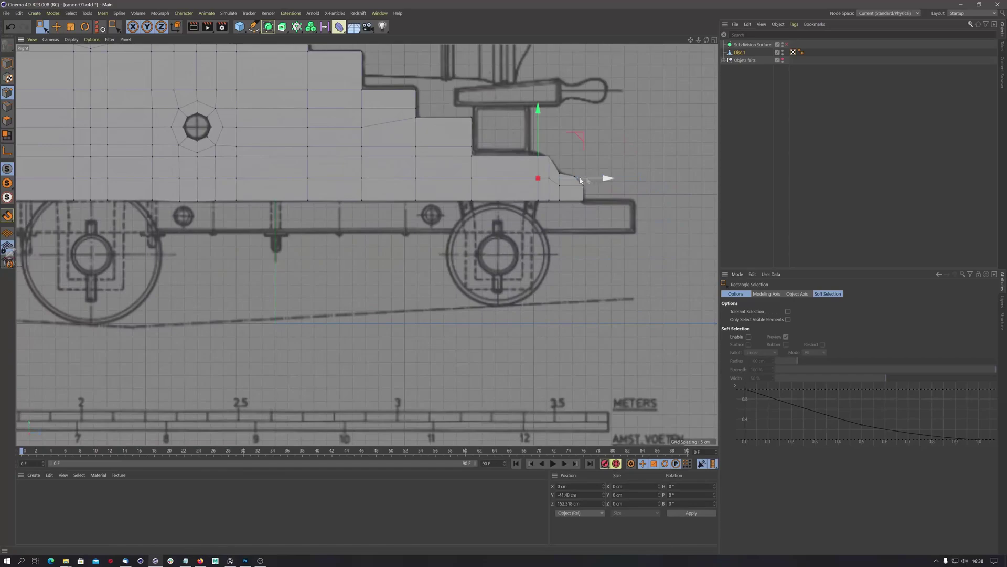
pyautogui.moveTo(524, 144); pyautogui.dragTo(544, 224)
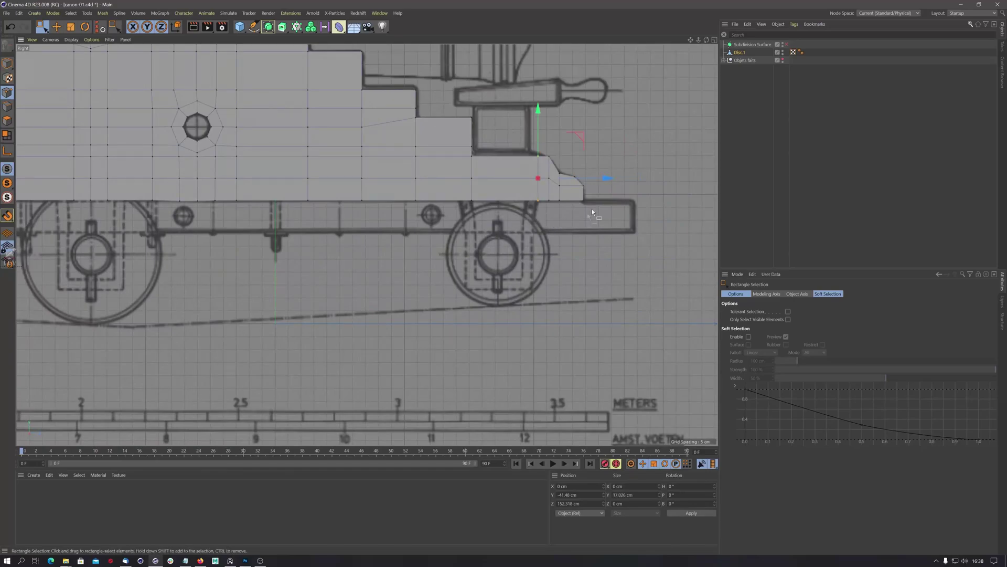
pyautogui.moveTo(607, 179); pyautogui.dragTo(580, 177)
pyautogui.moveTo(538, 146); pyautogui.dragTo(538, 178)
pyautogui.moveTo(615, 191); pyautogui.dragTo(609, 190)
pyautogui.moveTo(542, 118); pyautogui.dragTo(542, 112)
# Select all points on the plank's front vertical edge and scale them flat along Z into one straight line.
pyautogui.keyDown('alt'); pyautogui.moveTo(566, 154); pyautogui.dragTo(529, 163, button='right'); pyautogui.keyUp('alt')
pyautogui.keyDown('alt'); pyautogui.moveTo(530, 164); pyautogui.dragTo(557, 203, button='middle'); pyautogui.keyUp('alt')
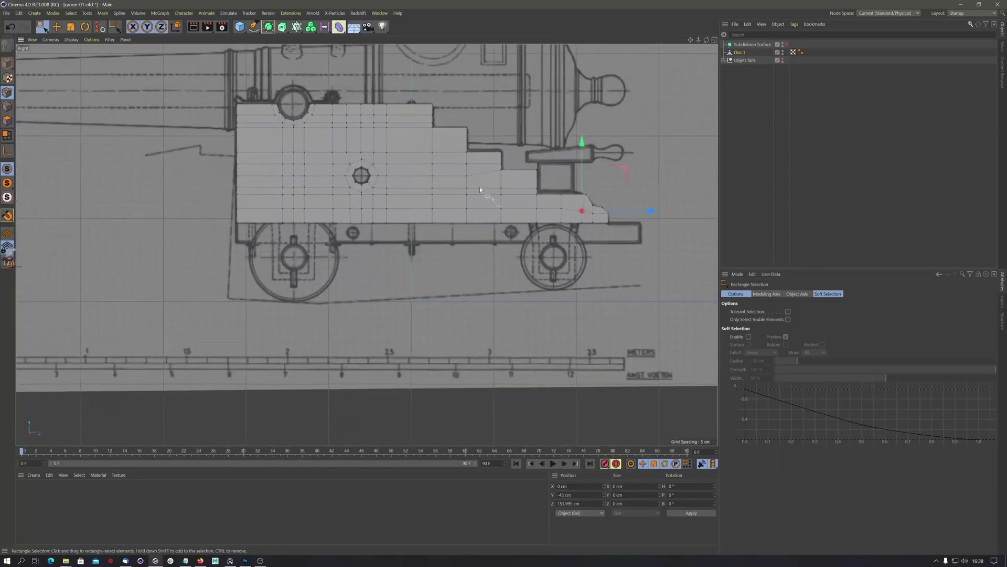
pyautogui.keyDown('alt'); pyautogui.moveTo(362, 127); pyautogui.dragTo(381, 136, button='right'); pyautogui.keyUp('alt')
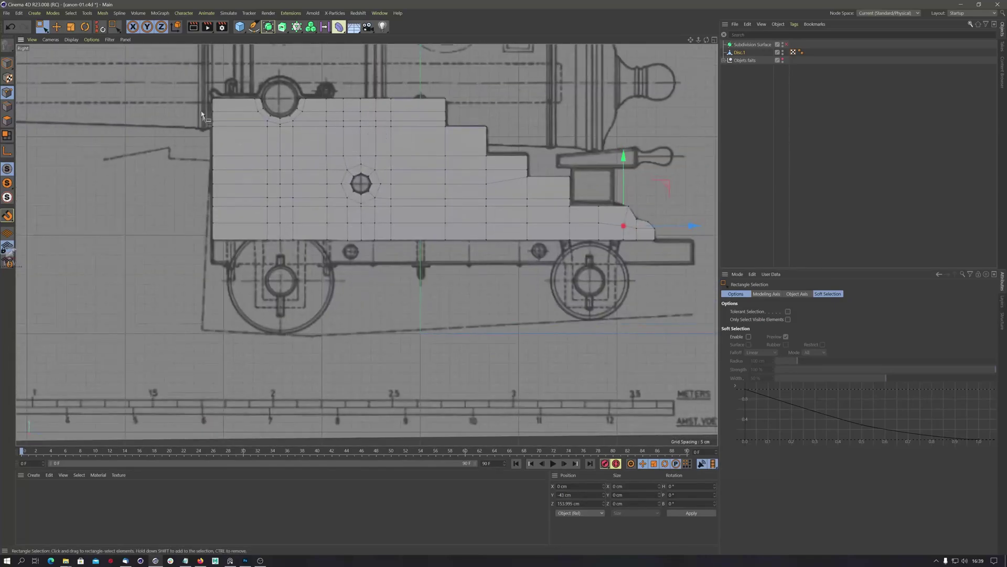
pyautogui.moveTo(198, 89); pyautogui.dragTo(233, 270)
pyautogui.press('t')
pyautogui.moveTo(282, 169); pyautogui.dragTo(214, 173)
# Select all points along the plank's bottom edge and scale them flat vertically into one straight line.
pyautogui.press('0')
pyautogui.moveTo(202, 232); pyautogui.dragTo(697, 292)
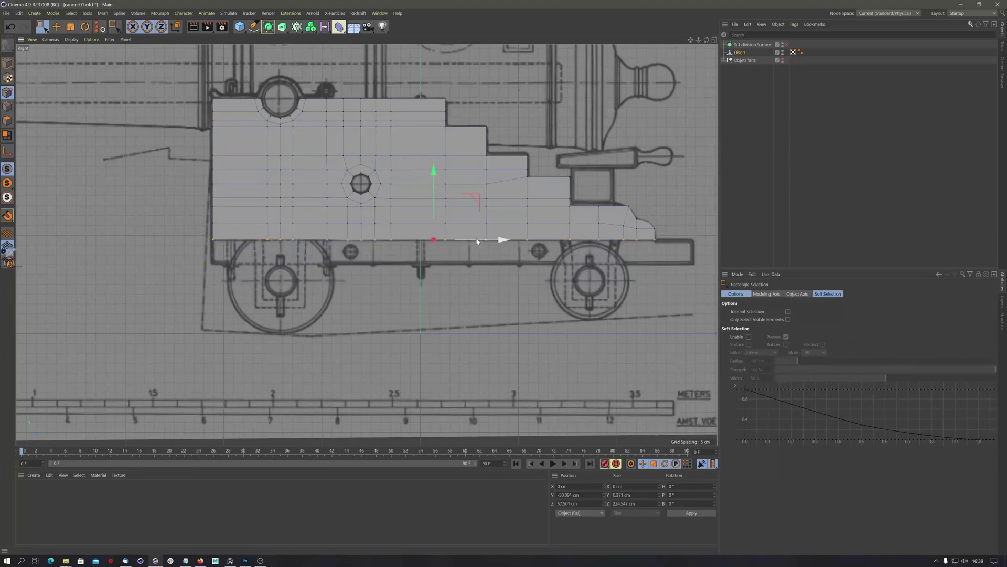
pyautogui.press('t')
pyautogui.moveTo(431, 171); pyautogui.dragTo(428, 241)
# Straighten the vertical point columns below the plank's first three step corners by scaling each one flat along Z.
pyautogui.keyDown('alt'); pyautogui.moveTo(390, 200); pyautogui.dragTo(377, 219, button='middle'); pyautogui.keyUp('alt')
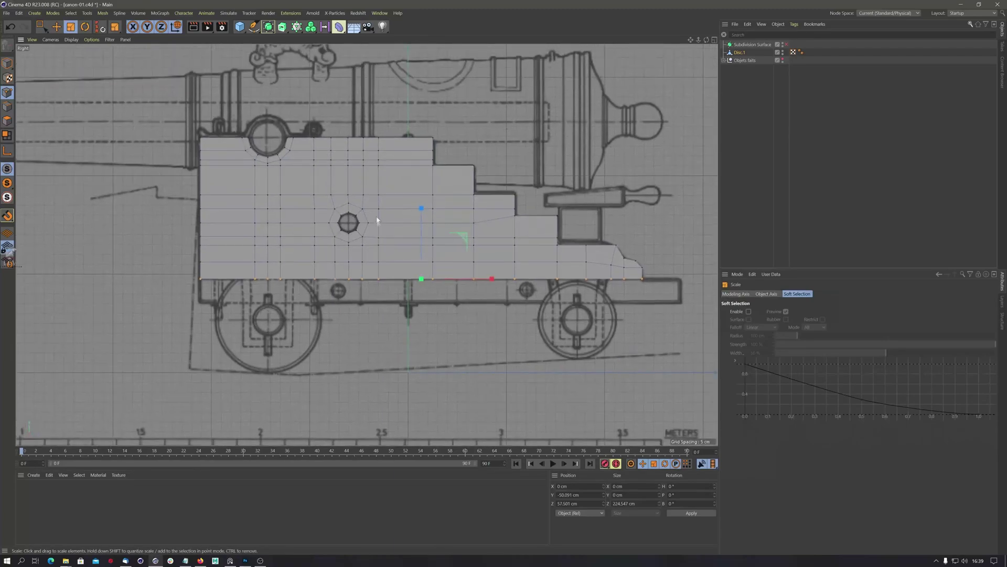
pyautogui.press('0')
pyautogui.moveTo(427, 128); pyautogui.dragTo(450, 324)
pyautogui.press('t')
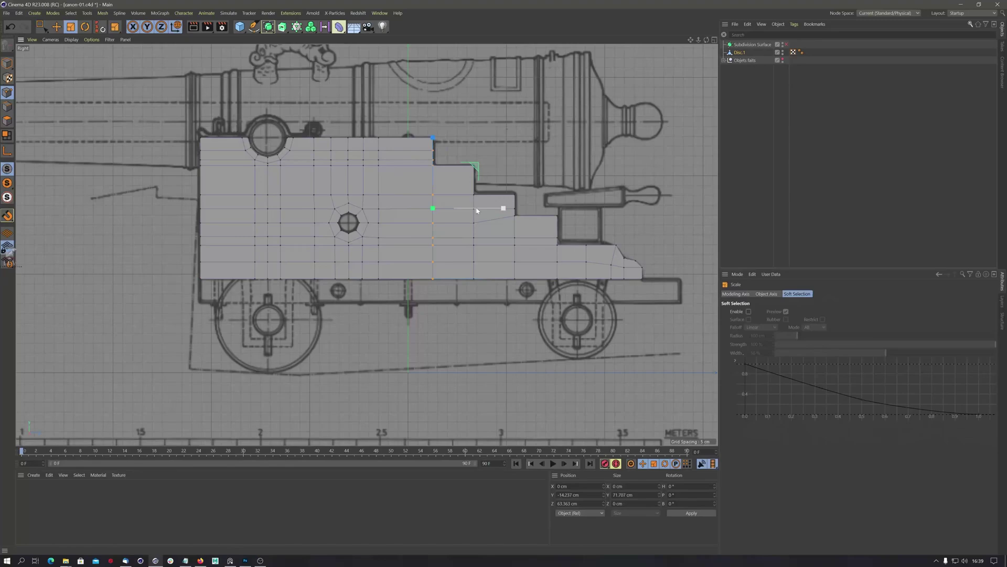
pyautogui.moveTo(489, 212); pyautogui.dragTo(439, 211)
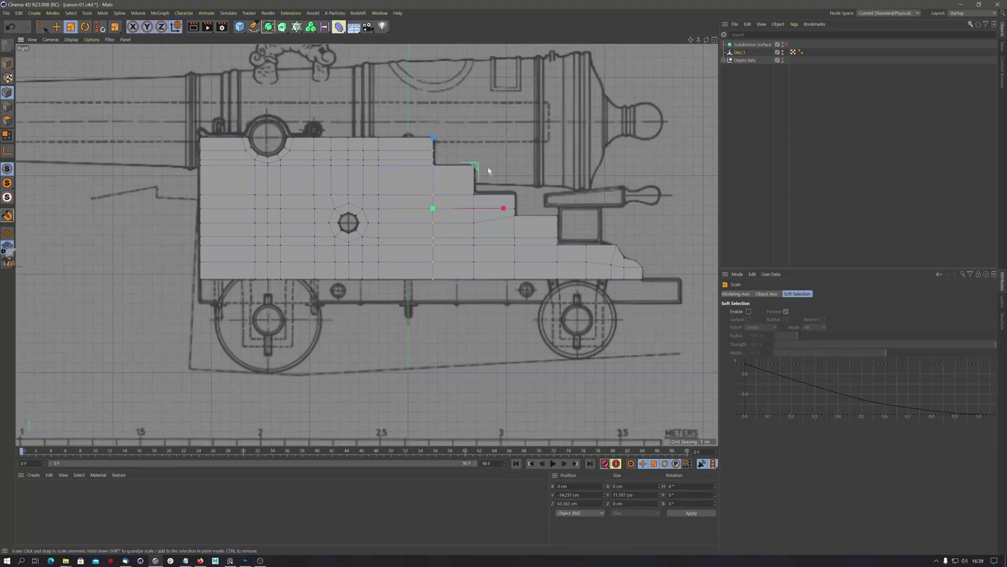
pyautogui.press('0')
pyautogui.moveTo(465, 148); pyautogui.dragTo(482, 321)
pyautogui.press('t')
pyautogui.moveTo(542, 222); pyautogui.dragTo(474, 222)
pyautogui.press('0')
pyautogui.moveTo(502, 155); pyautogui.dragTo(531, 322)
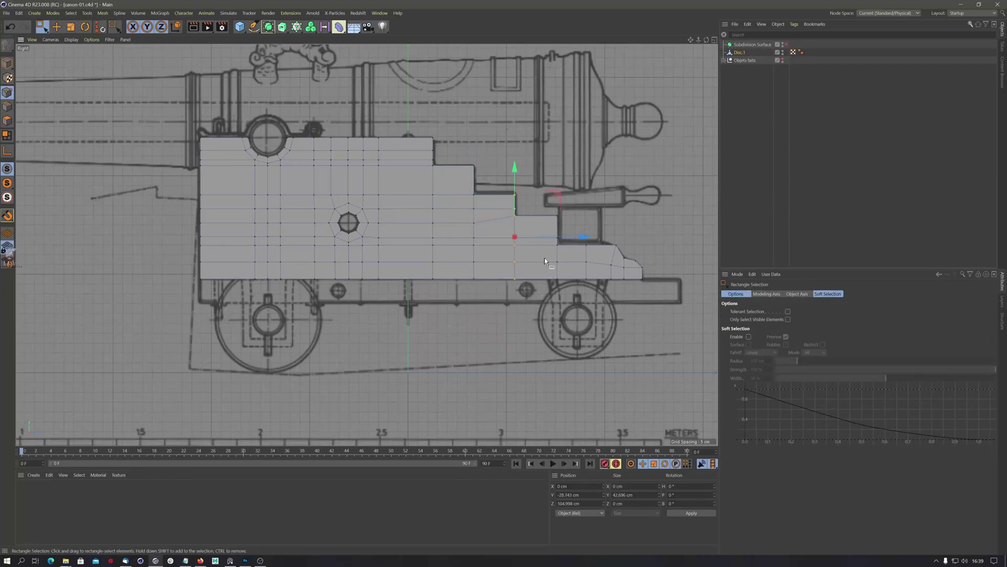
pyautogui.press('t')
pyautogui.moveTo(564, 238); pyautogui.dragTo(515, 239)
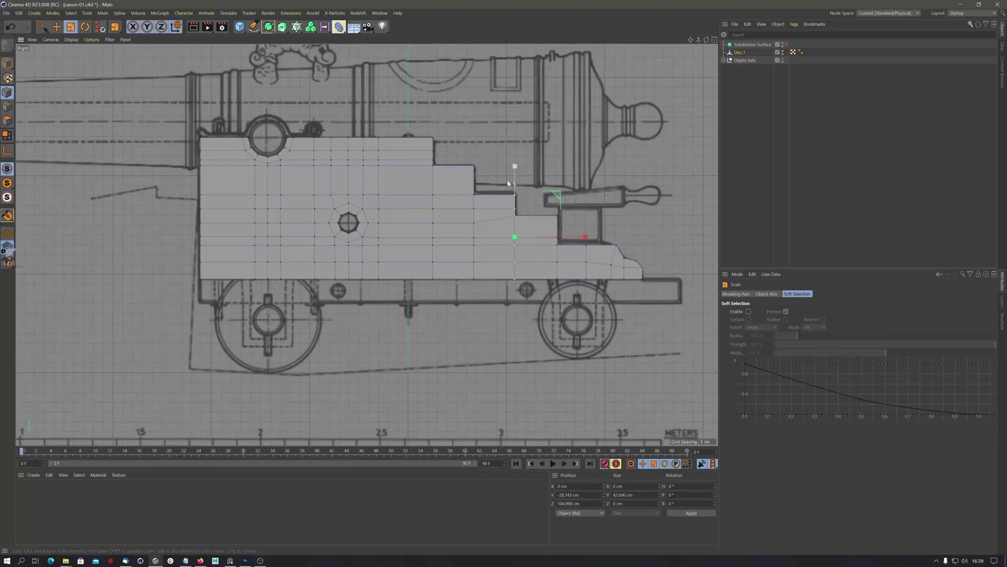
# Switch to the perspective view and select all of the plank's polygons to examine their normal direction from several angles.
pyautogui.keyDown('alt'); pyautogui.moveTo(450, 193); pyautogui.dragTo(455, 215, button='middle'); pyautogui.keyUp('alt')
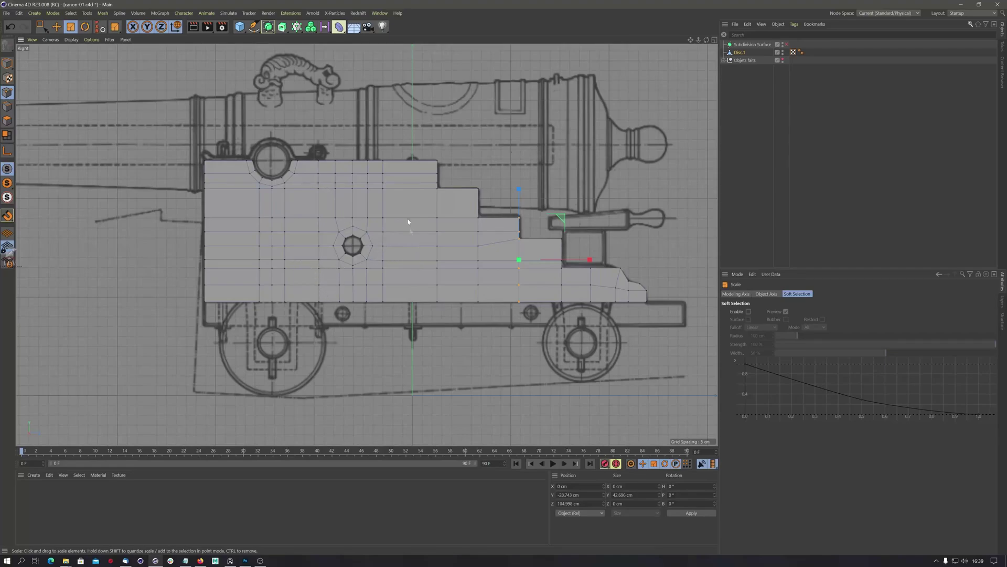
pyautogui.click(715, 40)
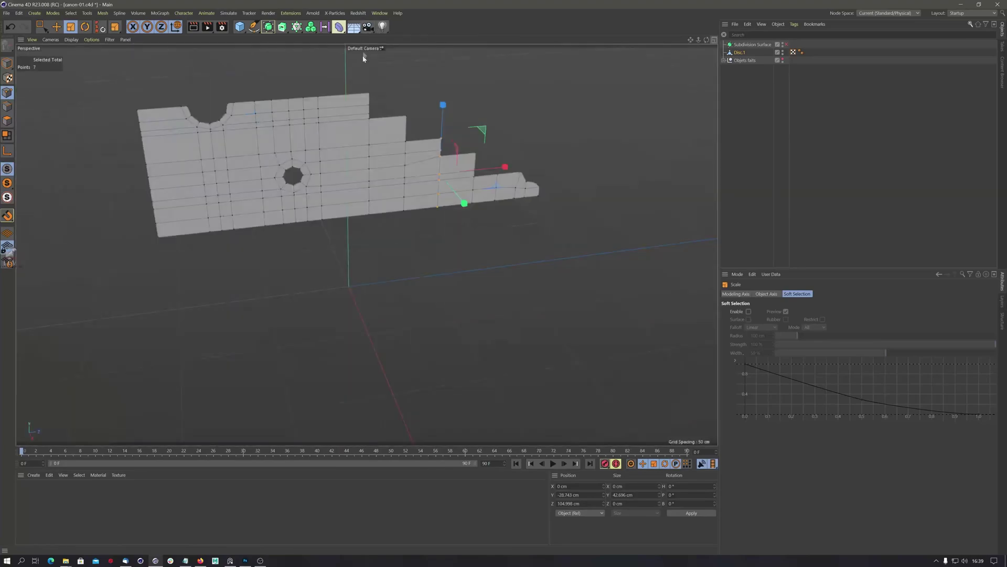
pyautogui.click(365, 40)
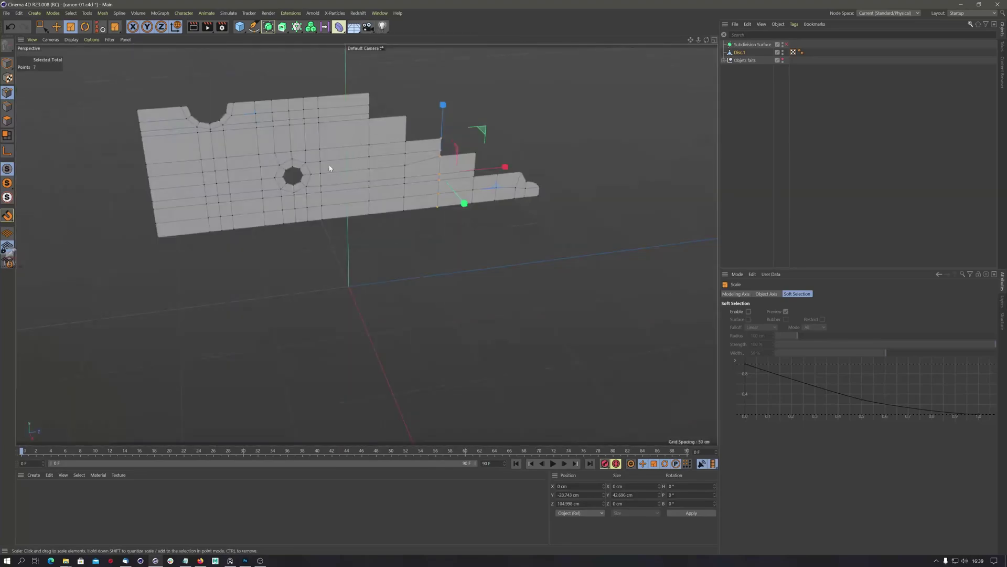
pyautogui.keyDown('alt'); pyautogui.moveTo(330, 168); pyautogui.dragTo(631, 161); pyautogui.keyUp('alt')
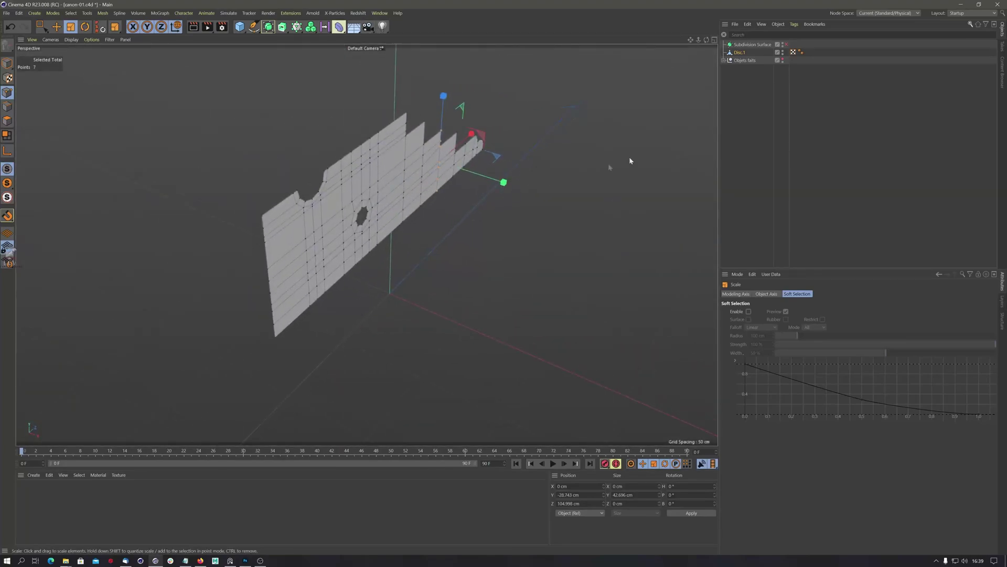
pyautogui.keyDown('alt'); pyautogui.moveTo(278, 224); pyautogui.dragTo(204, 210); pyautogui.keyUp('alt')
pyautogui.click(7, 120)
pyautogui.hotkey('ctrl', 'a')
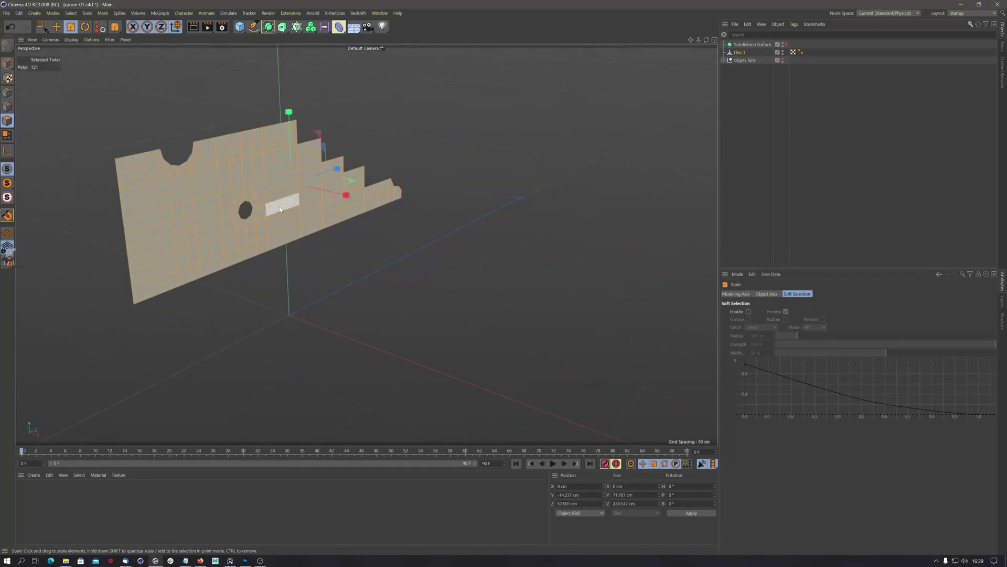
pyautogui.keyDown('alt'); pyautogui.moveTo(279, 209); pyautogui.dragTo(372, 194); pyautogui.keyUp('alt')
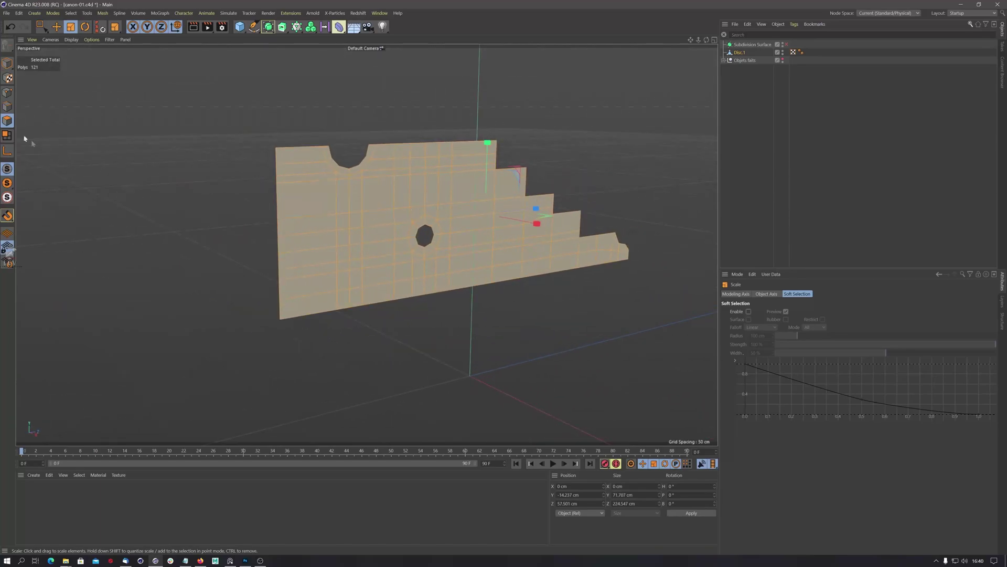
pyautogui.keyDown('alt'); pyautogui.moveTo(265, 185); pyautogui.dragTo(373, 187); pyautogui.keyUp('alt')
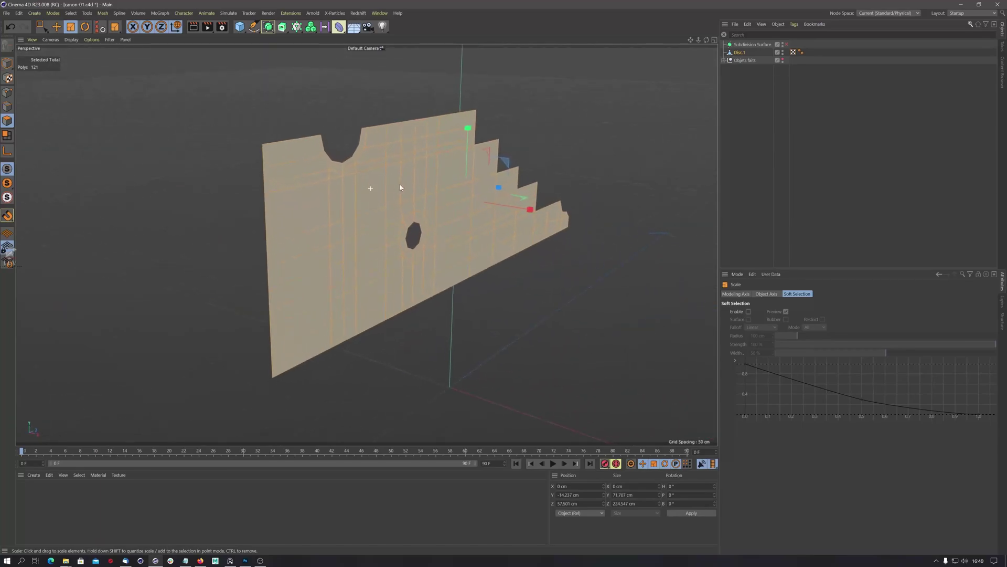
# Find the Reverse Normals command for a single polygon of the plank and clear the selection.
pyautogui.click(380, 193)
pyautogui.rightClick(377, 199)
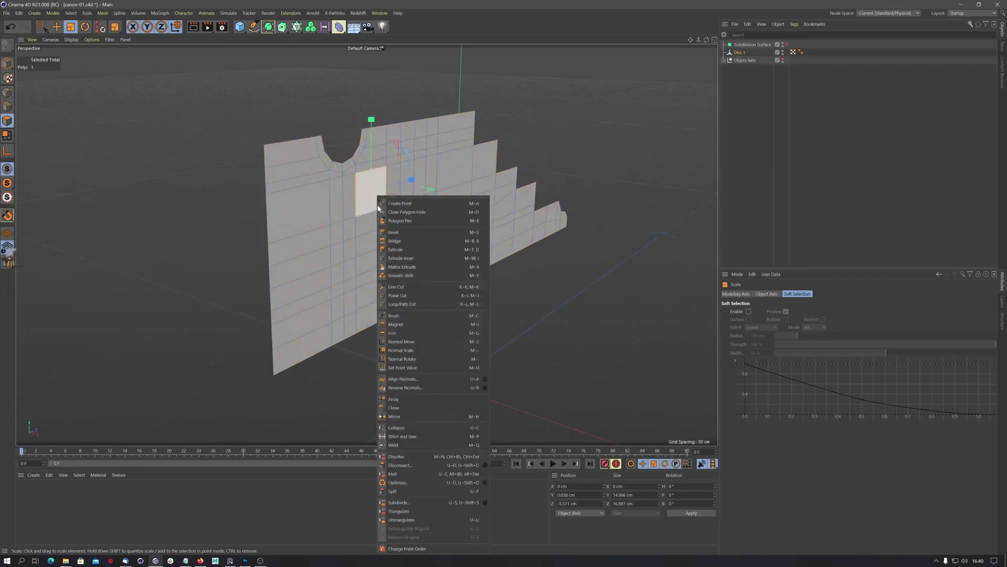
pyautogui.click(403, 389)
pyautogui.click(455, 374)
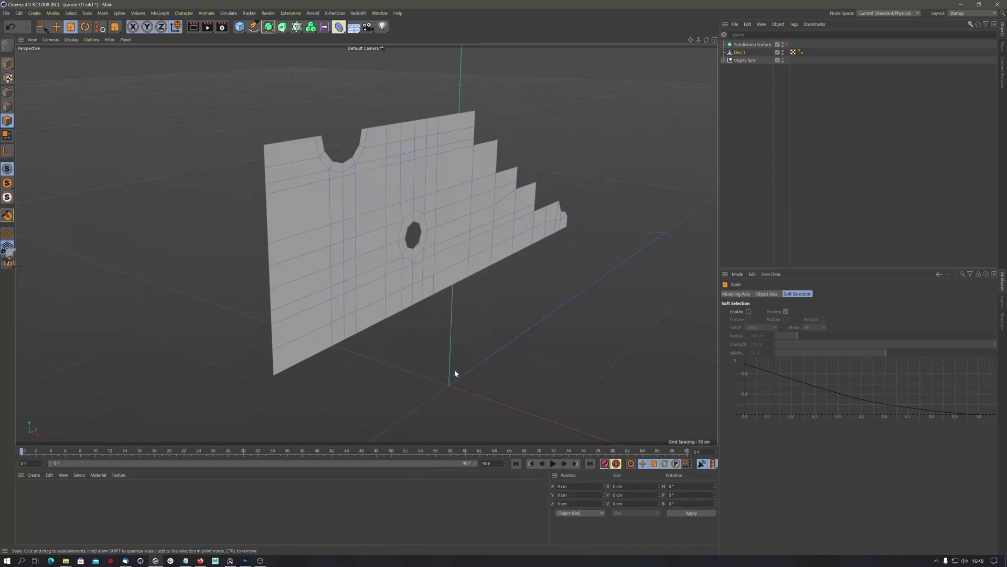
# Try extruding all of the plank's polygons by about -6.07 cm, and undo it.
pyautogui.hotkey('ctrl', 'a')
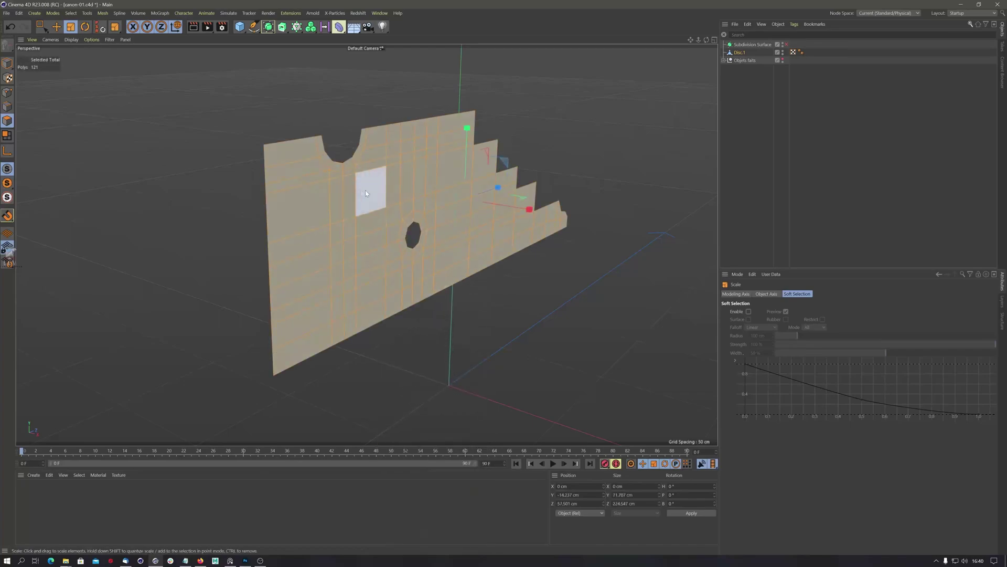
pyautogui.press('d')
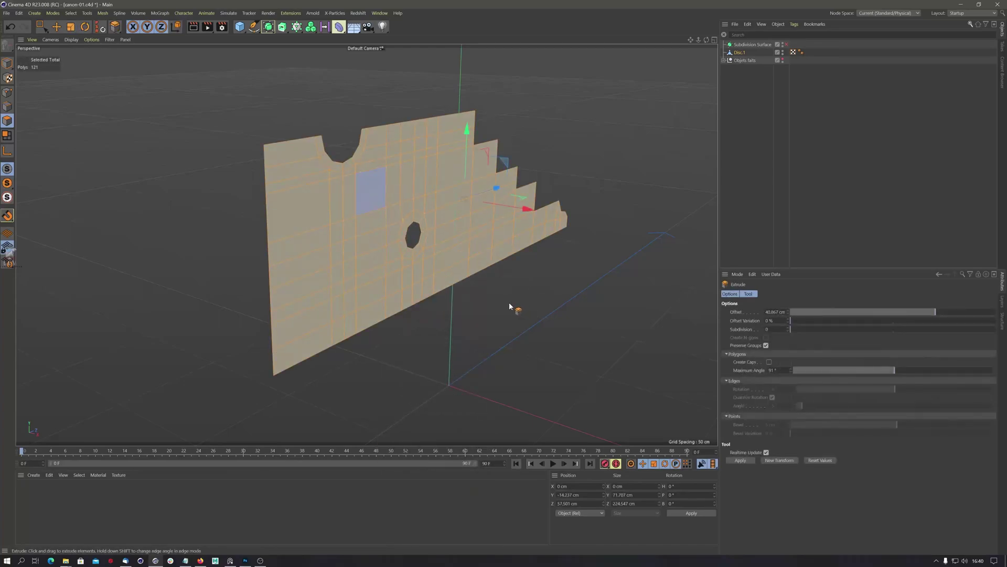
pyautogui.rightClick(508, 300)
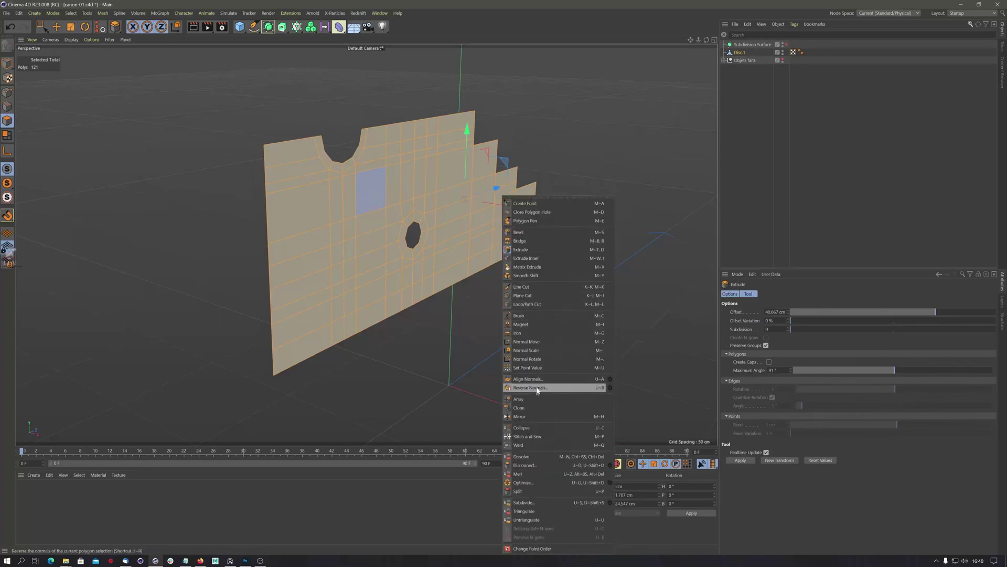
pyautogui.click(533, 251)
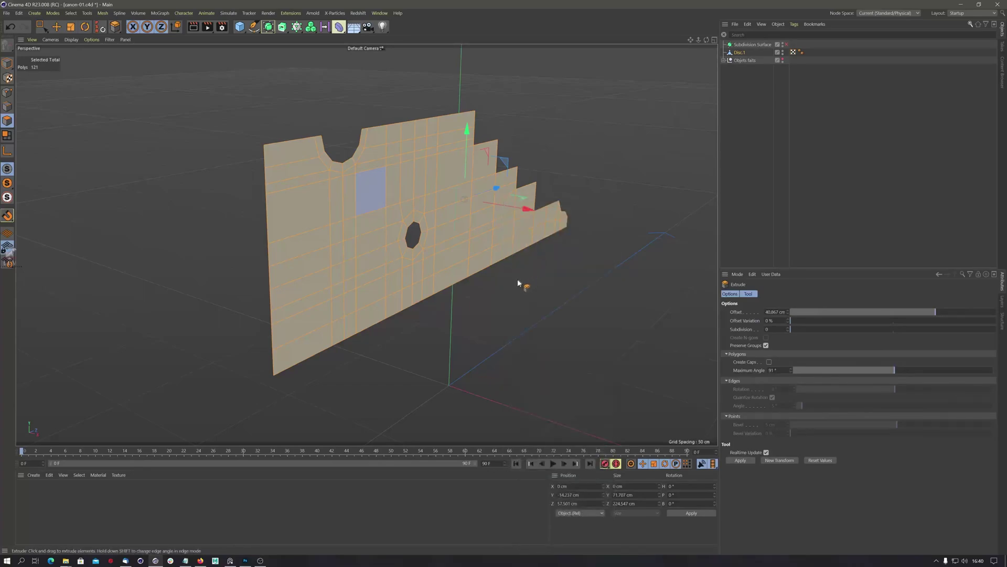
pyautogui.moveTo(522, 288); pyautogui.dragTo(493, 284)
pyautogui.hotkey('ctrl', 'z')
# Align the normals of all the plank's polygons.
pyautogui.rightClick(369, 156)
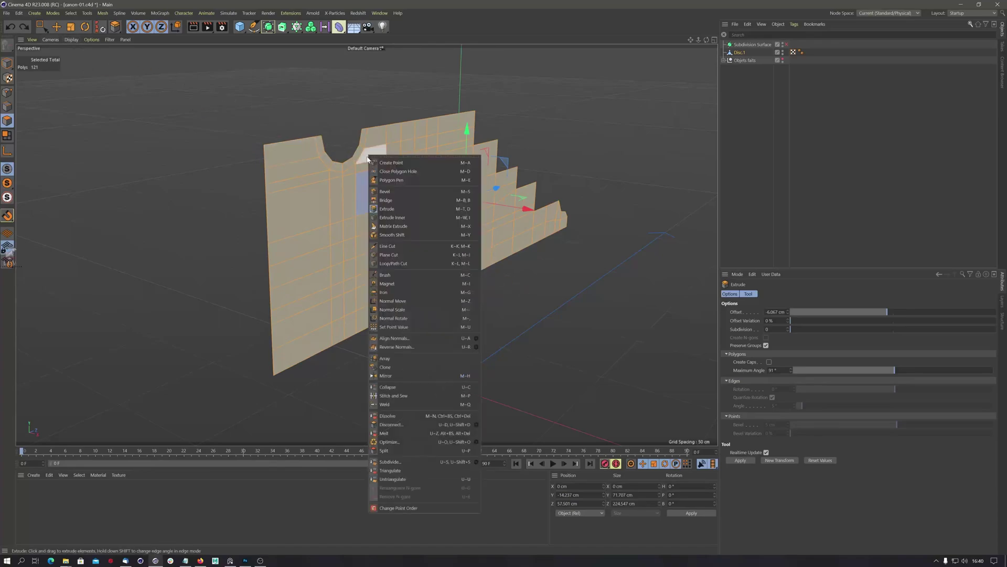
pyautogui.click(403, 346)
pyautogui.keyDown('alt'); pyautogui.moveTo(405, 354); pyautogui.dragTo(387, 187); pyautogui.keyUp('alt')
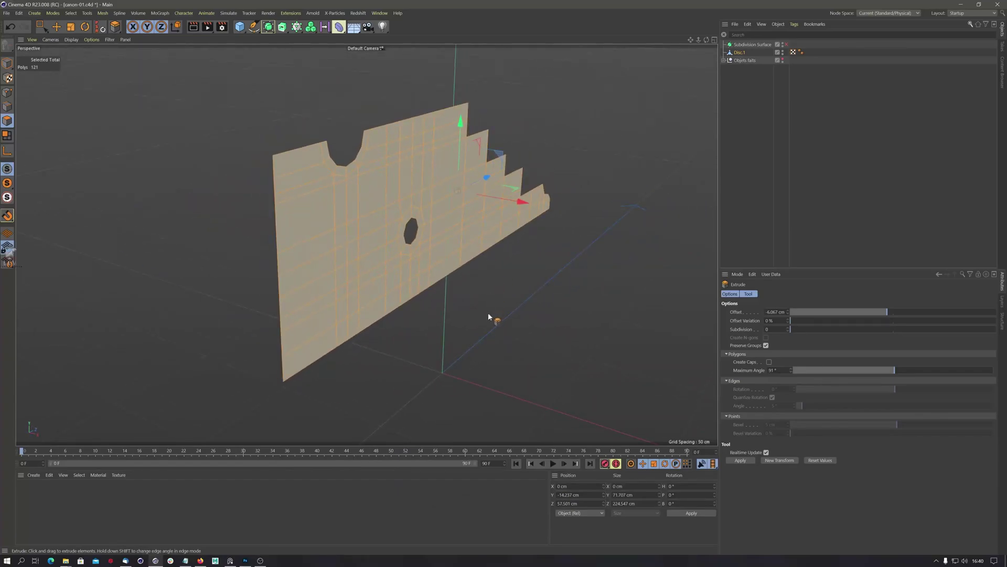
# Try extruding the plank's polygons about 6.73 cm with Create Caps enabled, and examine the front and back faces.
pyautogui.moveTo(488, 314); pyautogui.dragTo(506, 315)
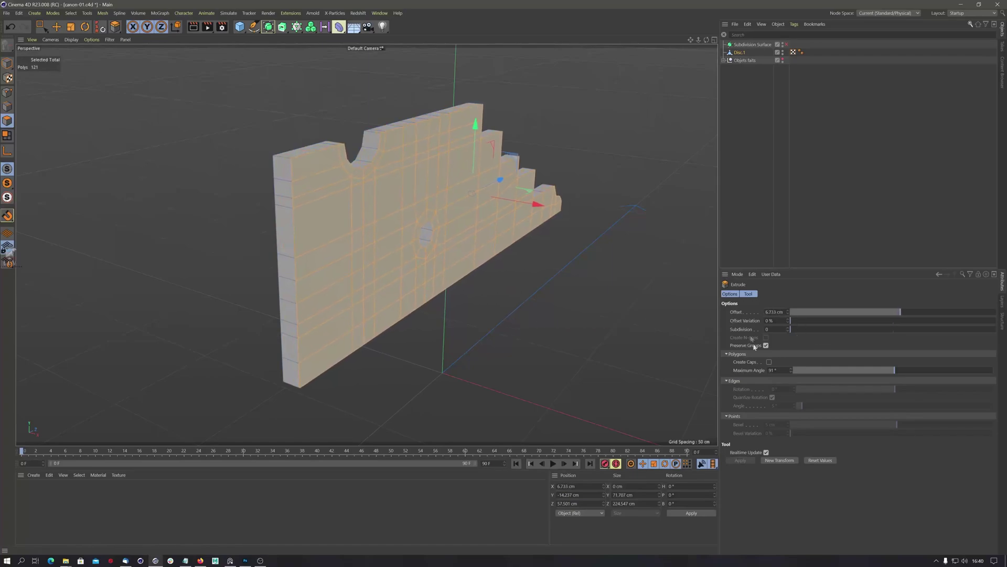
pyautogui.keyDown('alt'); pyautogui.moveTo(657, 351); pyautogui.dragTo(484, 268); pyautogui.keyUp('alt')
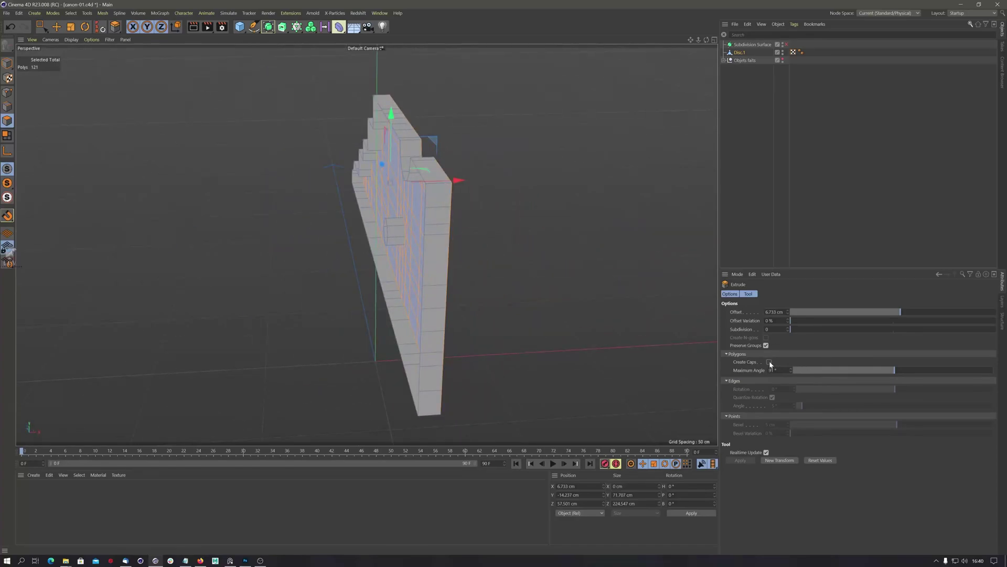
pyautogui.keyDown('alt'); pyautogui.moveTo(456, 257); pyautogui.dragTo(496, 241); pyautogui.keyUp('alt')
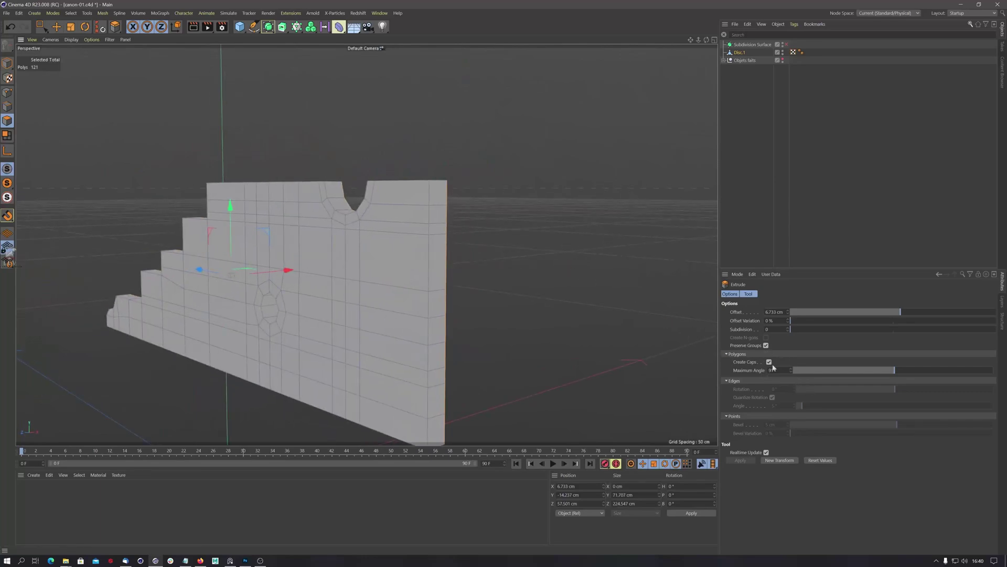
pyautogui.keyDown('alt'); pyautogui.moveTo(411, 337); pyautogui.dragTo(347, 252); pyautogui.keyUp('alt')
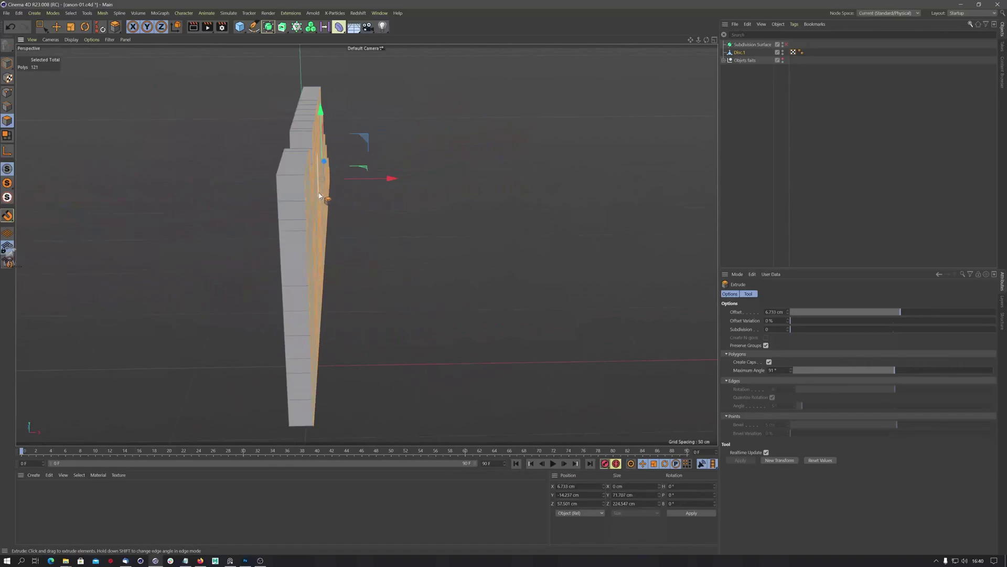
pyautogui.keyDown('alt'); pyautogui.moveTo(321, 194); pyautogui.dragTo(353, 224); pyautogui.keyUp('alt')
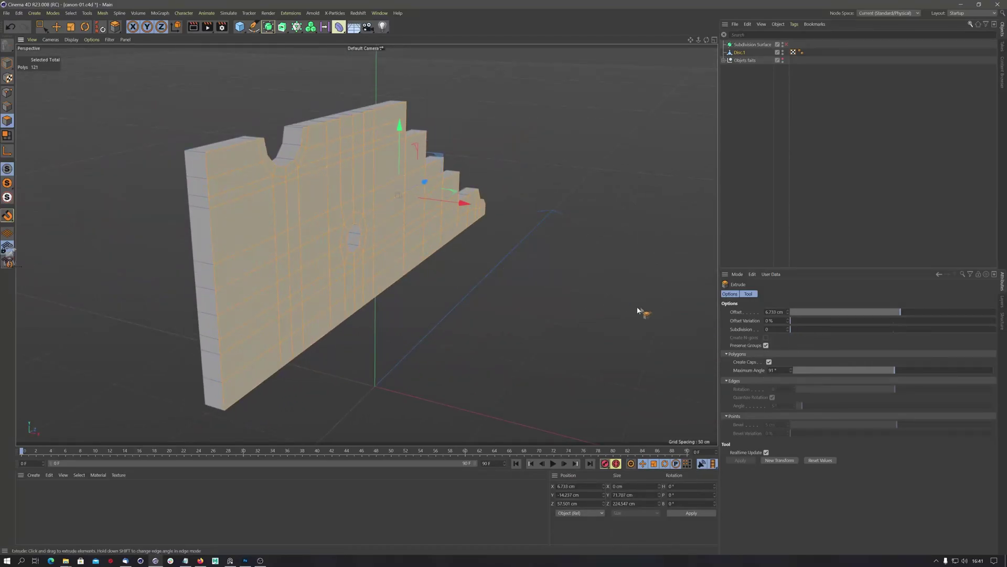
# Undo the plank's extrusion back past the normal alignment, and redo that alignment.
pyautogui.click(766, 345)
pyautogui.hotkey('ctrl', 'z')
pyautogui.hotkey('ctrl', 'z')
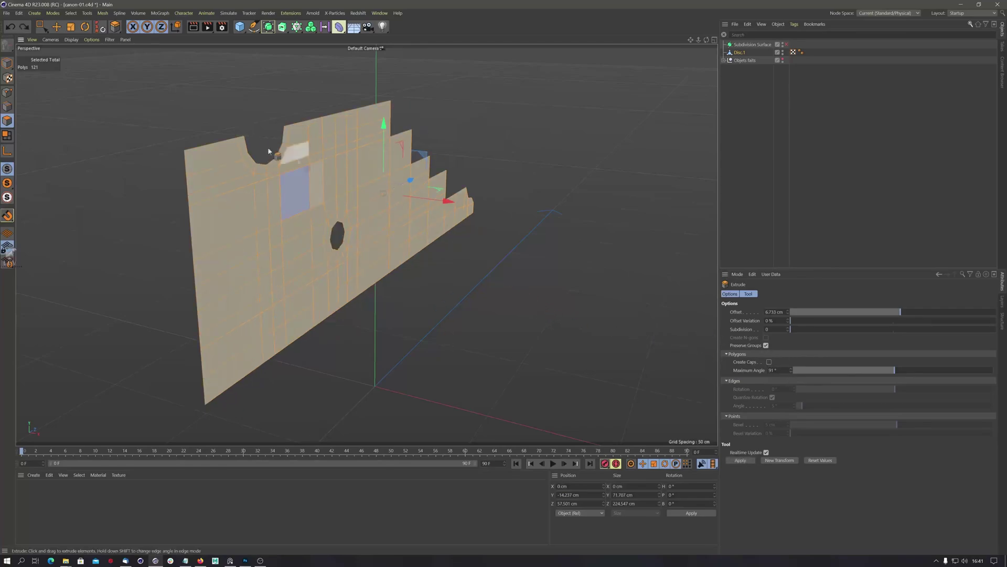
pyautogui.click(25, 26)
# Wrap the plank in a Cloth Surface generator with 0 subdivisions and a thickness of 9 cm.
pyautogui.keyDown('alt'); pyautogui.moveTo(315, 181); pyautogui.dragTo(427, 162); pyautogui.keyUp('alt')
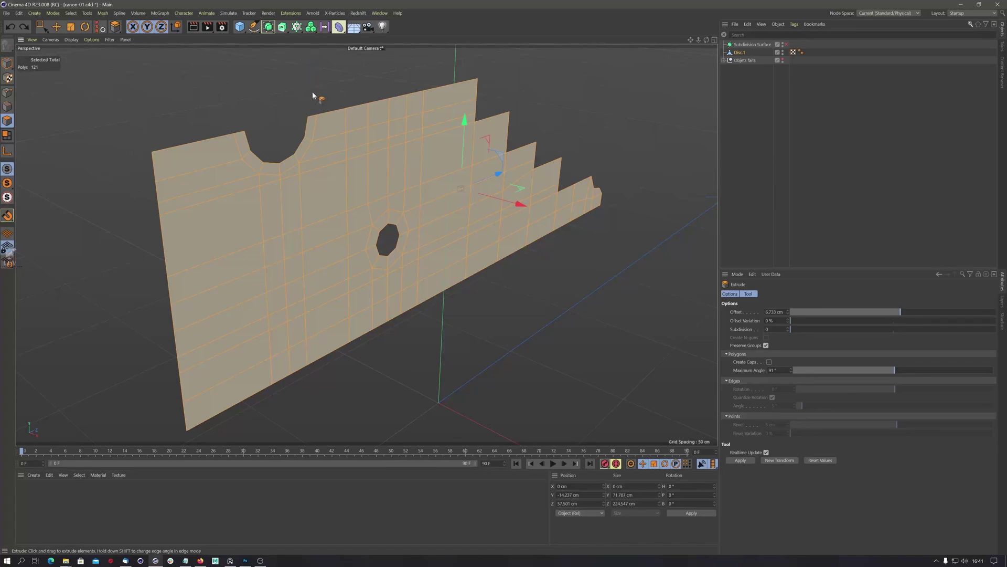
pyautogui.click(285, 32)
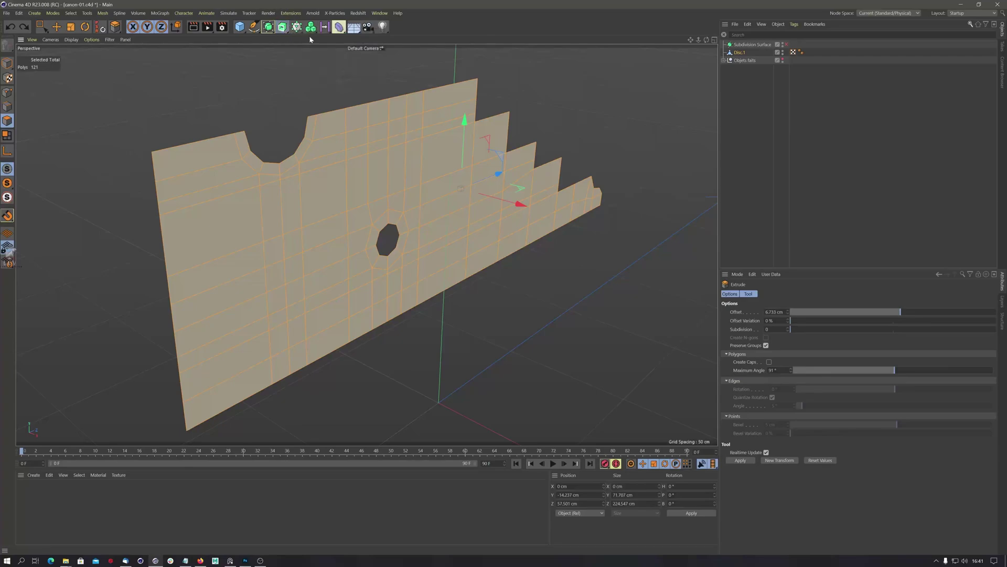
pyautogui.click(268, 26)
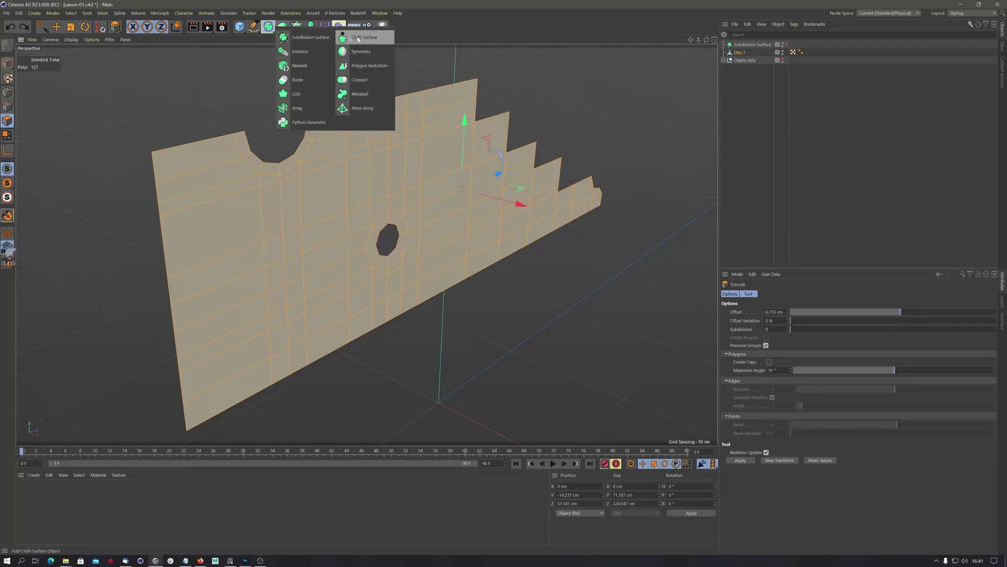
pyautogui.click(362, 37)
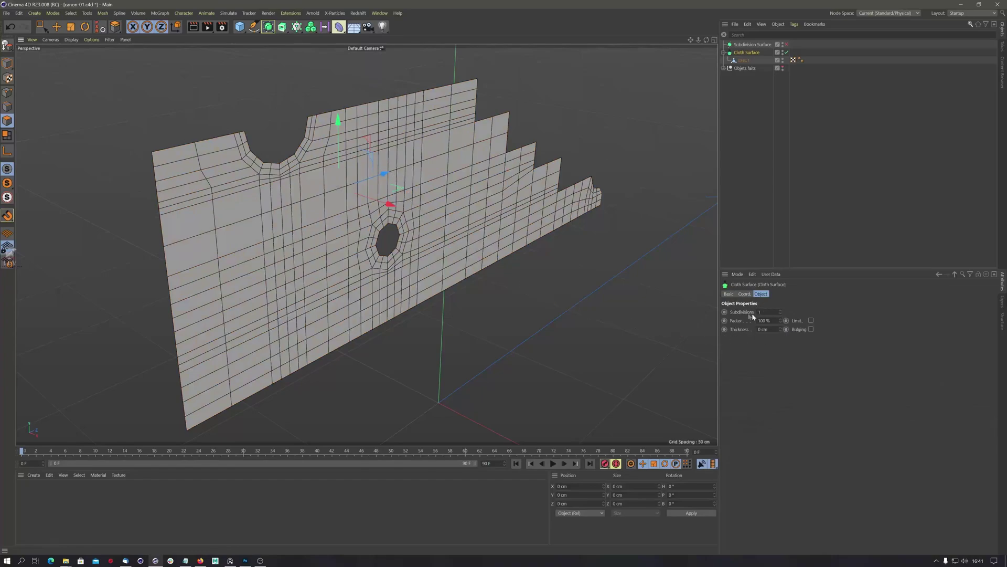
pyautogui.click(780, 314)
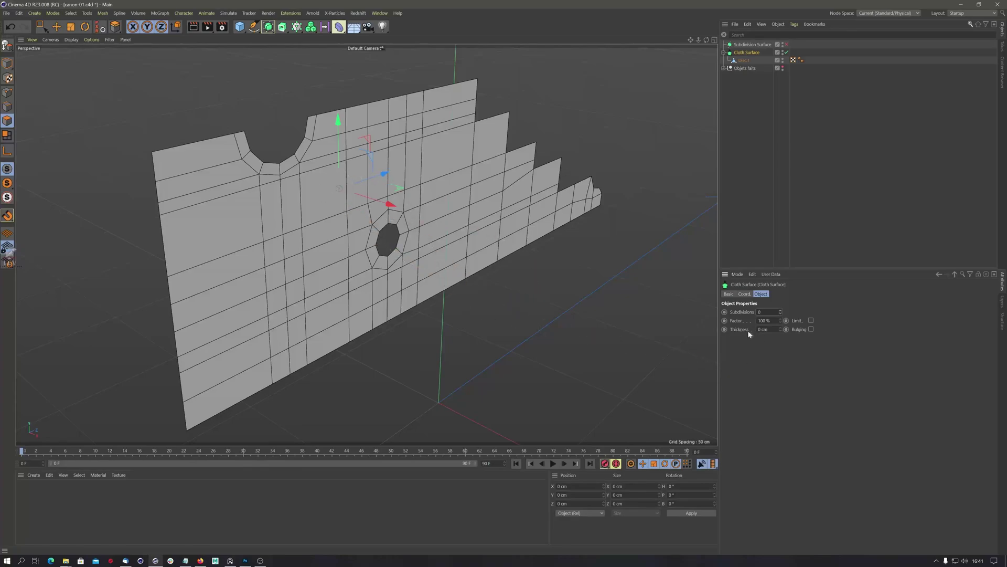
pyautogui.moveTo(781, 329)
pyautogui.mouseDown()
pyautogui.moveTo(789, 326)
pyautogui.moveTo(781, 339)
pyautogui.mouseUp()
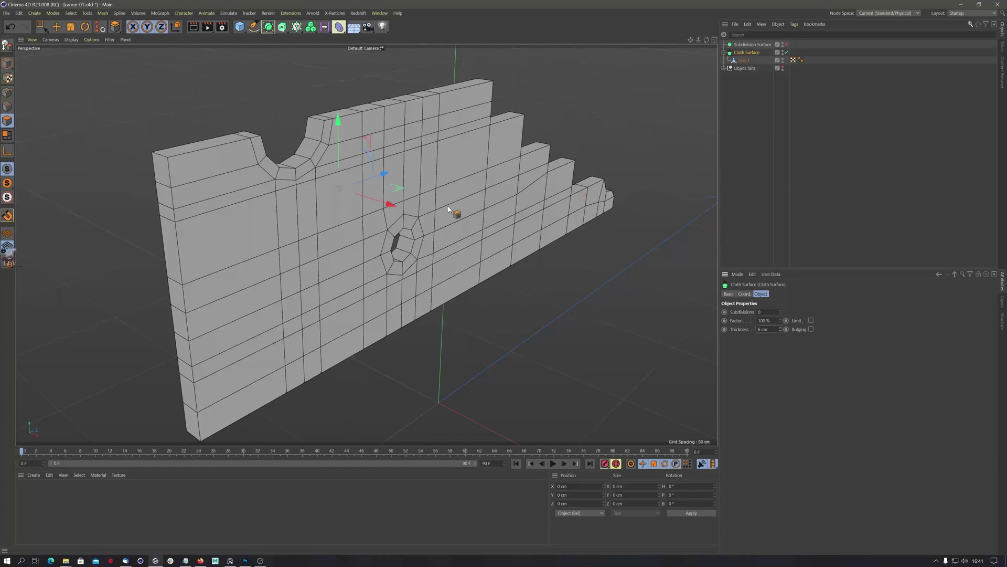
pyautogui.keyDown('alt'); pyautogui.moveTo(454, 213); pyautogui.dragTo(553, 160); pyautogui.keyUp('alt')
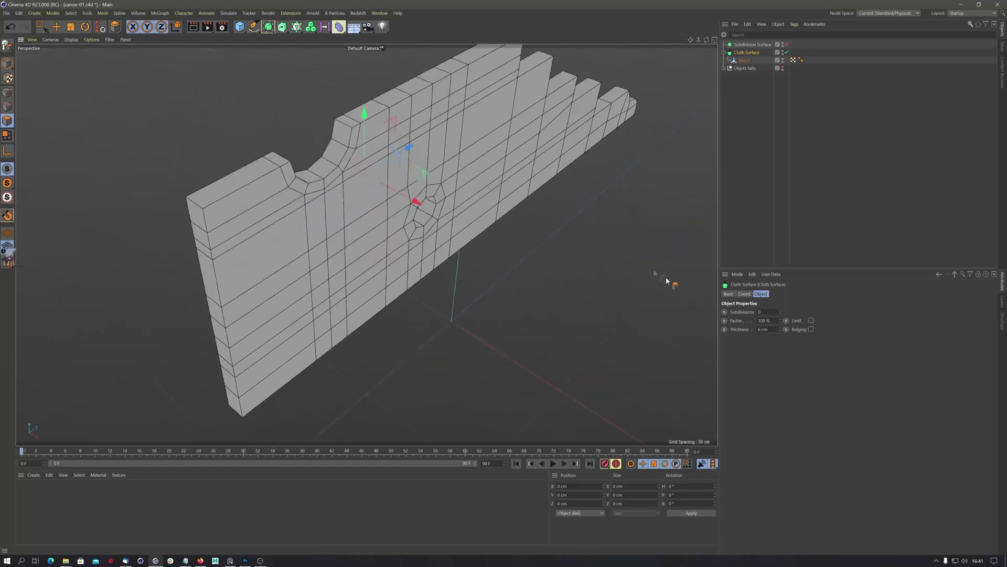
pyautogui.moveTo(780, 331); pyautogui.dragTo(783, 332)
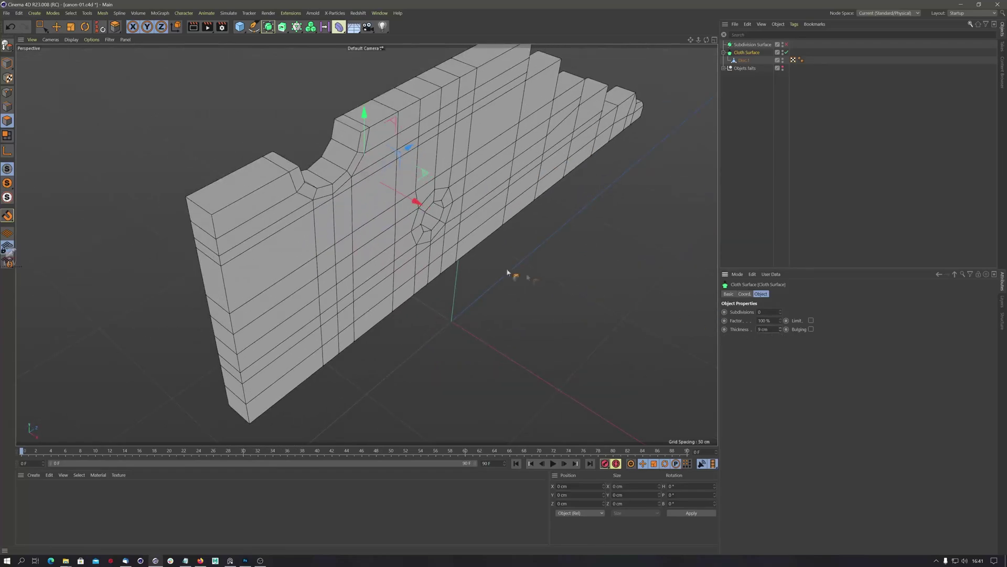
pyautogui.keyDown('alt'); pyautogui.moveTo(507, 272); pyautogui.dragTo(499, 197); pyautogui.keyUp('alt')
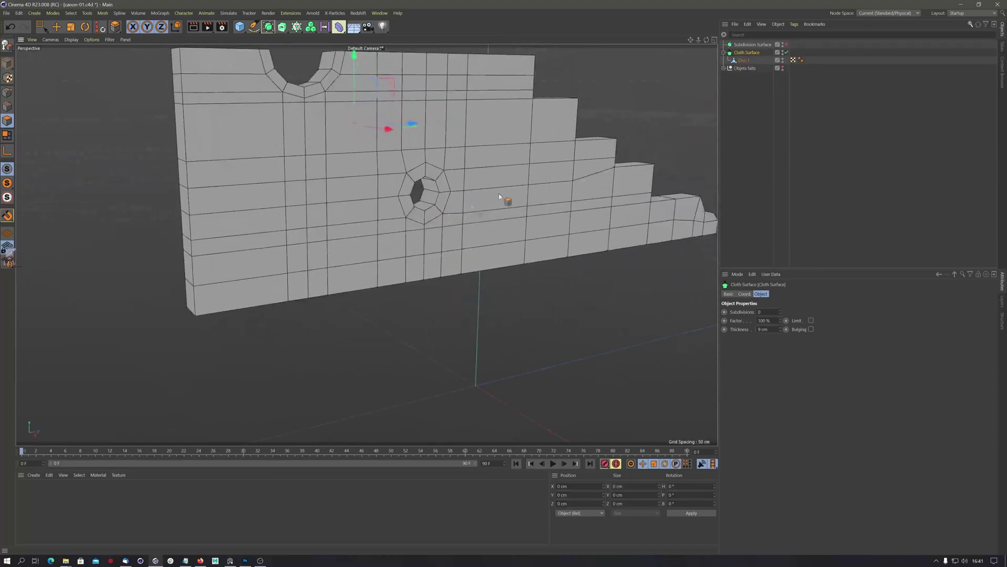
# Compare the plank with the blueprint in the top view and set the Cloth Surface thickness to 14 cm.
pyautogui.click(715, 40)
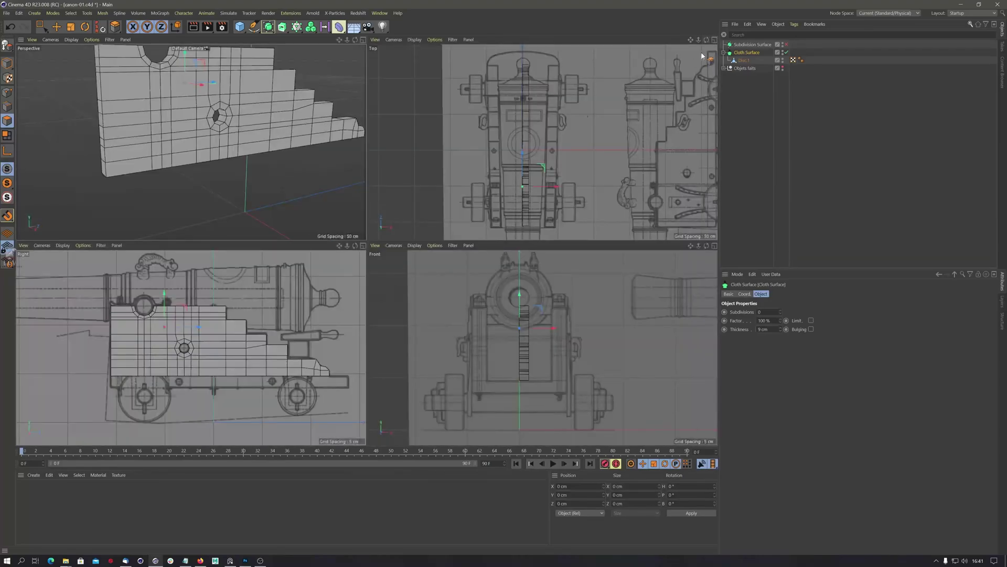
pyautogui.middleClick(692, 57)
pyautogui.keyDown('alt'); pyautogui.moveTo(494, 244); pyautogui.dragTo(461, 157, button='middle'); pyautogui.keyUp('alt')
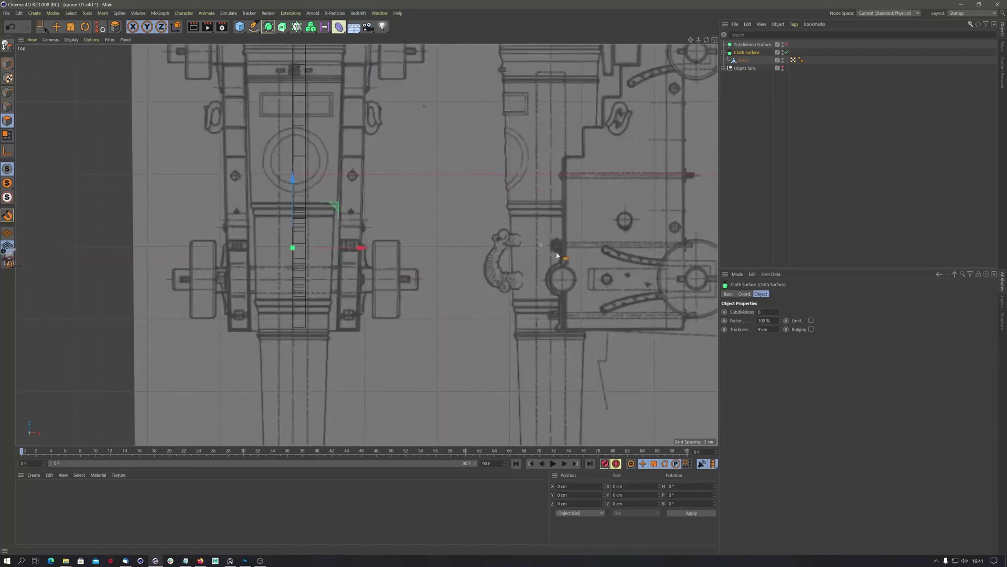
pyautogui.moveTo(780, 329); pyautogui.dragTo(785, 329)
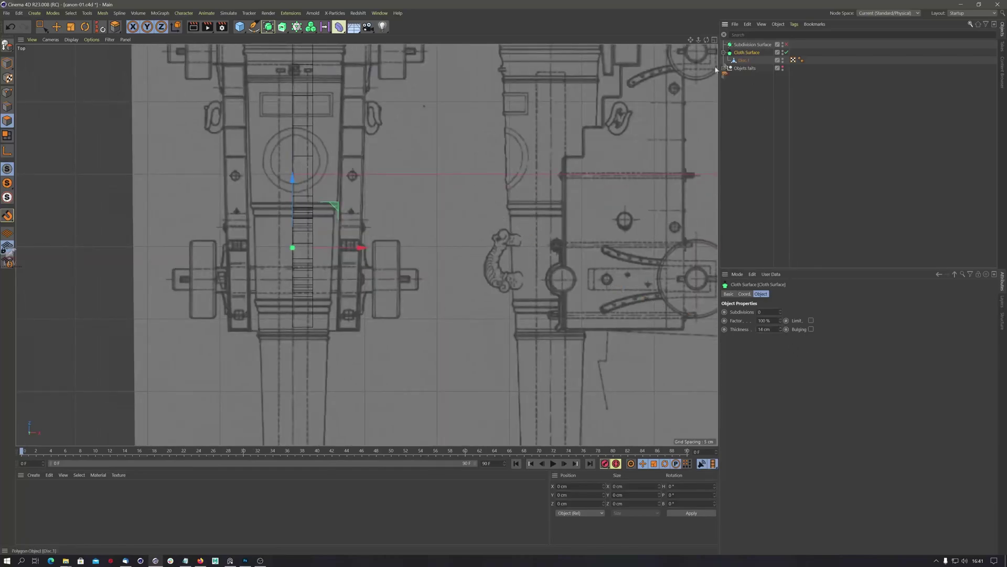
# Move the Cloth Surface about 30.7 cm along X onto the blueprint's carriage cheek in the top view.
pyautogui.moveTo(360, 250); pyautogui.dragTo(410, 255)
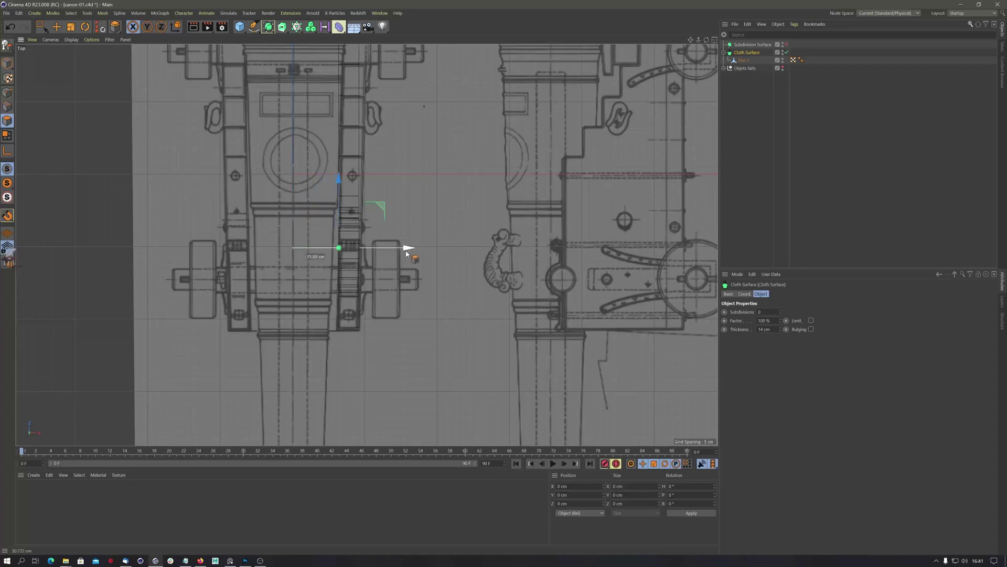
pyautogui.scroll(-2, 409, 255)
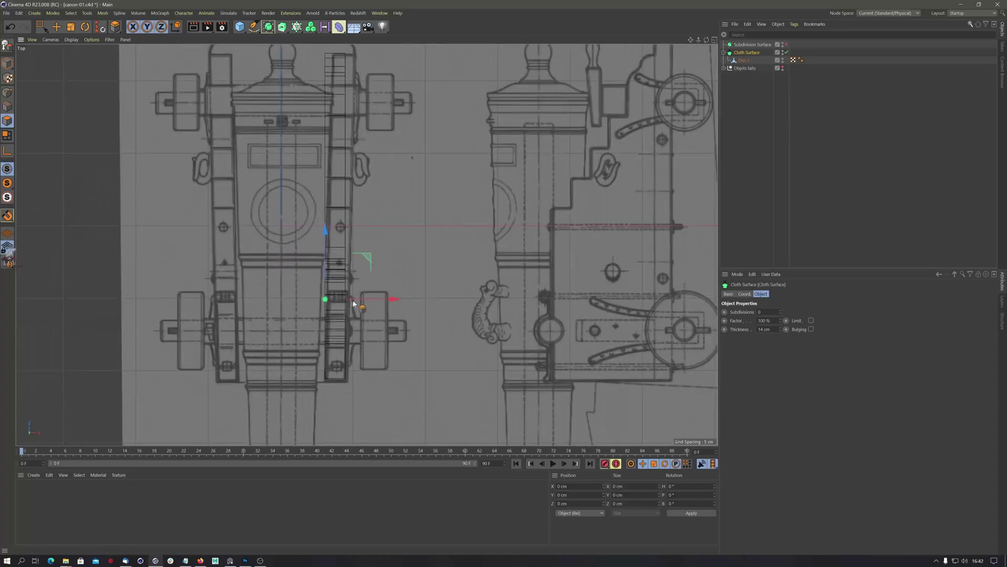
pyautogui.scroll(5, 396, 216)
pyautogui.keyDown('alt'); pyautogui.moveTo(383, 274); pyautogui.dragTo(344, 305, button='middle'); pyautogui.keyUp('alt')
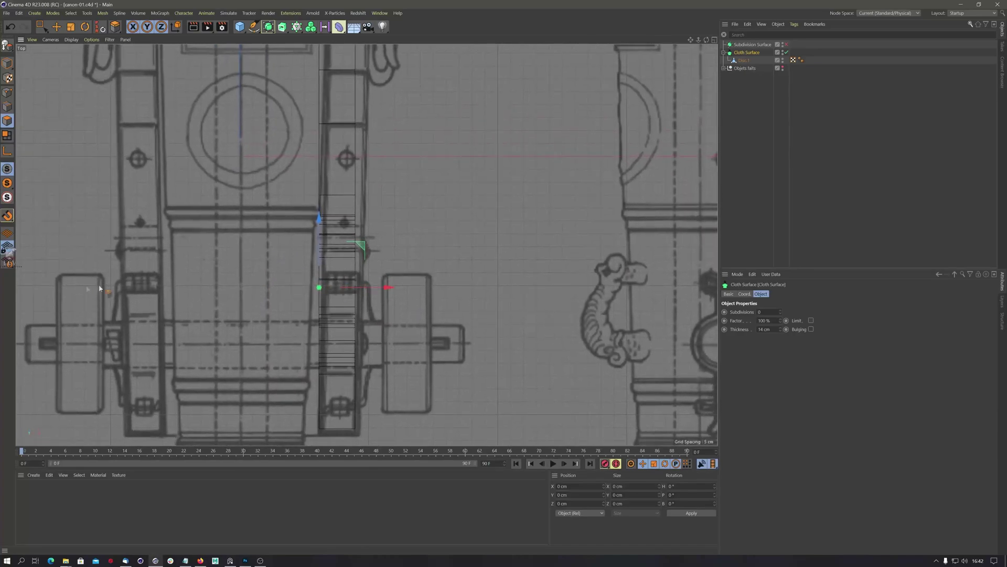
pyautogui.scroll(-3, 341, 236)
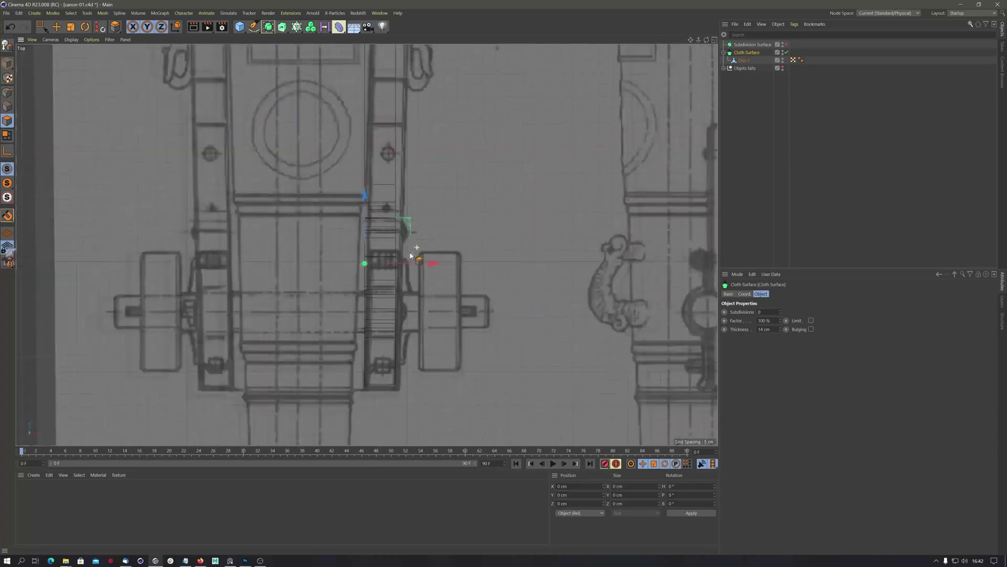
pyautogui.keyDown('alt'); pyautogui.moveTo(366, 280); pyautogui.dragTo(355, 292, button='middle'); pyautogui.keyUp('alt')
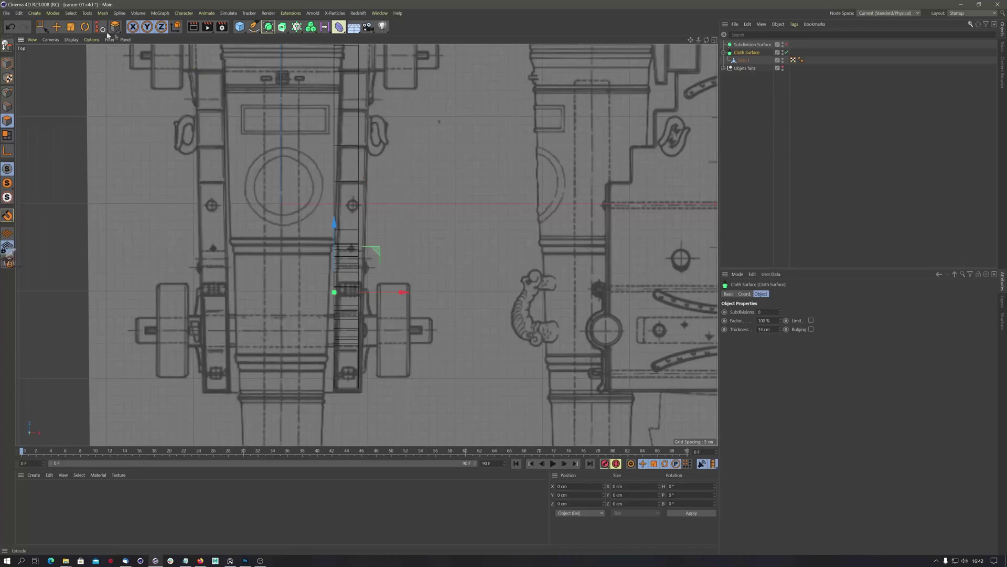
# Switch to model mode and compare the thickened plank's length and slant with the blueprint's carriage cheek in the top view.
pyautogui.click(7, 63)
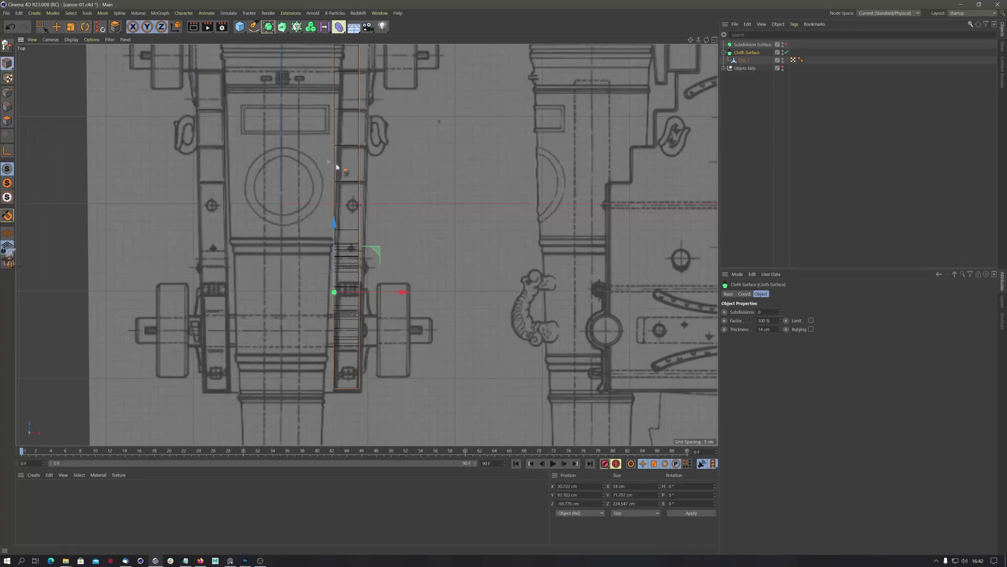
pyautogui.keyDown('alt'); pyautogui.moveTo(337, 167); pyautogui.dragTo(342, 232, button='middle'); pyautogui.keyUp('alt')
pyautogui.scroll(-2, 342, 233)
pyautogui.keyDown('alt'); pyautogui.moveTo(304, 102); pyautogui.dragTo(310, 84, button='middle'); pyautogui.keyUp('alt')
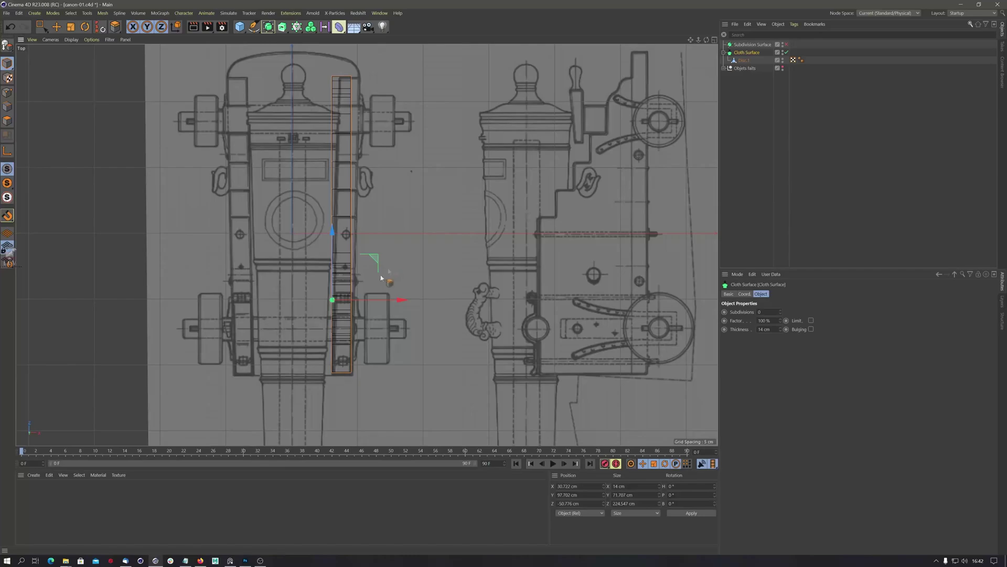
pyautogui.scroll(5, 348, 297)
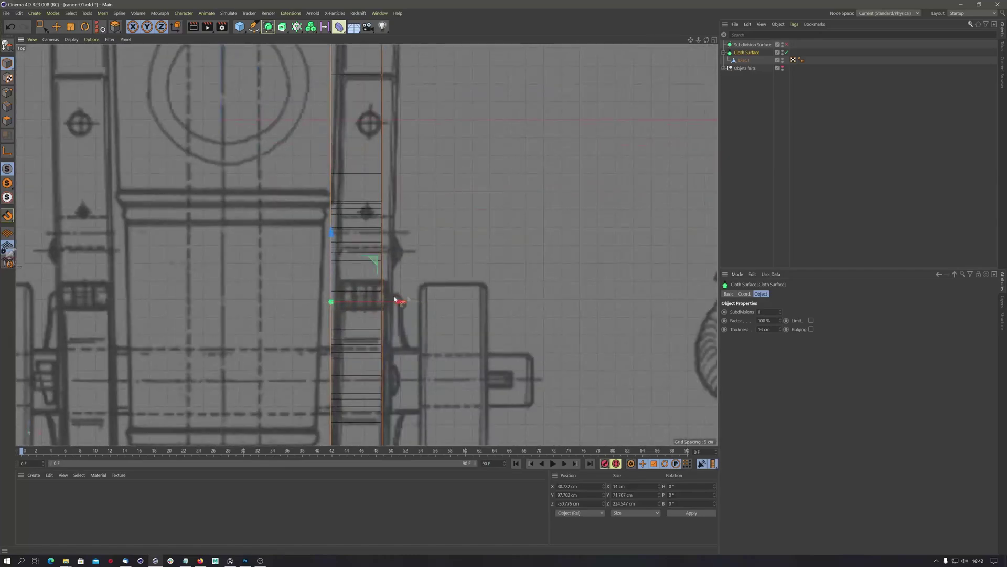
pyautogui.scroll(-4, 336, 286)
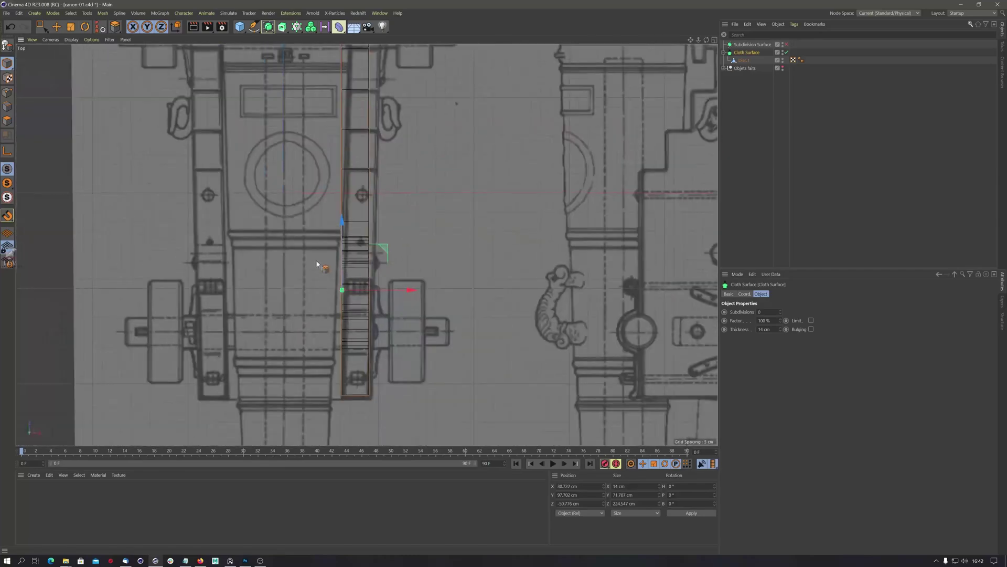
pyautogui.keyDown('alt'); pyautogui.moveTo(393, 269); pyautogui.dragTo(385, 316, button='middle'); pyautogui.keyUp('alt')
pyautogui.scroll(-3, 386, 315)
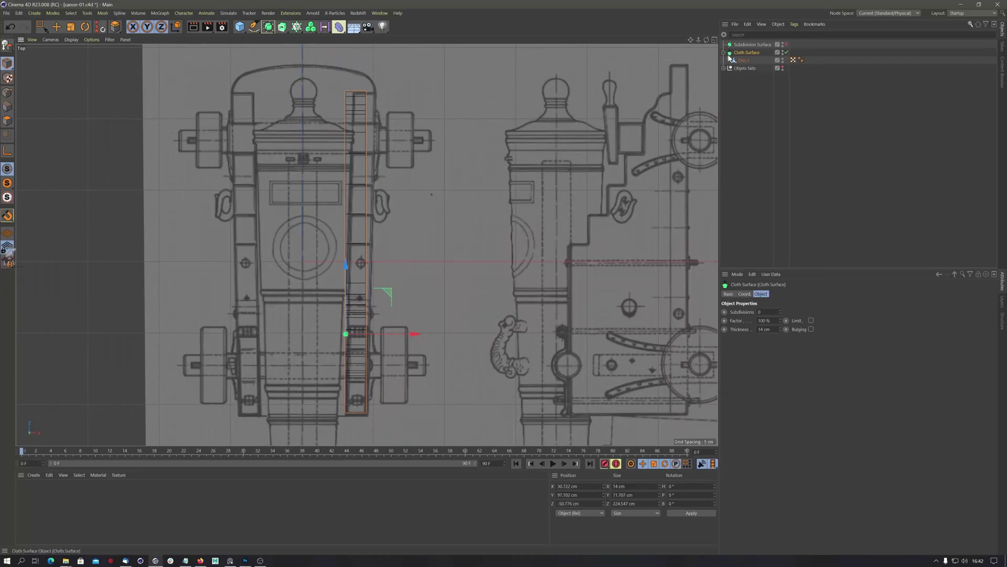
pyautogui.moveTo(339, 27); pyautogui.dragTo(470, 40)
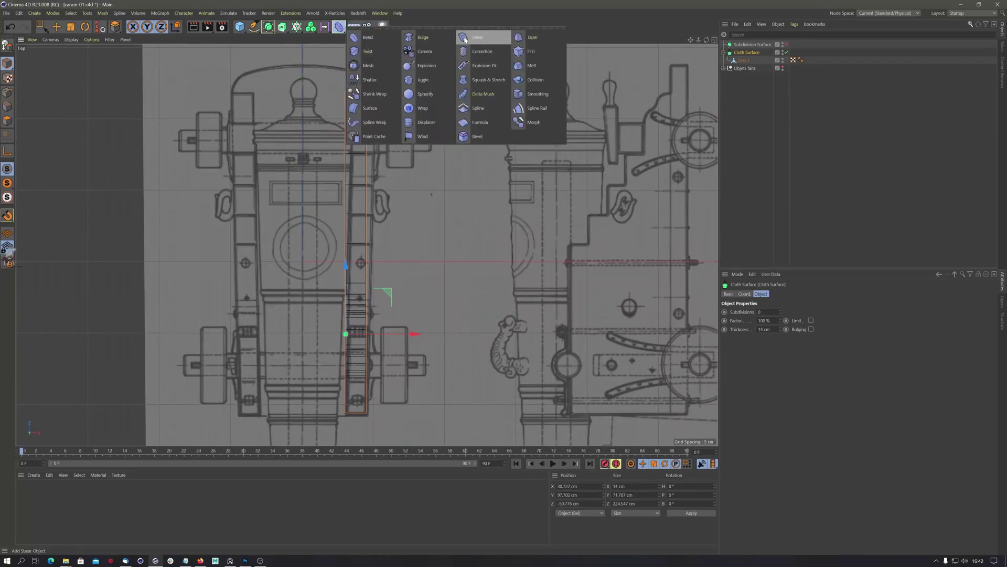
pyautogui.click(793, 132)
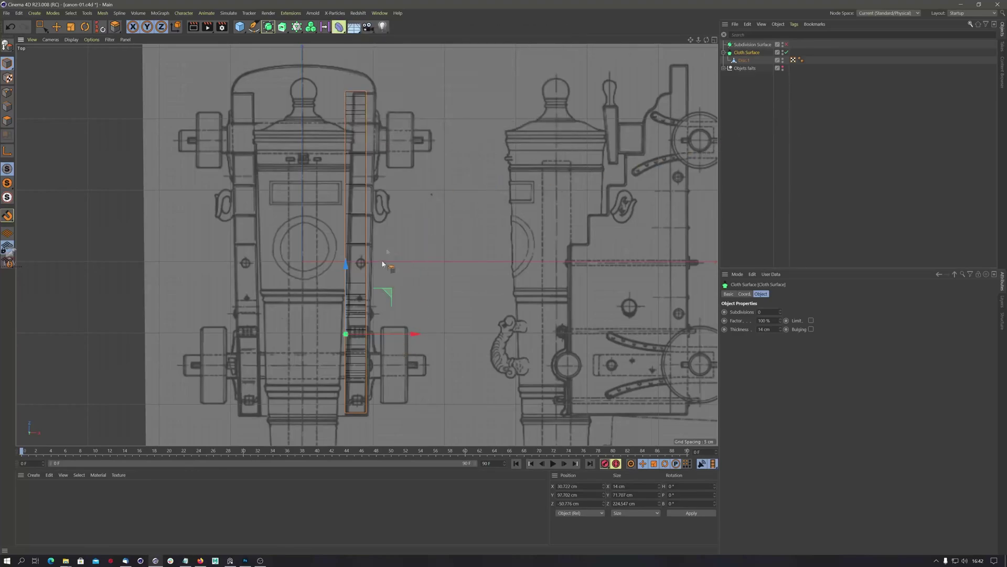
# Nudge the Cloth Surface along Z to about -52.1 cm and set its thickness to 15 cm to match the cheek.
pyautogui.moveTo(344, 265); pyautogui.dragTo(347, 265)
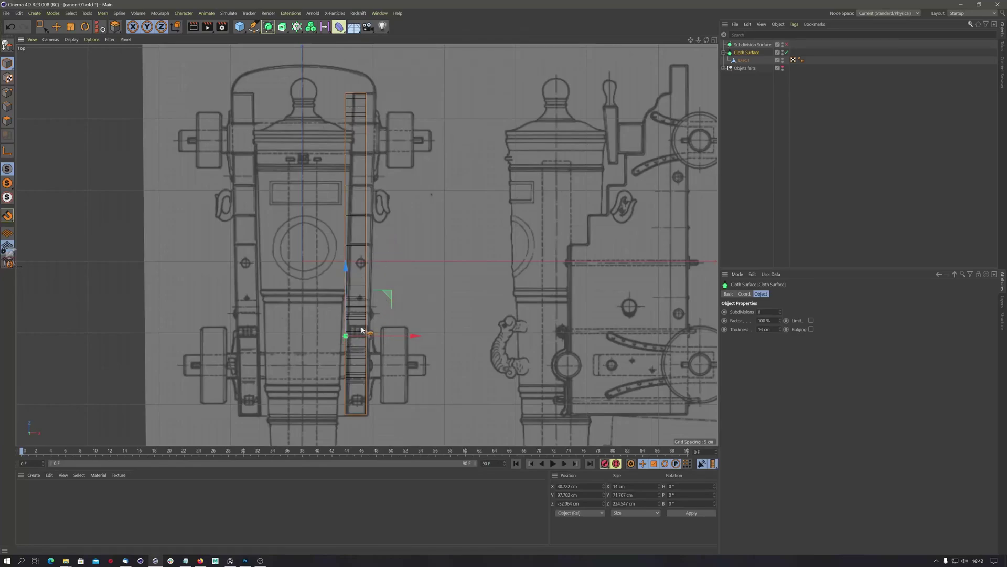
pyautogui.scroll(3, 354, 389)
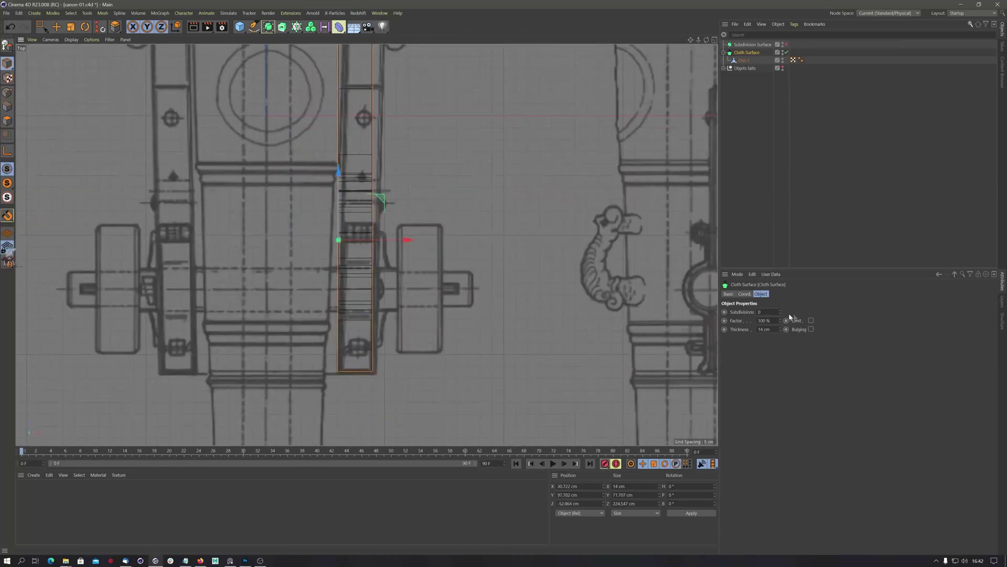
pyautogui.click(781, 327)
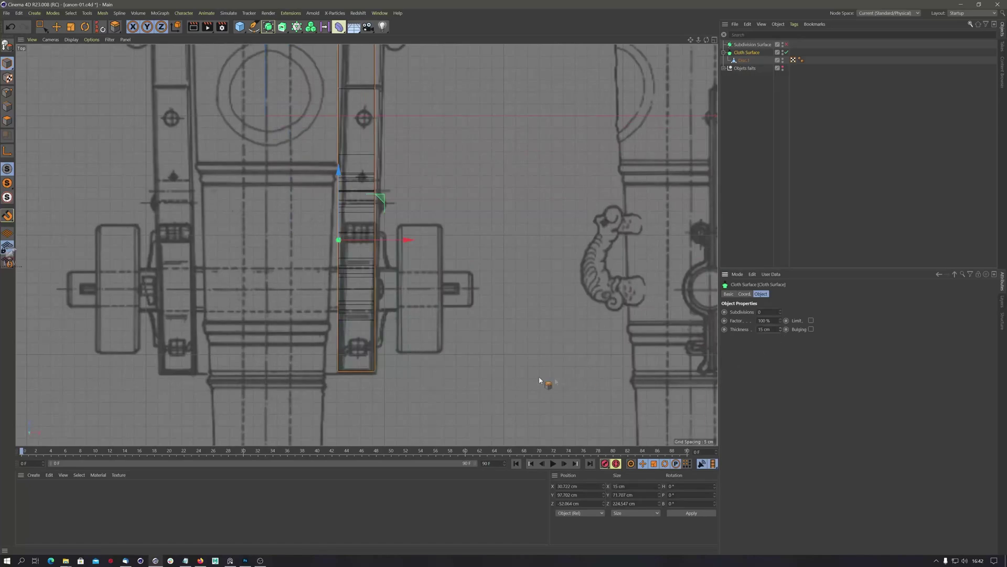
pyautogui.scroll(-3, 407, 382)
pyautogui.scroll(4, 393, 299)
pyautogui.scroll(-1, 348, 377)
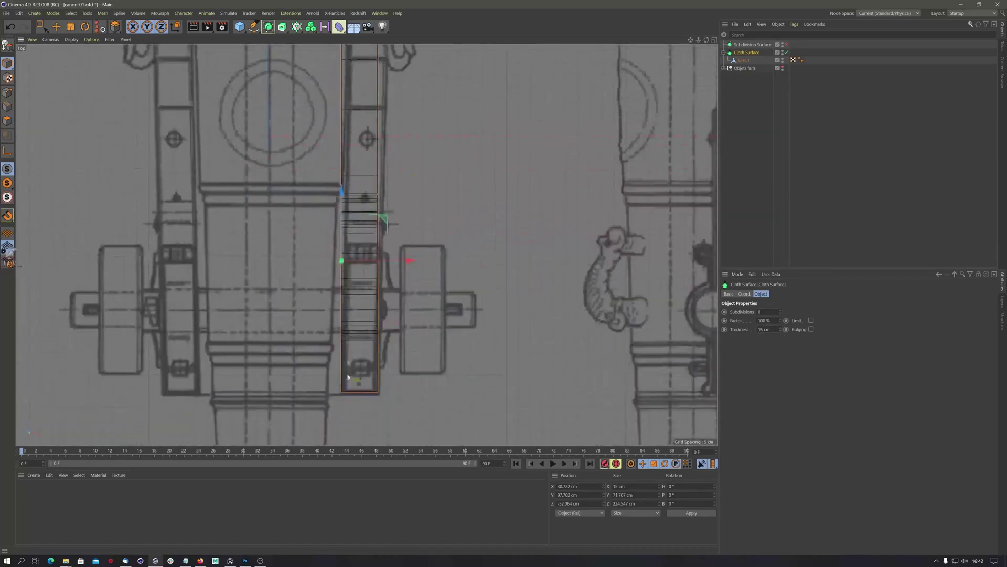
pyautogui.scroll(-4, 361, 273)
pyautogui.keyDown('alt'); pyautogui.moveTo(360, 270); pyautogui.dragTo(356, 350, button='middle'); pyautogui.keyUp('alt')
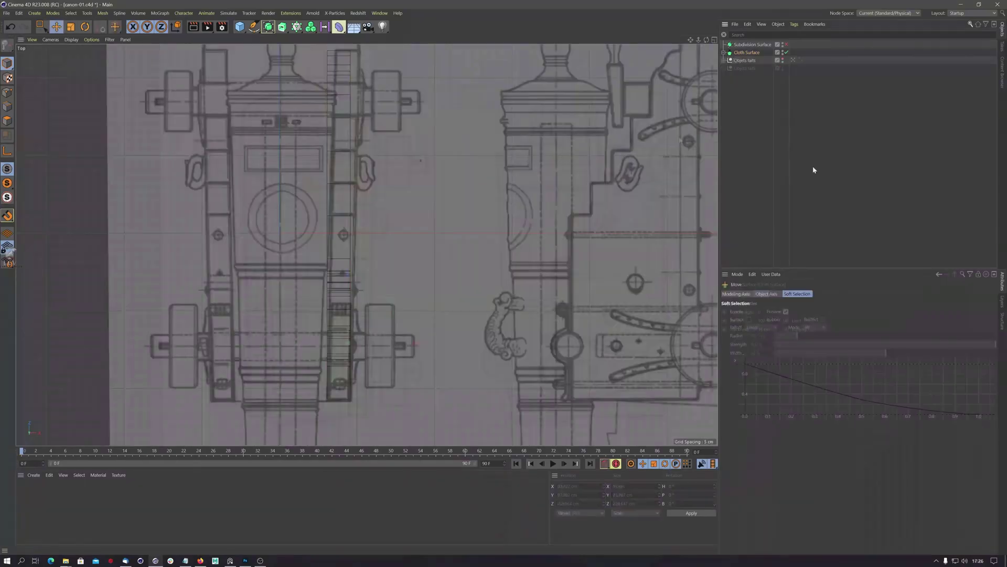
# Select the Cloth Surface, check its edges against the angled cheek in the top view, and expand its hierarchy.
pyautogui.click(751, 53)
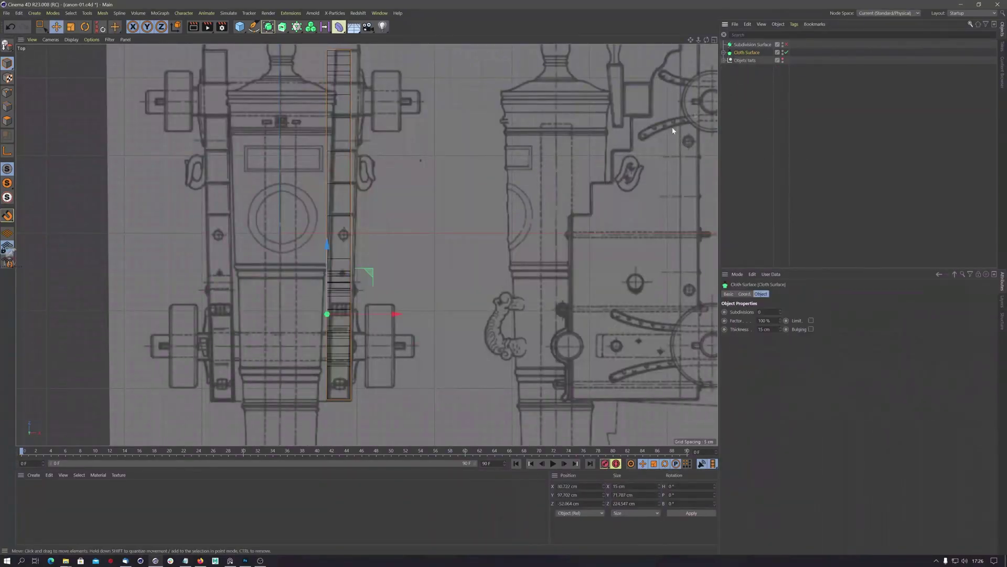
pyautogui.keyDown('alt'); pyautogui.moveTo(364, 231); pyautogui.dragTo(360, 253, button='middle'); pyautogui.keyUp('alt')
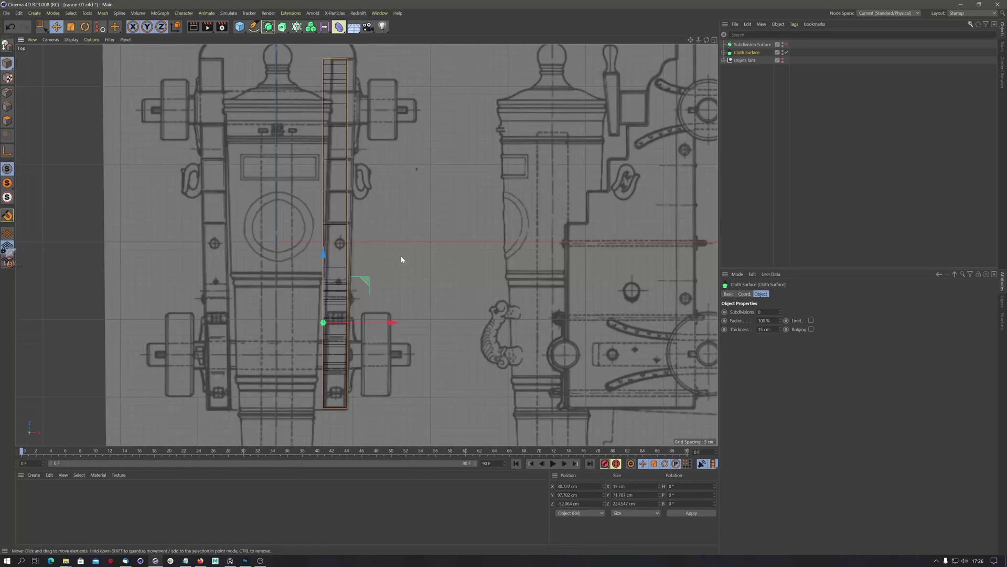
pyautogui.scroll(4, 328, 332)
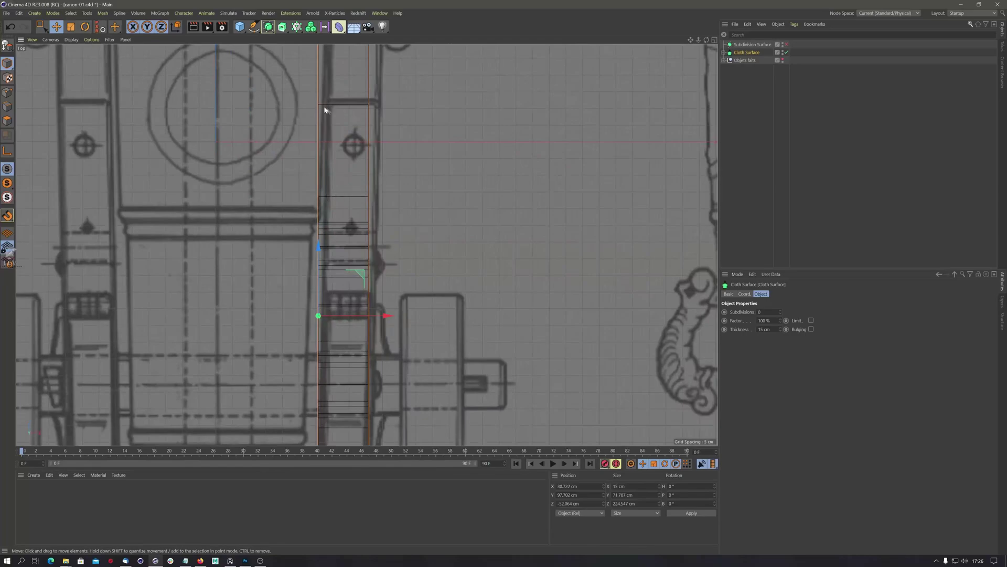
pyautogui.scroll(-3, 381, 109)
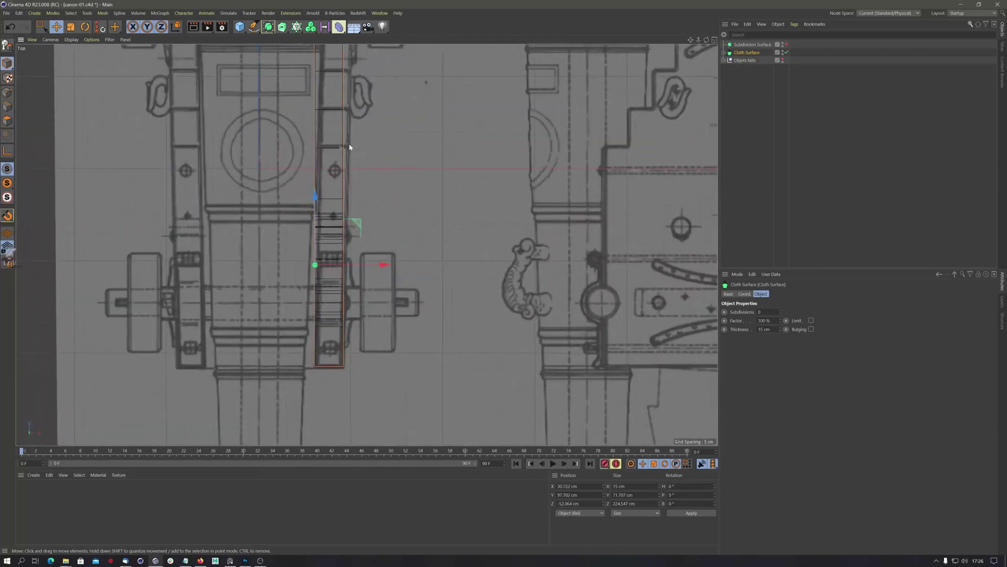
pyautogui.keyDown('alt'); pyautogui.moveTo(342, 135); pyautogui.dragTo(298, 344, button='middle'); pyautogui.keyUp('alt')
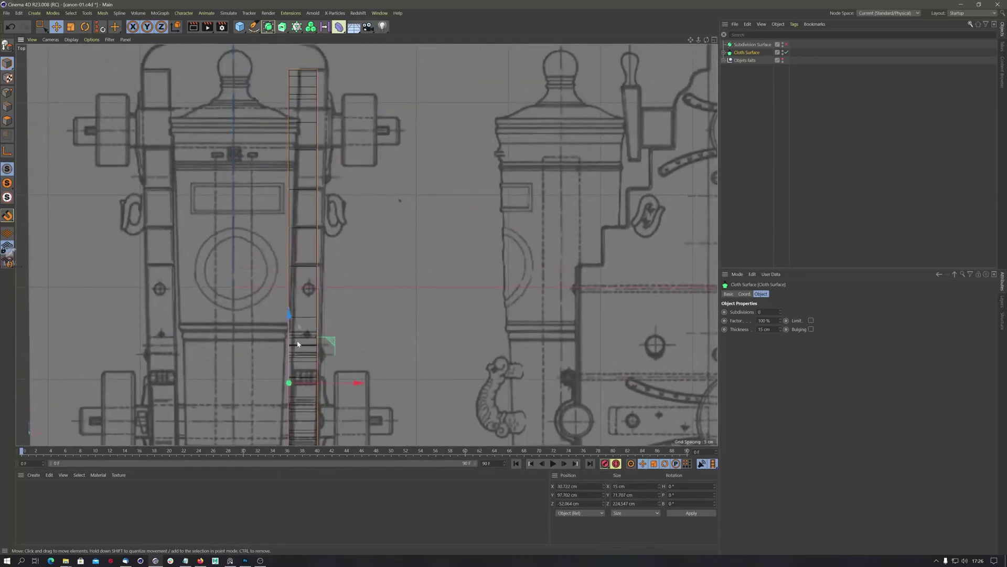
pyautogui.scroll(-5, 367, 243)
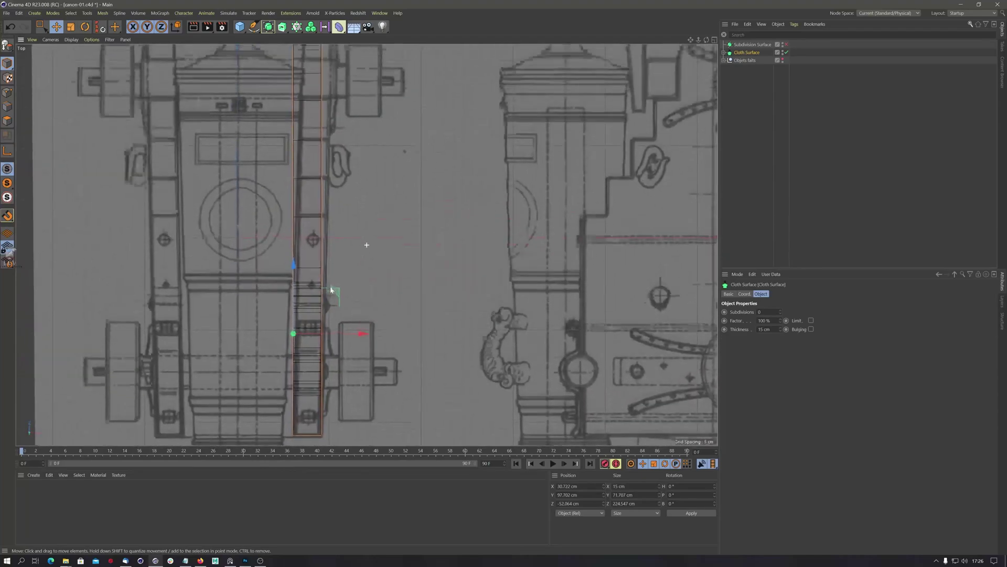
pyautogui.click(725, 53)
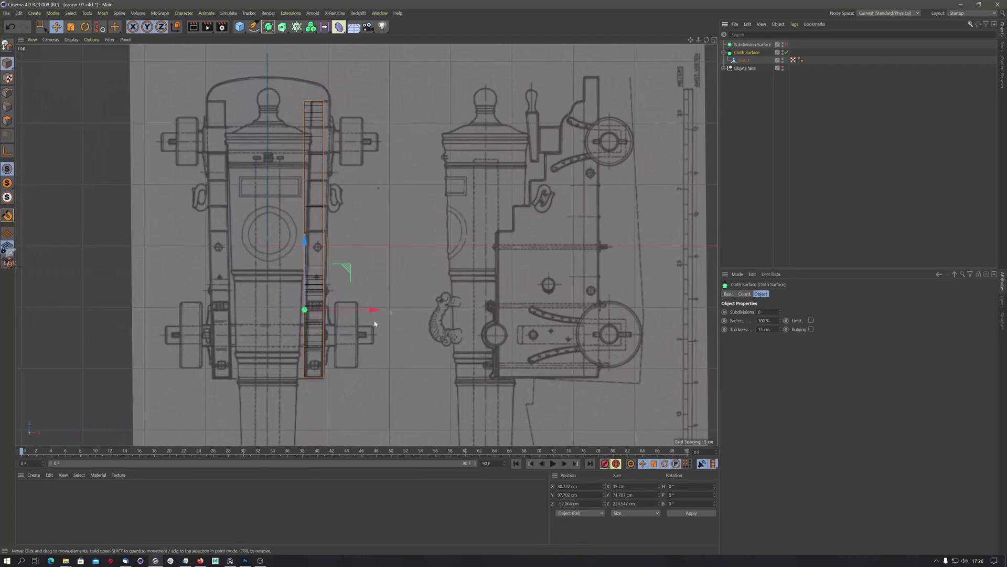
# Align the Cloth Surface with the carriage outline in the right view by moving it along Z to about -51.1 cm.
pyautogui.click(714, 39)
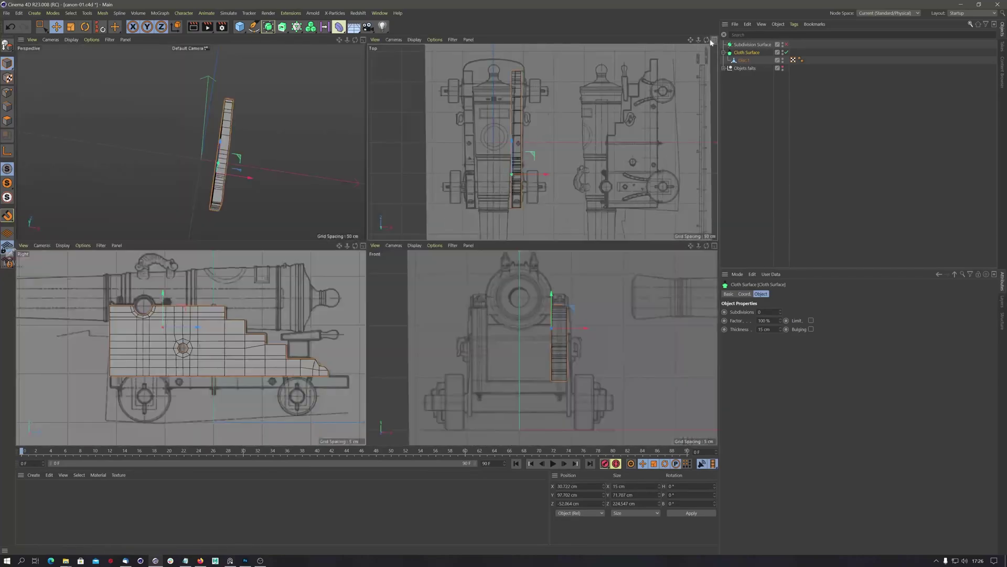
pyautogui.click(362, 246)
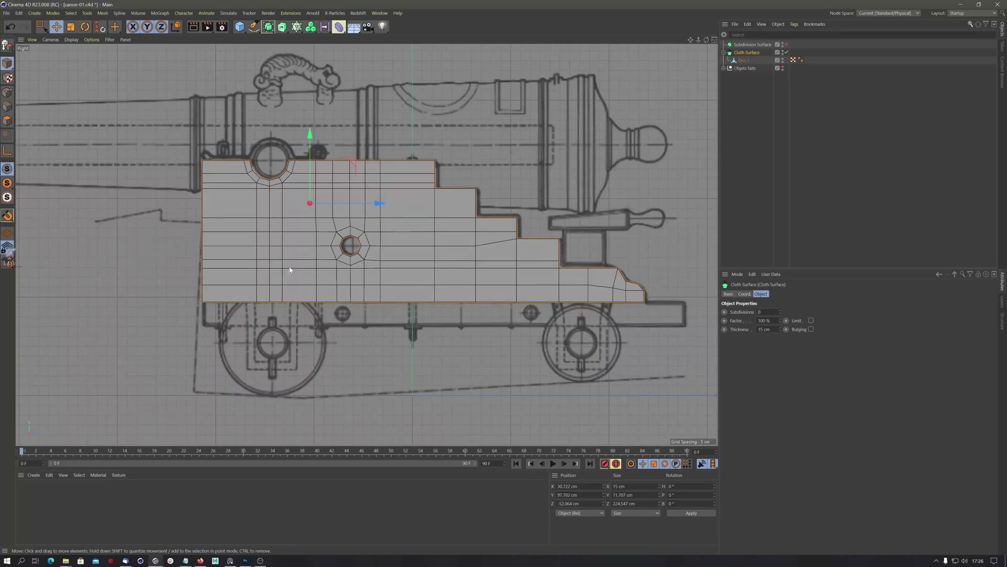
pyautogui.scroll(2, 353, 242)
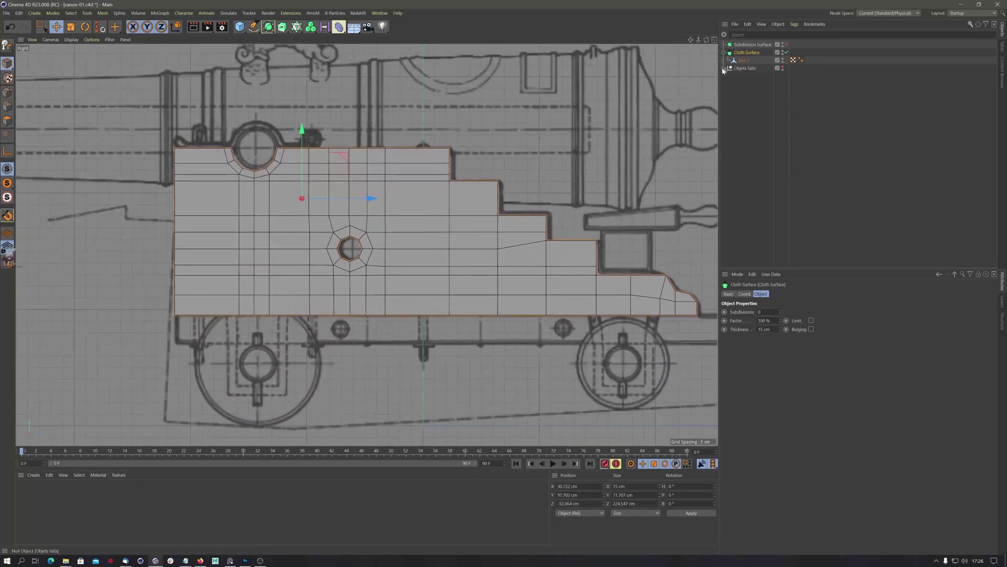
pyautogui.moveTo(372, 202); pyautogui.dragTo(371, 203)
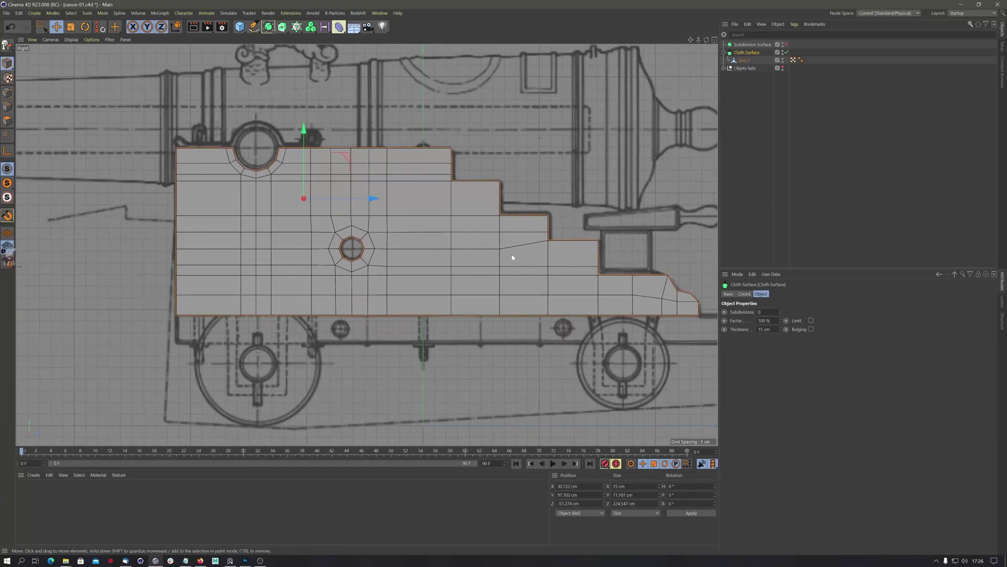
pyautogui.scroll(3, 263, 151)
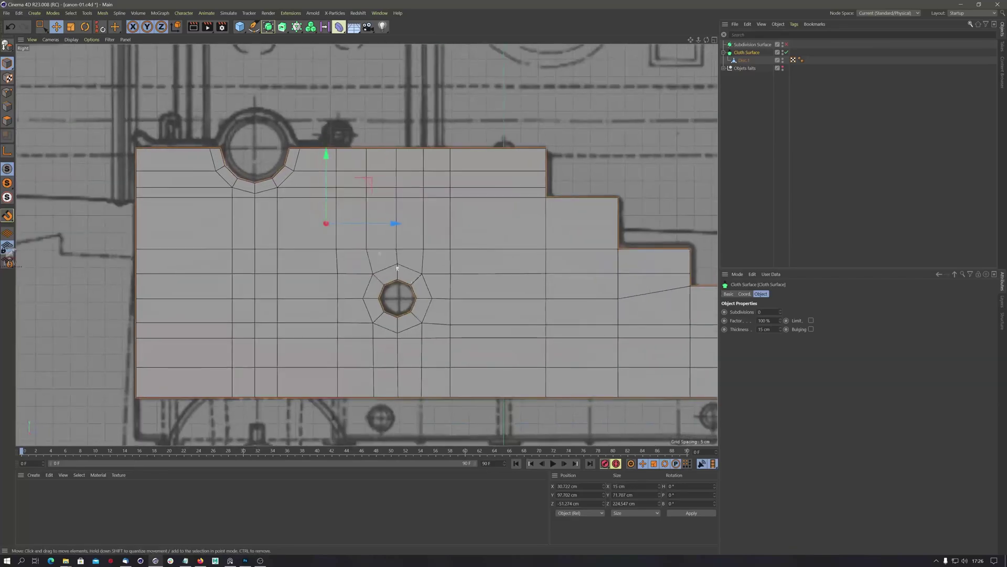
pyautogui.moveTo(395, 224); pyautogui.dragTo(395, 223)
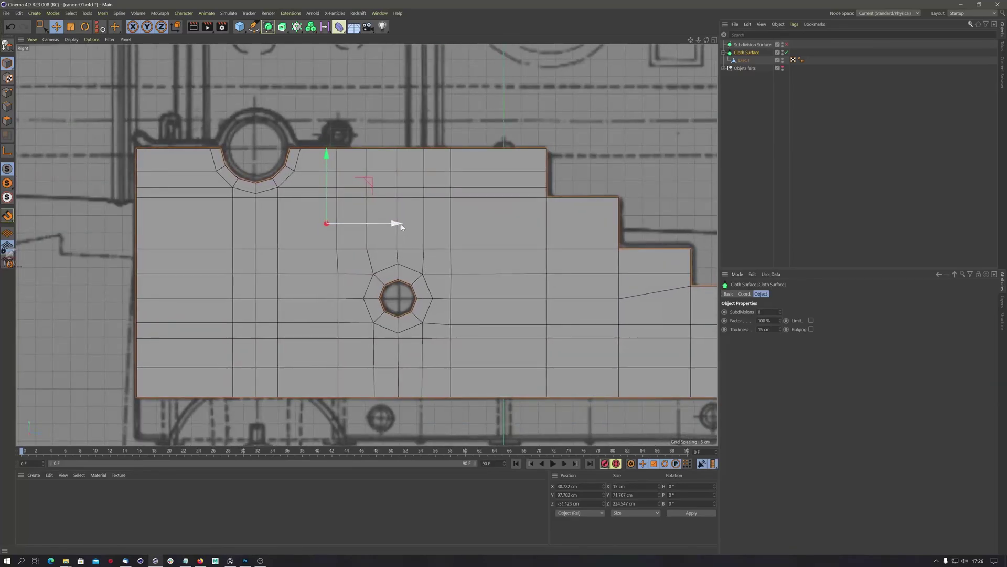
pyautogui.scroll(-3, 410, 223)
pyautogui.scroll(-4, 369, 229)
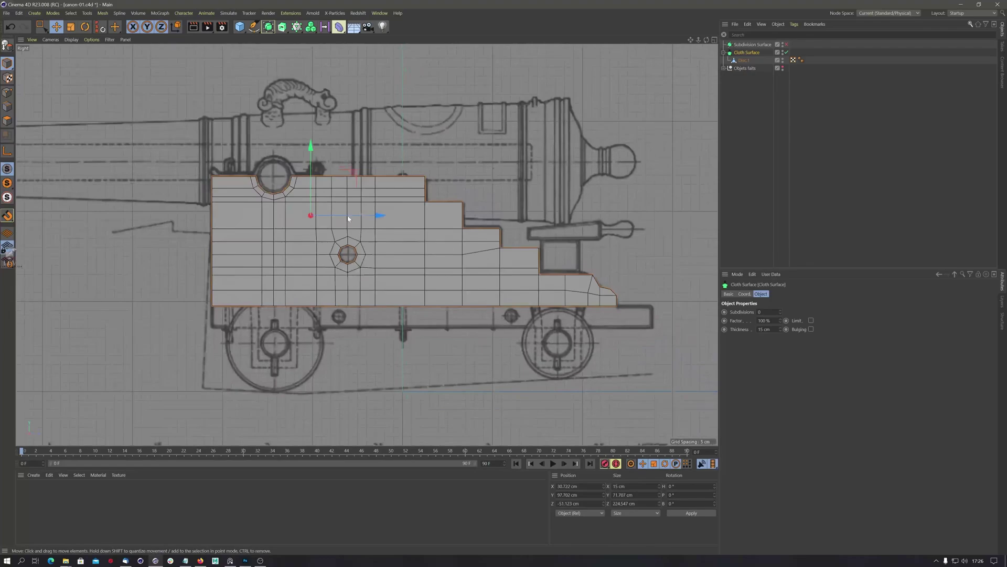
# Check the plank in the four-view layout, make the Cloth Surface editable, and select the resulting parent null.
pyautogui.click(715, 40)
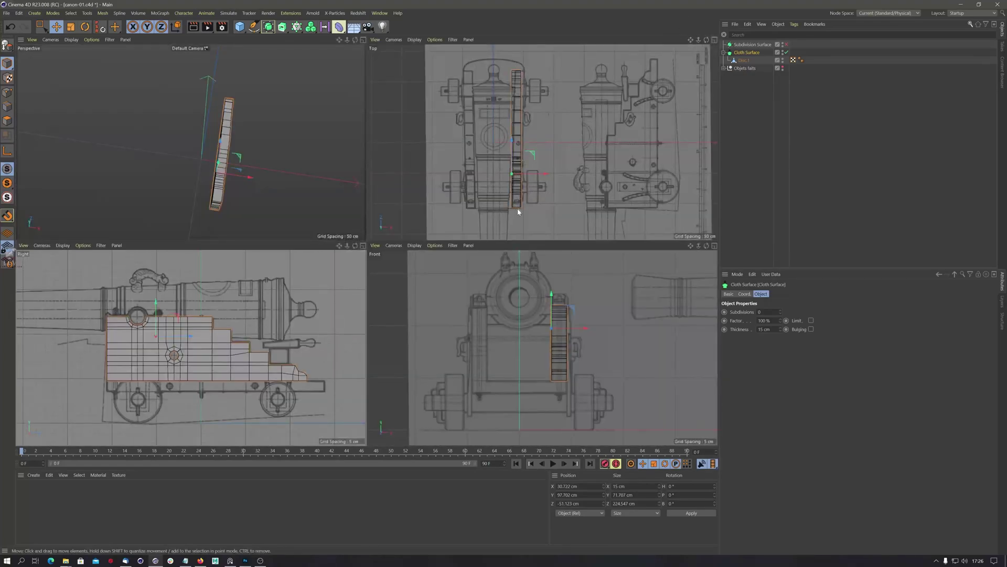
pyautogui.scroll(5, 518, 212)
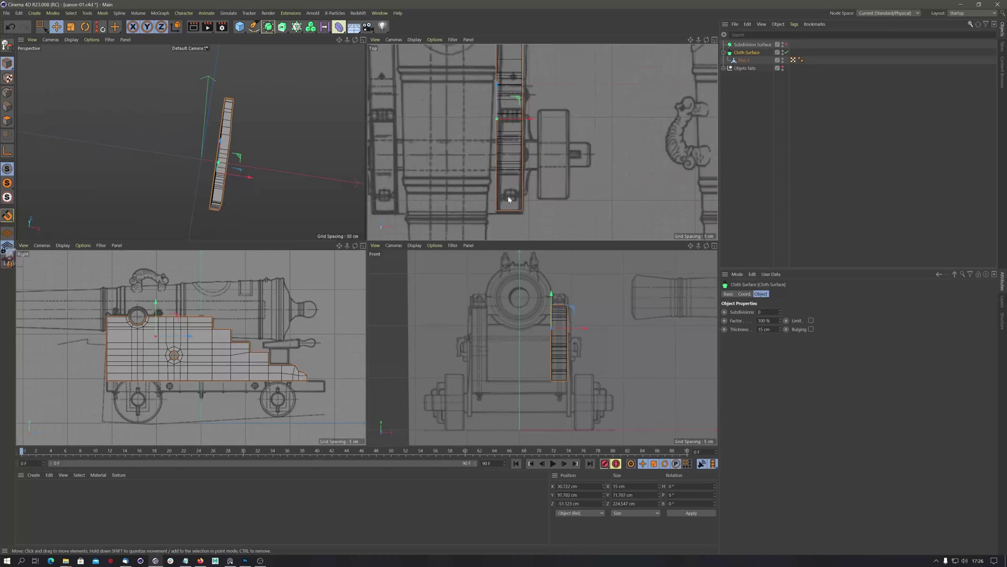
pyautogui.moveTo(508, 199); pyautogui.dragTo(503, 164, button='middle')
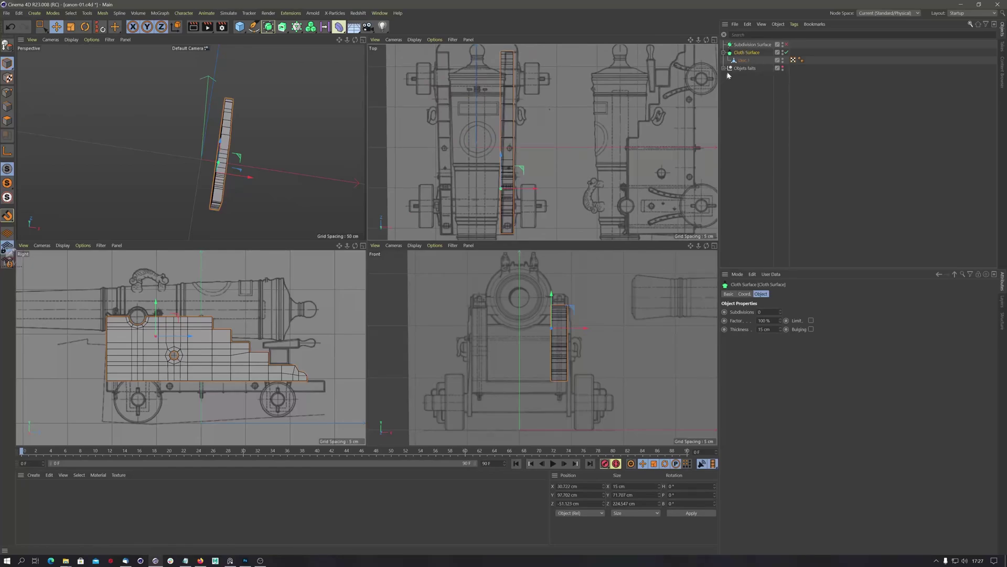
pyautogui.press('c')
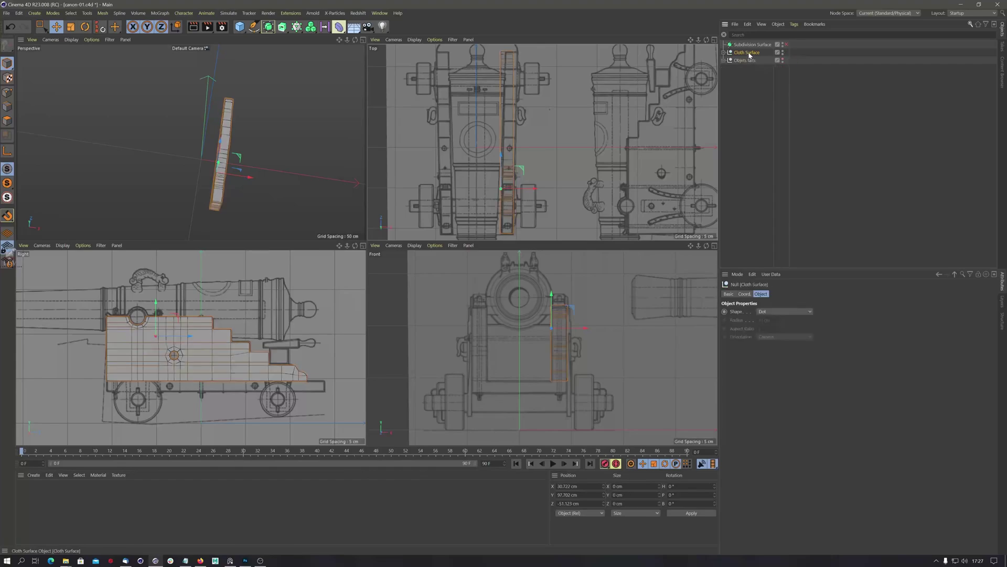
pyautogui.click(742, 60)
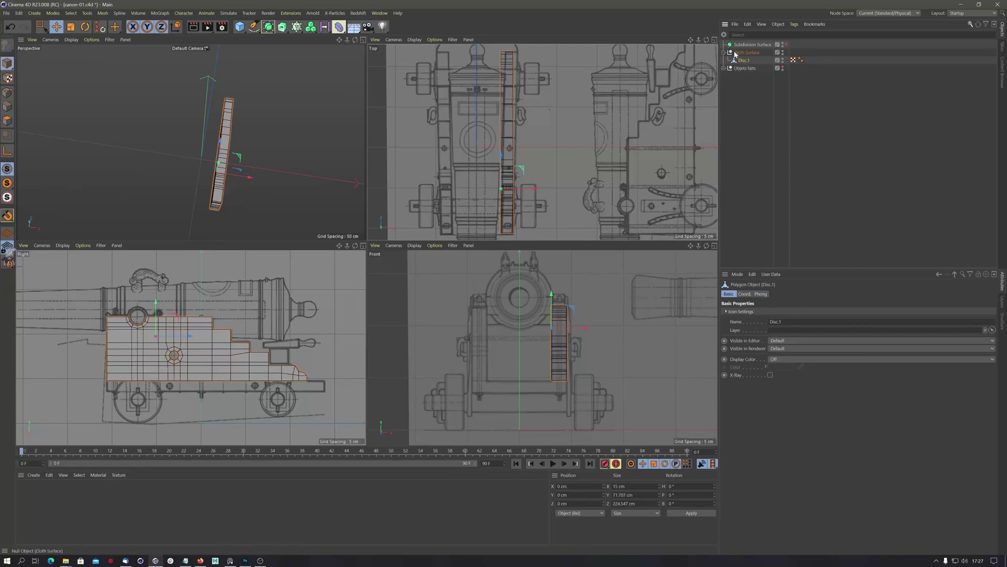
pyautogui.click(735, 53)
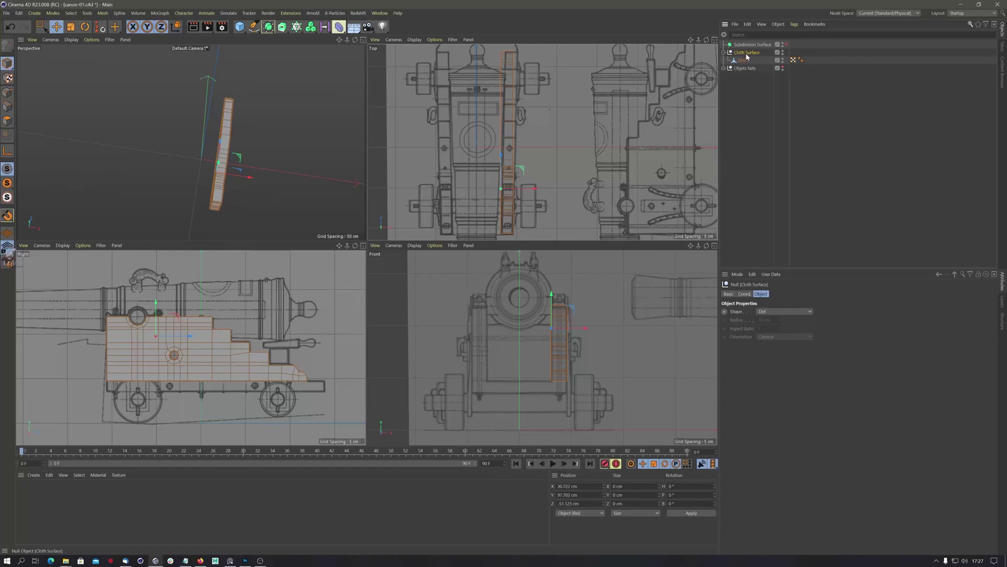
# Add a Shear deformer and place it inside the Cloth Surface null, directly above the Disc.1 mesh.
pyautogui.click(339, 26)
pyautogui.click(480, 34)
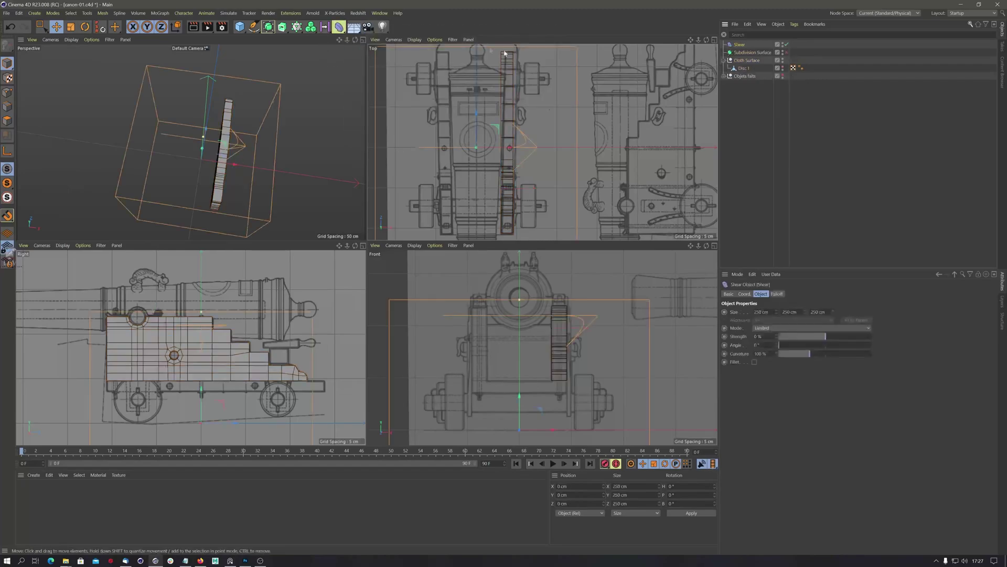
pyautogui.moveTo(741, 45); pyautogui.dragTo(745, 67)
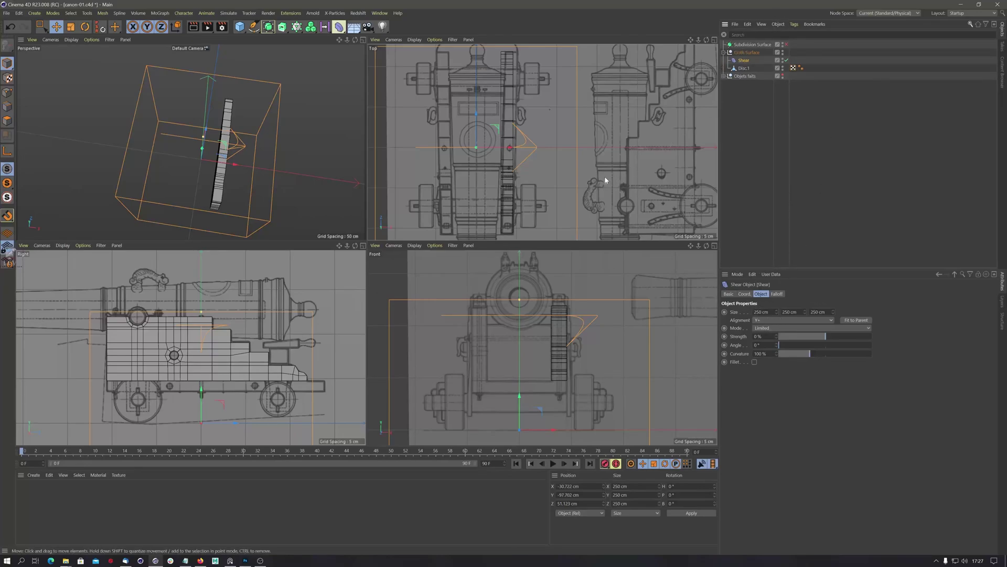
pyautogui.scroll(5, 540, 89)
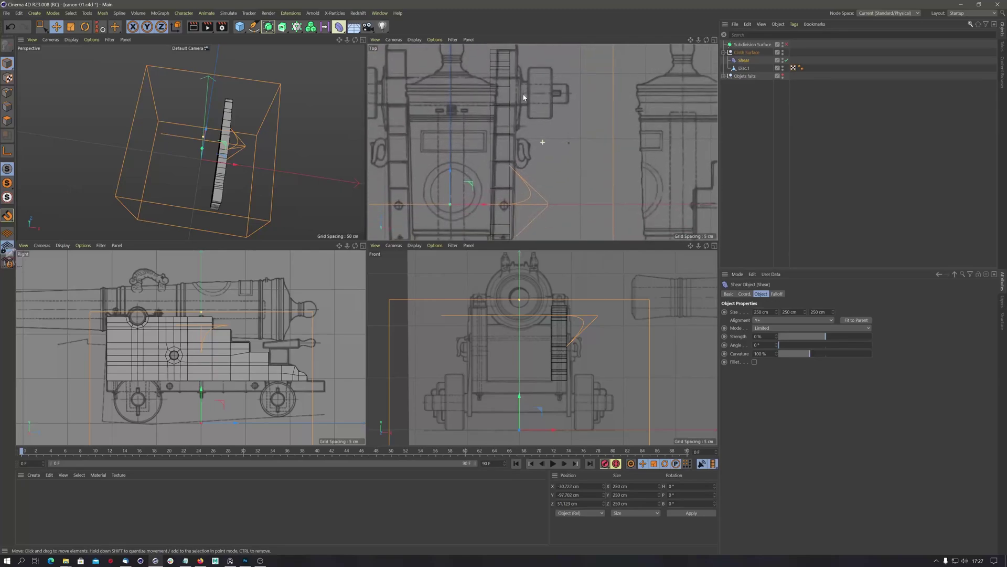
# Nest the Shear deformer under the Disc.1 mesh and fit it to its parent, checking against the top view.
pyautogui.scroll(-4, 495, 90)
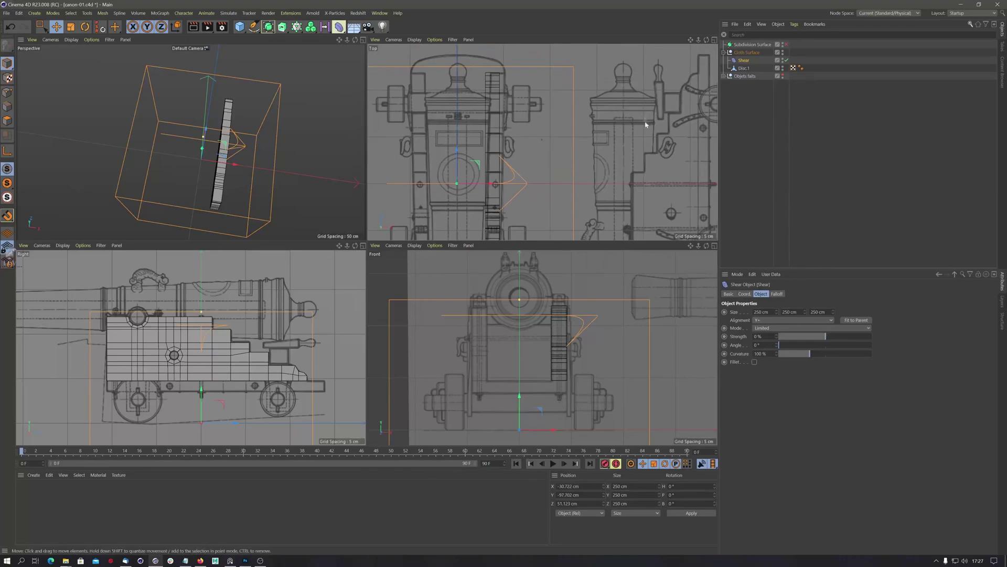
pyautogui.press('o')
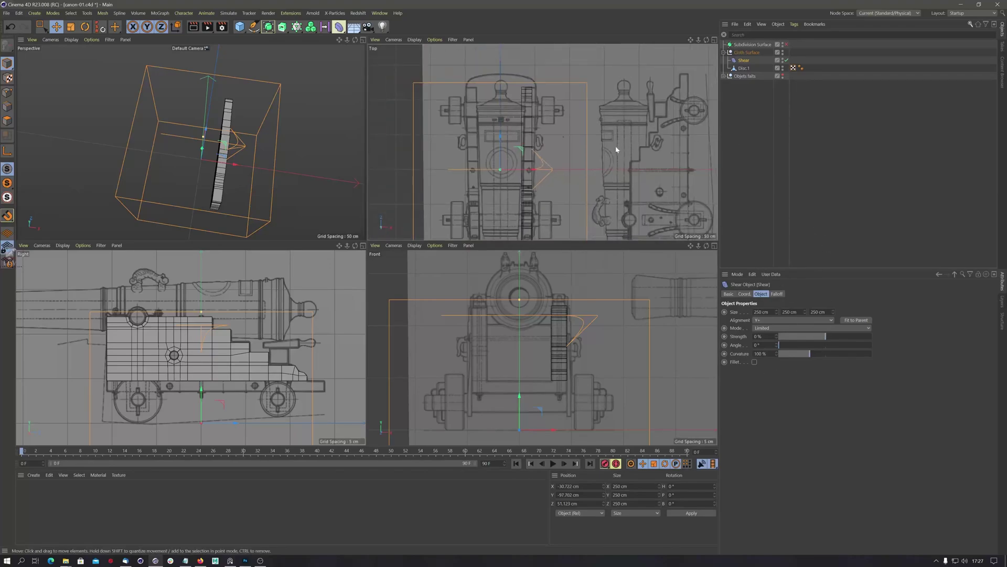
pyautogui.click(714, 40)
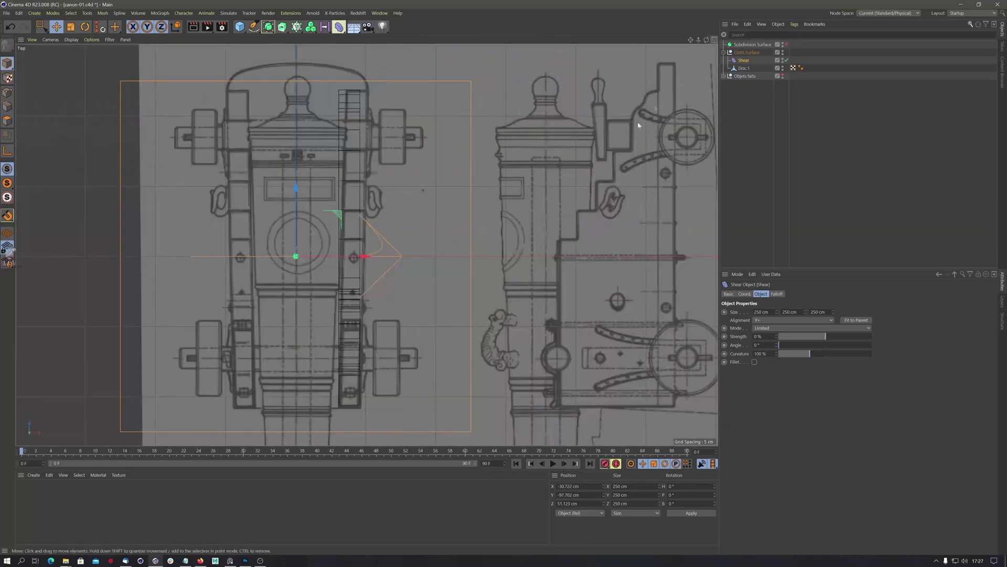
pyautogui.scroll(-2, 552, 199)
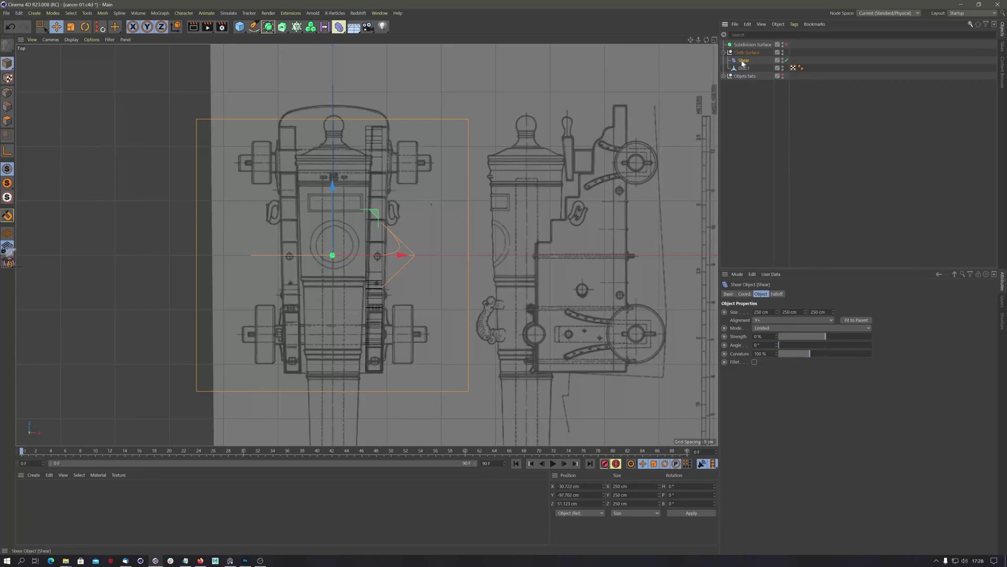
pyautogui.moveTo(742, 62); pyautogui.dragTo(744, 69)
pyautogui.click(859, 320)
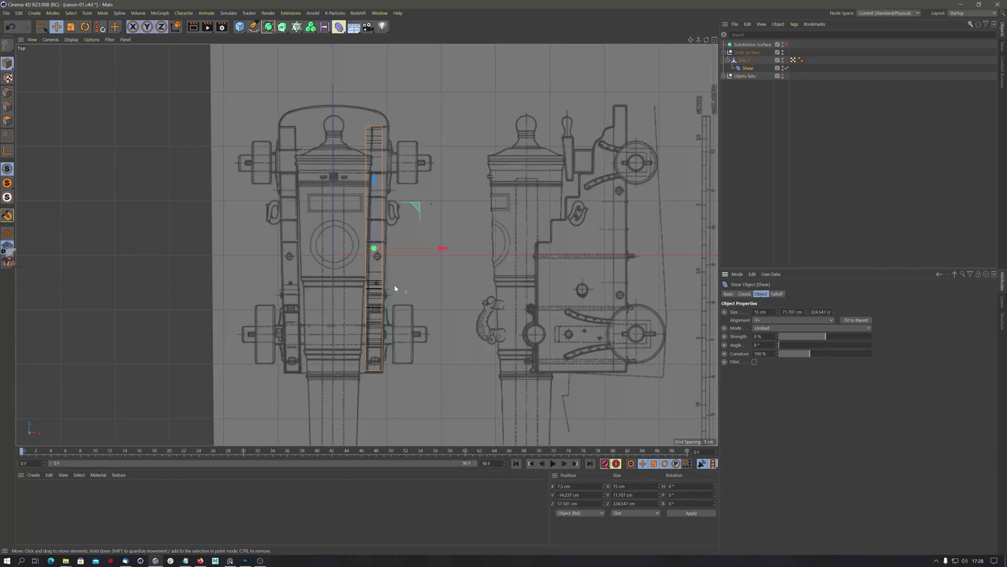
# Set the Shear deformer's alignment to Z- and its strength to 100%.
pyautogui.scroll(2, 395, 288)
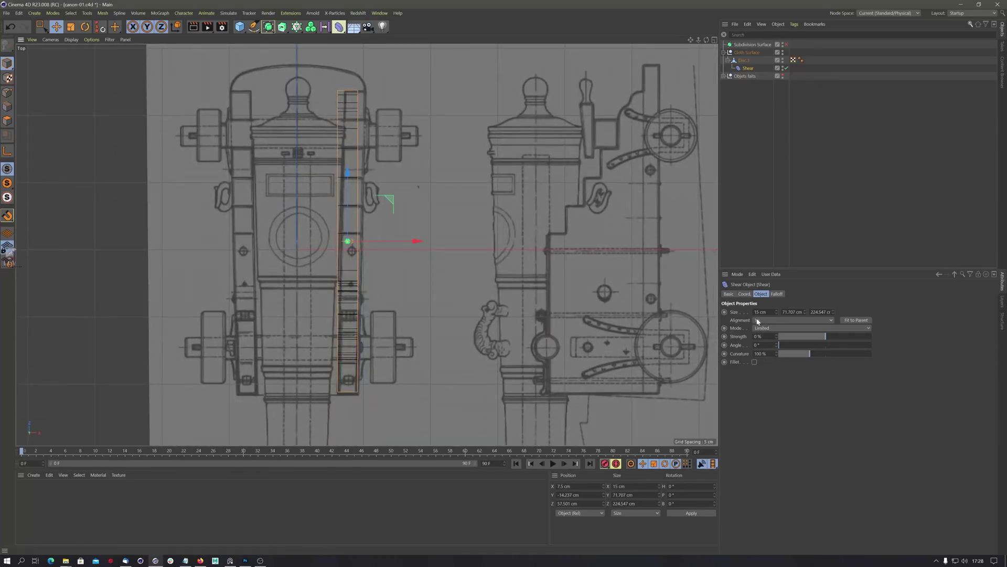
pyautogui.click(778, 320)
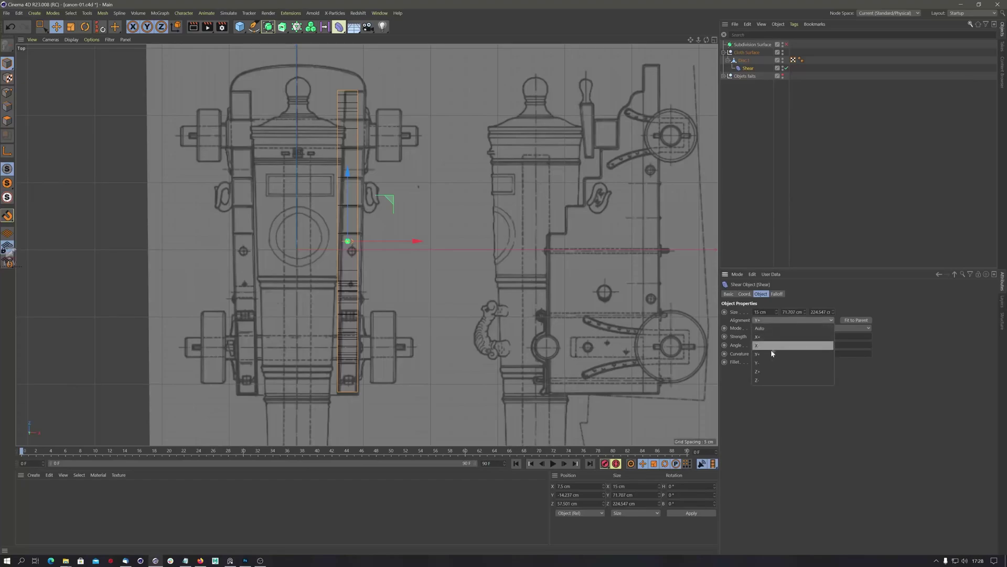
pyautogui.click(768, 380)
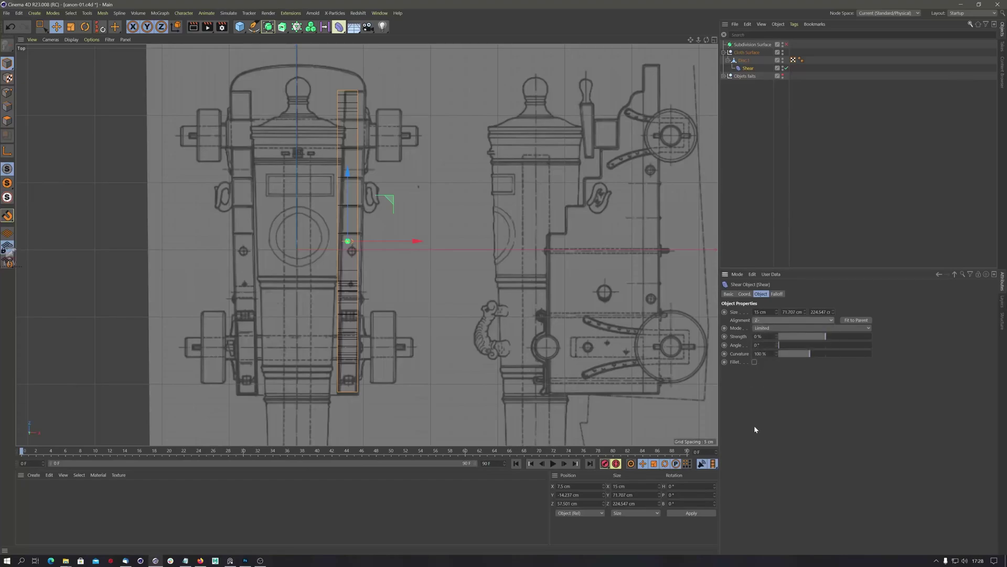
pyautogui.moveTo(829, 336); pyautogui.dragTo(892, 331)
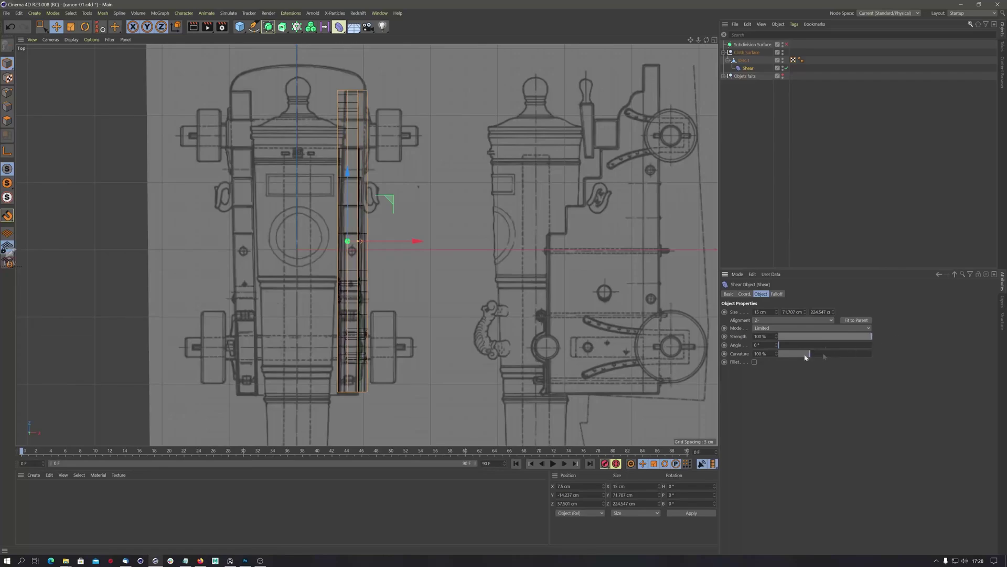
# Set the Shear deformer's angle to 90° and its pitch rotation to 90°.
pyautogui.doubleClick(756, 344)
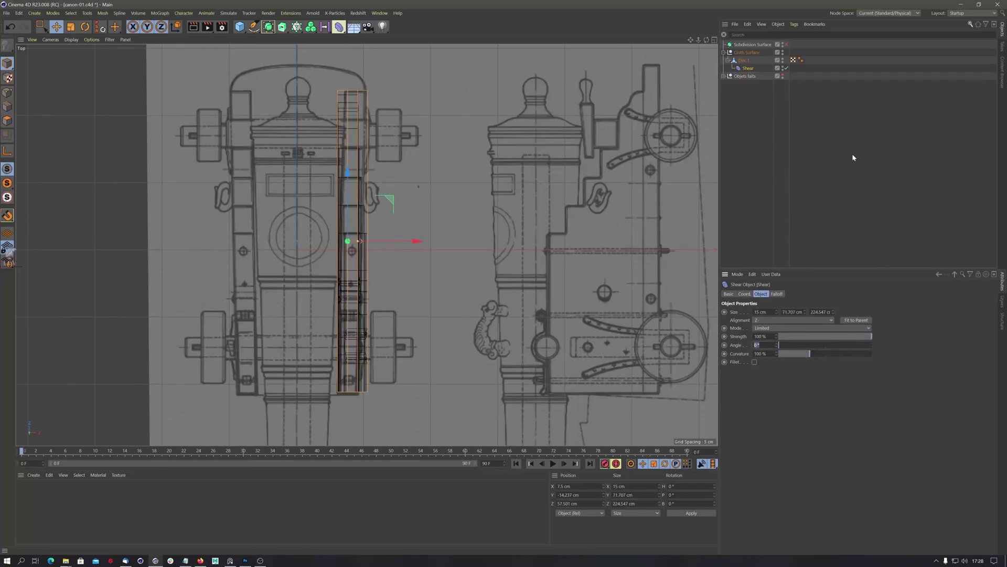
pyautogui.press('Return')
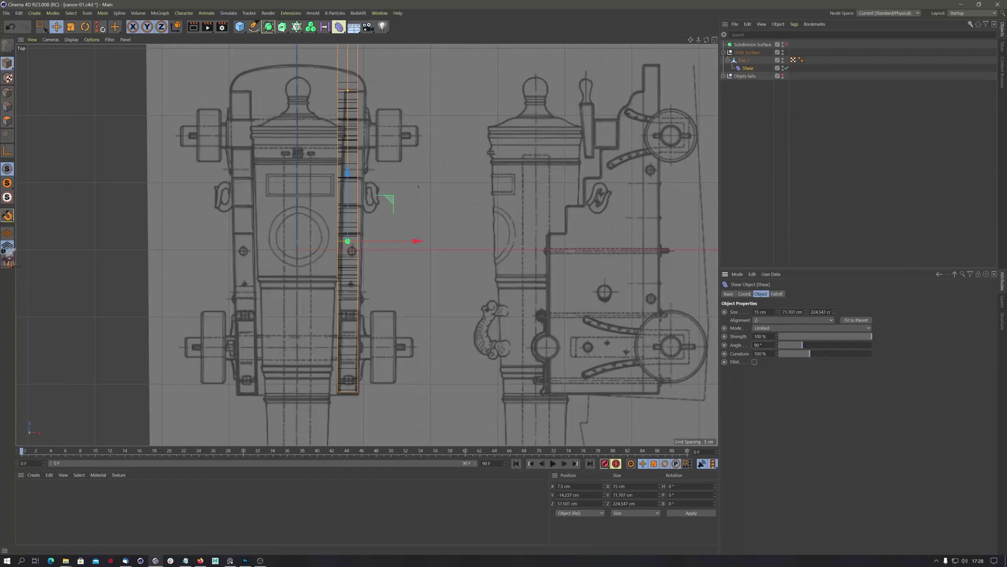
pyautogui.click(673, 495)
pyautogui.write('90')
pyautogui.press('Return')
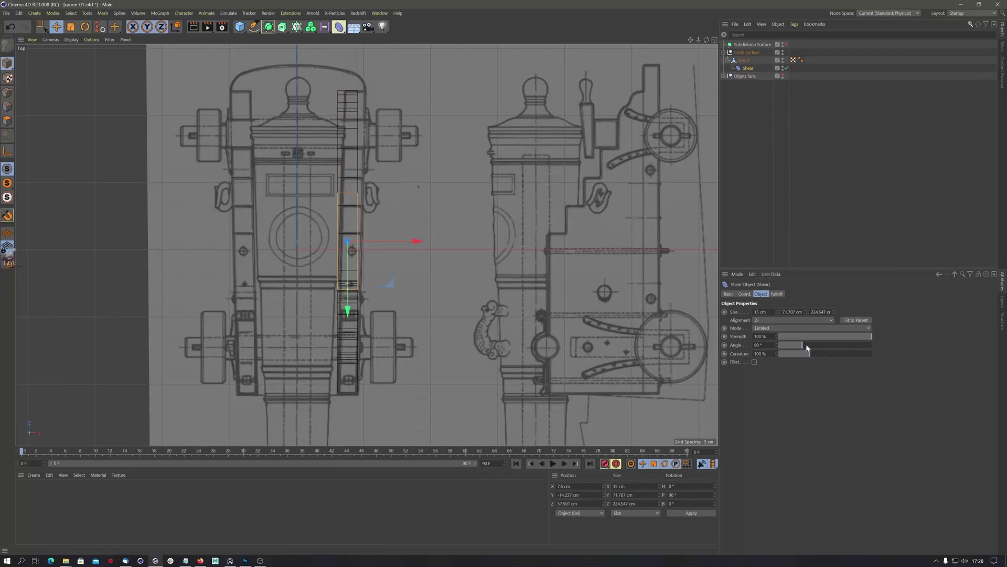
# Change the Shear angle to 180°, refit the deformer to its parent, and set its curvature to 0%.
pyautogui.moveTo(803, 345); pyautogui.dragTo(767, 347)
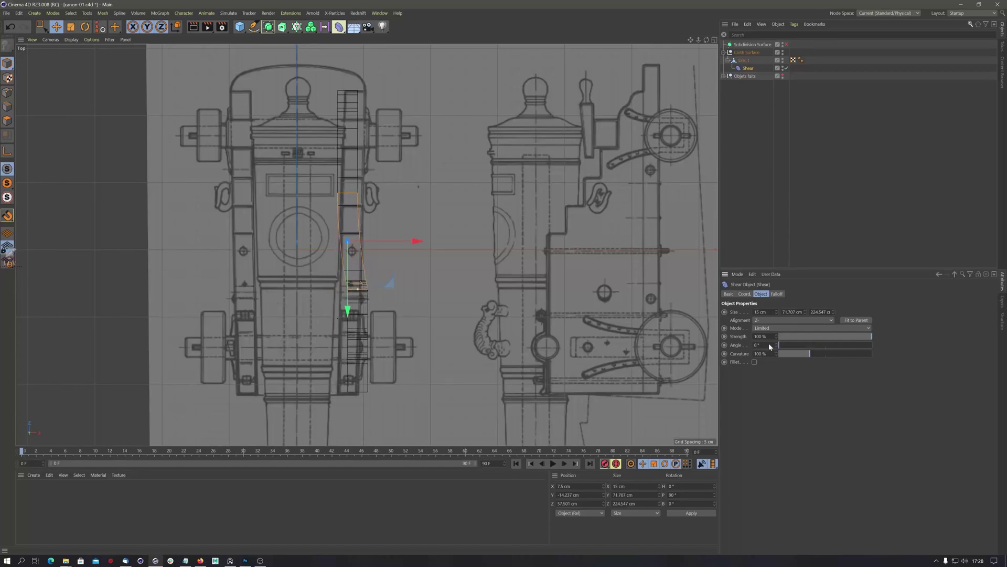
pyautogui.write('180')
pyautogui.press('Return')
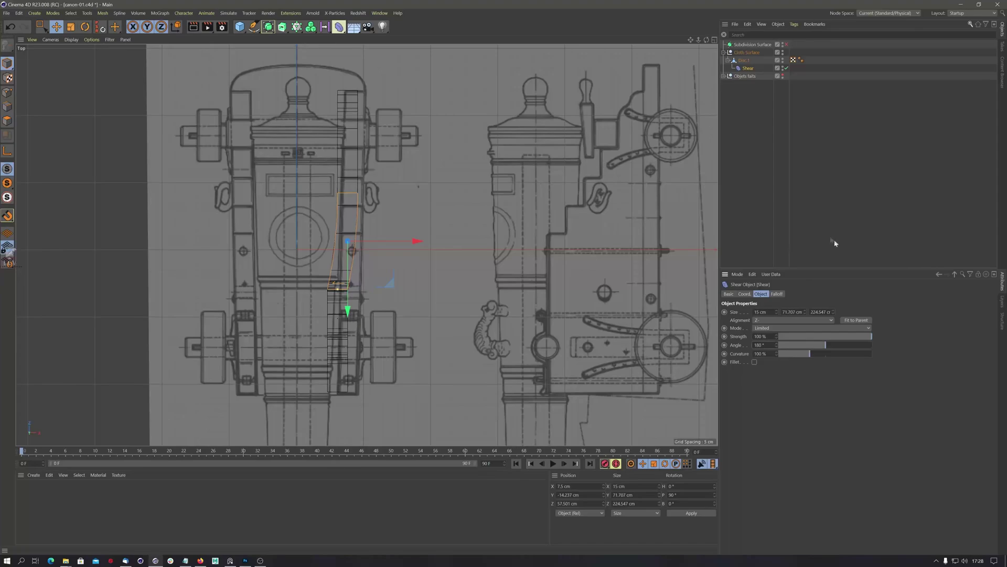
pyautogui.click(857, 320)
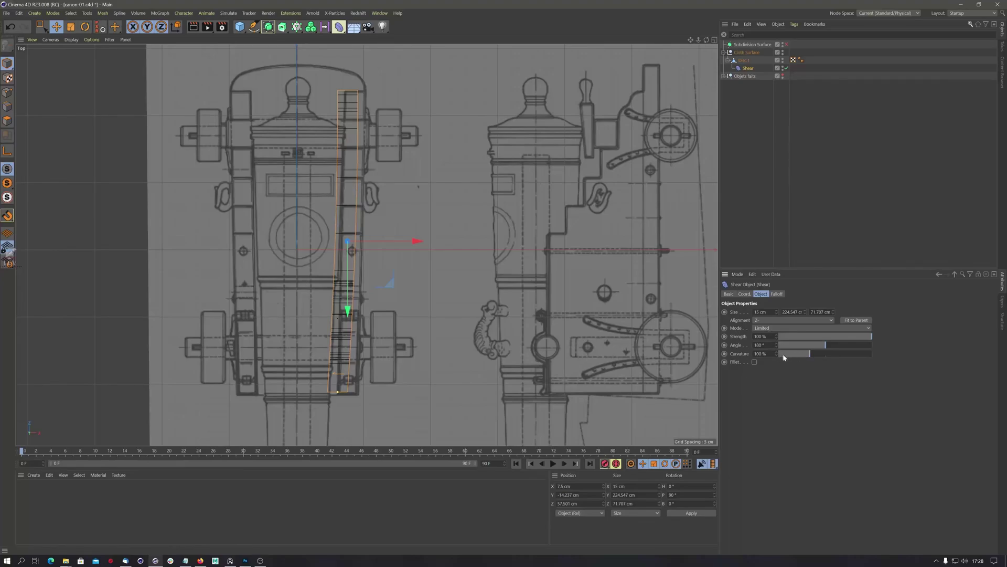
pyautogui.moveTo(809, 354); pyautogui.dragTo(722, 358)
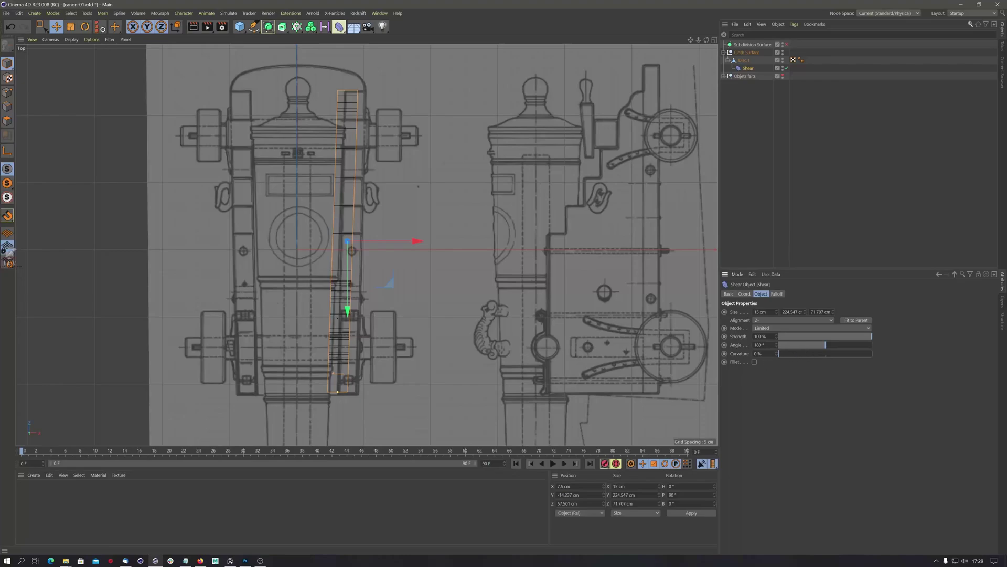
# Move the Cloth Surface null along X to about 37.3 cm so the sheared plank matches the angled cheek in the top view.
pyautogui.click(743, 52)
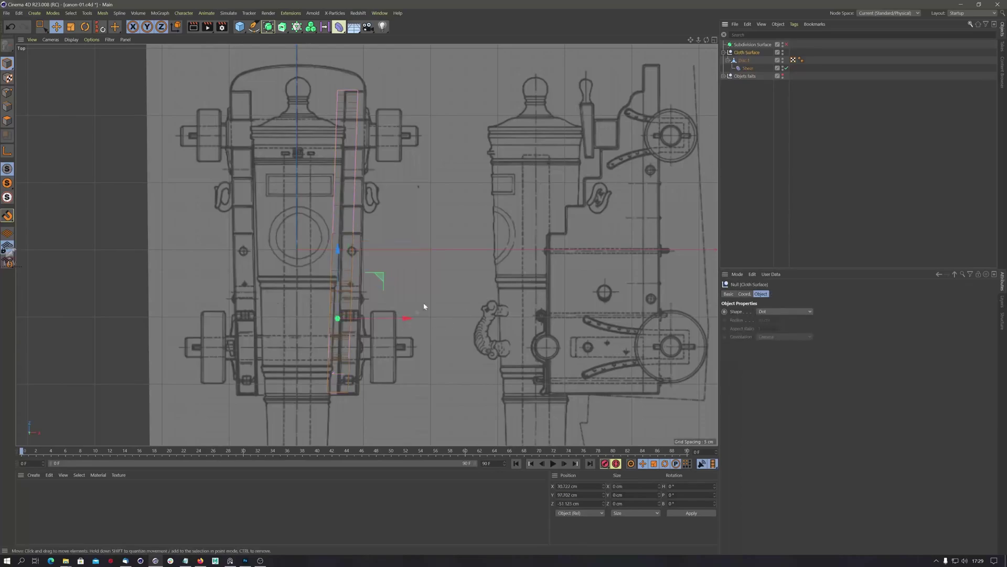
pyautogui.moveTo(406, 318); pyautogui.dragTo(416, 320)
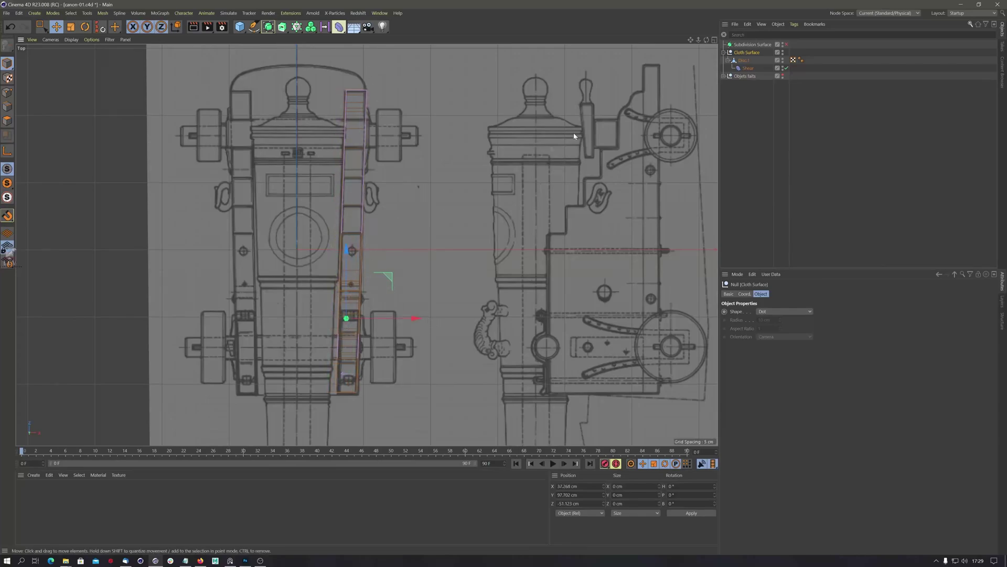
pyautogui.scroll(6, 354, 296)
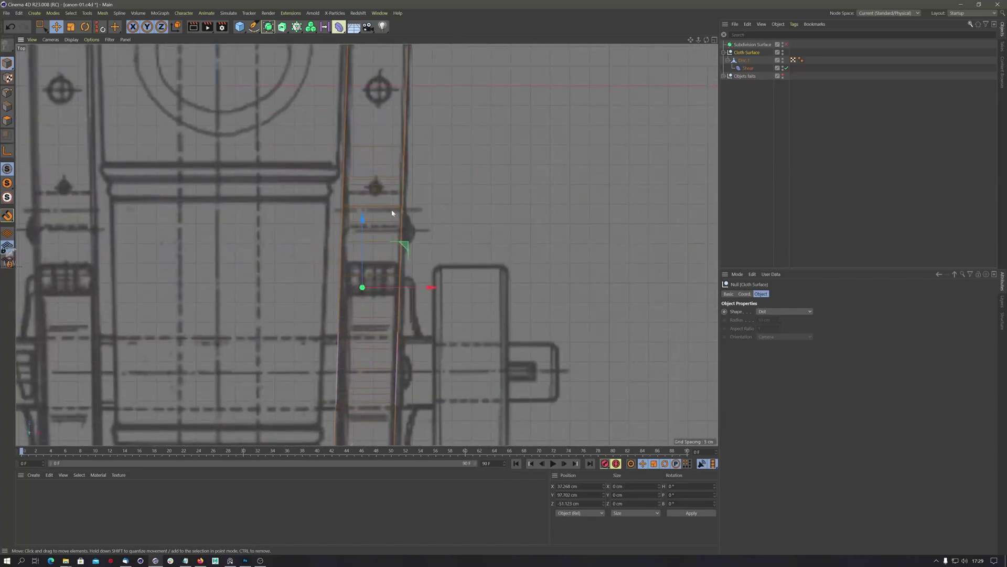
pyautogui.keyDown('alt'); pyautogui.moveTo(344, 302); pyautogui.dragTo(401, 273, button='middle'); pyautogui.keyUp('alt')
pyautogui.scroll(-3, 414, 158)
pyautogui.keyDown('alt'); pyautogui.moveTo(410, 188); pyautogui.dragTo(398, 283, button='middle'); pyautogui.keyUp('alt')
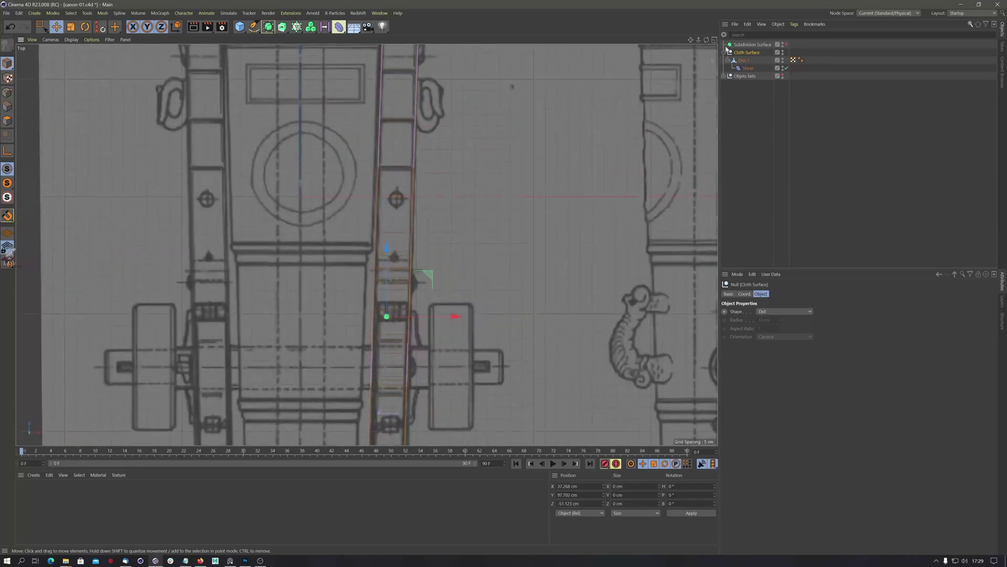
# Examine how the sheared plank lines up with the carriage blueprint in the right and top views.
pyautogui.click(714, 40)
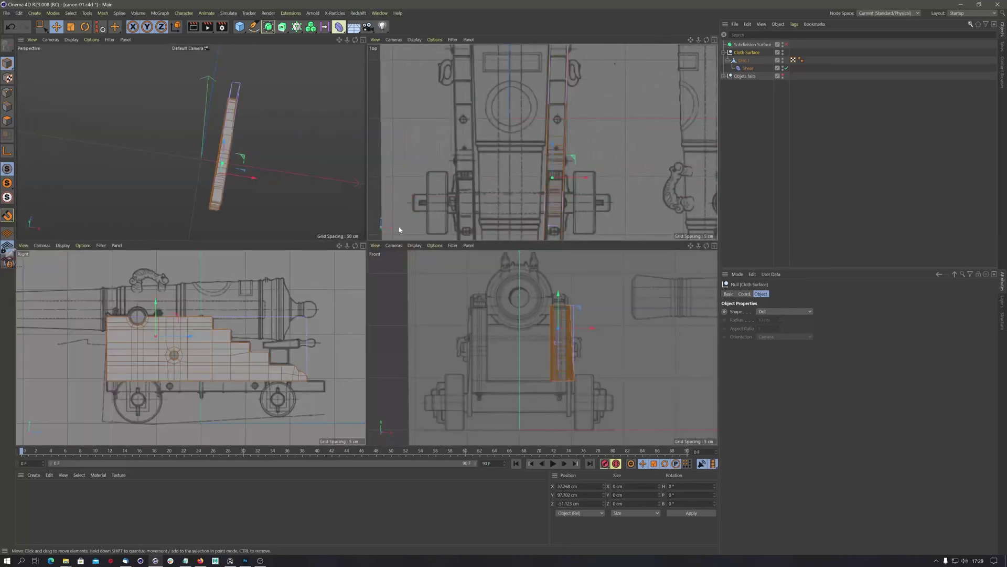
pyautogui.click(363, 245)
pyautogui.scroll(3, 277, 190)
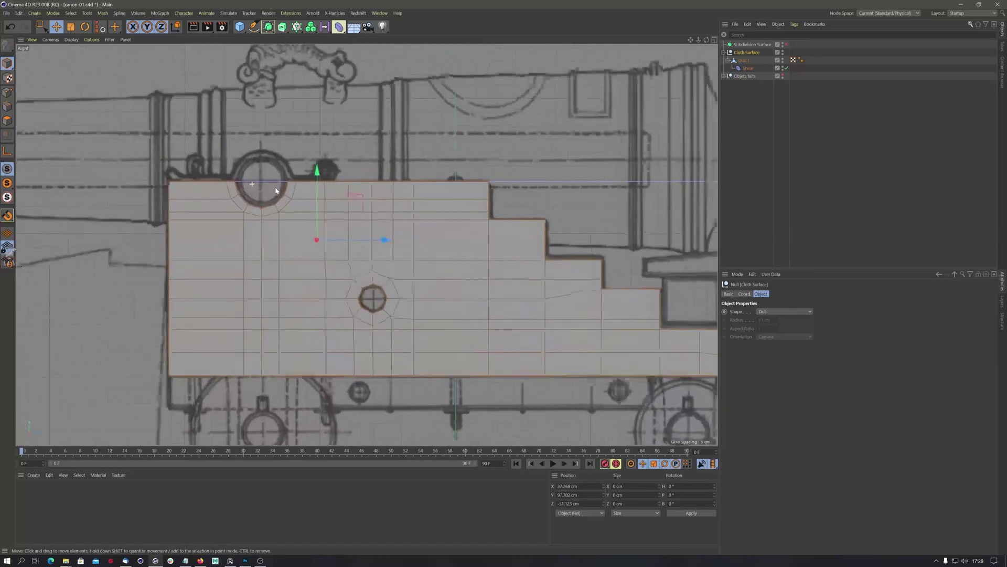
pyautogui.scroll(1, 277, 190)
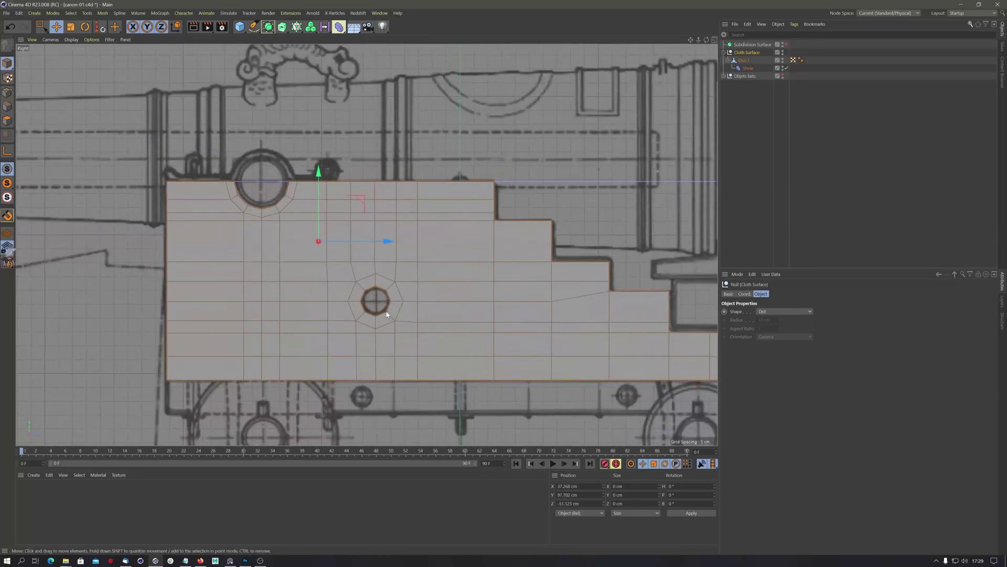
pyautogui.scroll(-3, 281, 201)
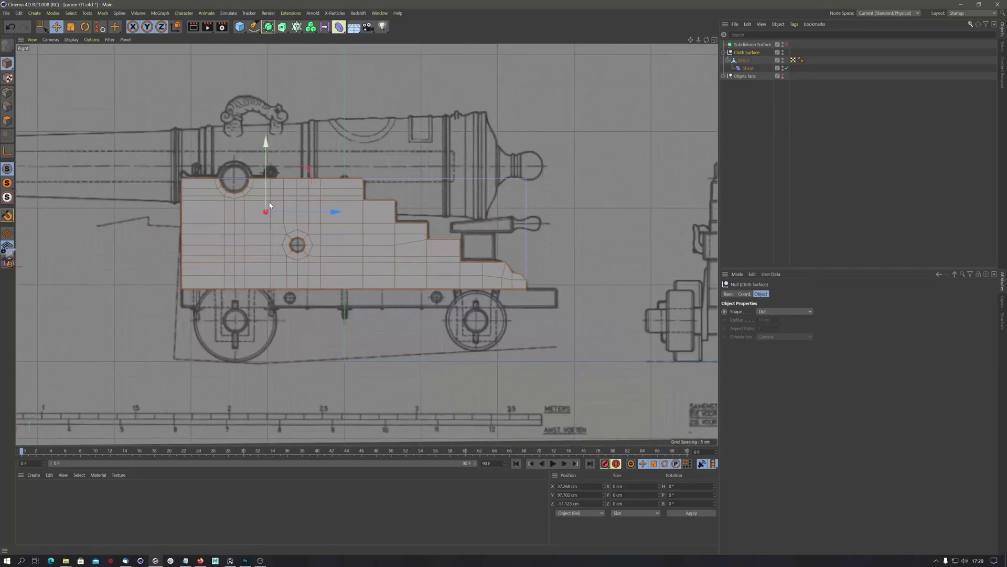
pyautogui.click(756, 110)
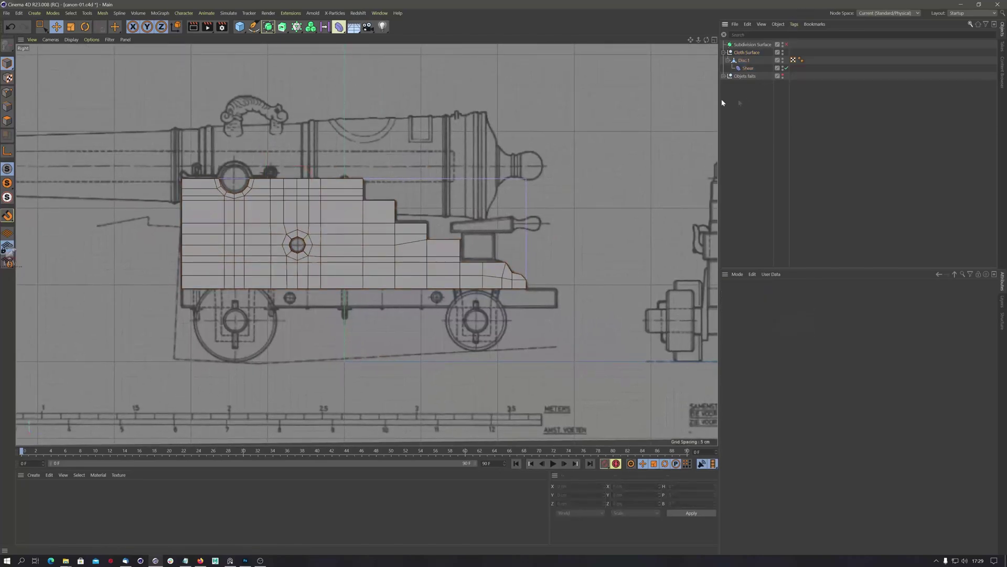
pyautogui.keyDown('alt'); pyautogui.moveTo(366, 224); pyautogui.dragTo(411, 242, button='middle'); pyautogui.keyUp('alt')
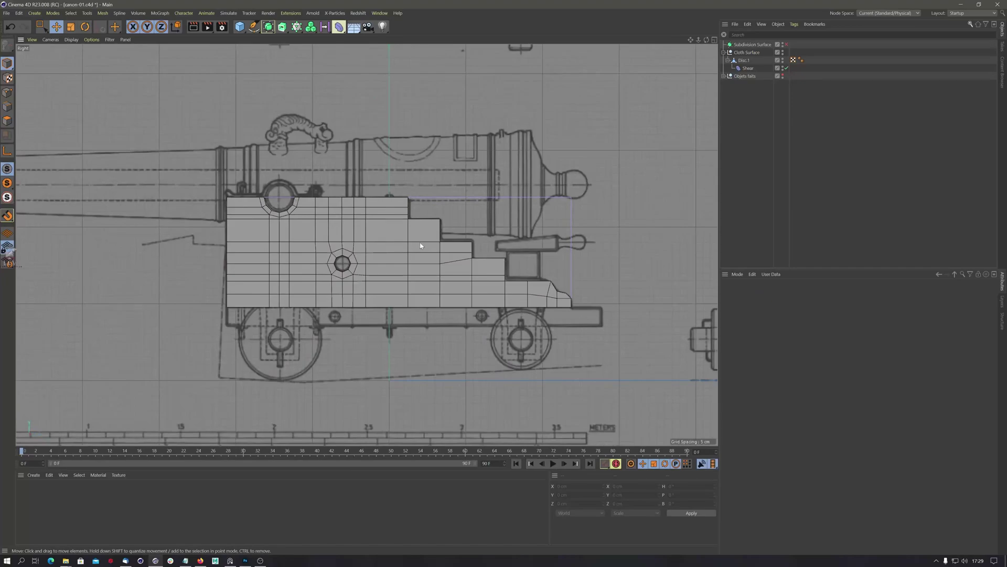
pyautogui.click(713, 39)
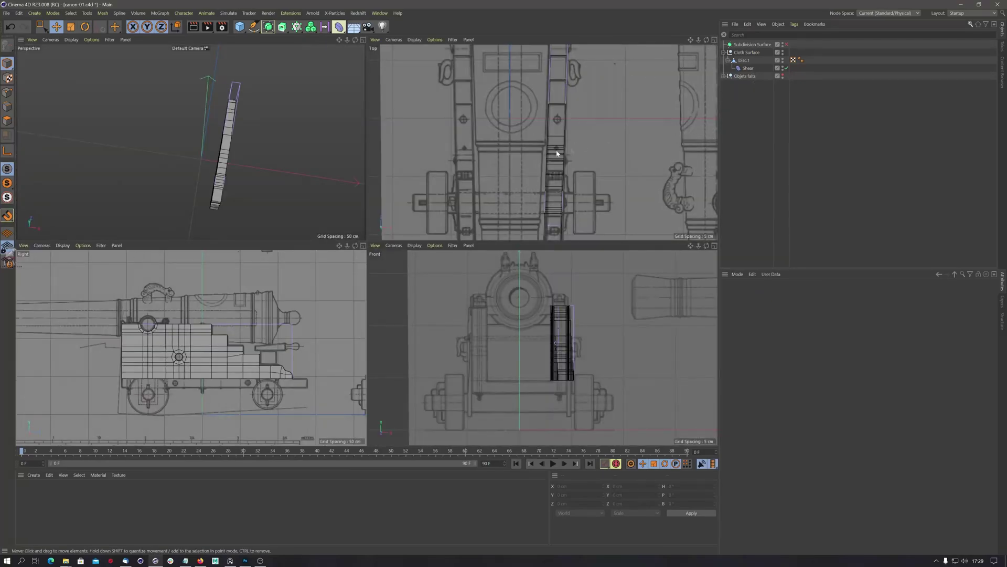
pyautogui.scroll(-3, 549, 157)
pyautogui.keyDown('alt'); pyautogui.moveTo(536, 157); pyautogui.dragTo(533, 198, button='middle'); pyautogui.keyUp('alt')
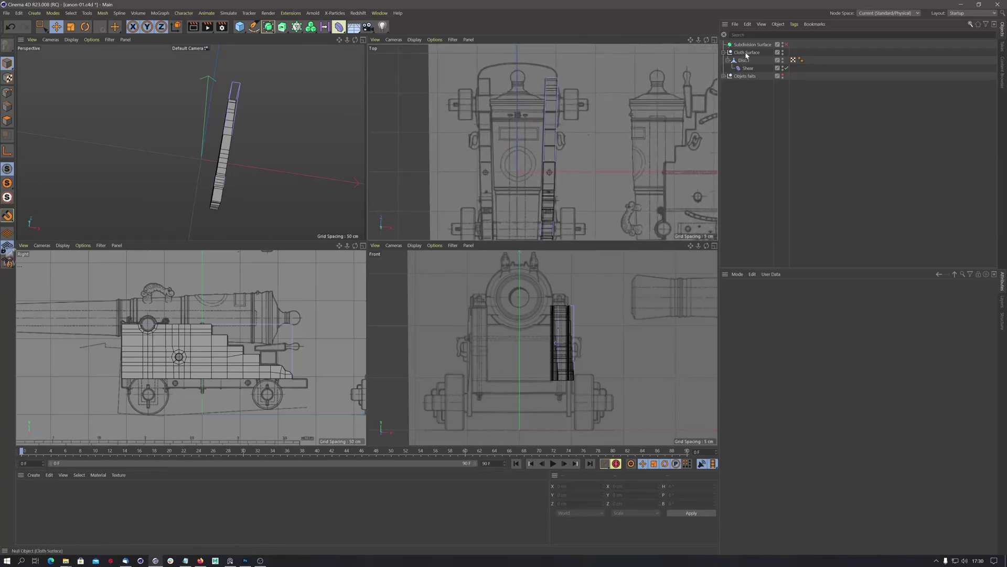
# Add a Symmetry object and place the Cloth Surface null inside it to mirror the plank across the carriage.
pyautogui.click(295, 29)
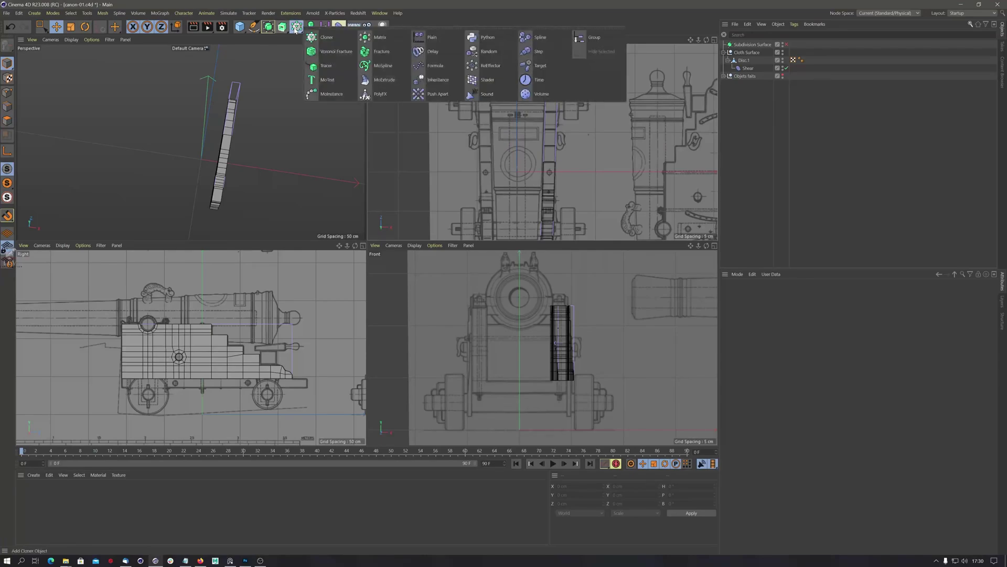
pyautogui.click(268, 26)
pyautogui.click(362, 51)
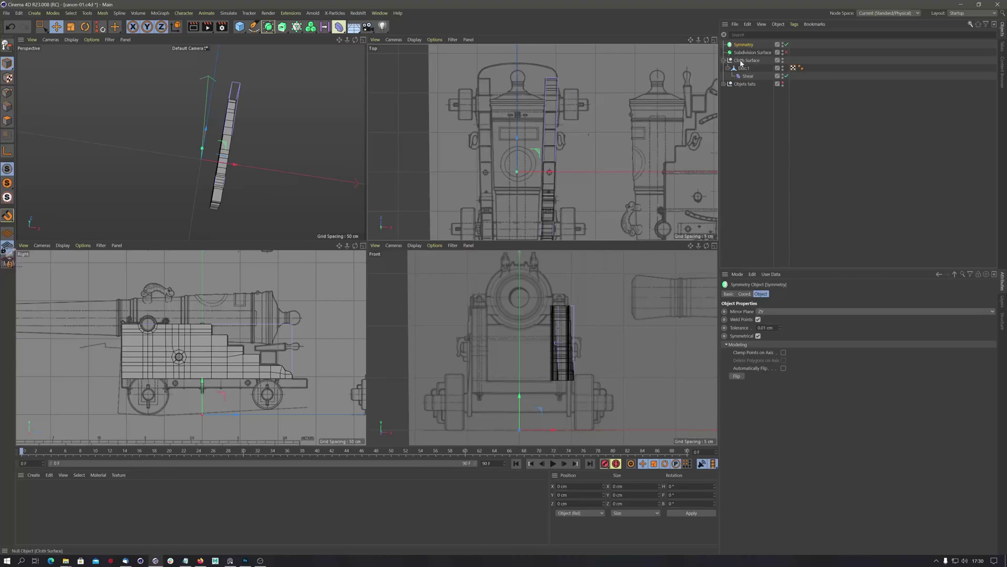
pyautogui.moveTo(741, 62); pyautogui.dragTo(742, 49)
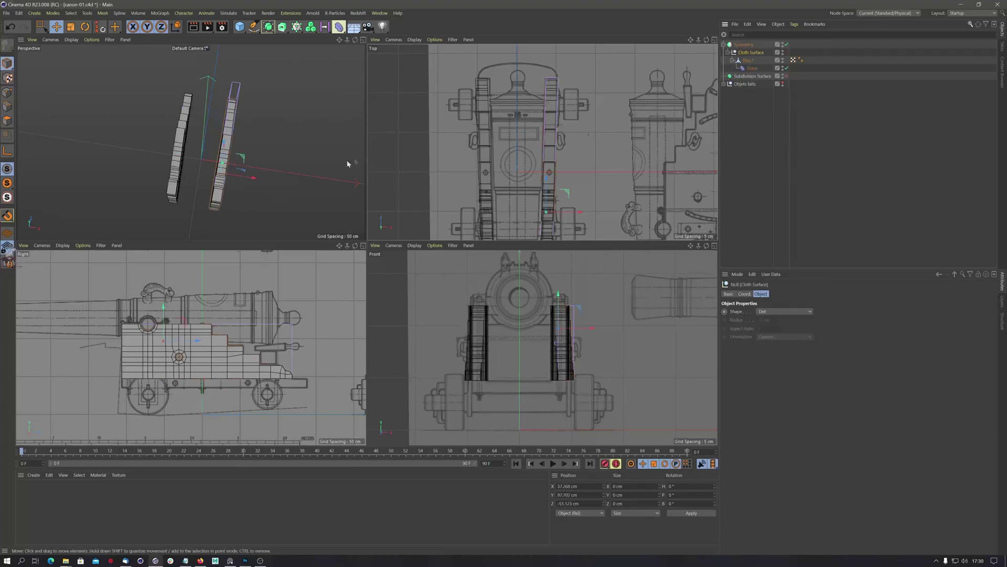
# Make the Objets faits group visible alongside the mirrored planks in the perspective view and expand its hierarchy.
pyautogui.keyDown('alt'); pyautogui.moveTo(202, 185); pyautogui.dragTo(175, 119); pyautogui.keyUp('alt')
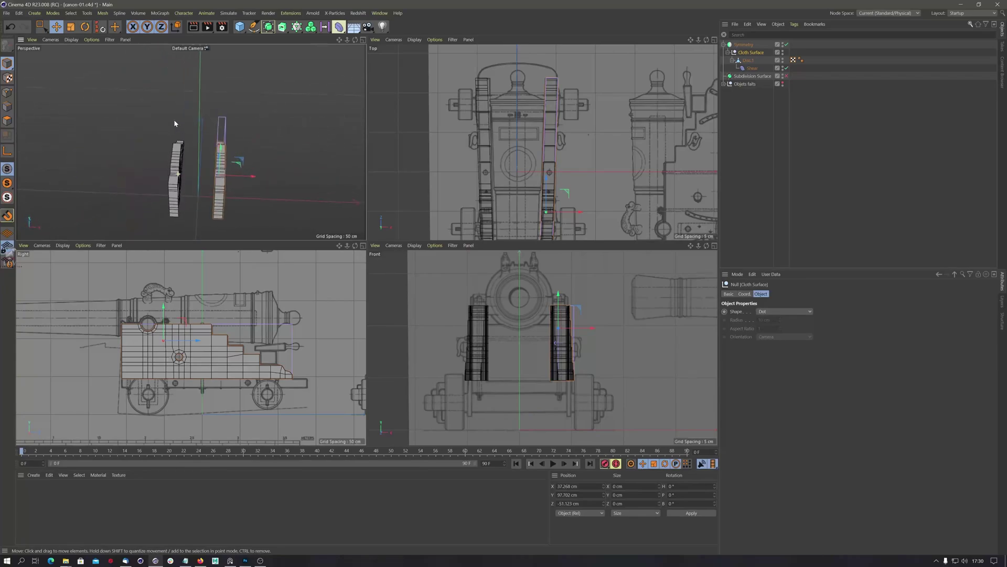
pyautogui.click(782, 82)
pyautogui.click(363, 40)
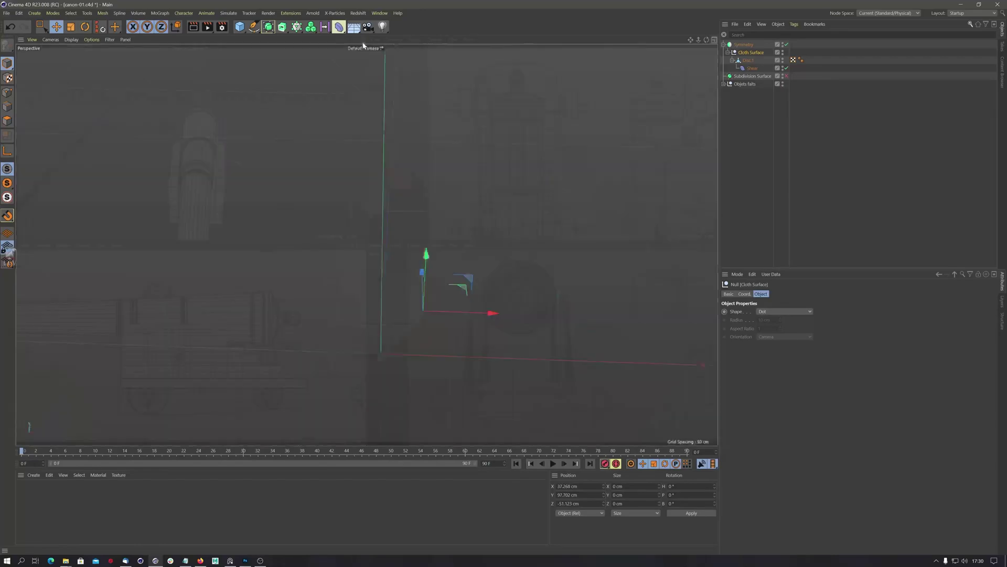
pyautogui.keyDown('alt'); pyautogui.moveTo(367, 262); pyautogui.dragTo(388, 275); pyautogui.keyUp('alt')
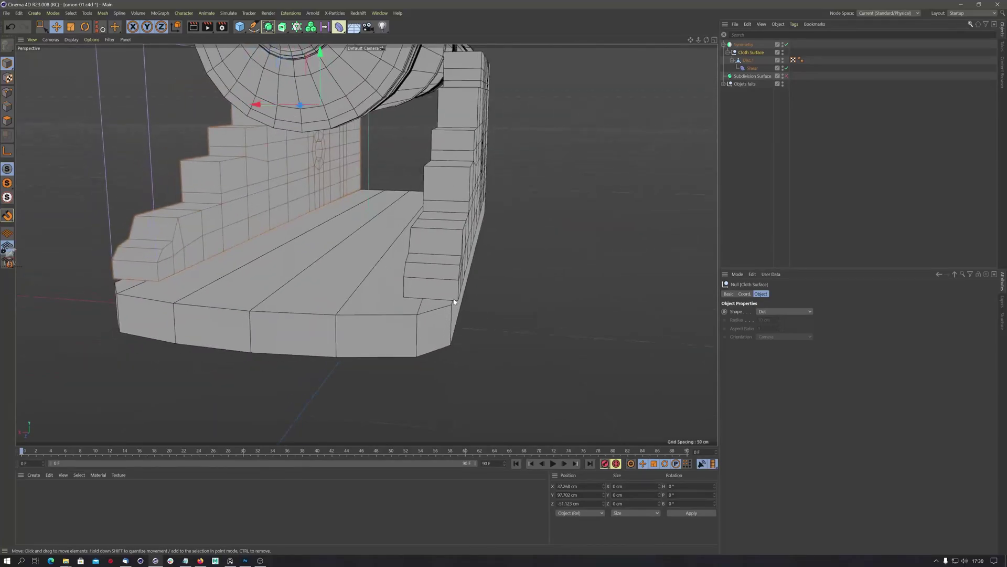
pyautogui.click(745, 84)
pyautogui.click(723, 84)
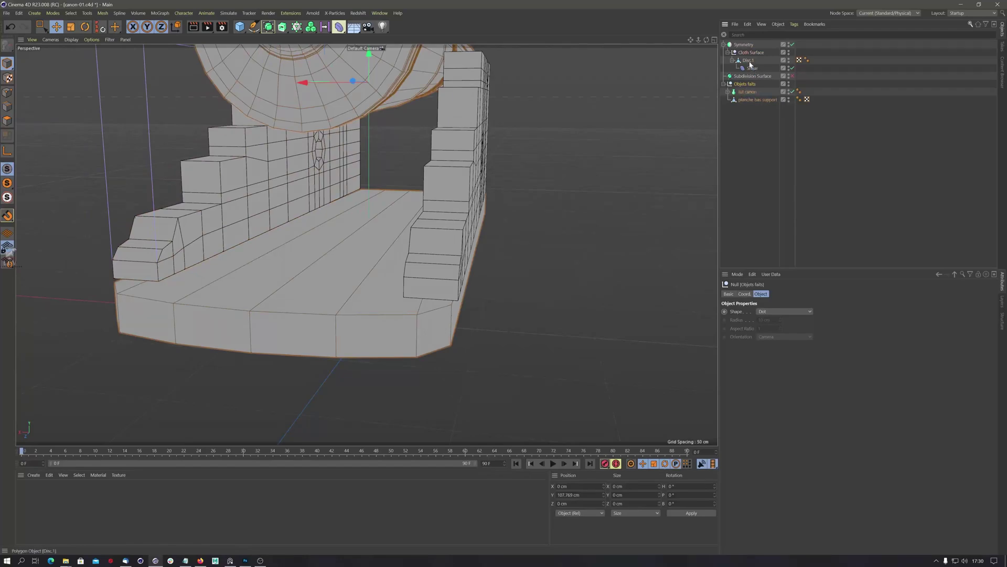
# Move the stepped side plank Disc.1 along X to about -1.3 cm so the mirrored planks sit properly on the base plank.
pyautogui.click(448, 231)
pyautogui.keyDown('alt'); pyautogui.moveTo(285, 234); pyautogui.dragTo(270, 175); pyautogui.keyUp('alt')
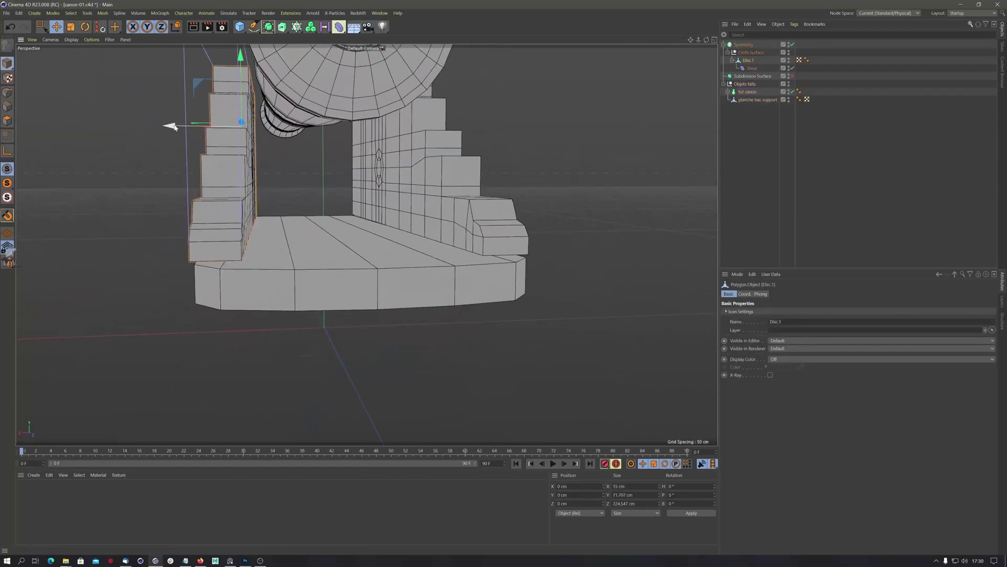
pyautogui.moveTo(175, 127); pyautogui.dragTo(175, 125)
pyautogui.moveTo(207, 158)
pyautogui.keyDown('alt'); pyautogui.mouseDown()
pyautogui.moveTo(230, 176)
pyautogui.moveTo(220, 168)
pyautogui.mouseUp(); pyautogui.keyUp('alt')
pyautogui.moveTo(136, 131); pyautogui.dragTo(511, 153)
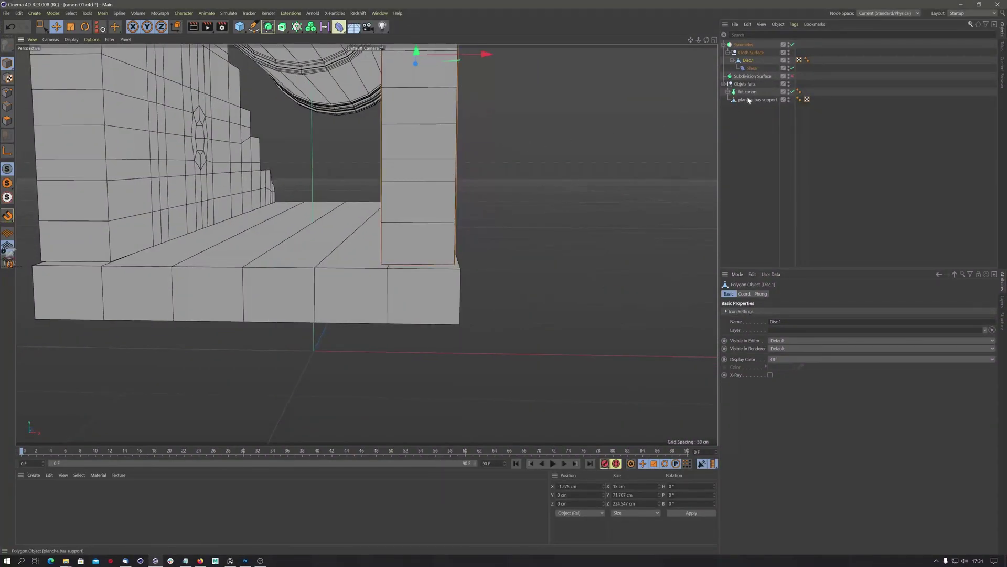
# Select the six end-face polygons of planche bas support and scale them along X to about 86.7 cm, matching the outer faces of the side planks.
pyautogui.click(751, 101)
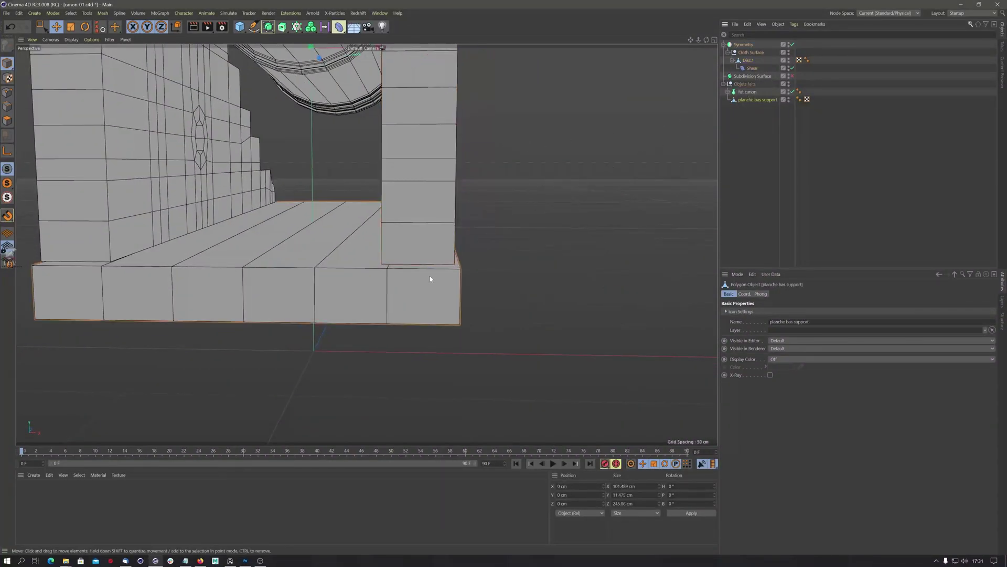
pyautogui.moveTo(427, 276)
pyautogui.keyDown('alt'); pyautogui.mouseDown()
pyautogui.moveTo(418, 293)
pyautogui.moveTo(430, 263)
pyautogui.mouseUp(); pyautogui.keyUp('alt')
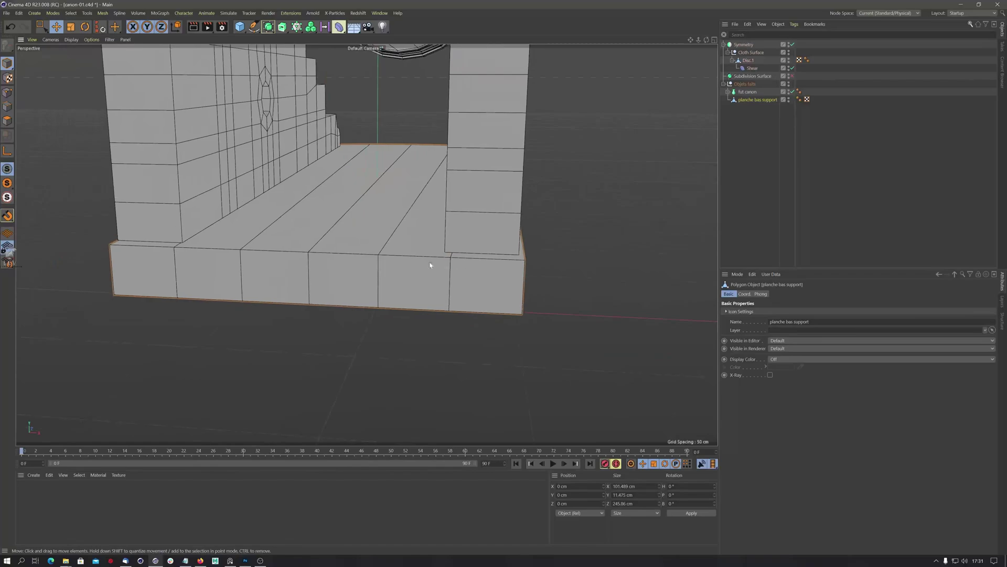
pyautogui.click(7, 121)
pyautogui.click(149, 272)
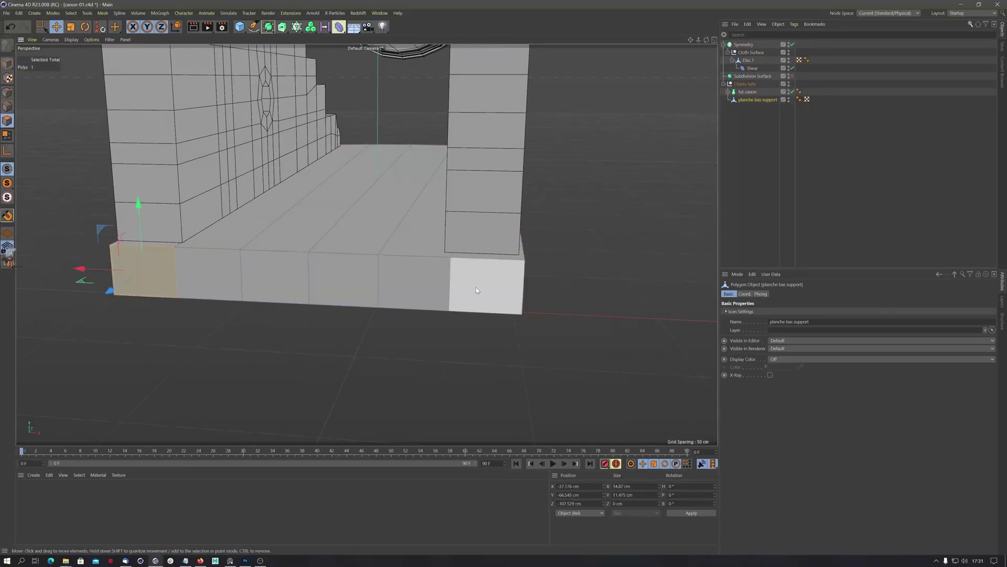
pyautogui.keyDown('shift'); pyautogui.click(227, 273); pyautogui.keyUp('shift')
pyautogui.keyDown('shift'); pyautogui.click(293, 281); pyautogui.keyUp('shift')
pyautogui.keyDown('shift'); pyautogui.click(367, 280); pyautogui.keyUp('shift')
pyautogui.keyDown('shift'); pyautogui.click(415, 282); pyautogui.keyUp('shift')
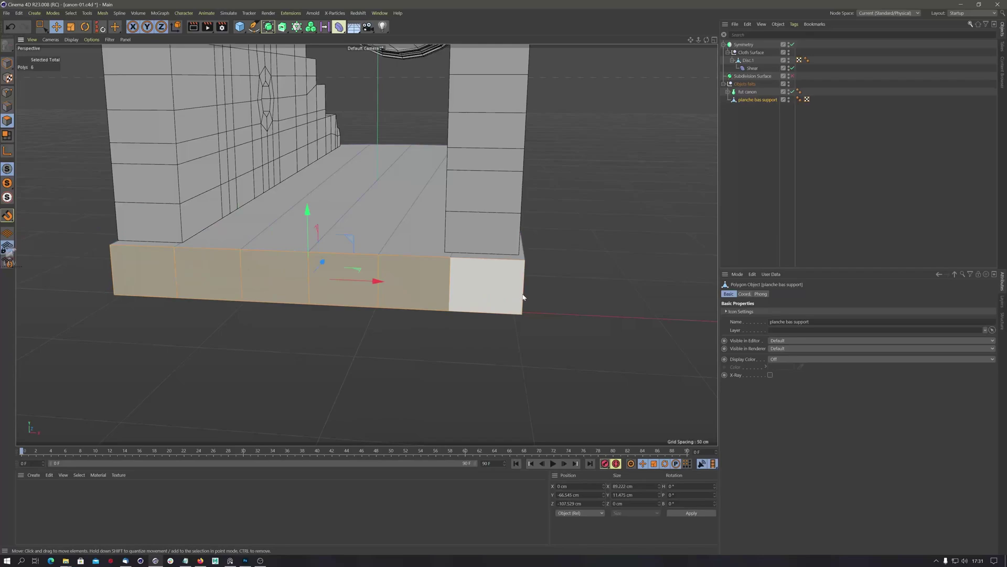
pyautogui.keyDown('shift'); pyautogui.click(493, 285); pyautogui.keyUp('shift')
pyautogui.press('t')
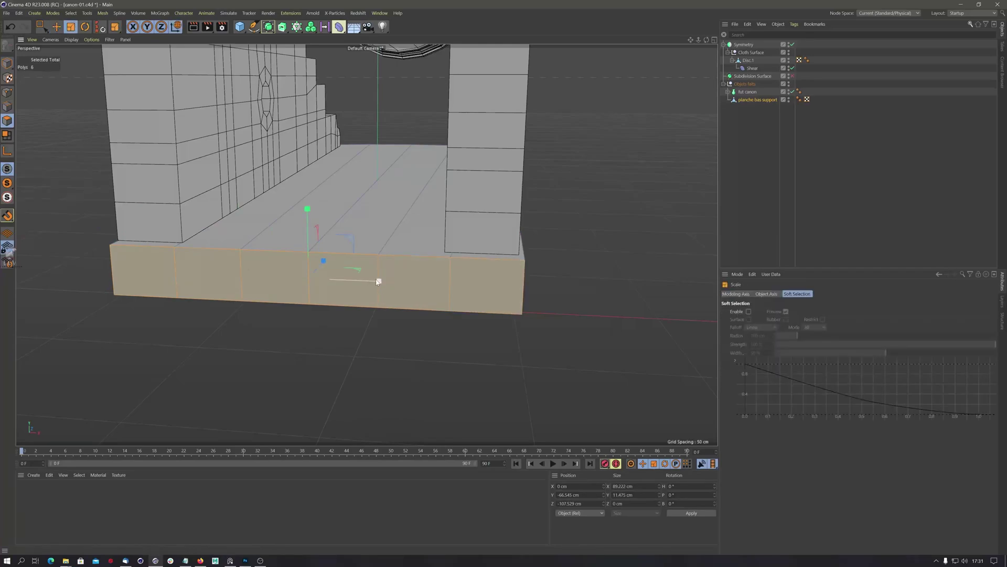
pyautogui.moveTo(375, 282); pyautogui.dragTo(372, 282)
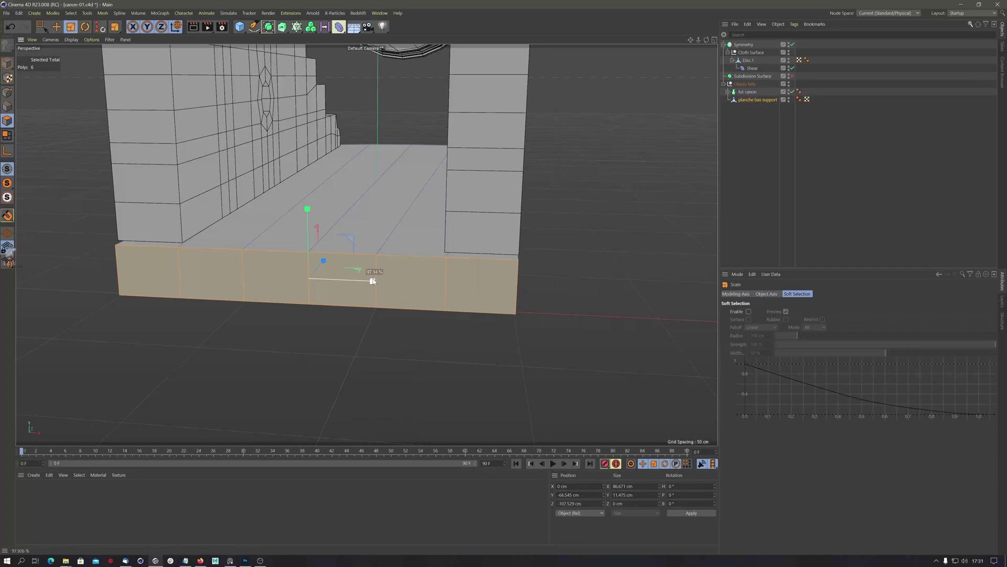
pyautogui.moveTo(373, 281); pyautogui.dragTo(409, 256)
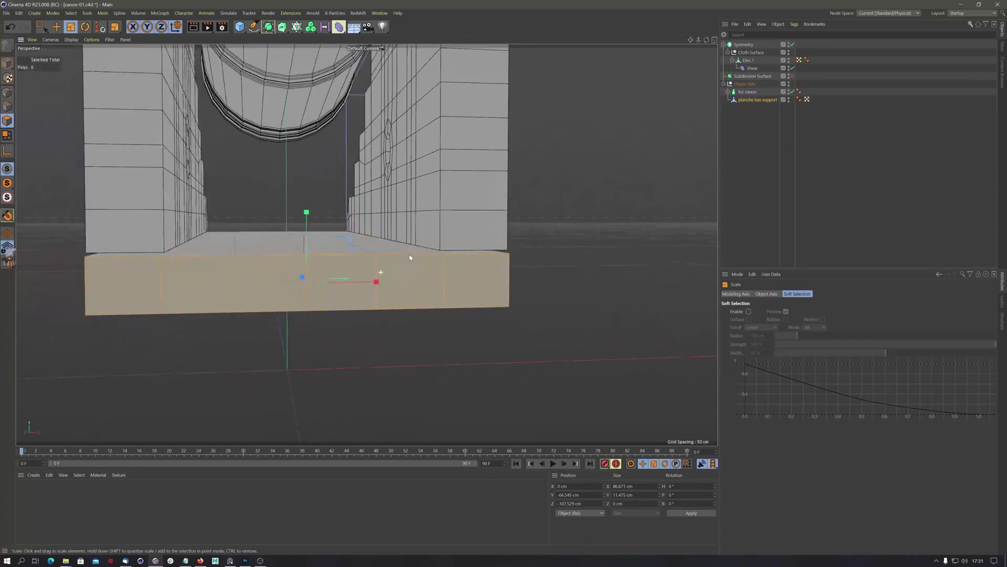
# Select the base plank's upper polygons with a rectangle selection and raise them to about Y -65.9 cm against the side planks.
pyautogui.click(41, 28)
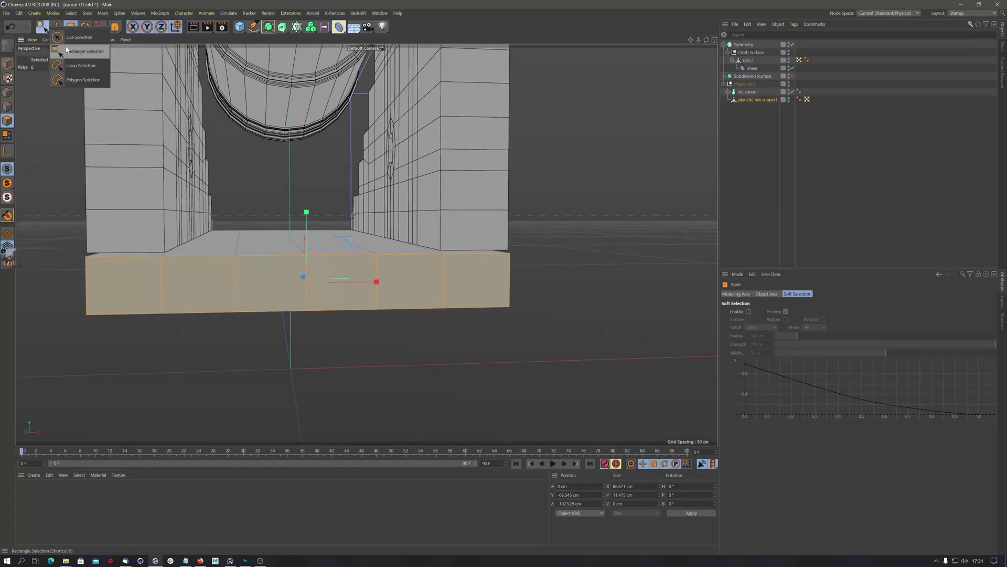
pyautogui.click(66, 50)
pyautogui.moveTo(63, 174); pyautogui.dragTo(546, 265)
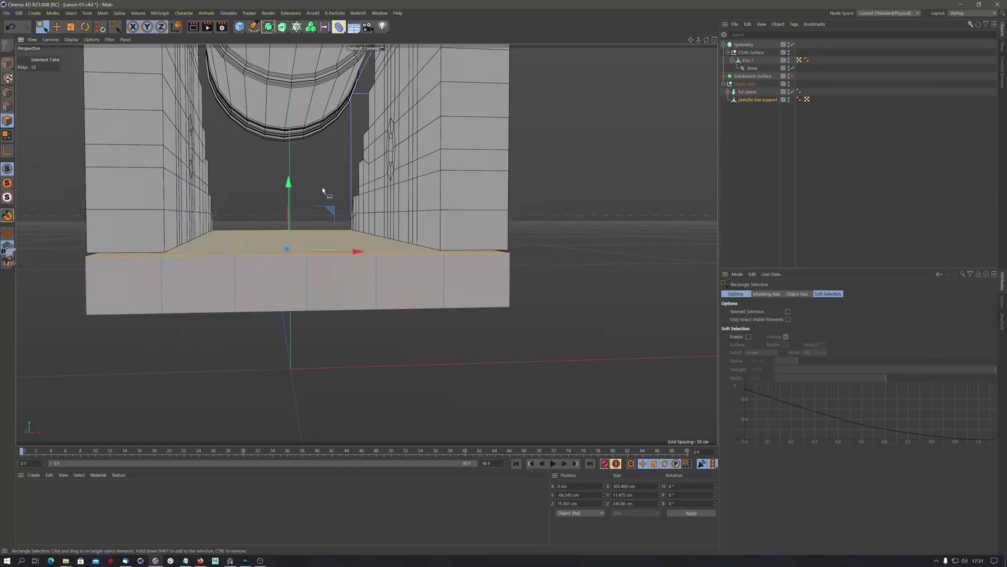
pyautogui.moveTo(288, 179); pyautogui.dragTo(472, 220)
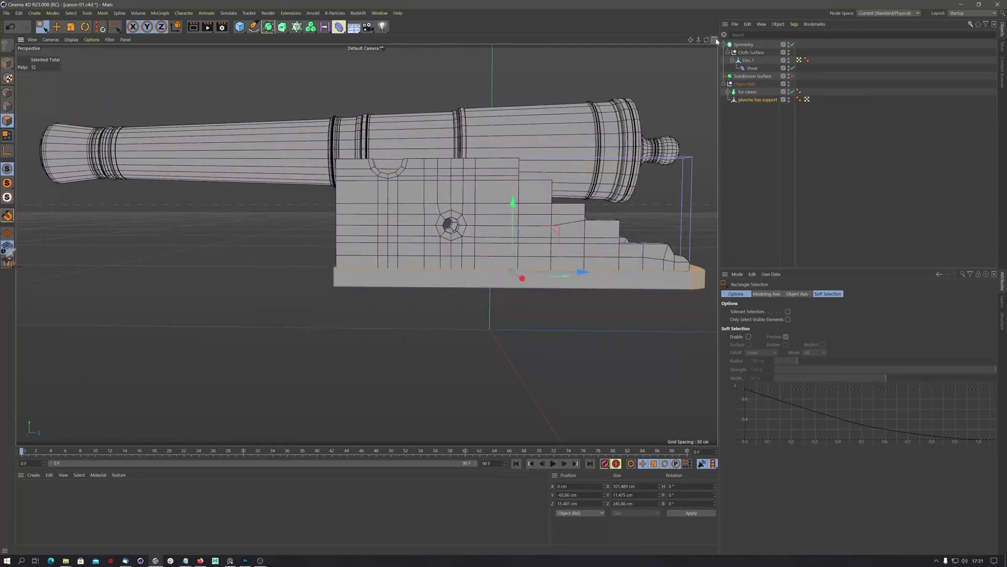
# Examine how the side planks, axle hole and base plank line up with the blueprint in the right view.
pyautogui.click(714, 40)
pyautogui.middleClick(354, 263)
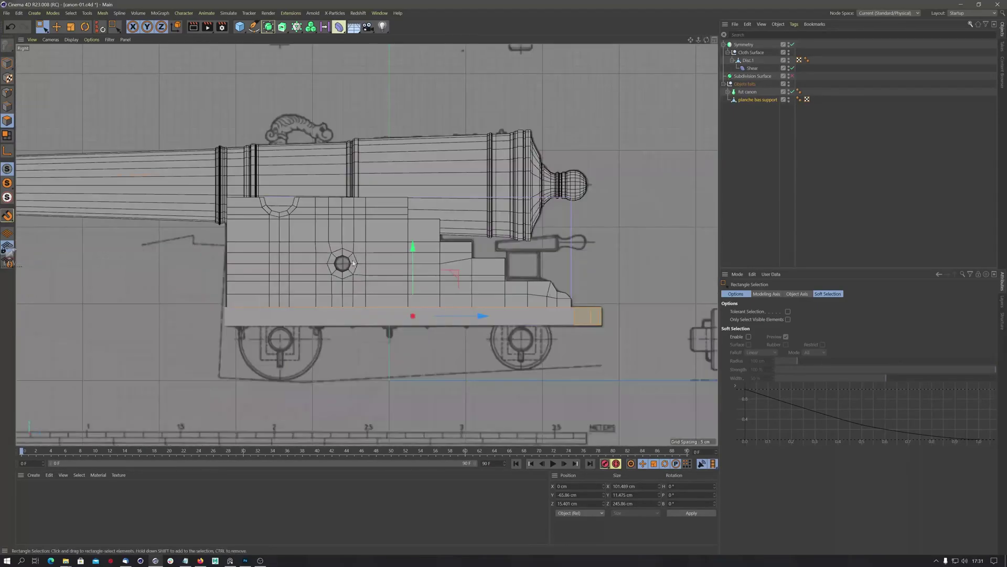
pyautogui.scroll(5, 334, 260)
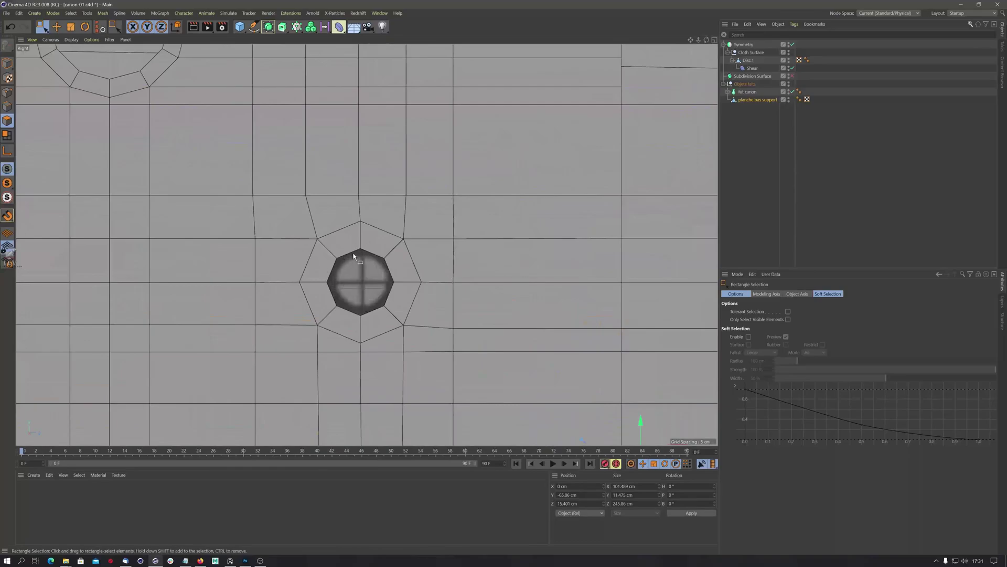
pyautogui.scroll(-5, 411, 203)
pyautogui.keyDown('alt'); pyautogui.moveTo(337, 209); pyautogui.dragTo(376, 316, button='middle'); pyautogui.keyUp('alt')
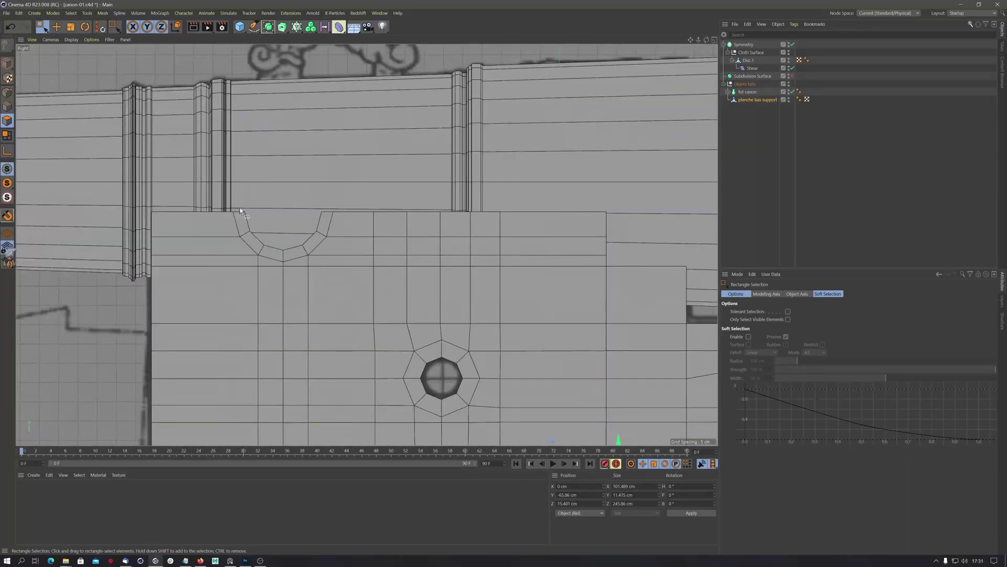
pyautogui.scroll(-5, 331, 261)
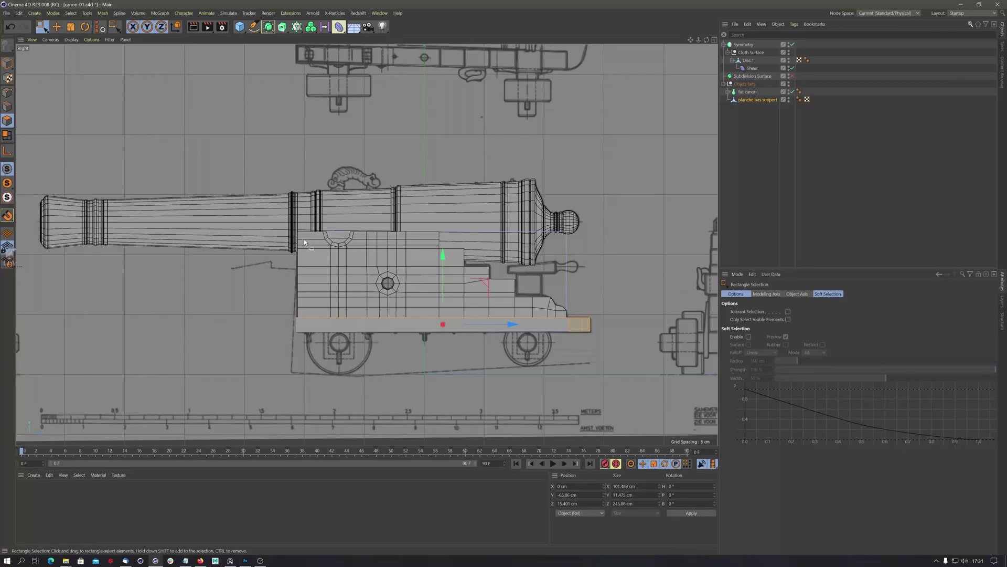
pyautogui.click(714, 40)
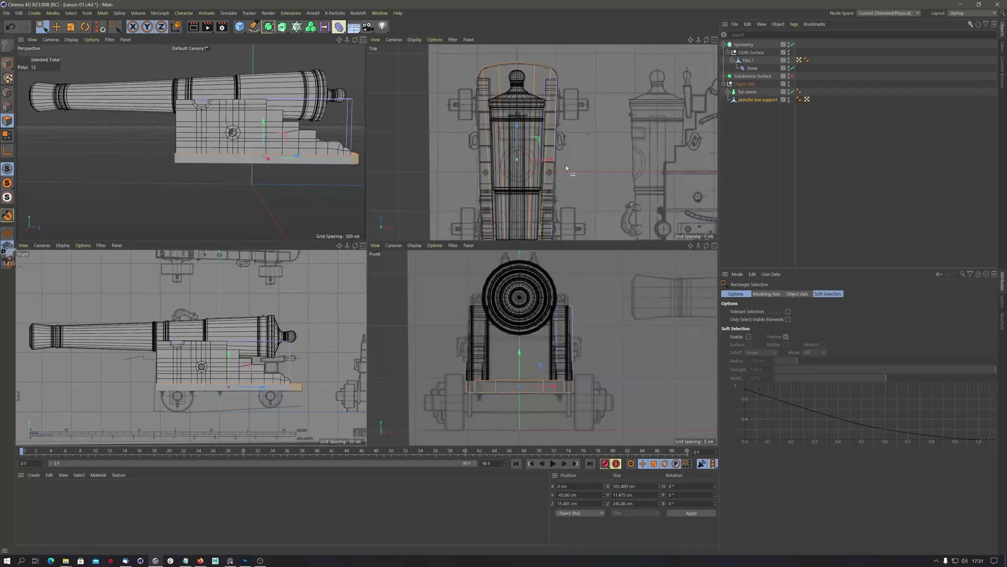